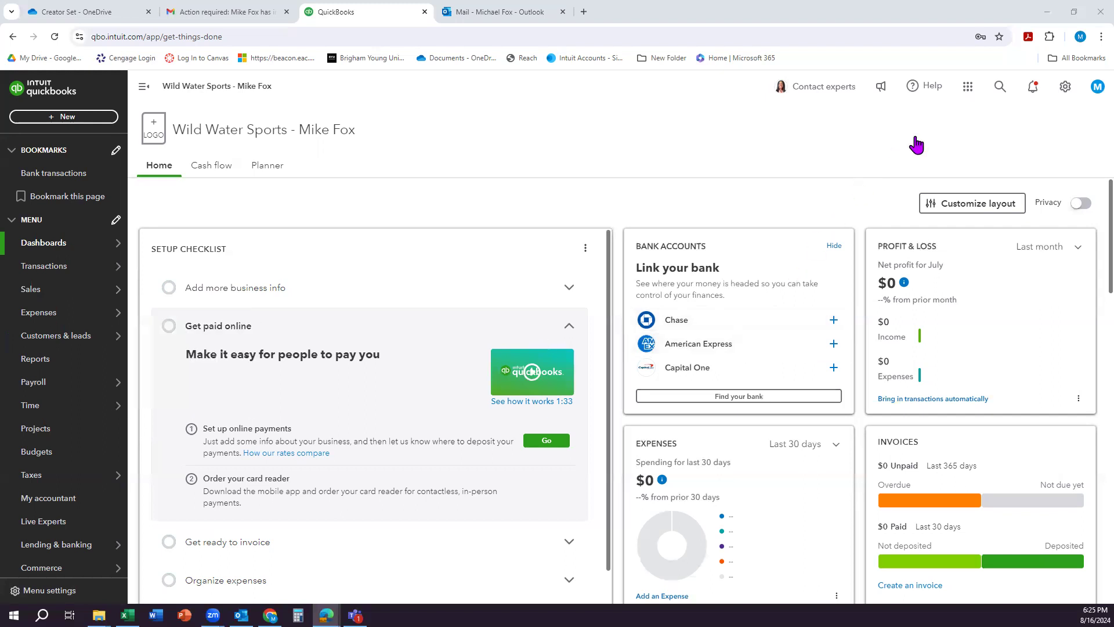
# Step: In the company settings, set the industry to "All other miscellaneous store retailers (except tobacco stores)" and save the company type
pyautogui.click(1064, 91)
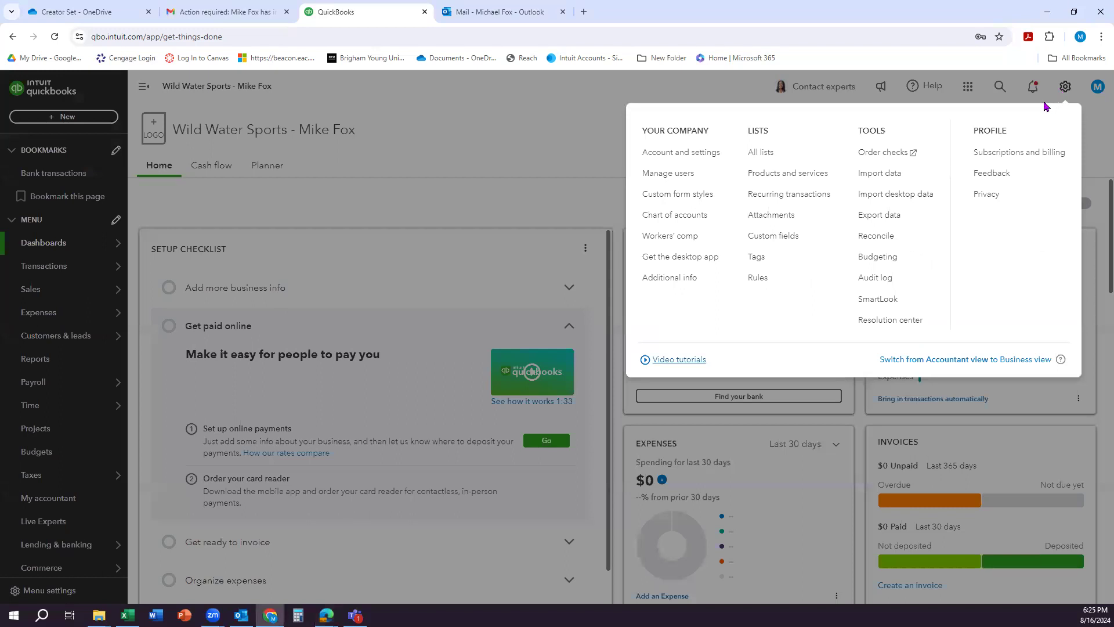
pyautogui.click(673, 164)
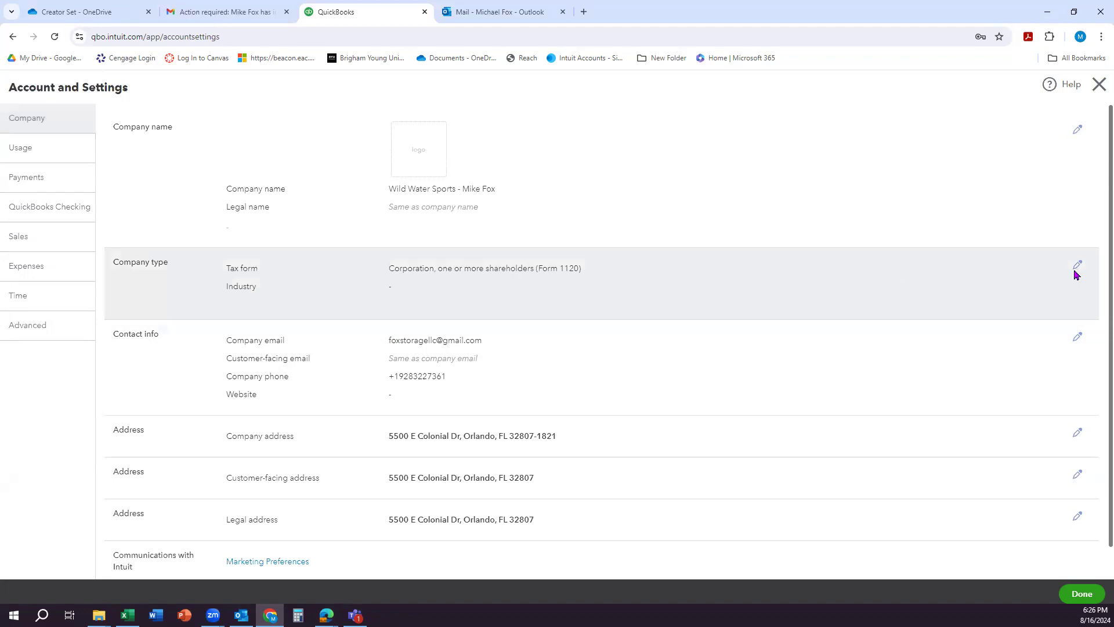
pyautogui.click(1077, 266)
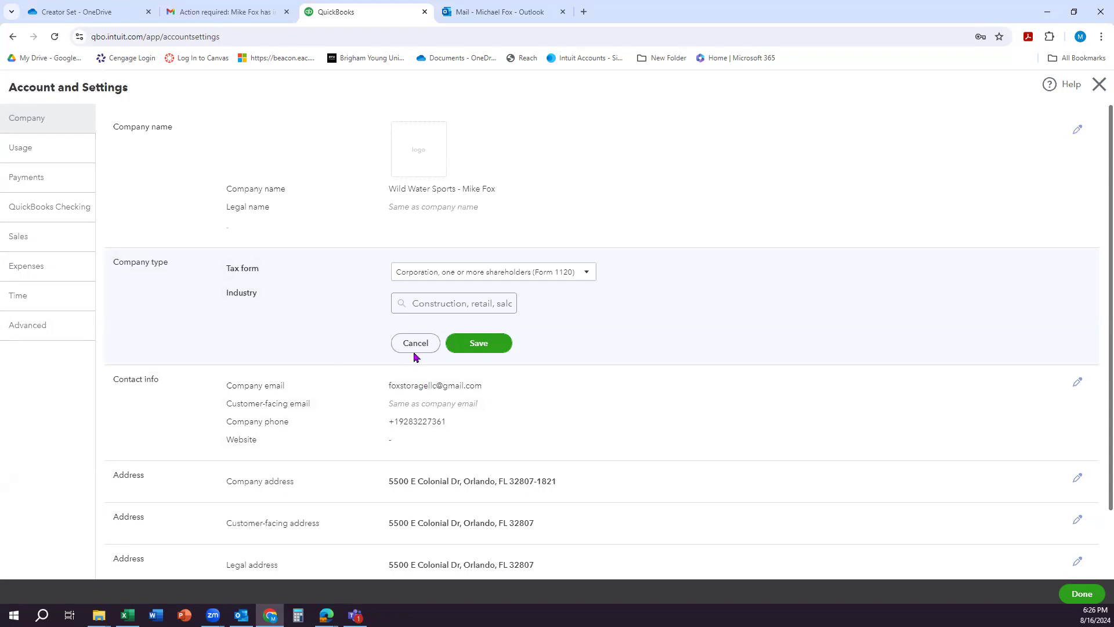
pyautogui.click(436, 306)
pyautogui.write('store')
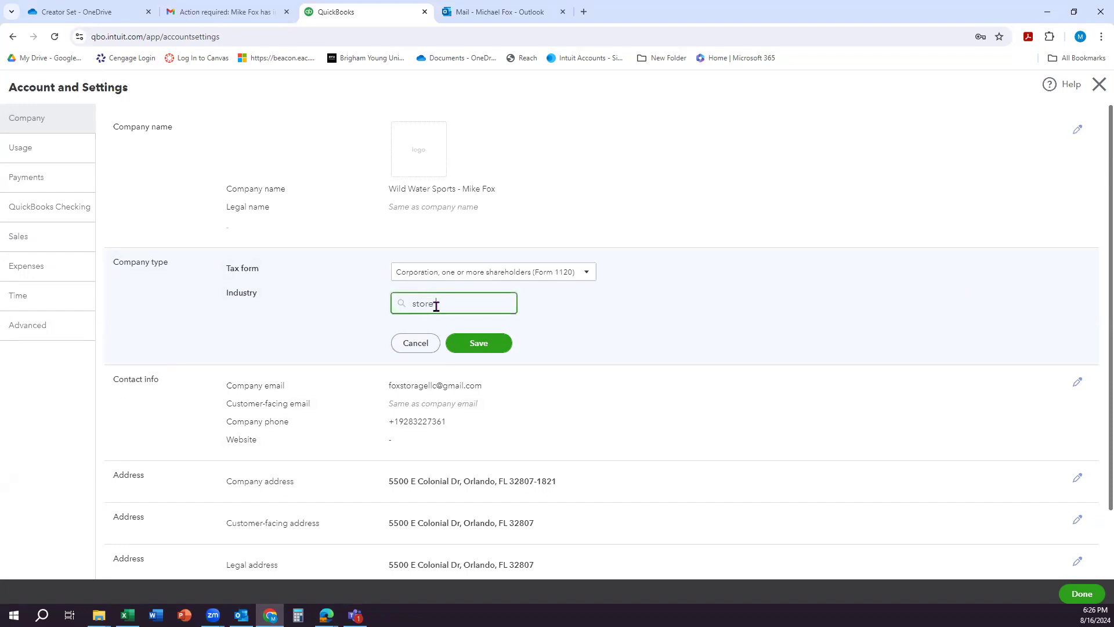
pyautogui.write(' retailer')
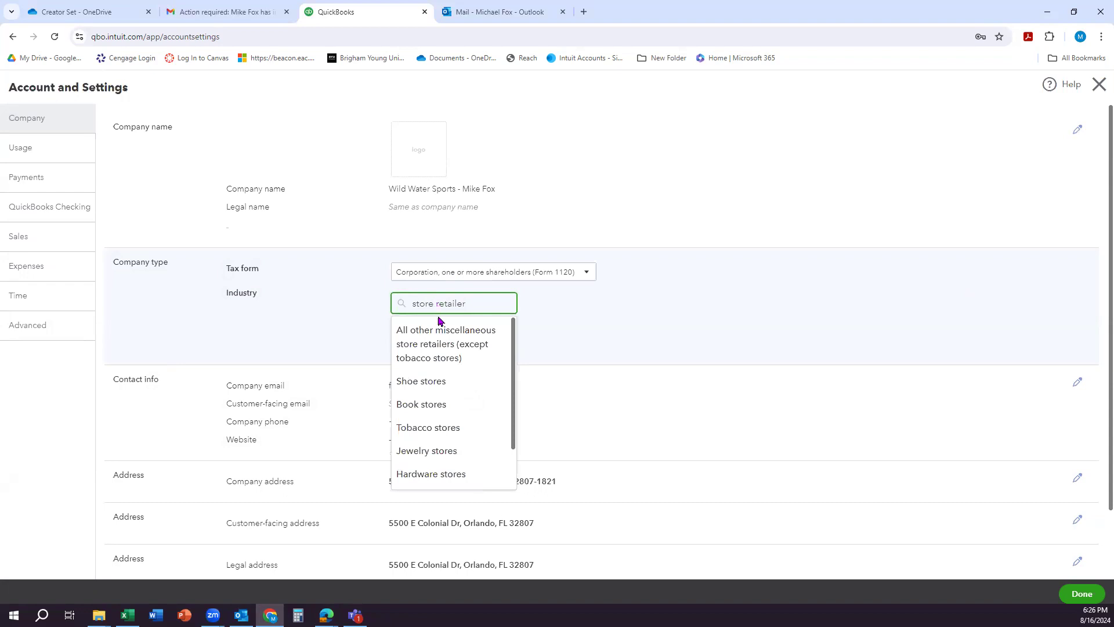
pyautogui.click(478, 347)
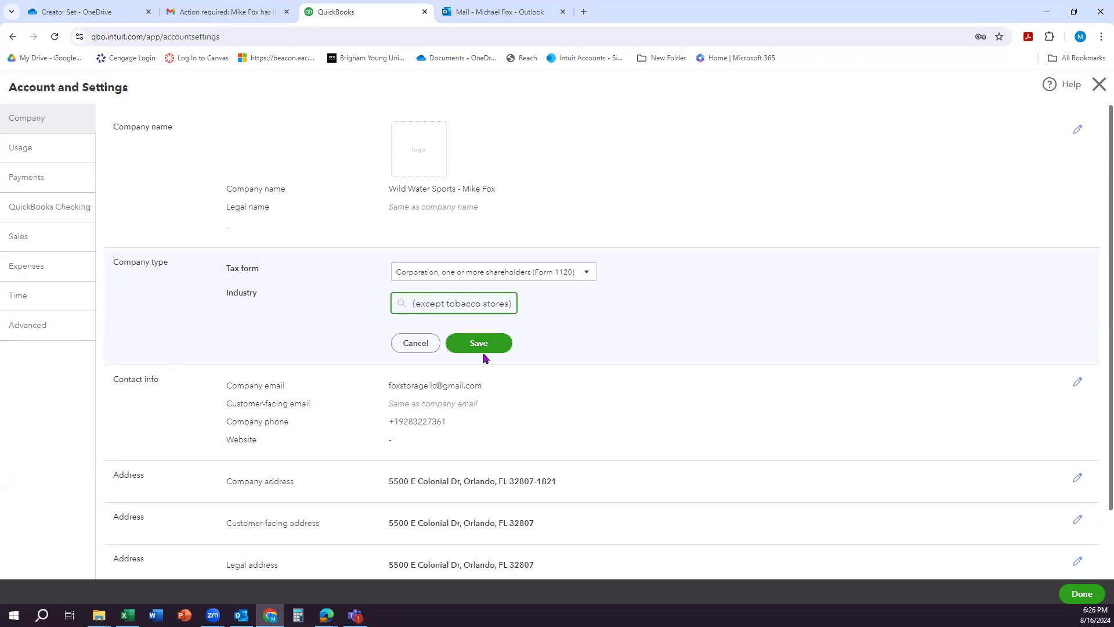
pyautogui.click(490, 347)
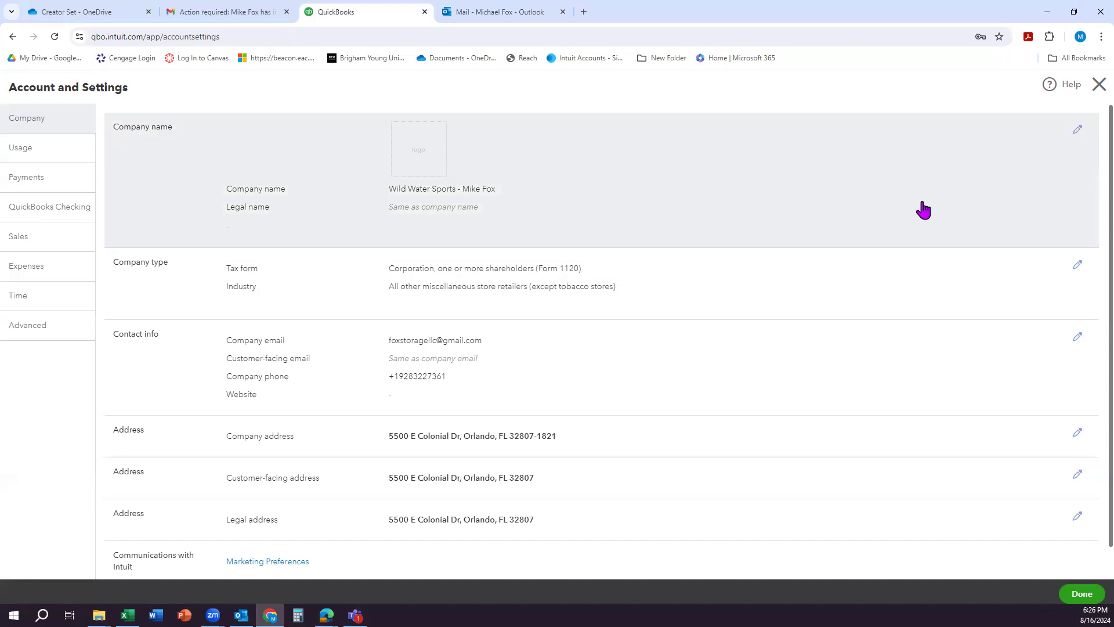
# Step: Choose EIN as the company's tax ID type, enter the employer identification number and save
pyautogui.click(1078, 130)
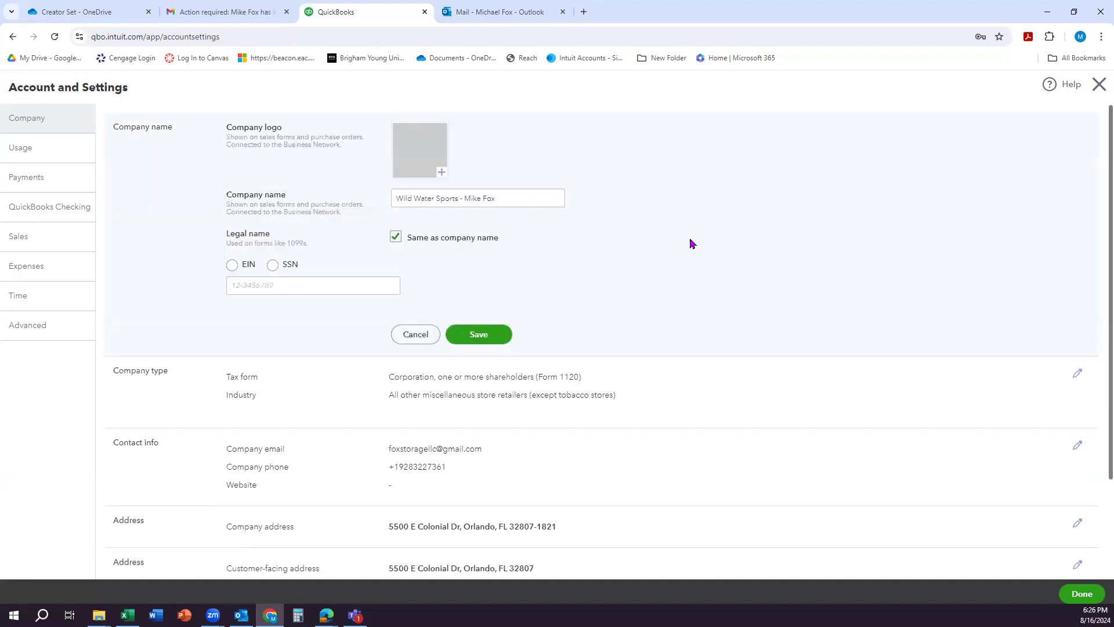
pyautogui.click(232, 265)
pyautogui.click(243, 286)
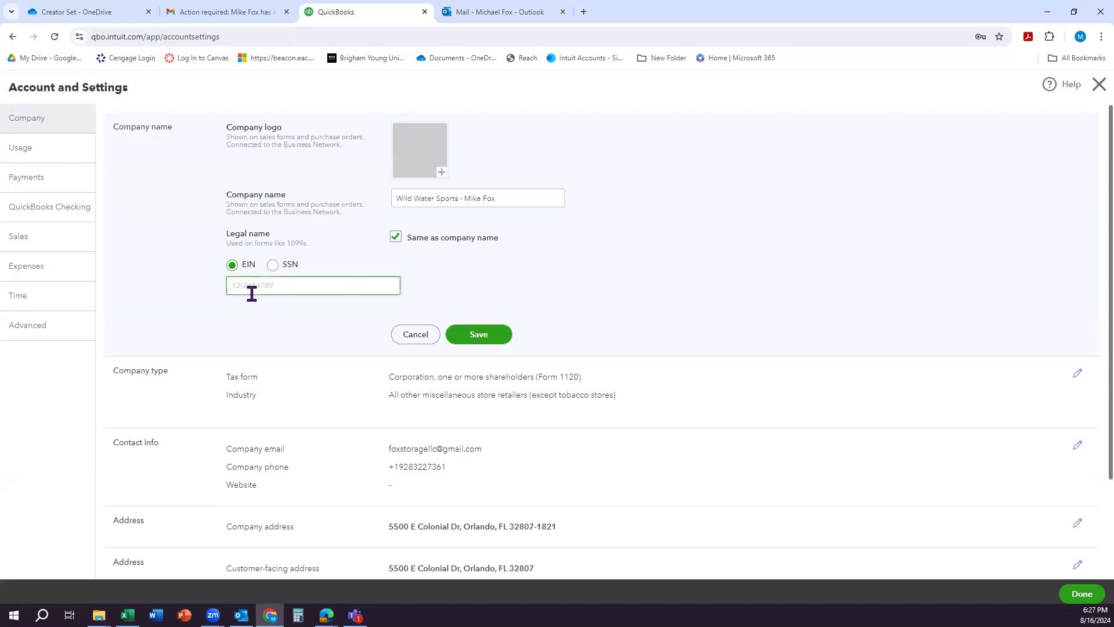
pyautogui.write('99')
pyautogui.write('69')
pyautogui.write('54102')
pyautogui.click(472, 342)
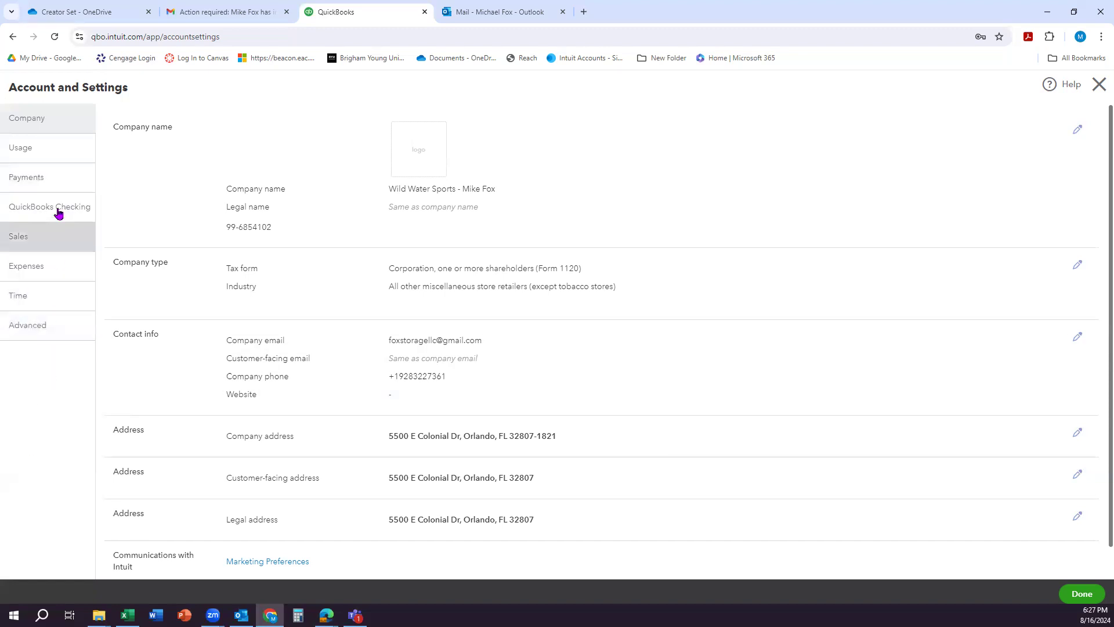
# Step: Review the Payments and Sales settings, then close the account settings
pyautogui.click(39, 181)
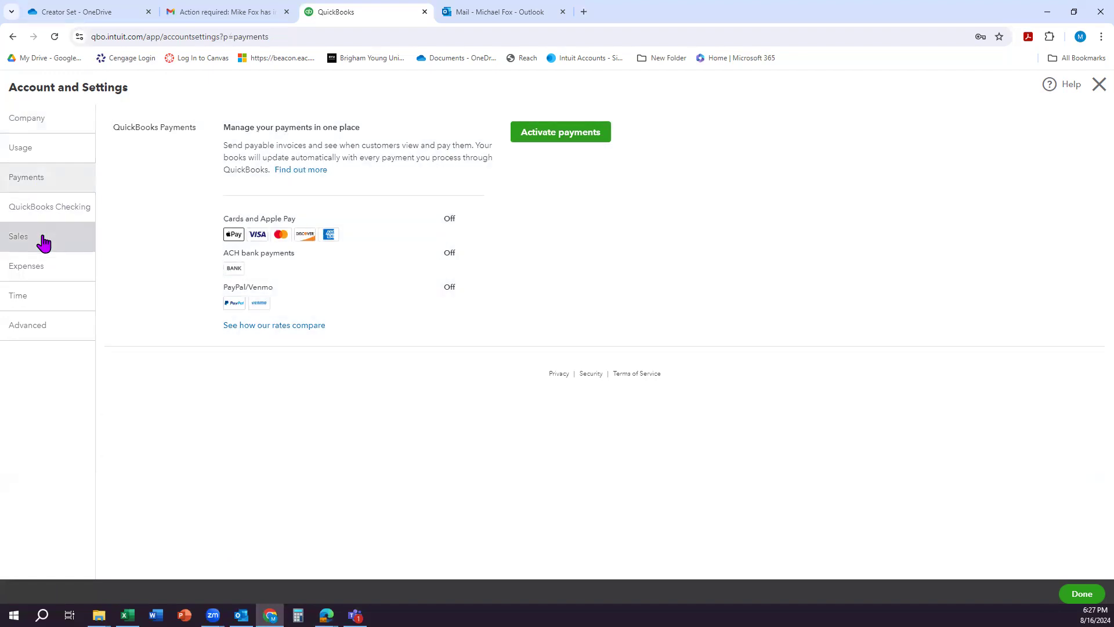
pyautogui.click(43, 243)
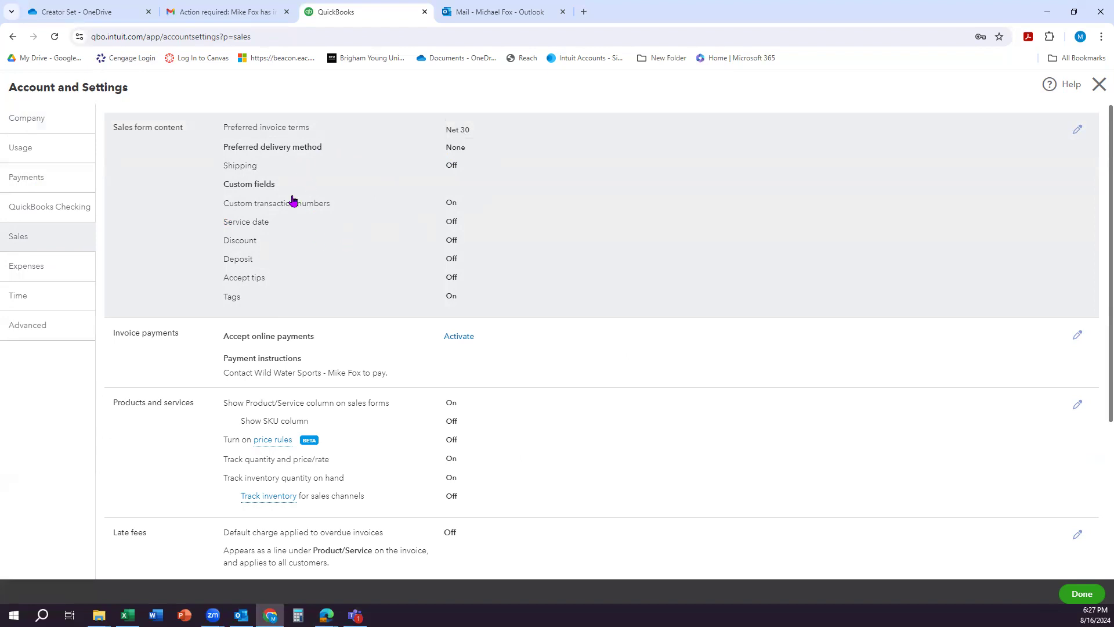
pyautogui.scroll(-2, 293, 230)
pyautogui.scroll(-2, 324, 279)
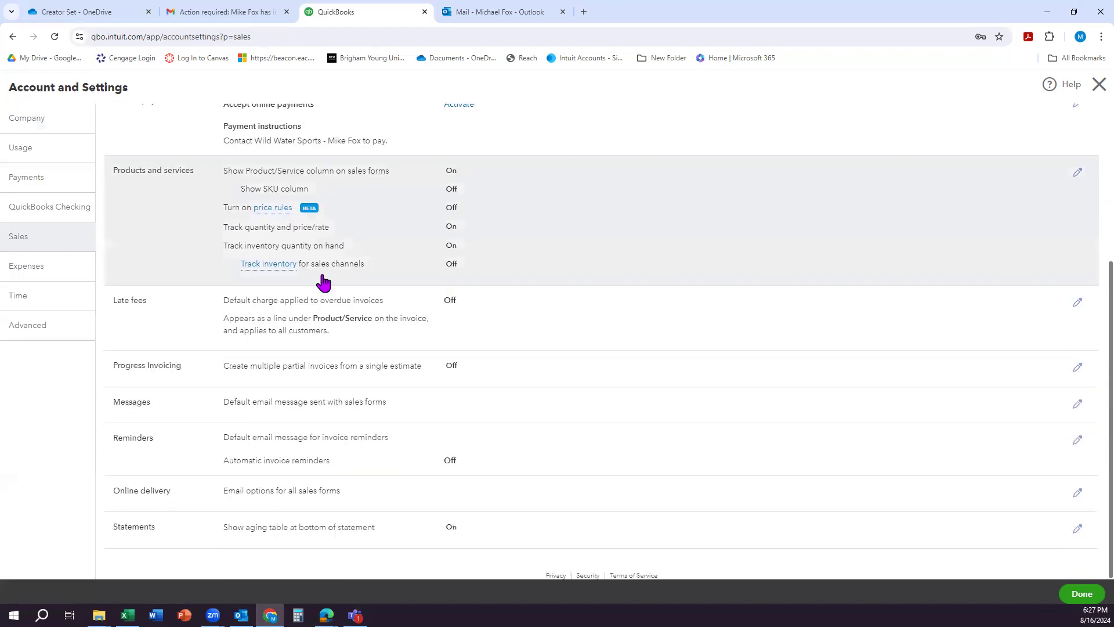
pyautogui.scroll(4, 351, 398)
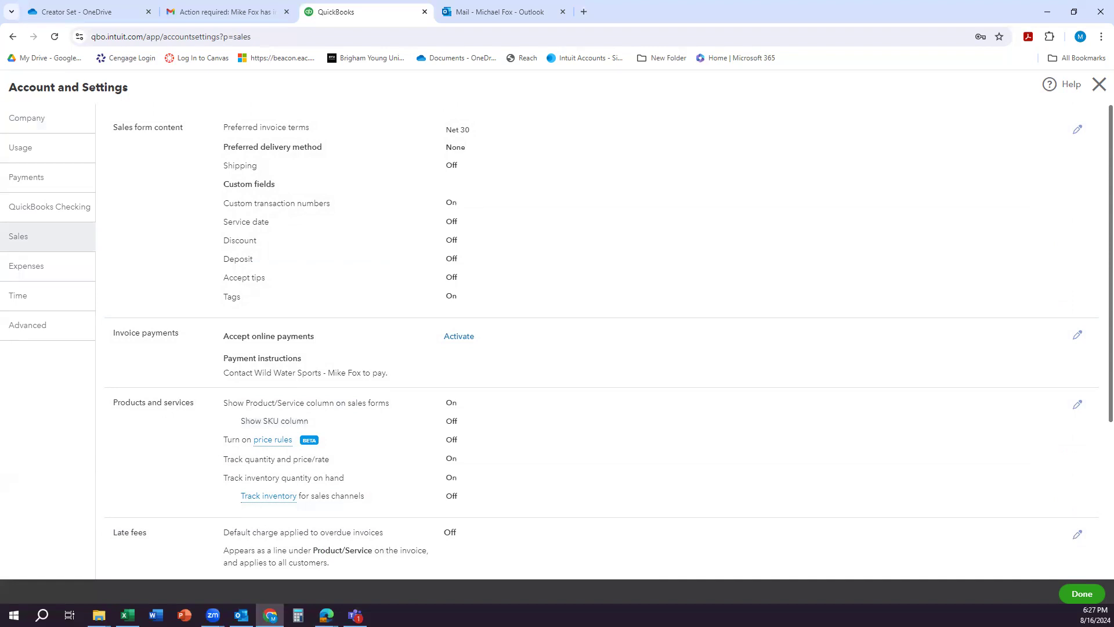
pyautogui.hotkey('alt', 'Tab')
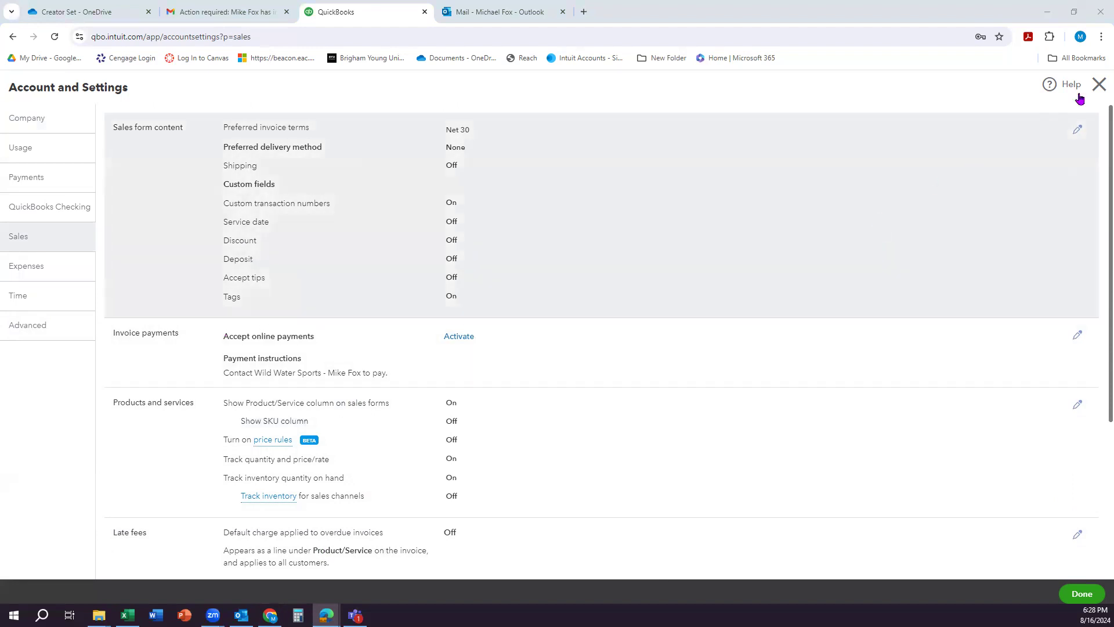
pyautogui.click(1096, 87)
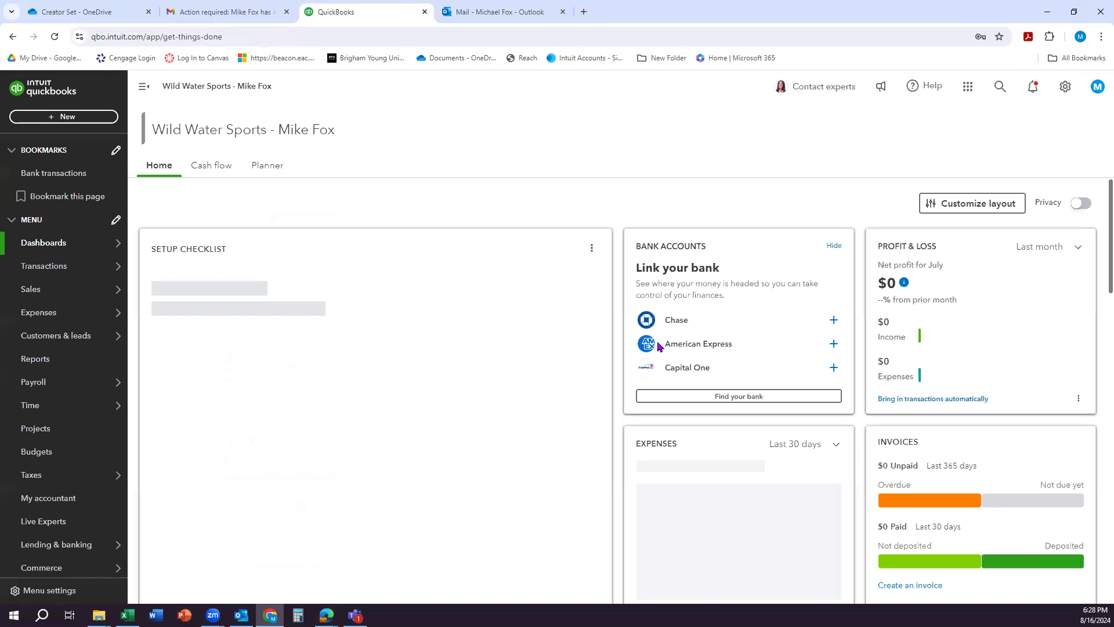
# Step: Open the chart of accounts and look through the listed accounts
pyautogui.click(1065, 88)
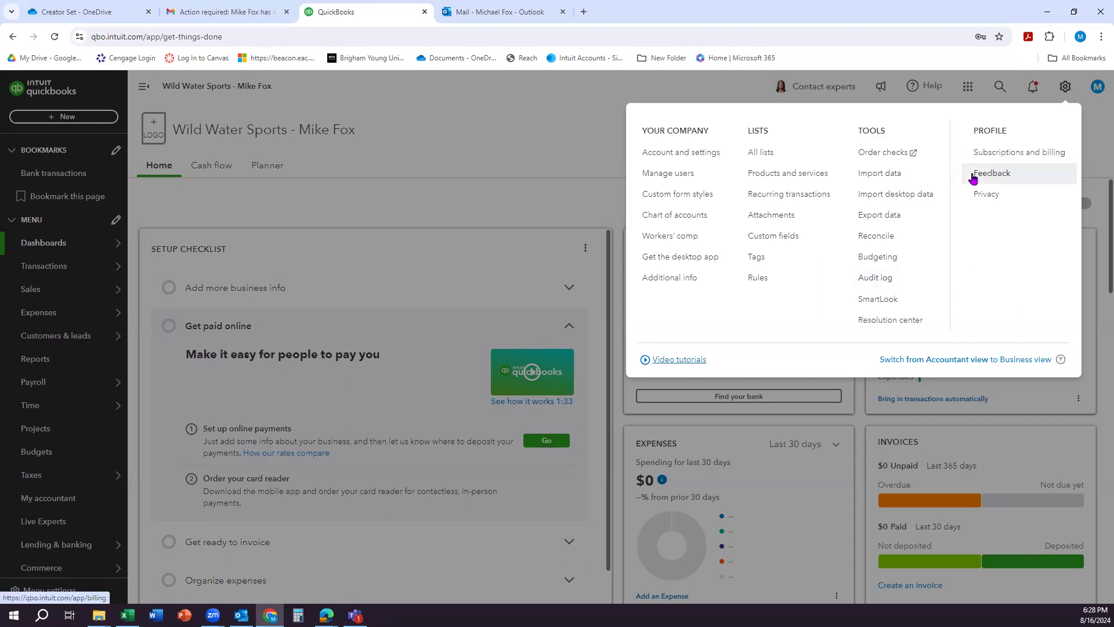
pyautogui.click(661, 215)
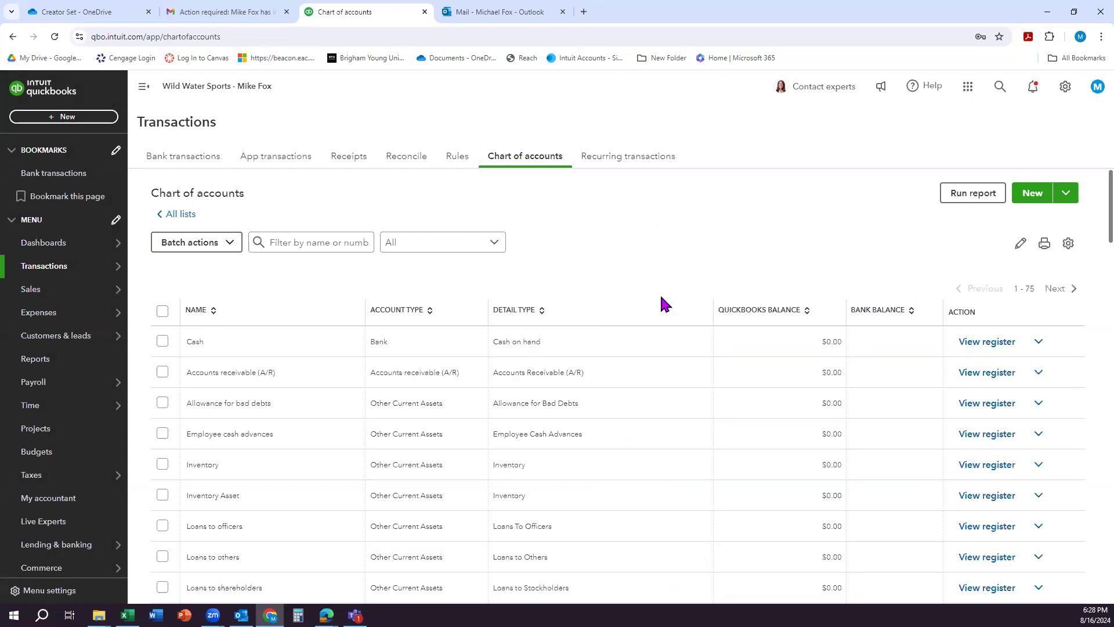
pyautogui.scroll(-1, 556, 259)
pyautogui.scroll(-10, 557, 261)
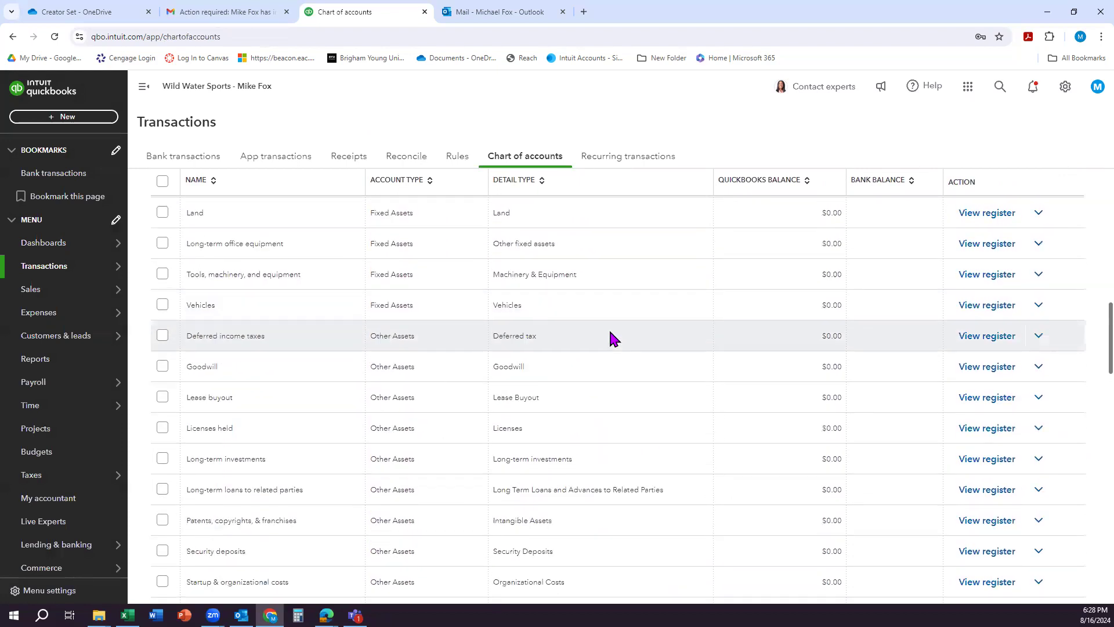
pyautogui.scroll(10, 607, 319)
pyautogui.scroll(2, 610, 319)
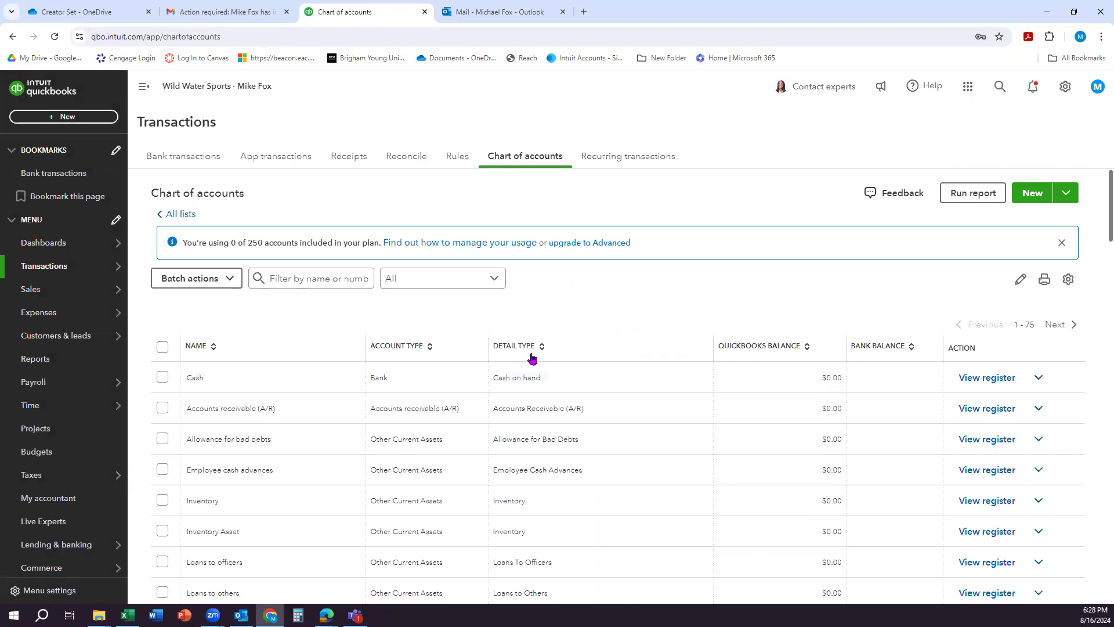
# Step: Start a new account of type Bank named Checking, with Checking as its detail type
pyautogui.click(1022, 200)
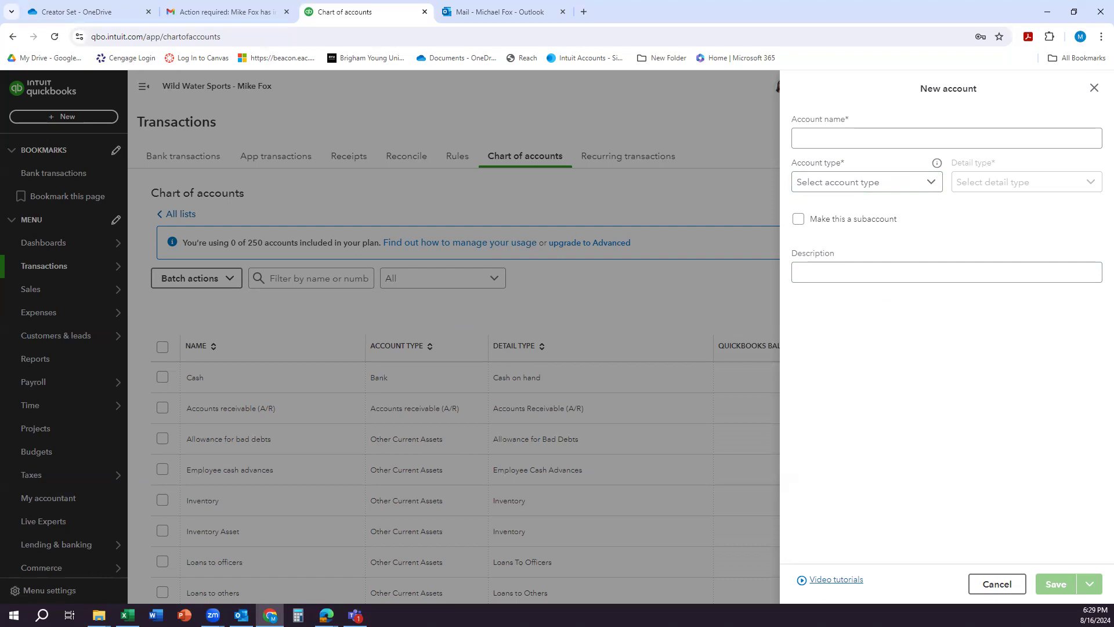
pyautogui.click(878, 185)
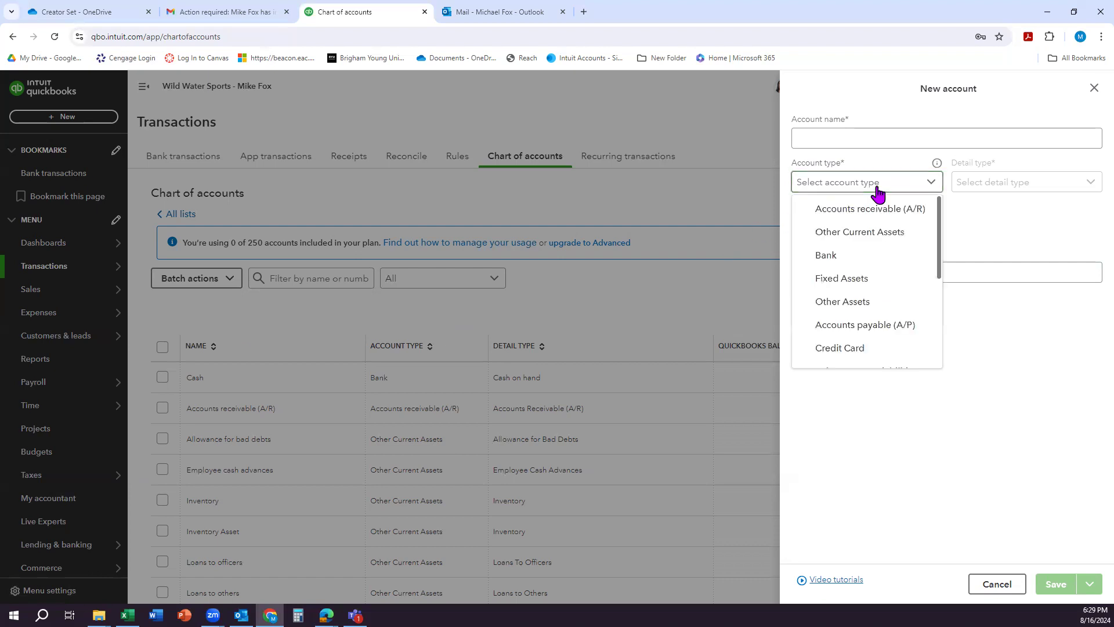
pyautogui.click(838, 257)
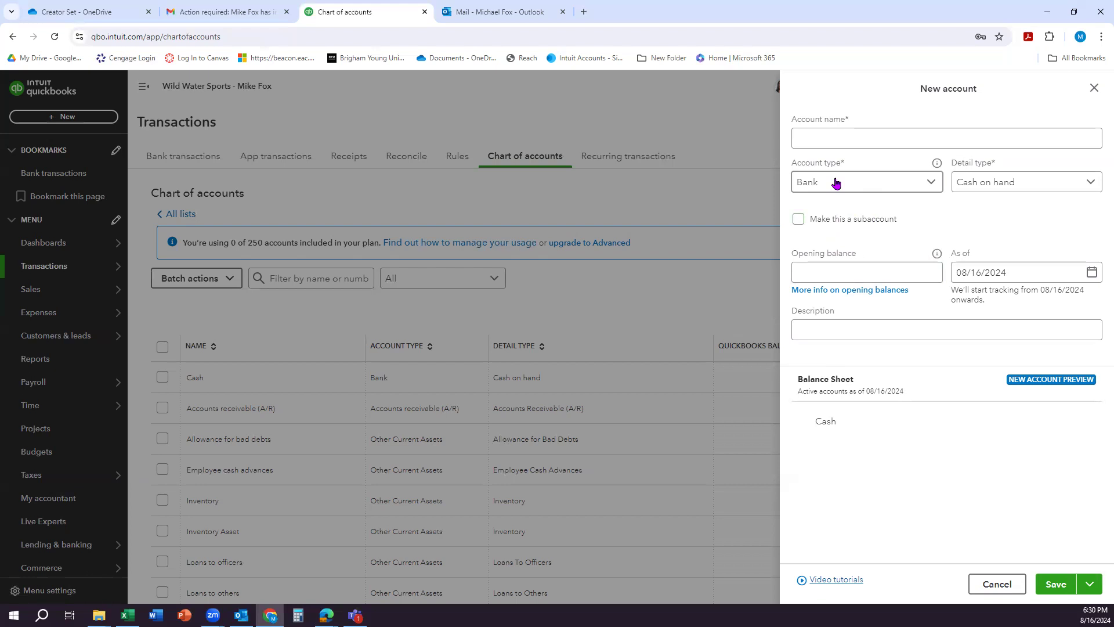
pyautogui.click(834, 140)
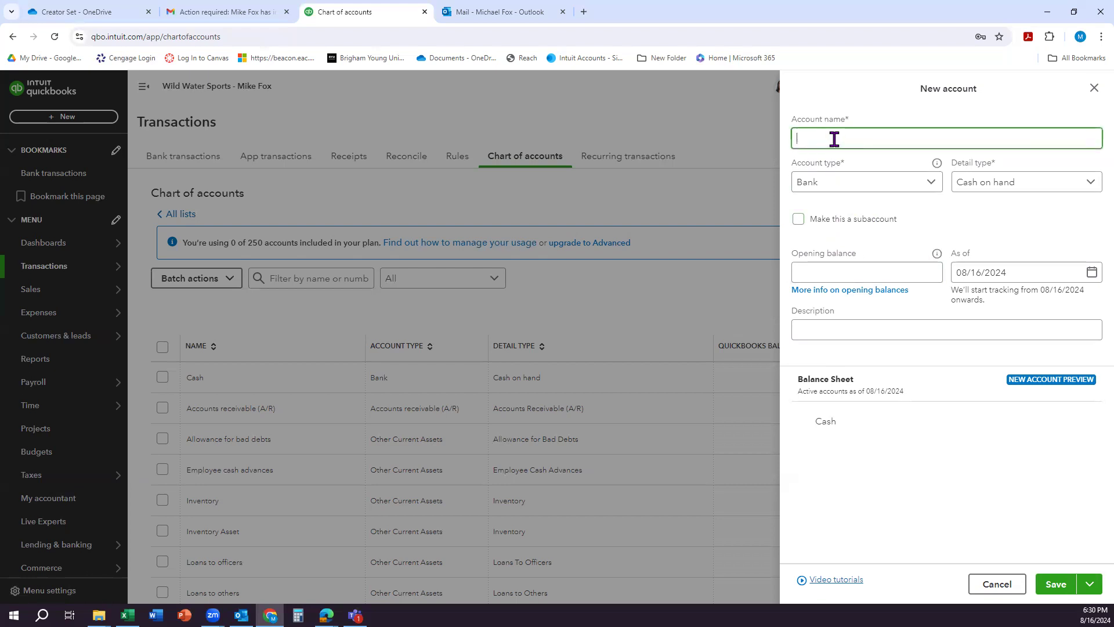
pyautogui.write('Checking')
pyautogui.click(1035, 193)
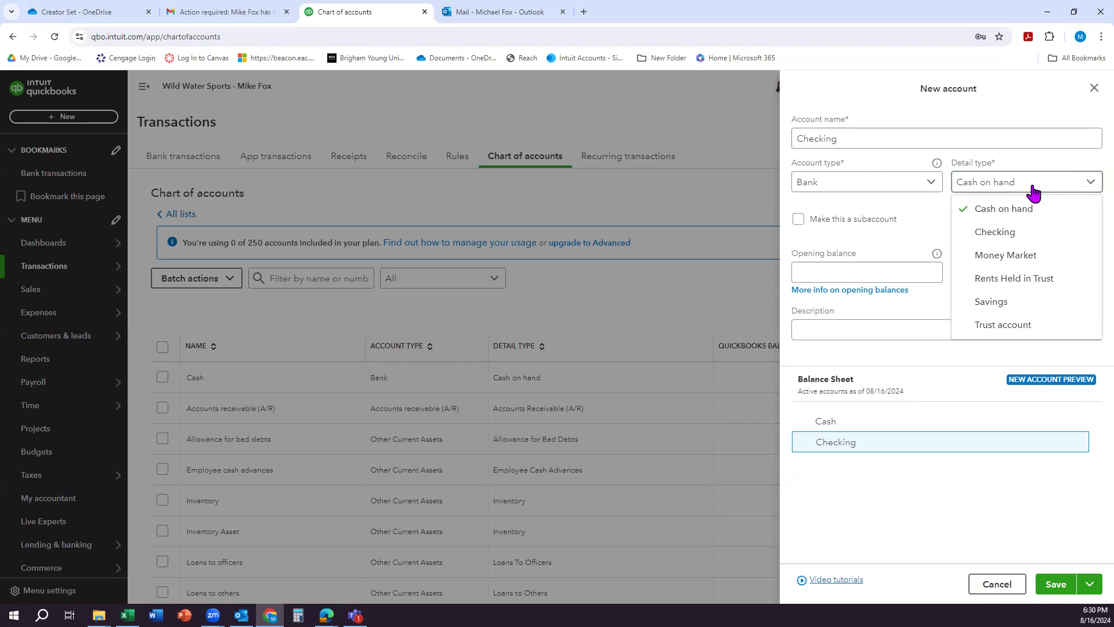
pyautogui.click(999, 233)
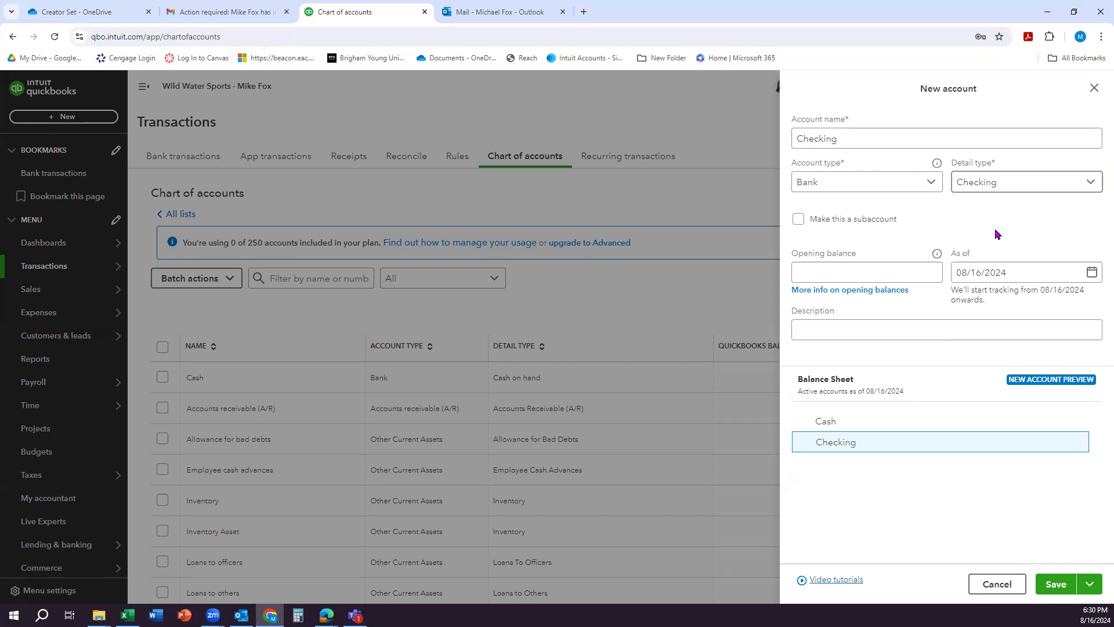
# Step: Give the new Checking account an opening balance of 25,000 as of 12/31/2026 and save it
pyautogui.click(845, 272)
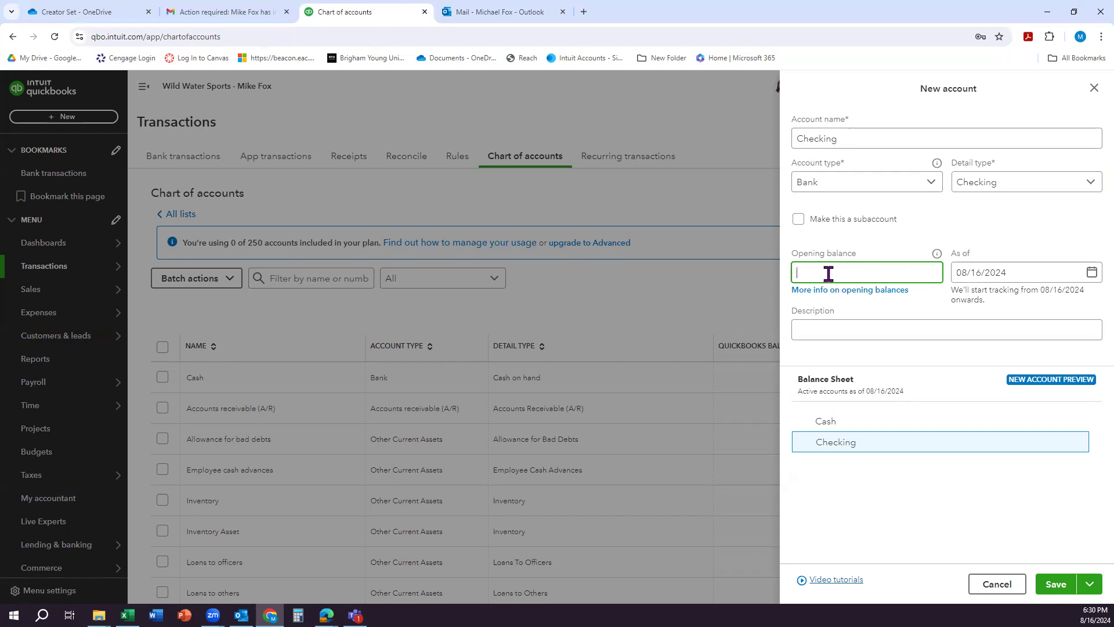
pyautogui.write('25,')
pyautogui.write('00')
pyautogui.write('0')
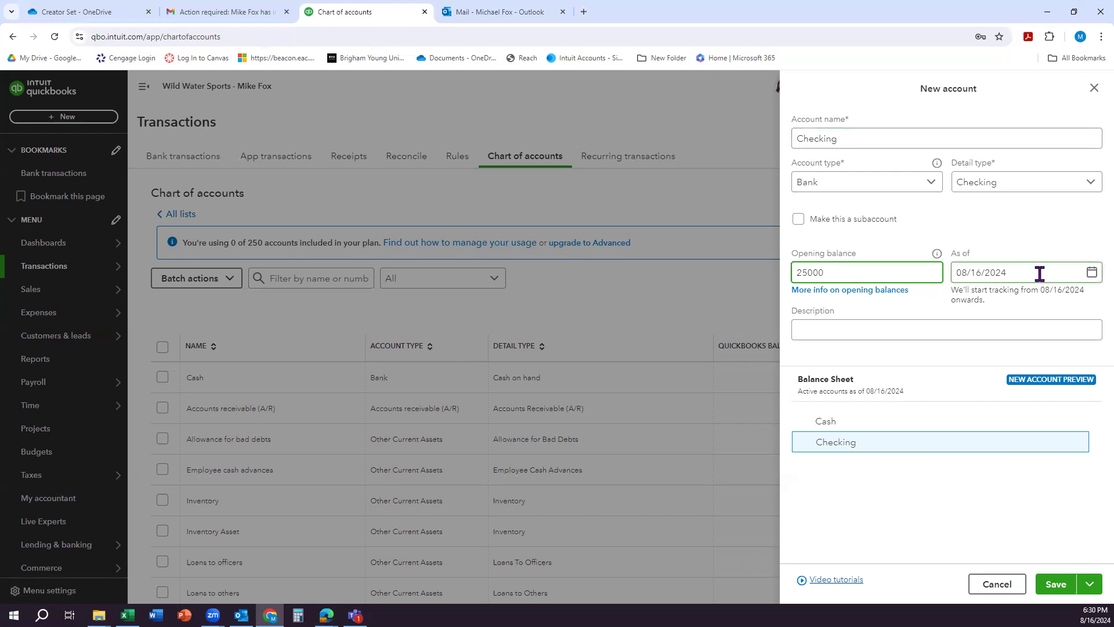
pyautogui.click(1040, 272)
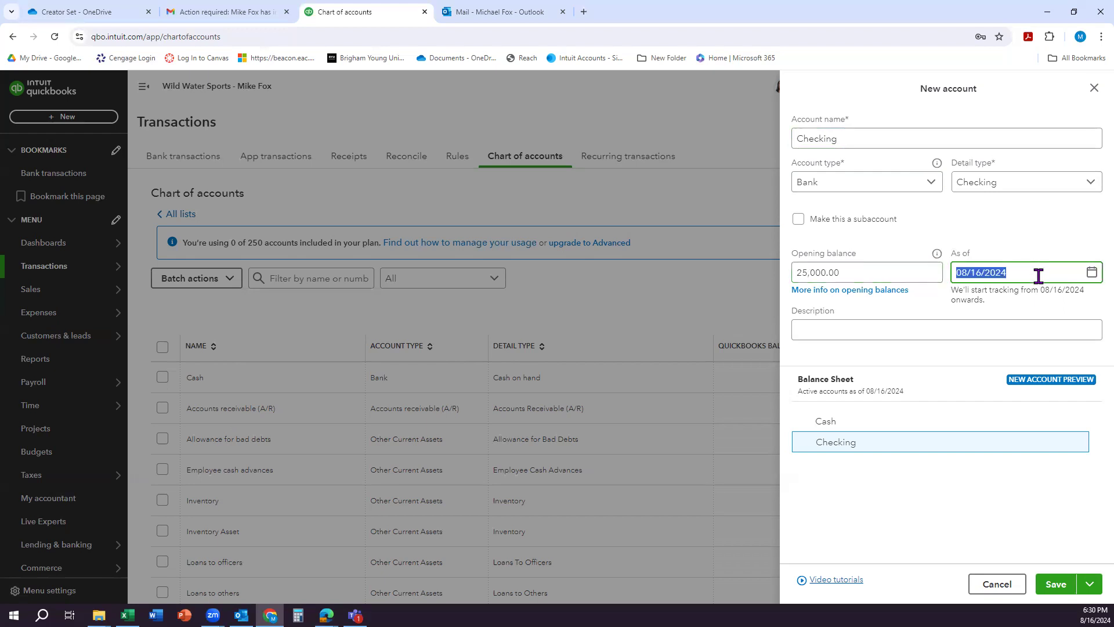
pyautogui.write('12/31/2026')
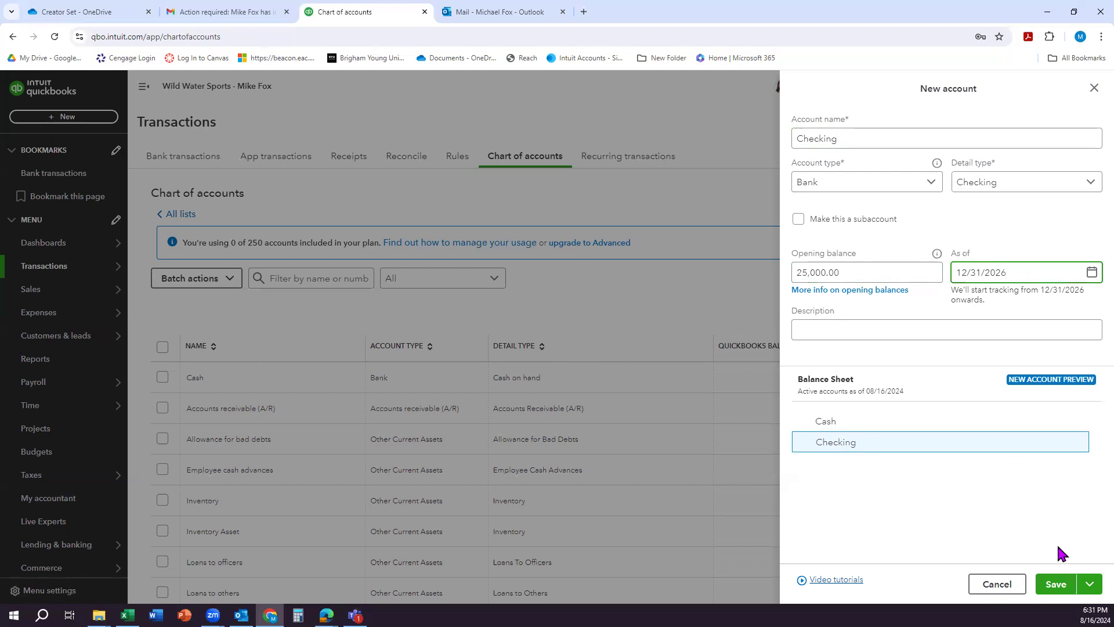
pyautogui.click(1064, 587)
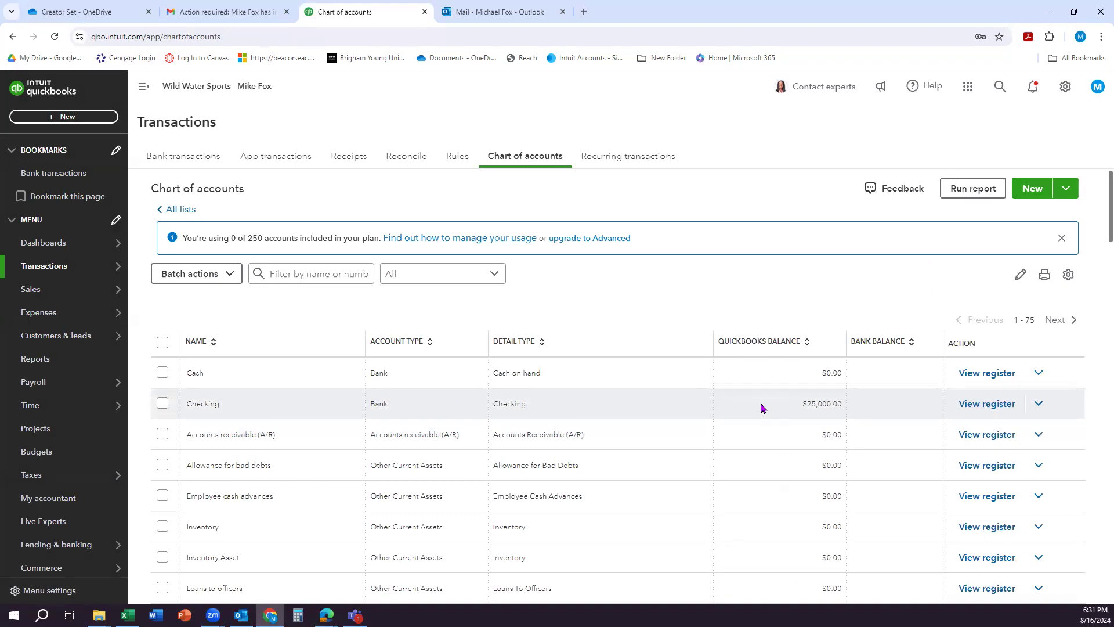
# Step: Check the balances of the Checking and Opening balance equity accounts in the chart of accounts
pyautogui.scroll(-15, 762, 407)
pyautogui.scroll(-10, 757, 416)
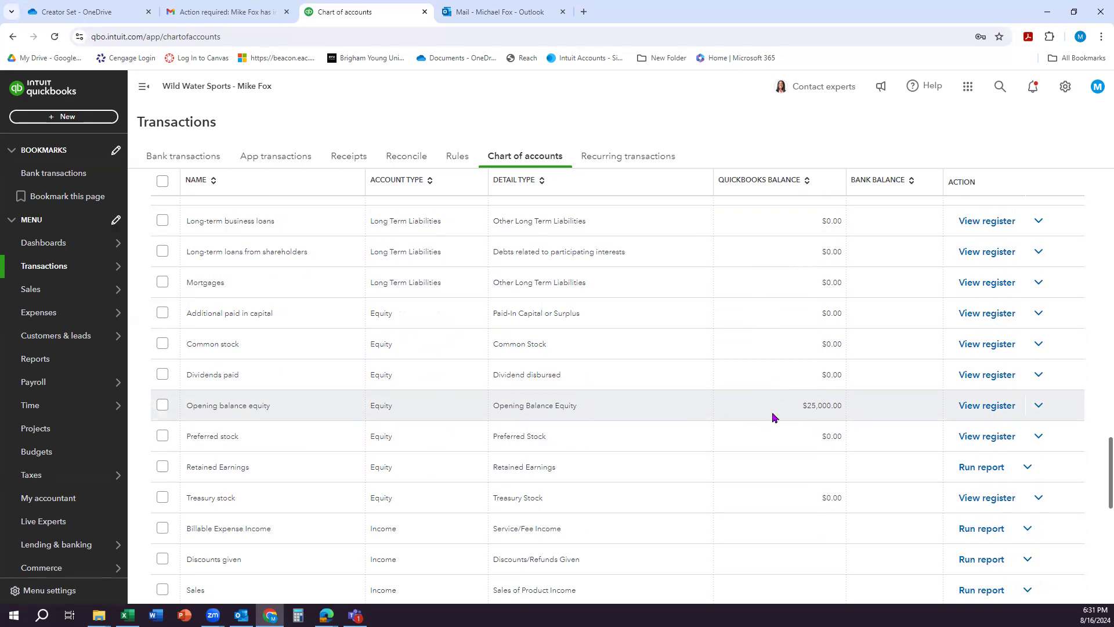
pyautogui.scroll(20, 772, 416)
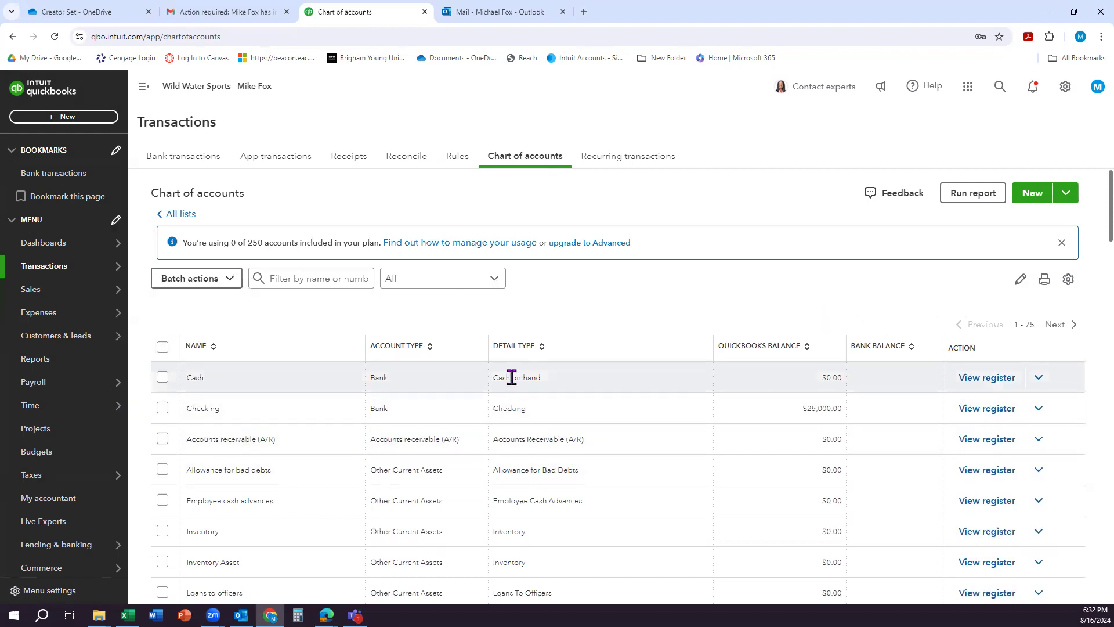
# Step: Open products and services and start a new inventory item named Malibu Sunset LX
pyautogui.click(1066, 87)
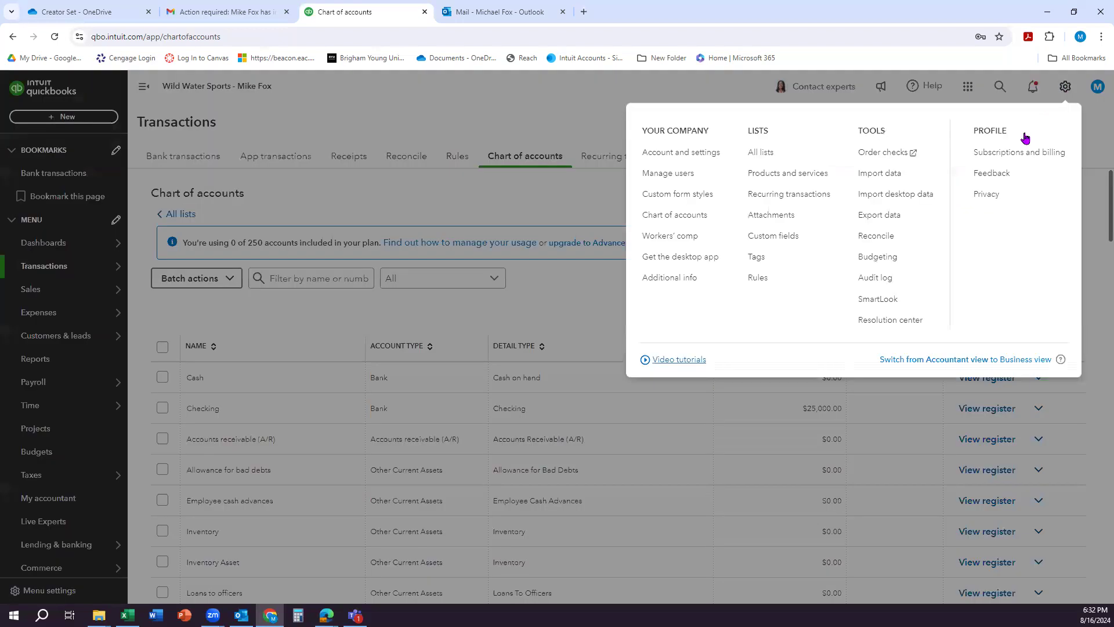
pyautogui.click(779, 180)
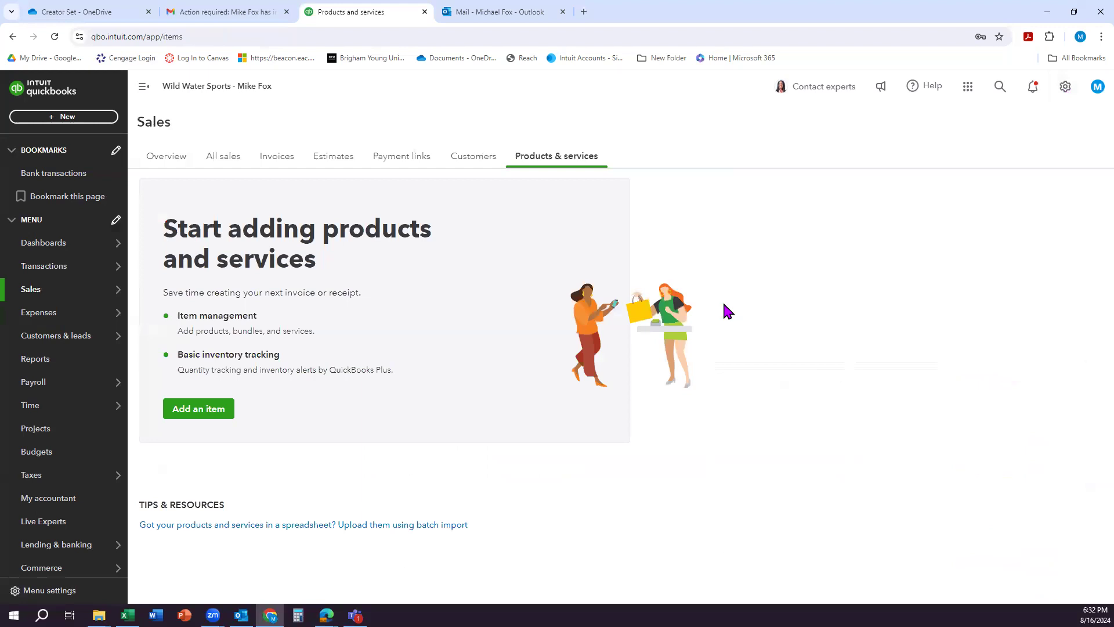
pyautogui.click(192, 414)
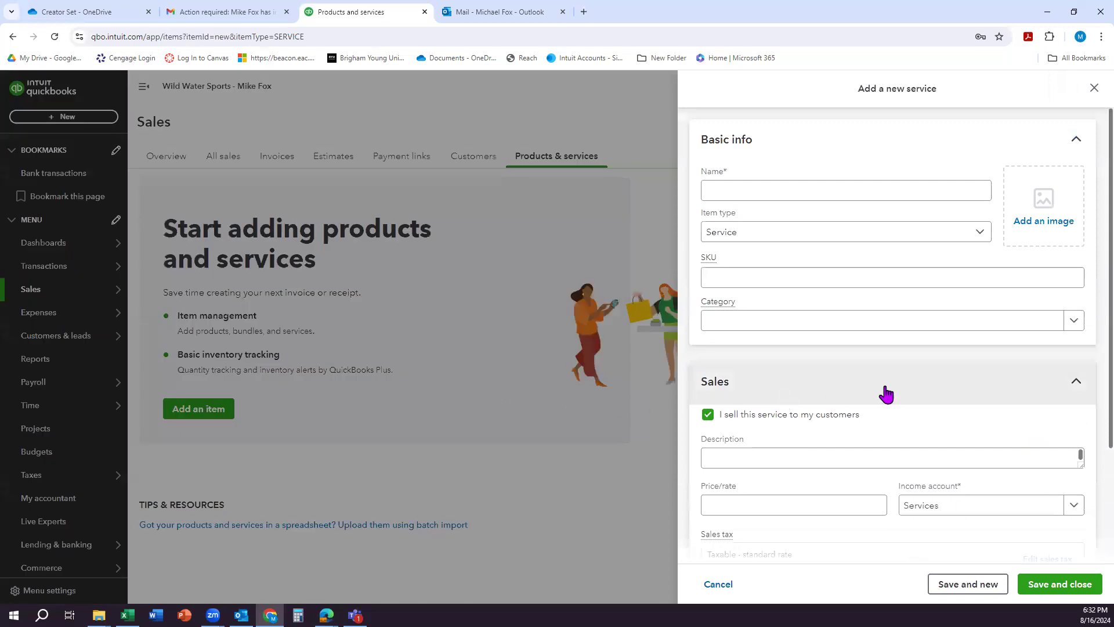
pyautogui.click(776, 239)
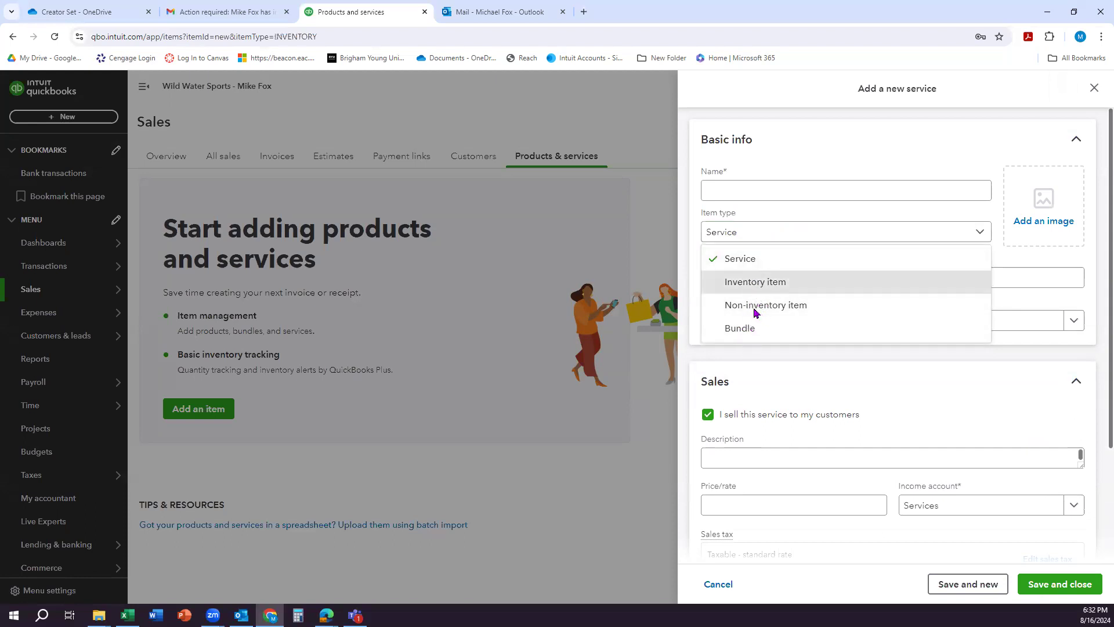
pyautogui.click(756, 283)
pyautogui.click(722, 191)
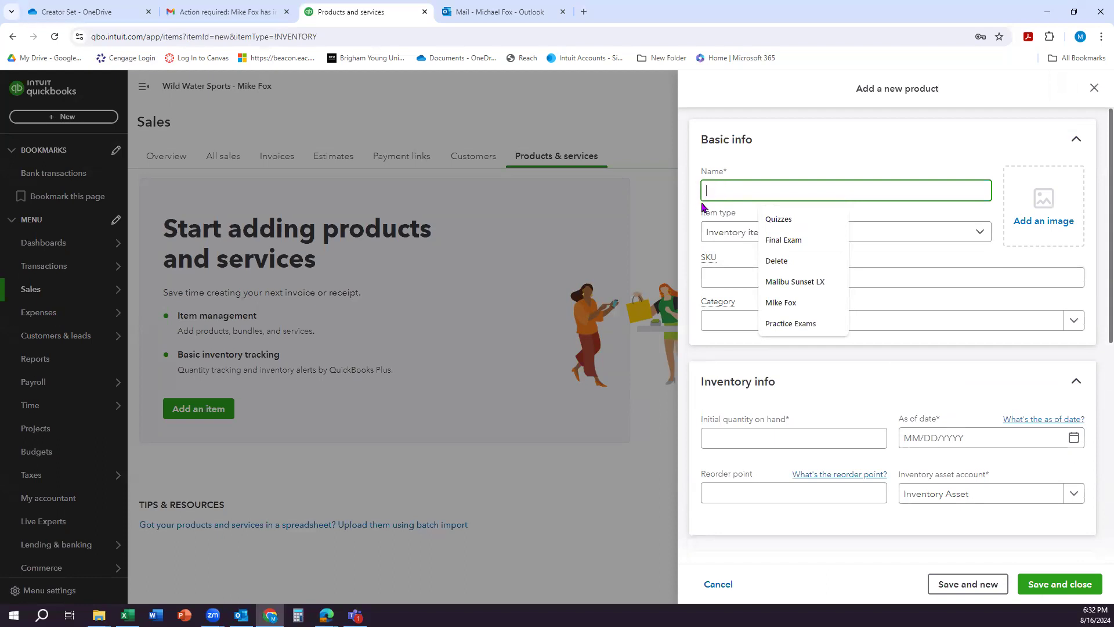
pyautogui.write('Malibu')
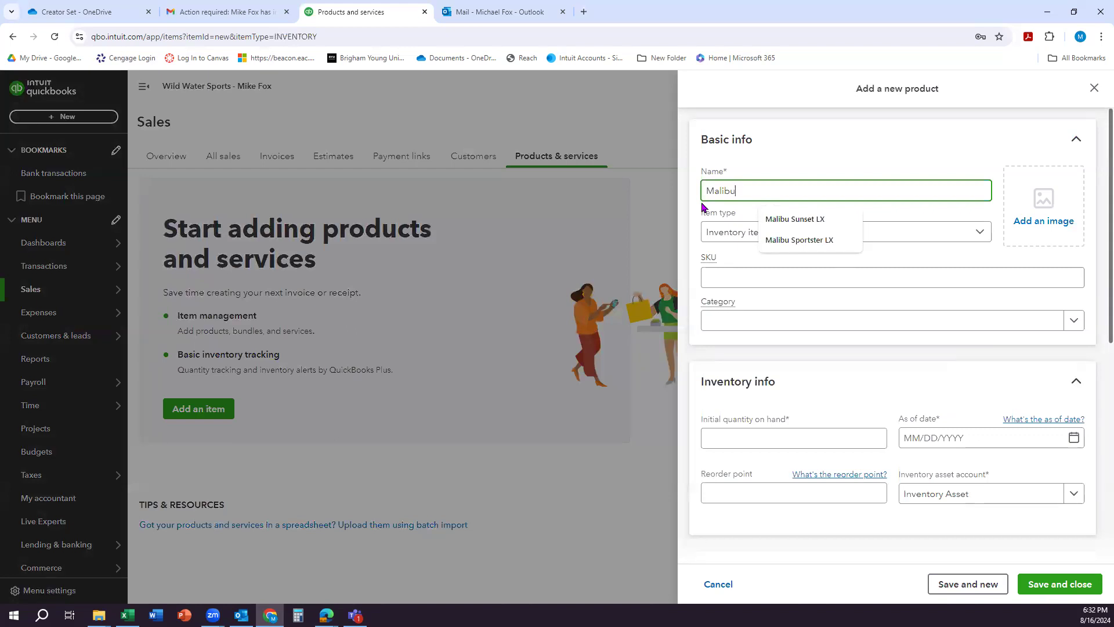
pyautogui.write('Sunse')
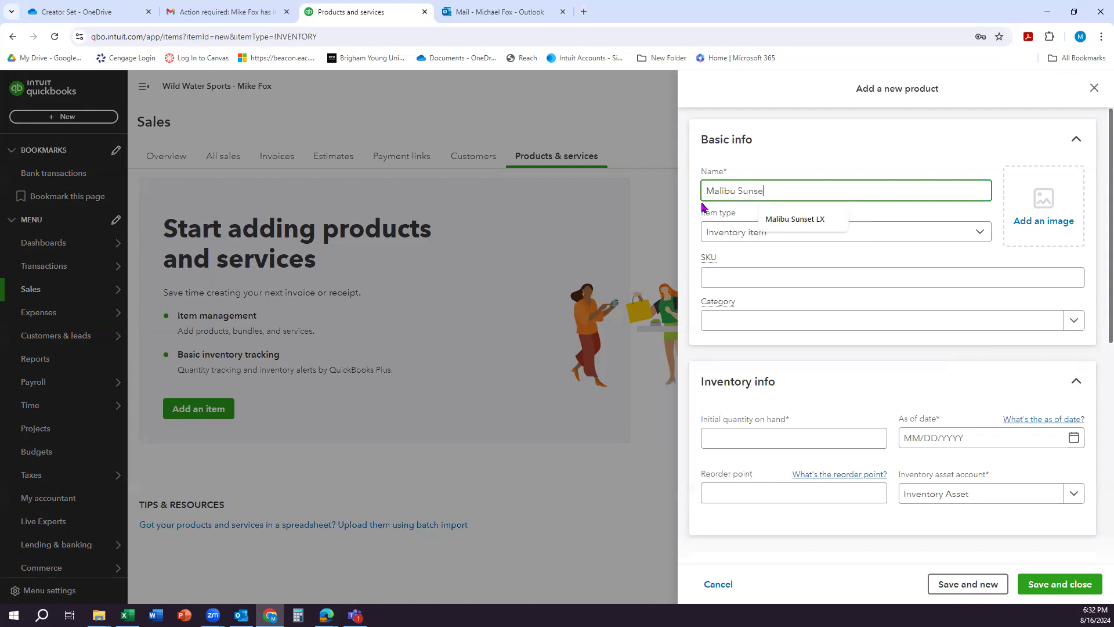
pyautogui.write('t LX')
# Step: Create a new category named Boat and assign it to the Malibu Sunset LX item
pyautogui.click(810, 323)
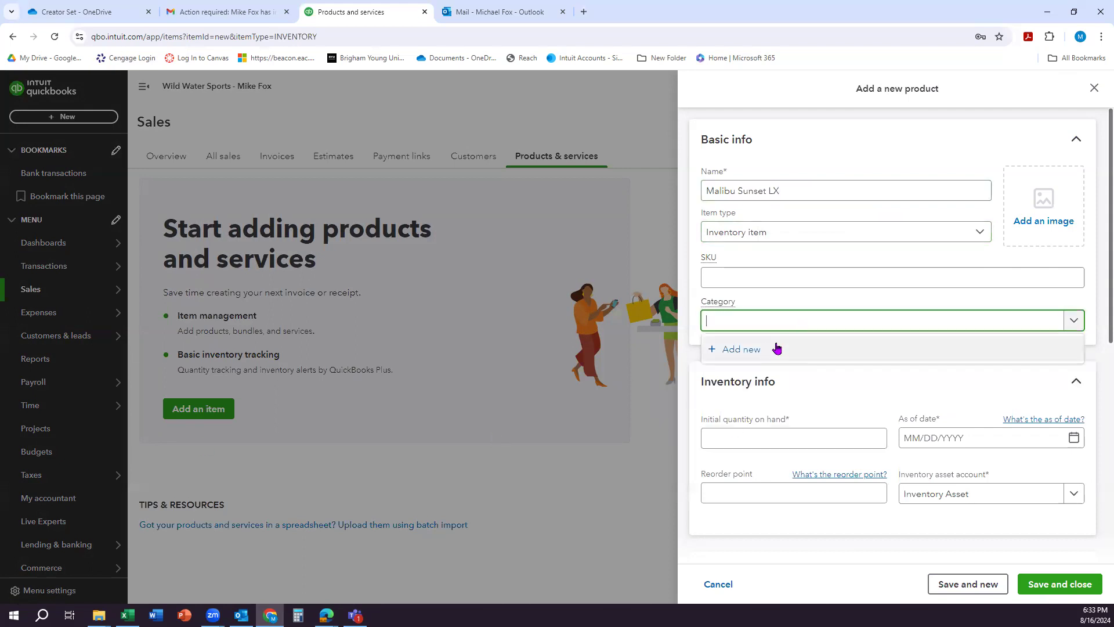
pyautogui.click(766, 350)
pyautogui.click(975, 143)
pyautogui.write('Boat')
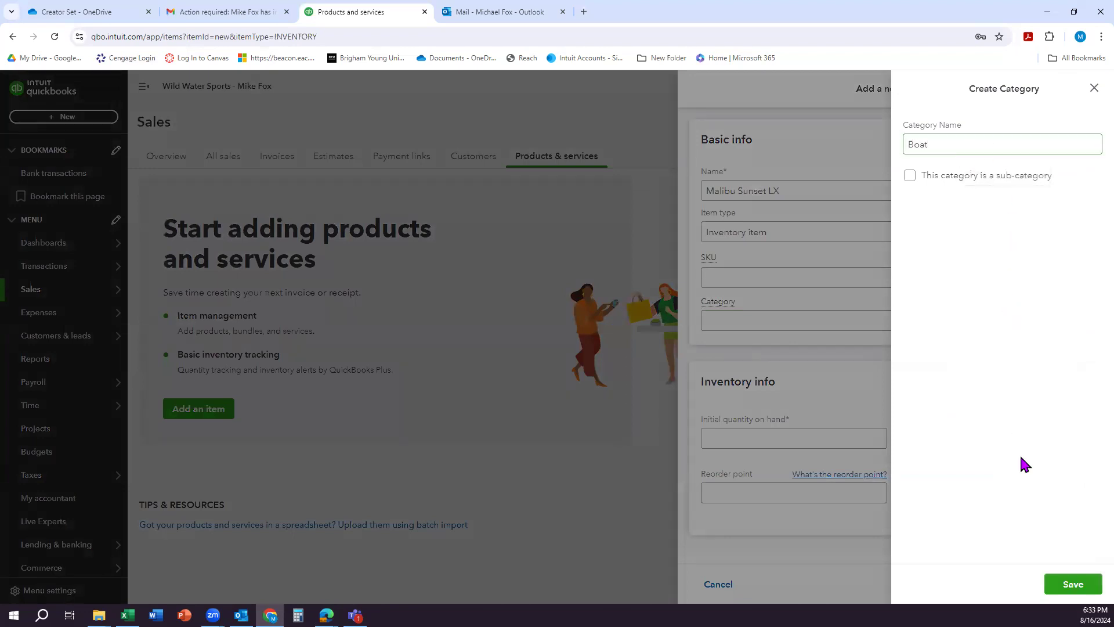
pyautogui.click(1073, 584)
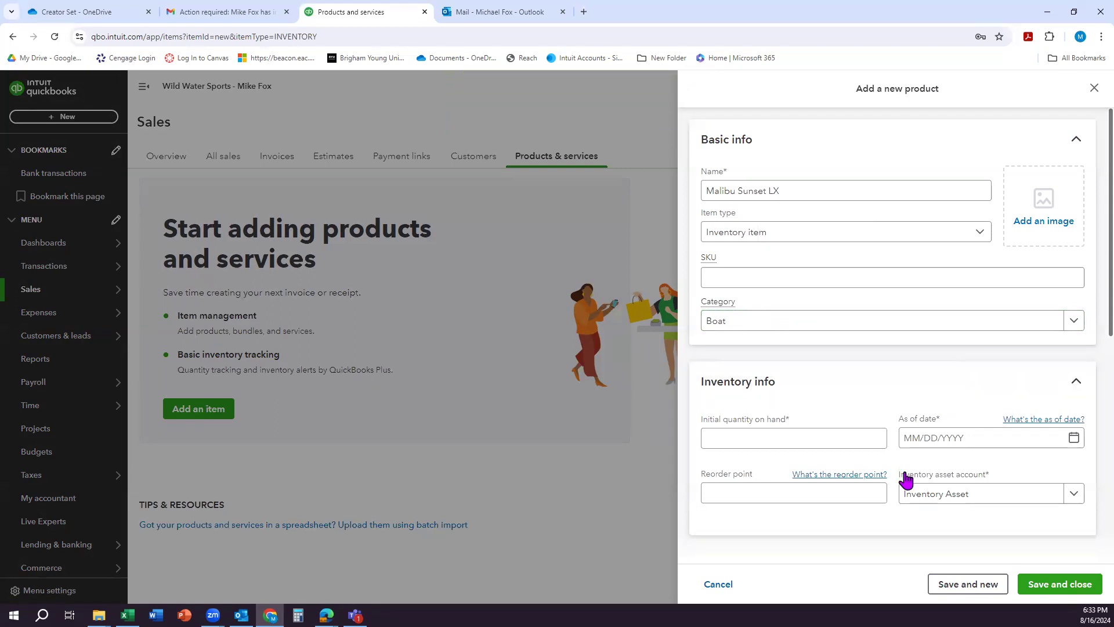
# Step: Set the initial quantity on hand to 1 as of 12/31/2026 and choose Inventory as the inventory asset account
pyautogui.click(759, 438)
pyautogui.write('1')
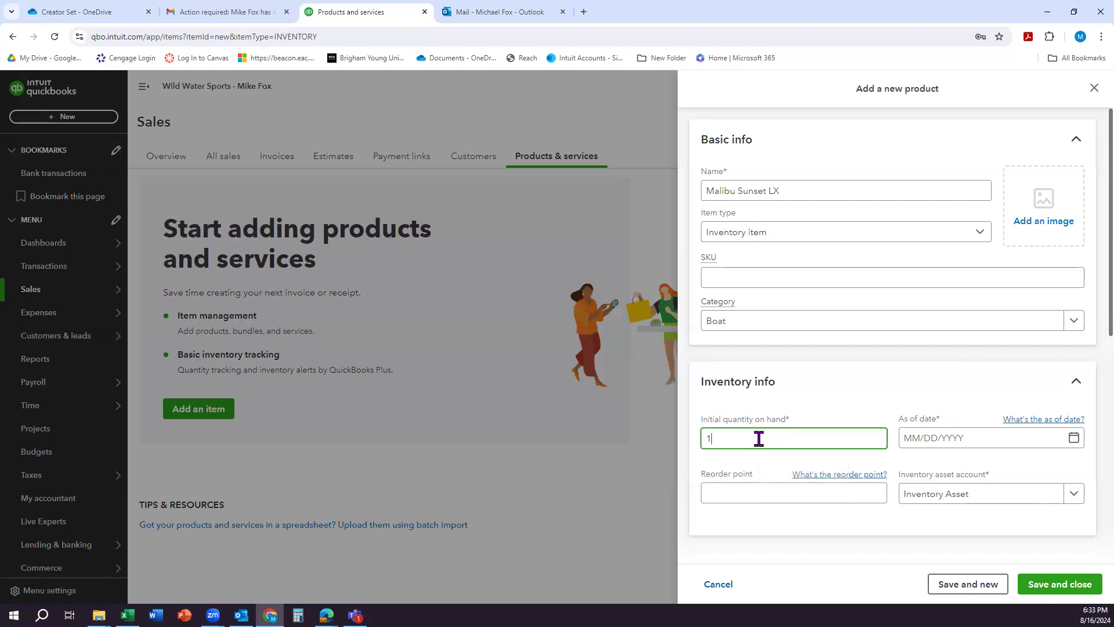
pyautogui.click(1010, 438)
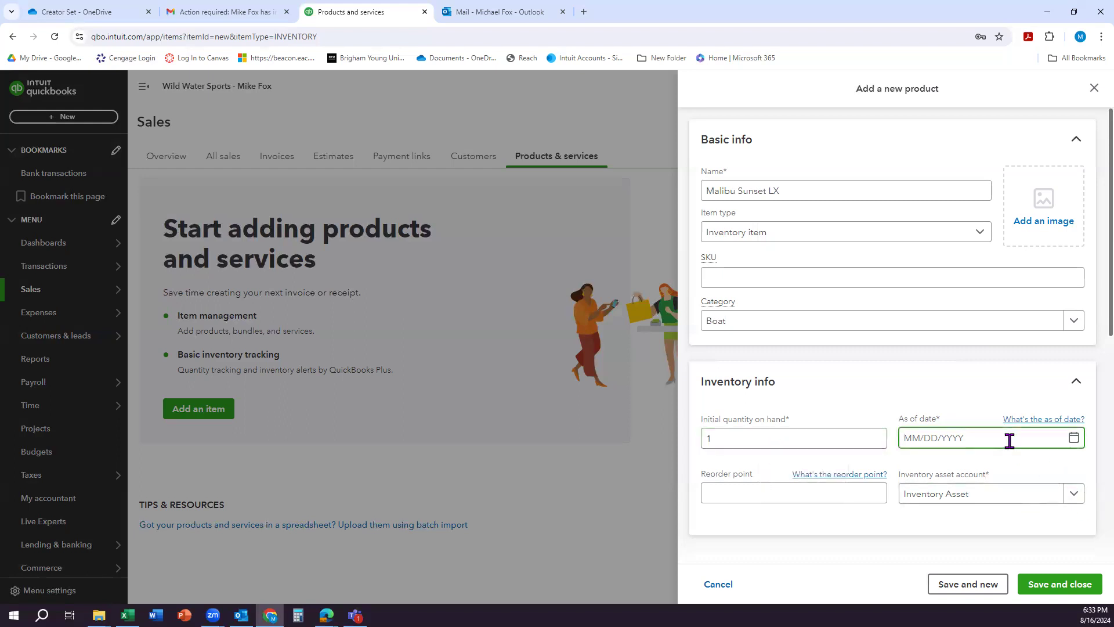
pyautogui.write('12/31')
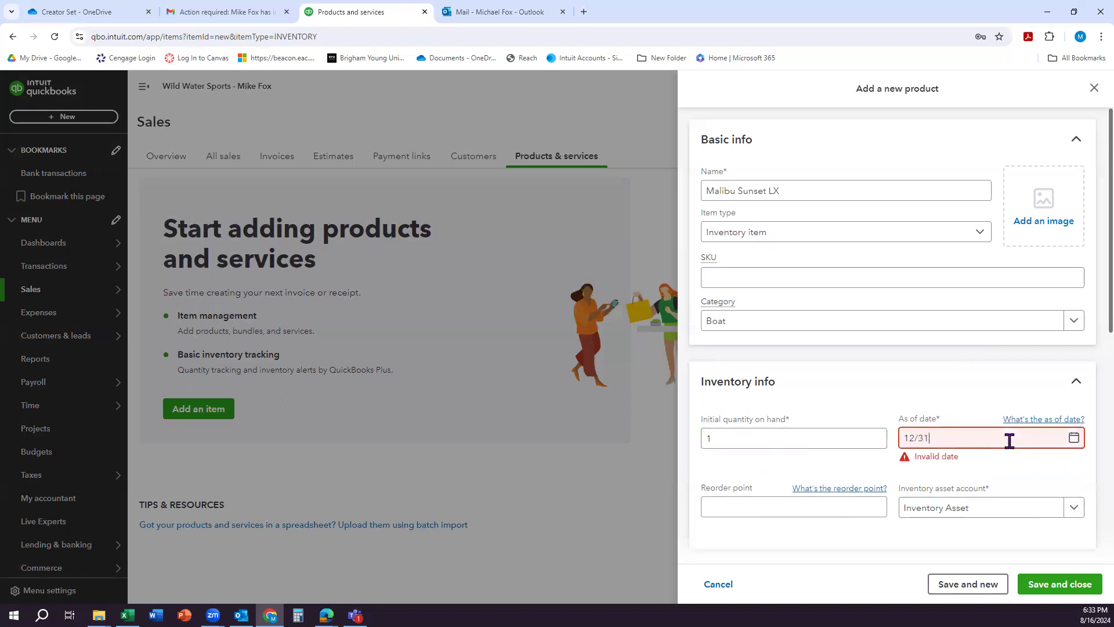
pyautogui.write('/2026')
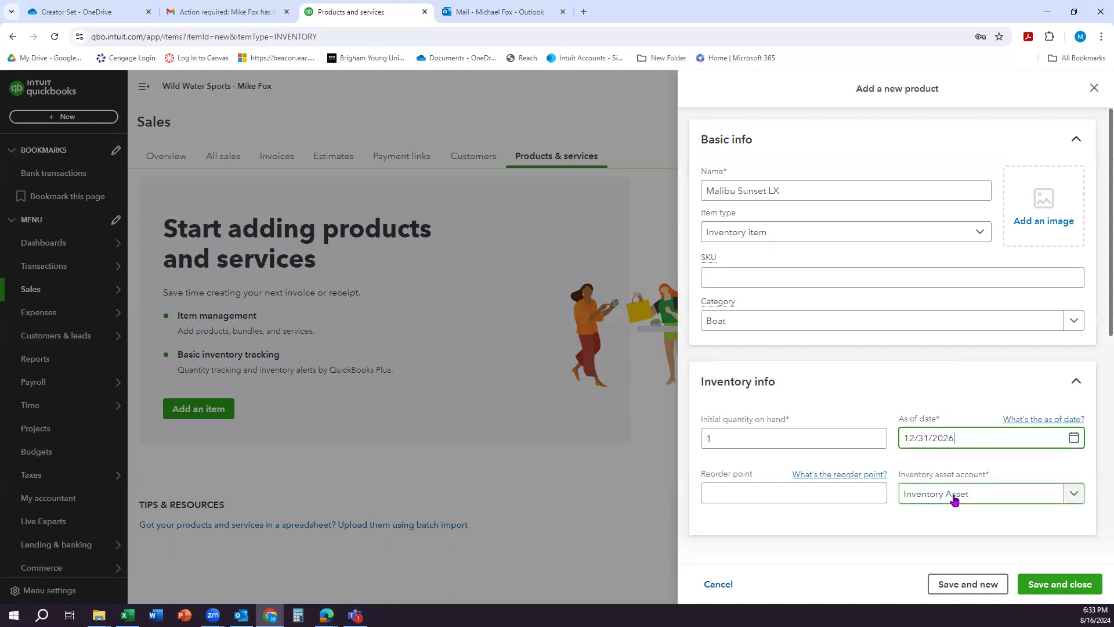
pyautogui.scroll(-1, 960, 501)
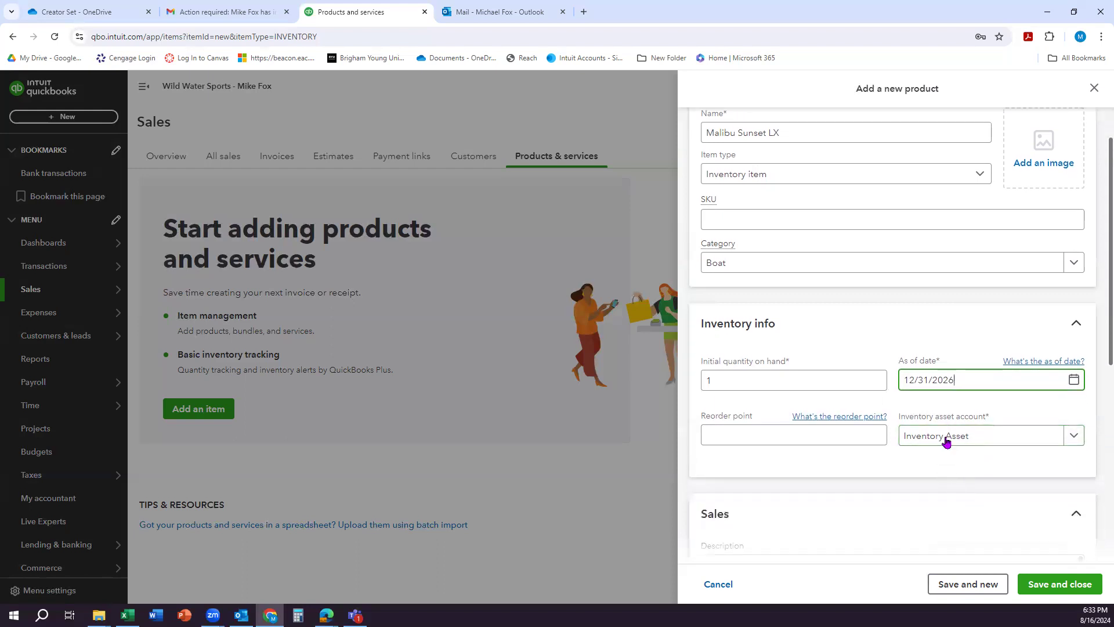
pyautogui.click(1073, 441)
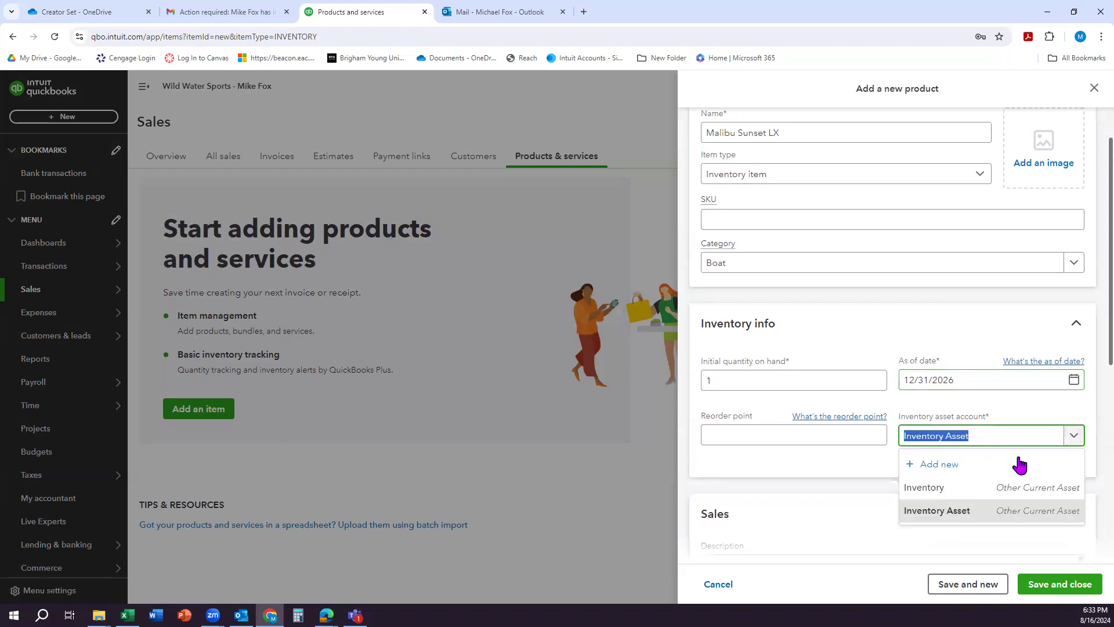
pyautogui.click(973, 493)
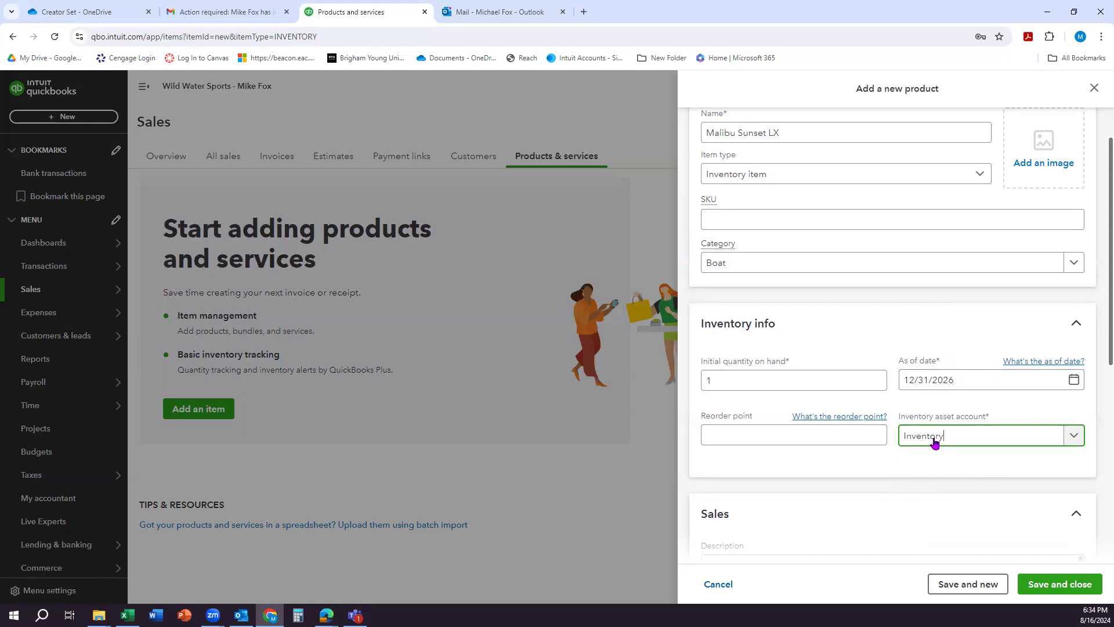
# Step: Enter Malibu Sunset LX as the item's sales description and copy it into the purchase description
pyautogui.scroll(-4, 934, 444)
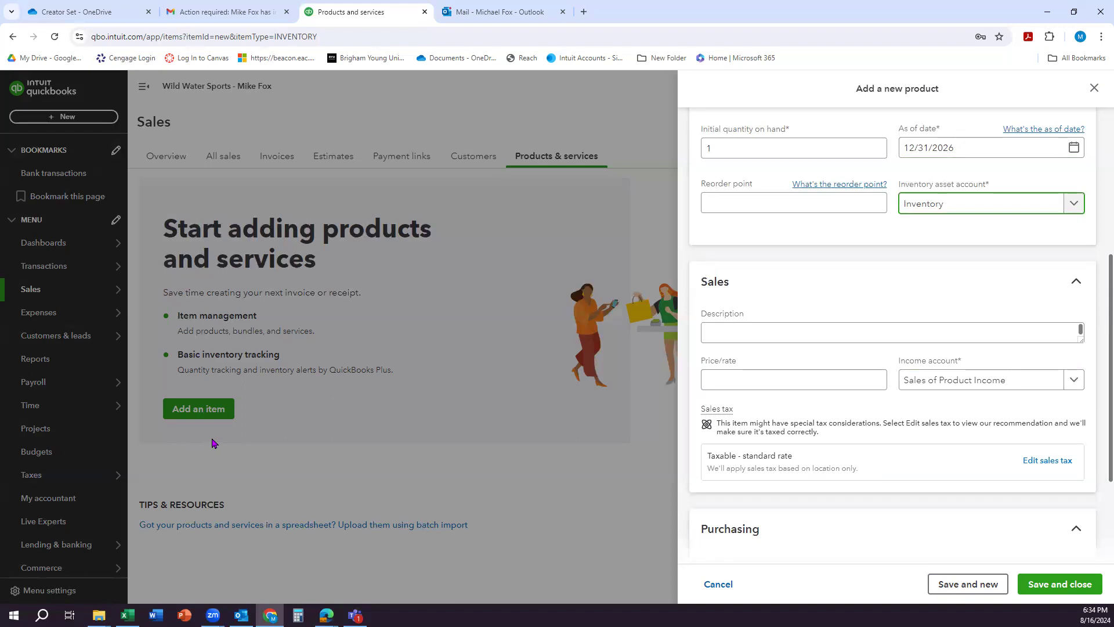
pyautogui.click(734, 332)
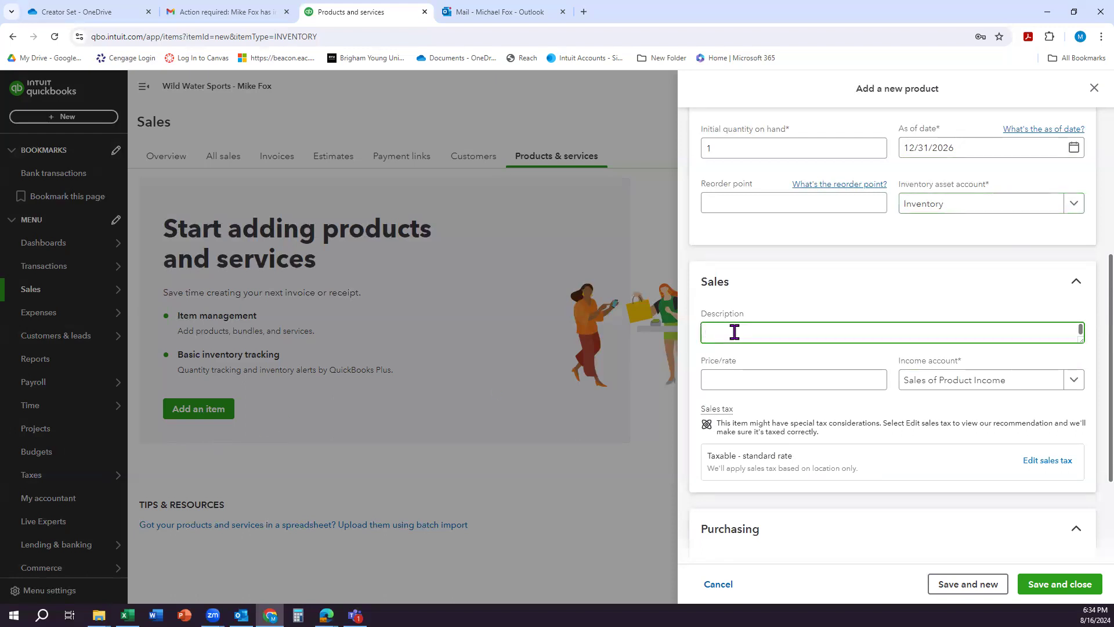
pyautogui.write('Malibu Sunset LX')
pyautogui.hotkey('ctrl', 'shift', 'Left')
pyautogui.hotkey('ctrl', 'shift', 'Left')
pyautogui.hotkey('ctrl', 'shift', 'Left')
pyautogui.hotkey('ctrl', 'c')
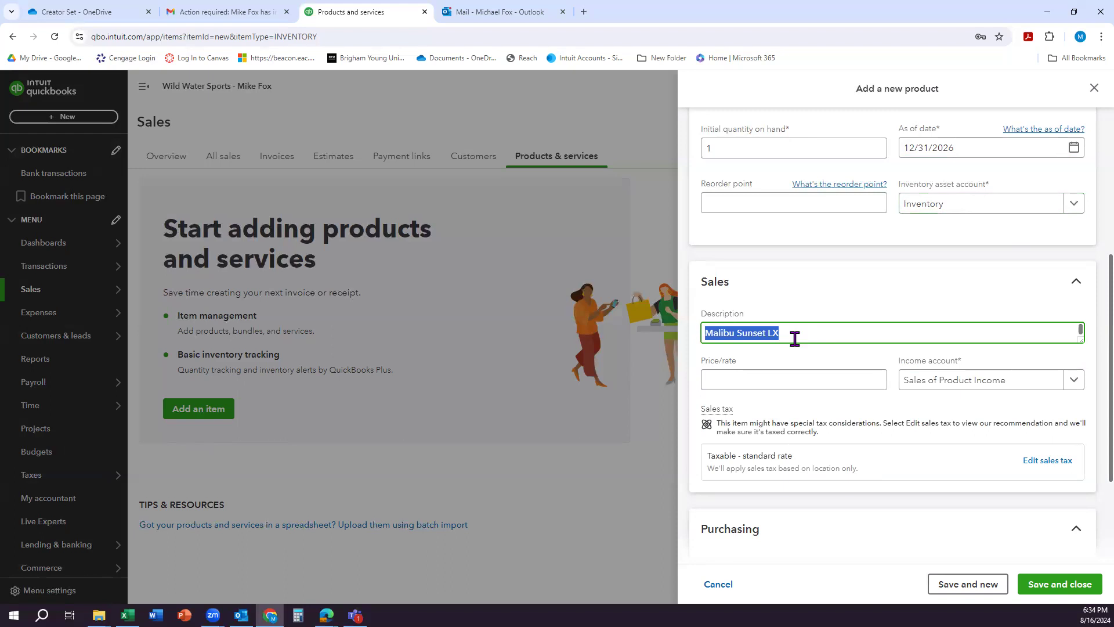
pyautogui.scroll(-2, 779, 370)
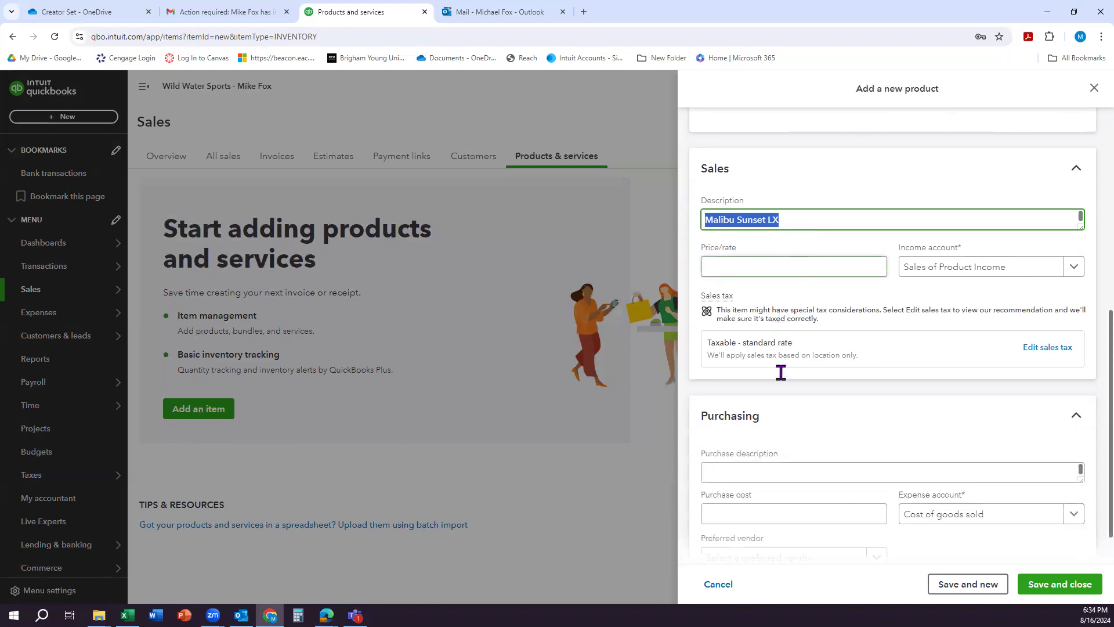
pyautogui.click(751, 465)
pyautogui.hotkey('ctrl', 'v')
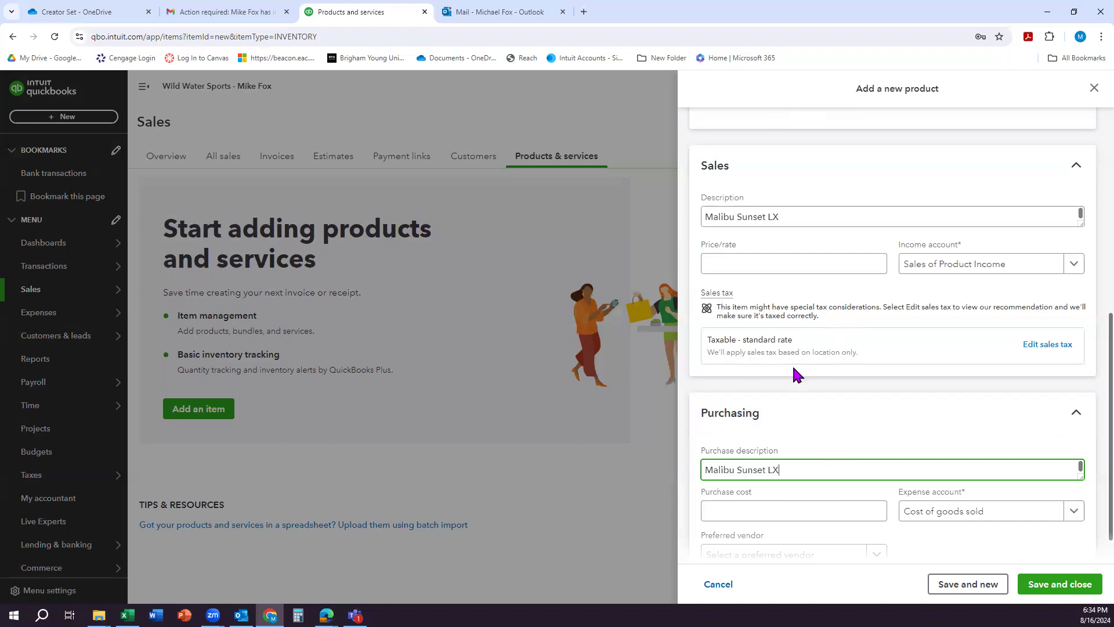
pyautogui.scroll(2, 795, 388)
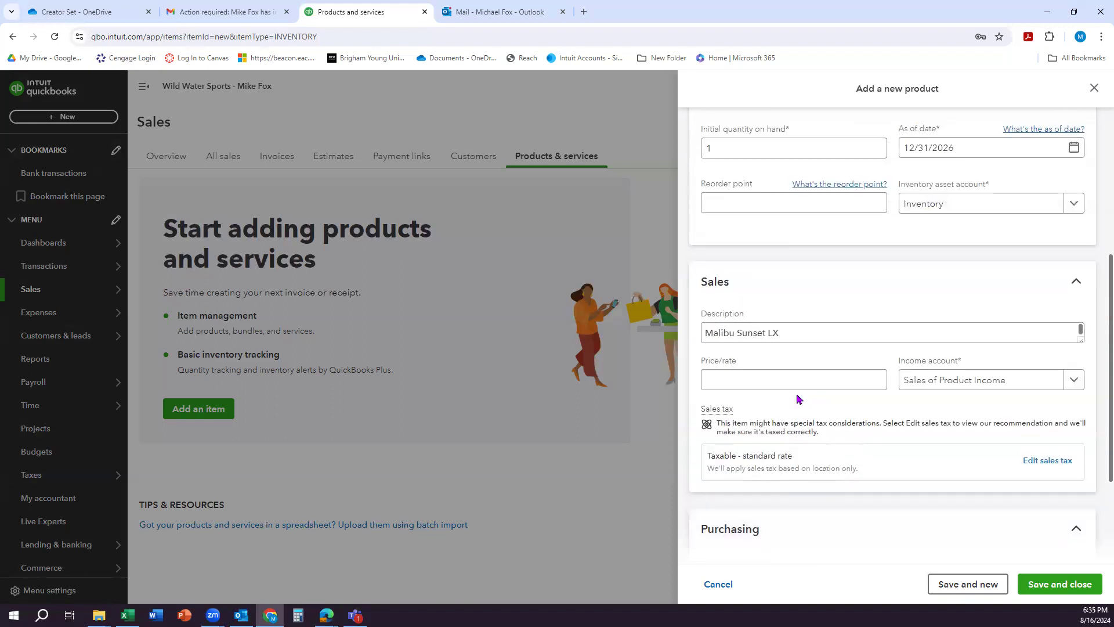
pyautogui.scroll(4, 796, 398)
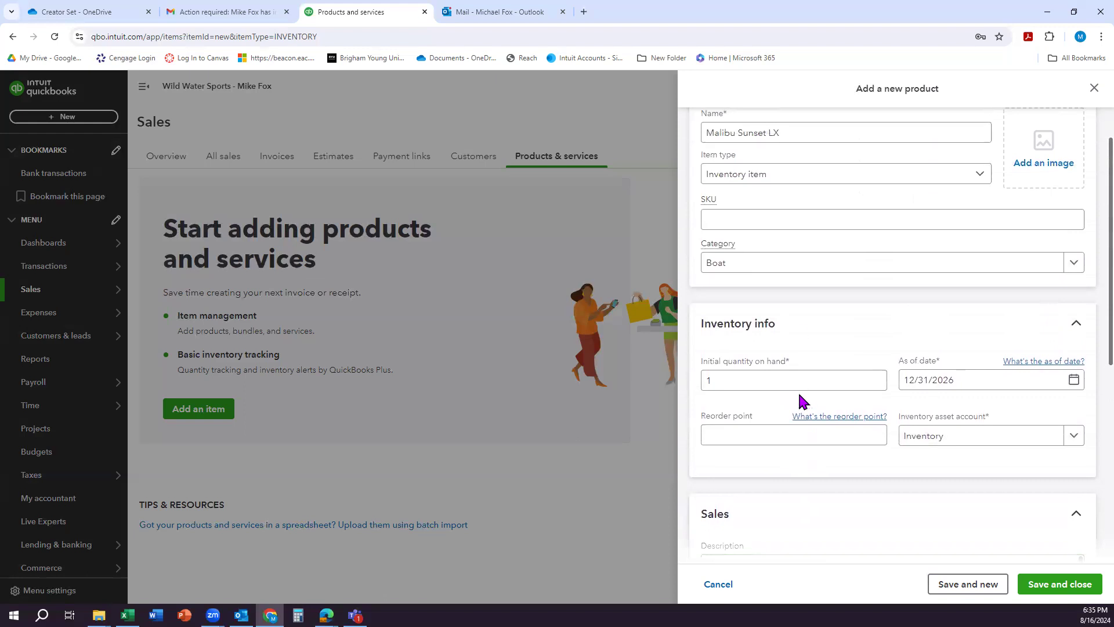
pyautogui.click(797, 436)
pyautogui.scroll(-2, 797, 440)
pyautogui.scroll(-3, 797, 440)
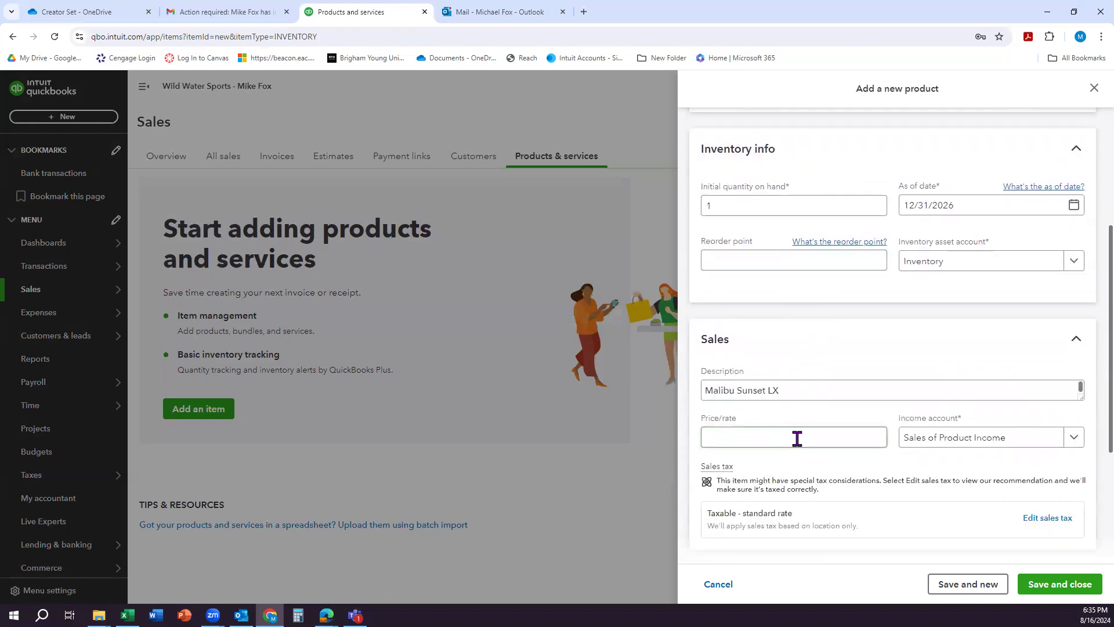
pyautogui.click(799, 335)
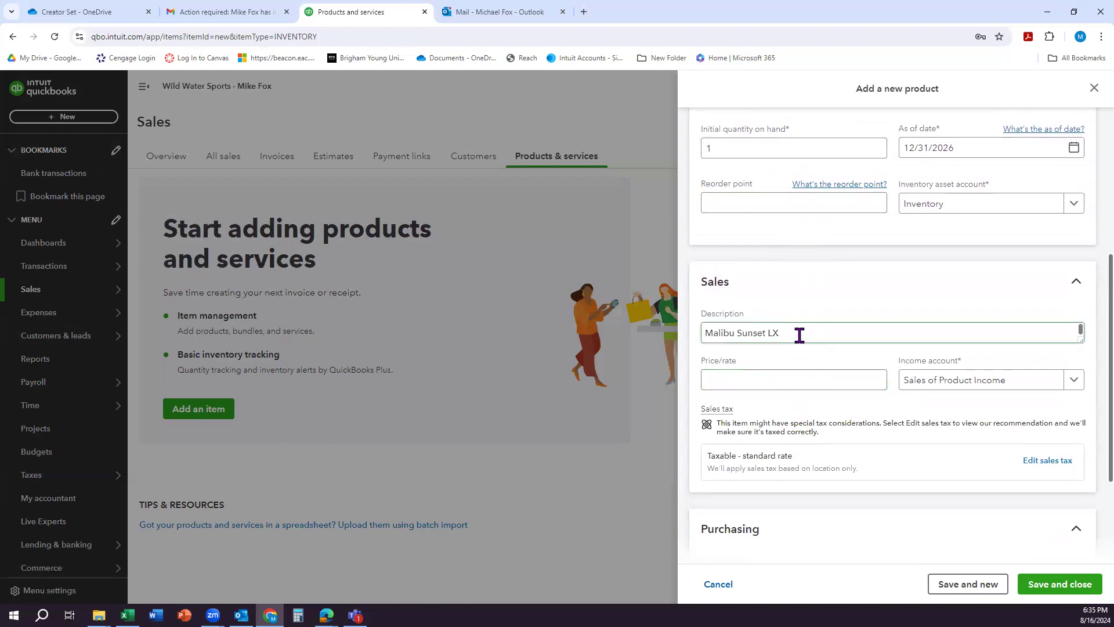
# Step: Set the item's sales price to 60000 and its purchase cost to 48000
pyautogui.scroll(-3, 810, 398)
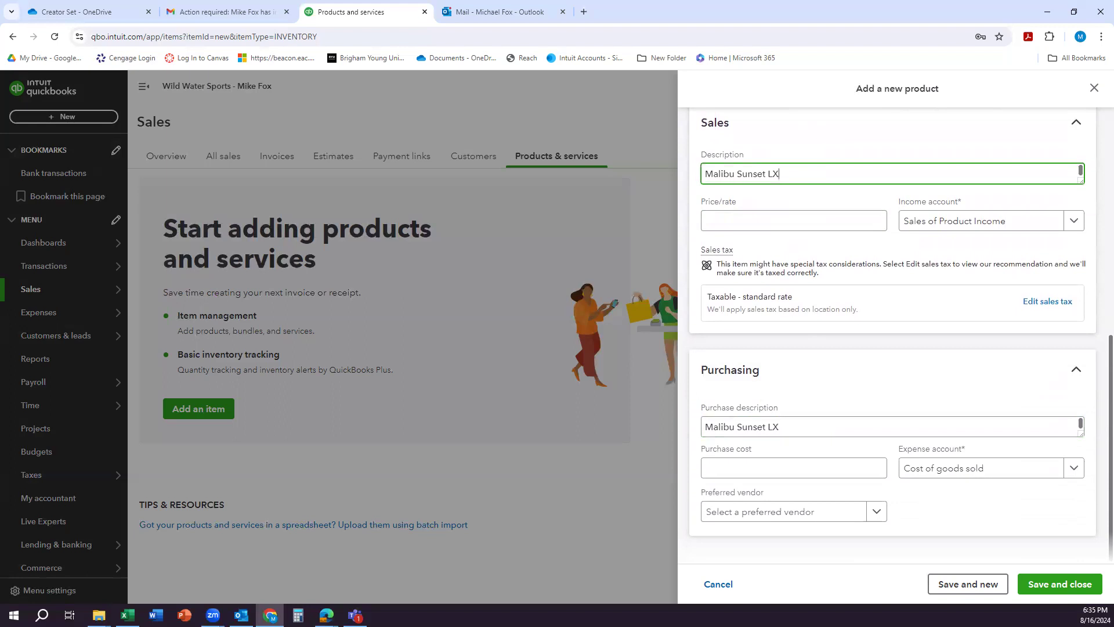
pyautogui.click(738, 223)
pyautogui.write('60')
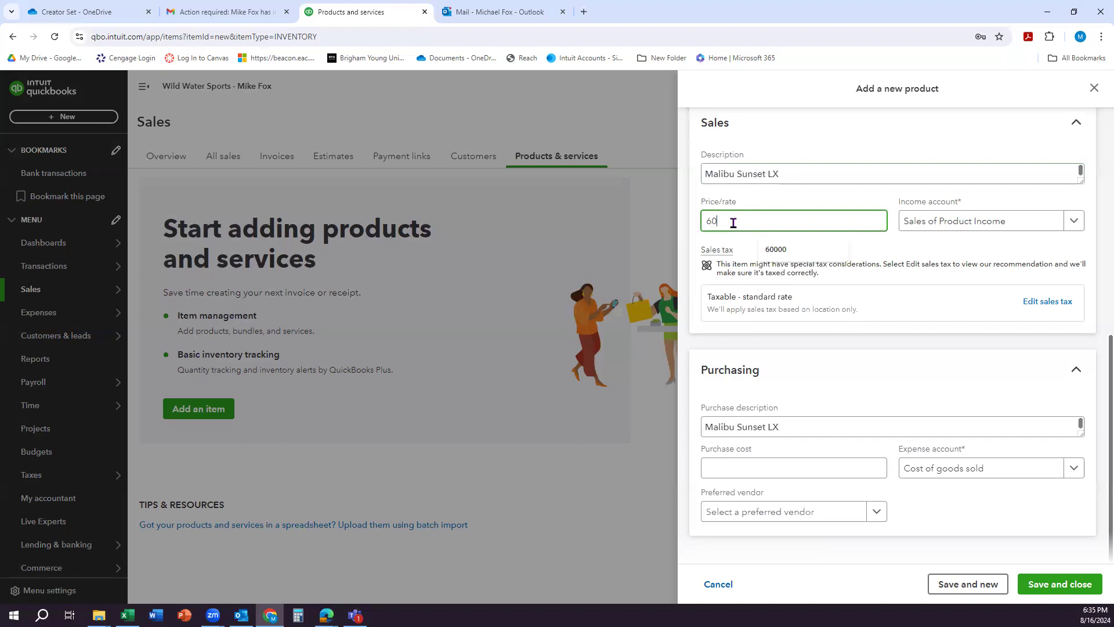
pyautogui.write('000')
pyautogui.click(787, 199)
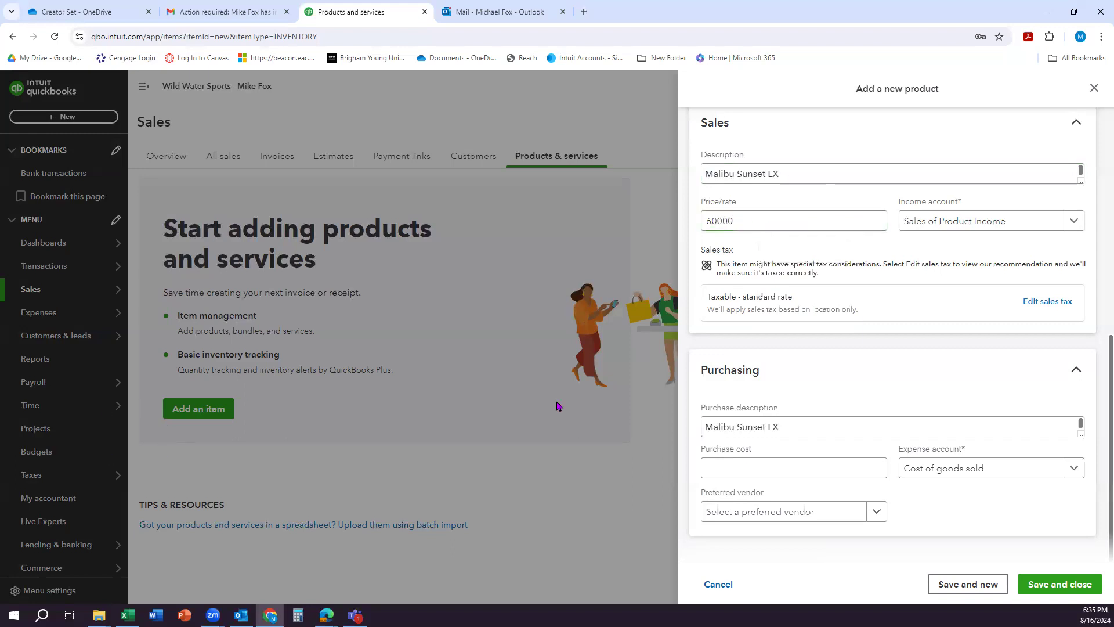
pyautogui.click(723, 467)
pyautogui.write('48000')
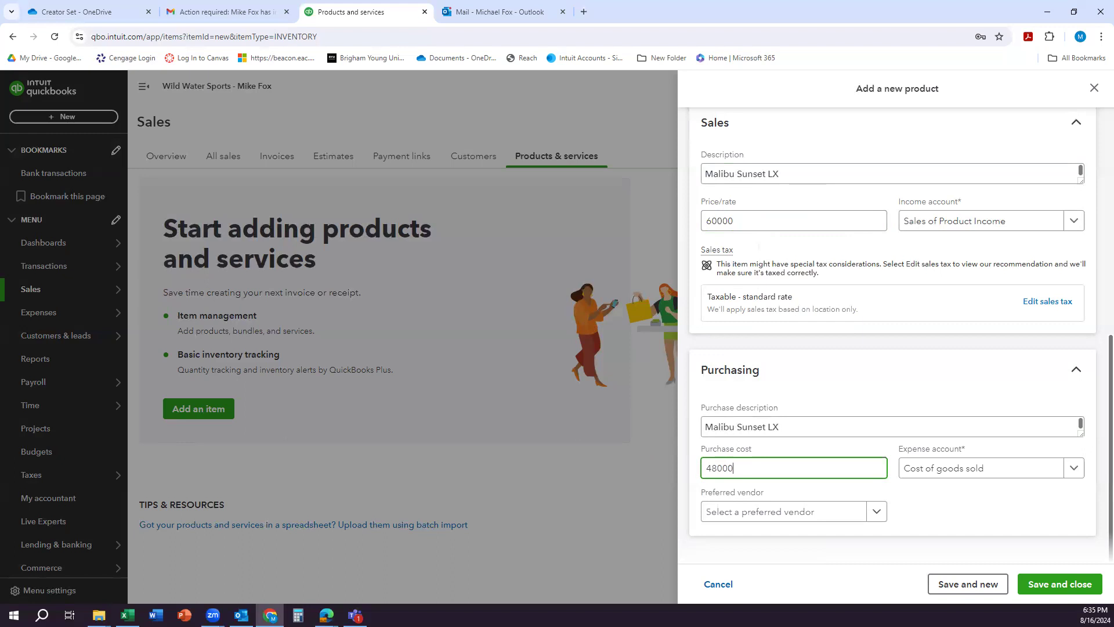
# Step: Choose Sales as the item's income account and Cost of goods sold as its expense account
pyautogui.click(1073, 223)
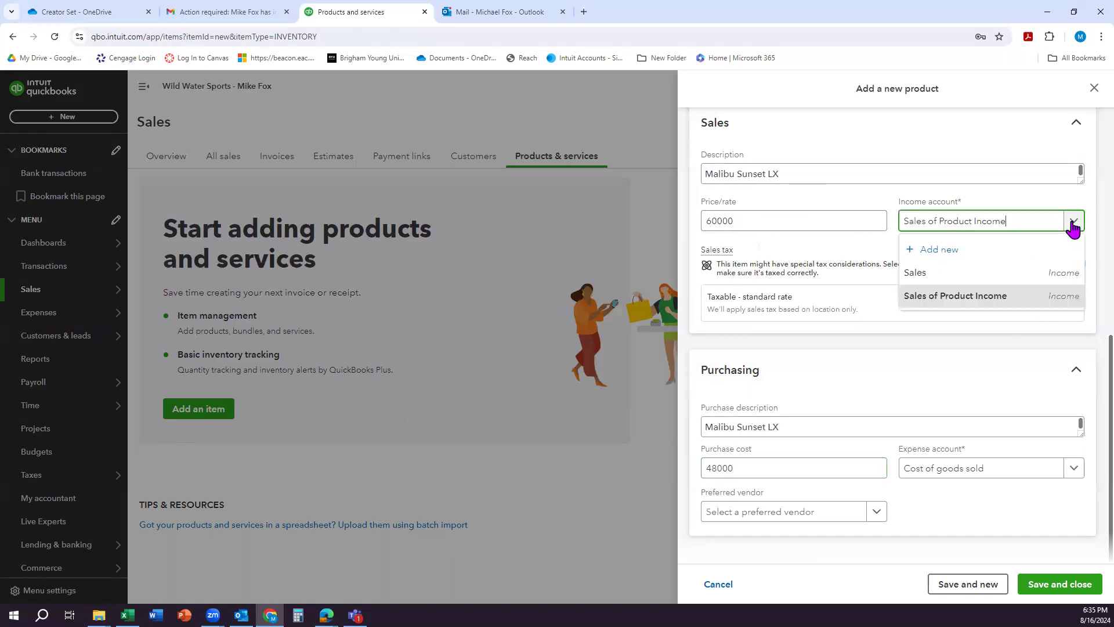
pyautogui.click(997, 276)
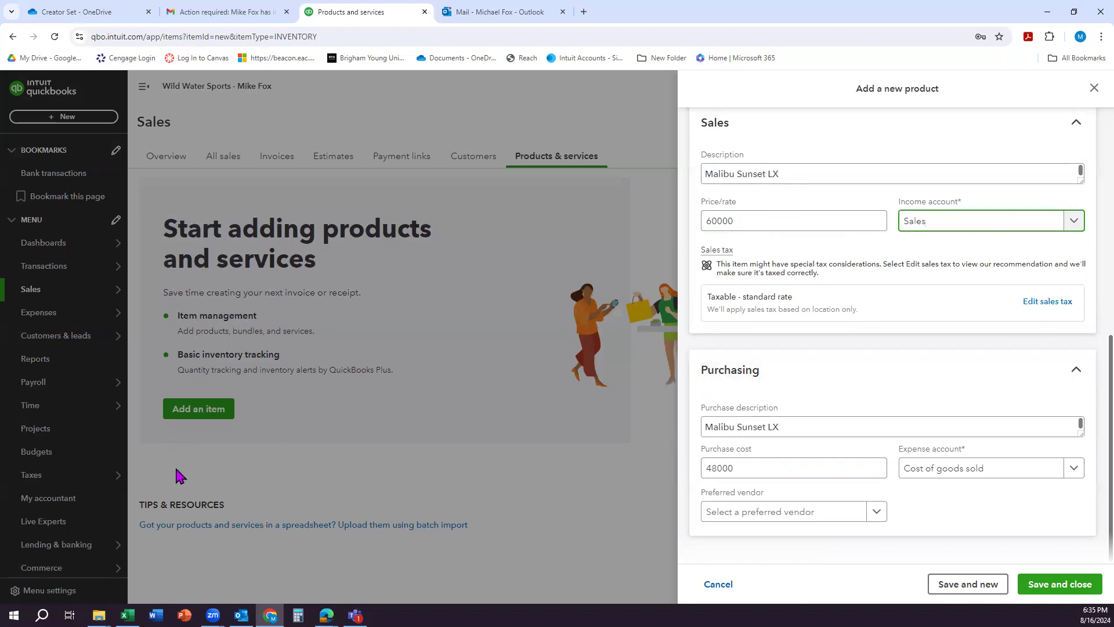
pyautogui.click(1073, 473)
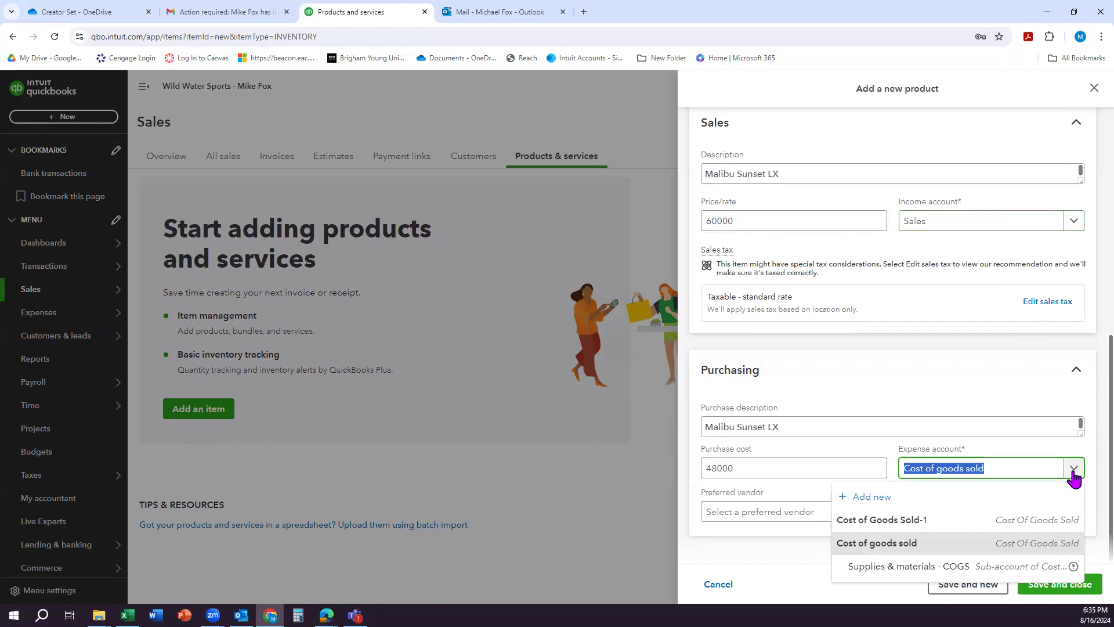
pyautogui.click(927, 545)
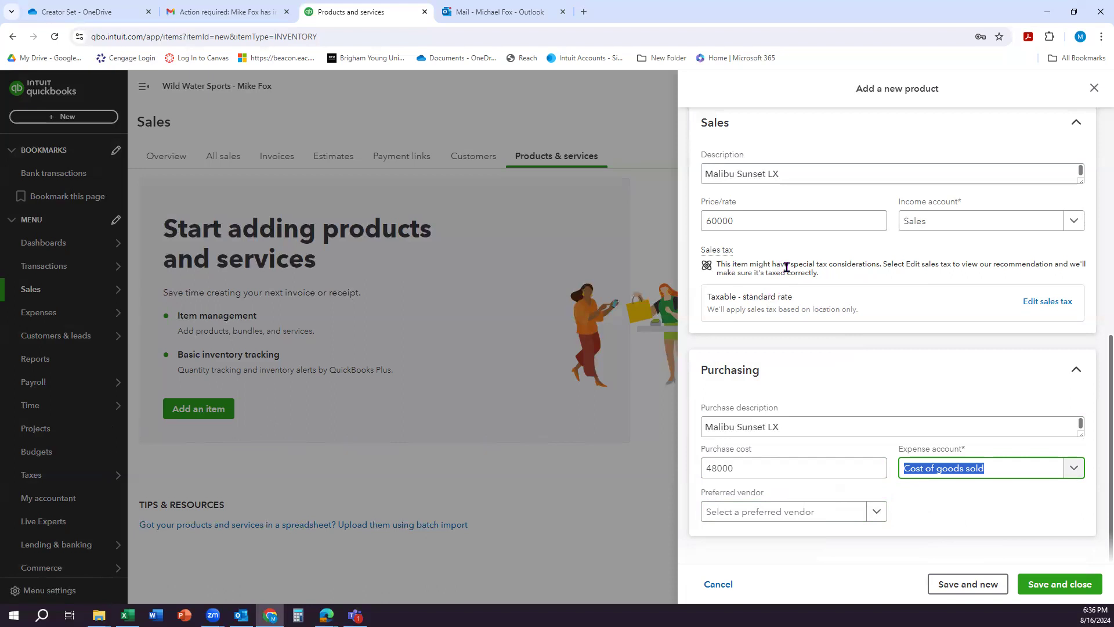
# Step: Examine the available sales tax categories and other tax options for the Malibu Sunset LX item
pyautogui.click(1047, 303)
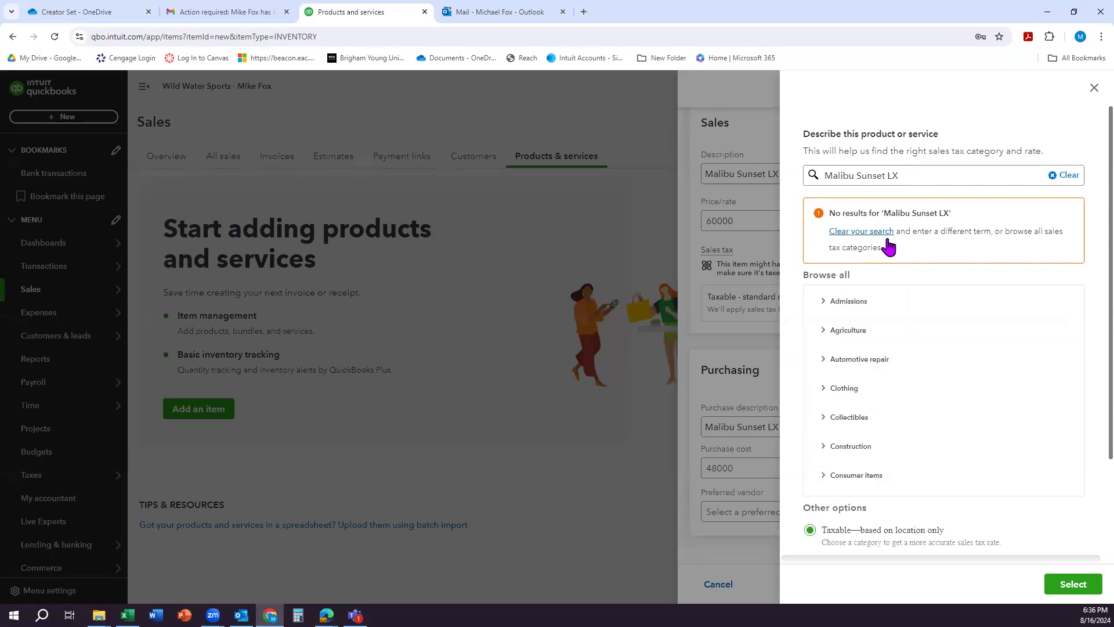
pyautogui.scroll(-5, 919, 326)
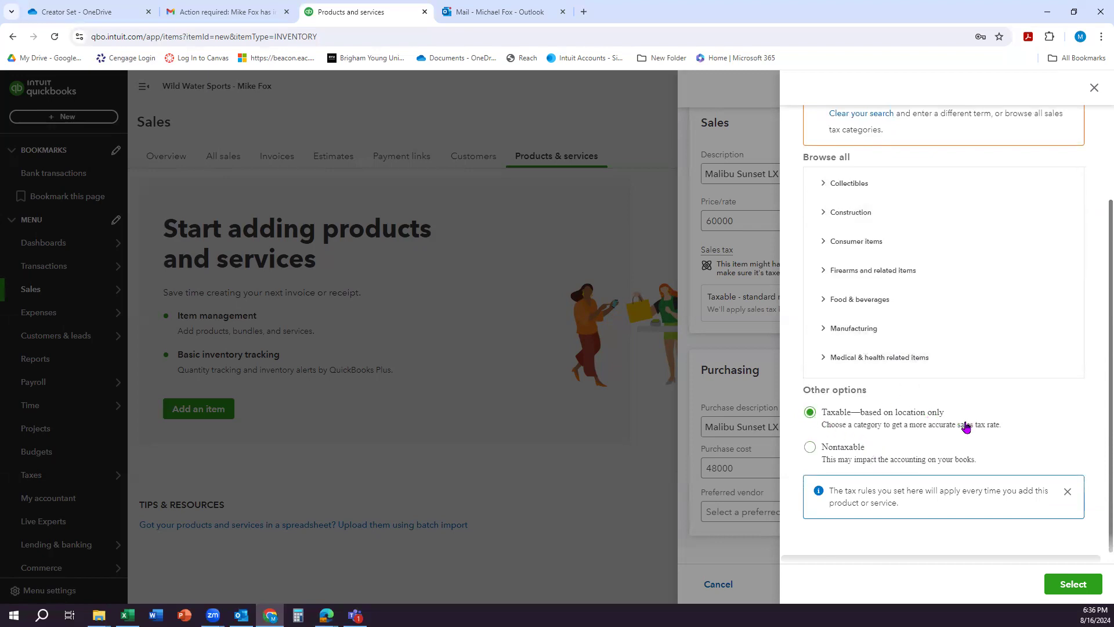
pyautogui.scroll(2, 955, 337)
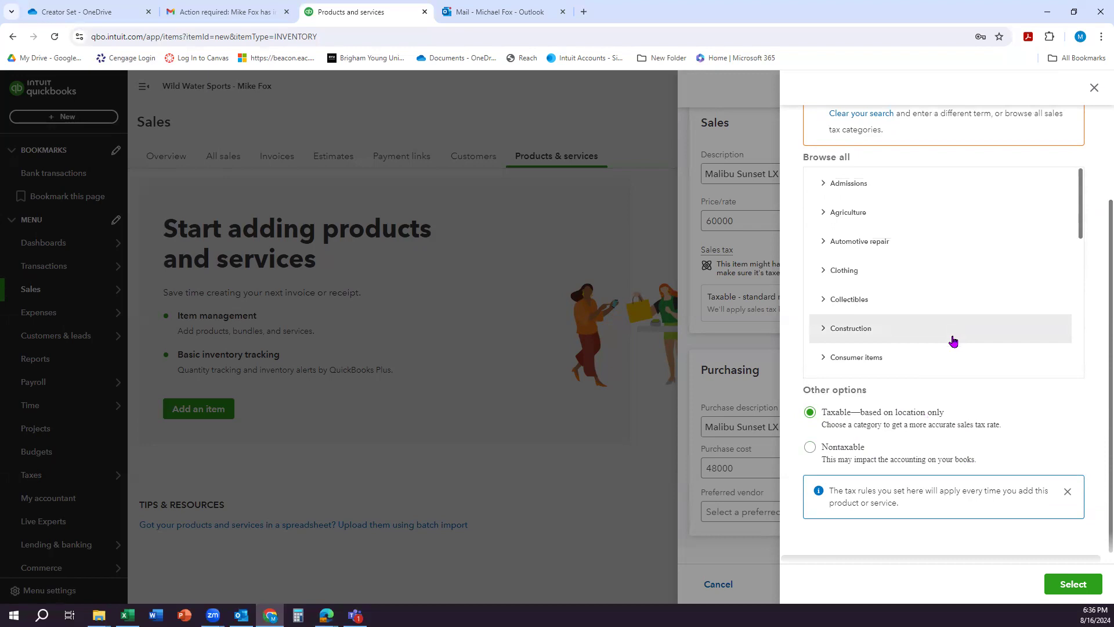
pyautogui.scroll(-4, 931, 326)
pyautogui.scroll(-2, 932, 326)
pyautogui.scroll(-1, 932, 327)
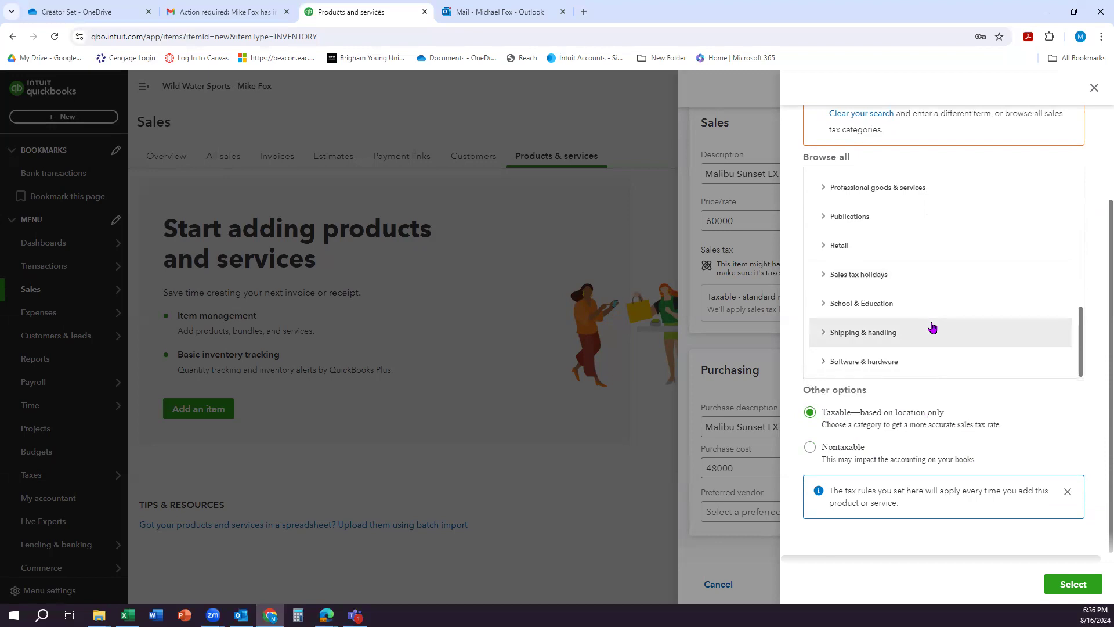
pyautogui.scroll(8, 932, 326)
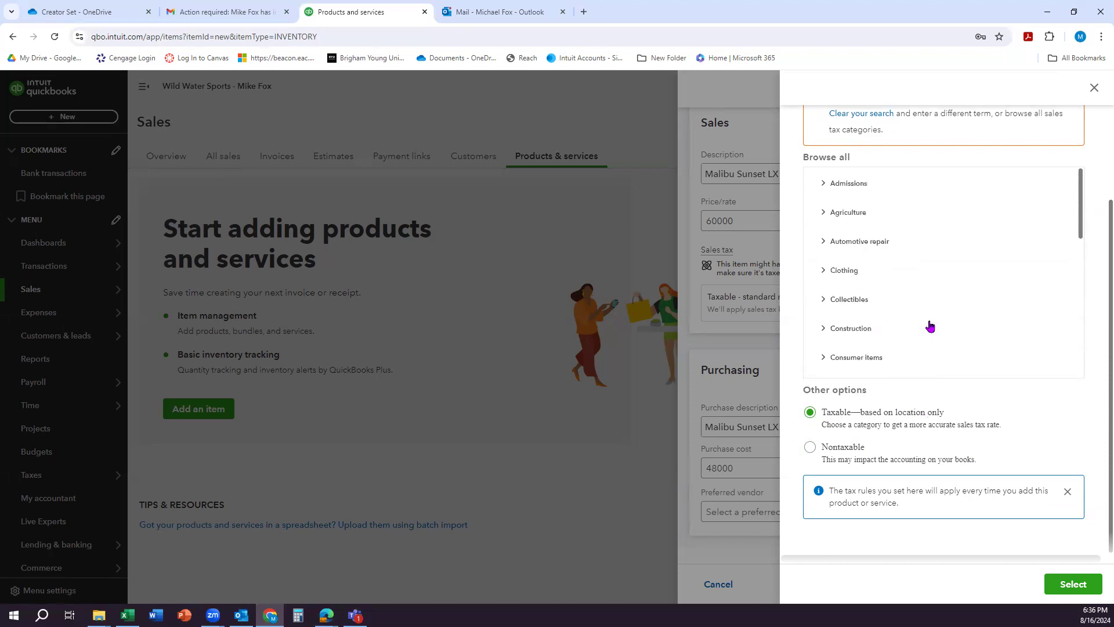
pyautogui.scroll(2, 902, 165)
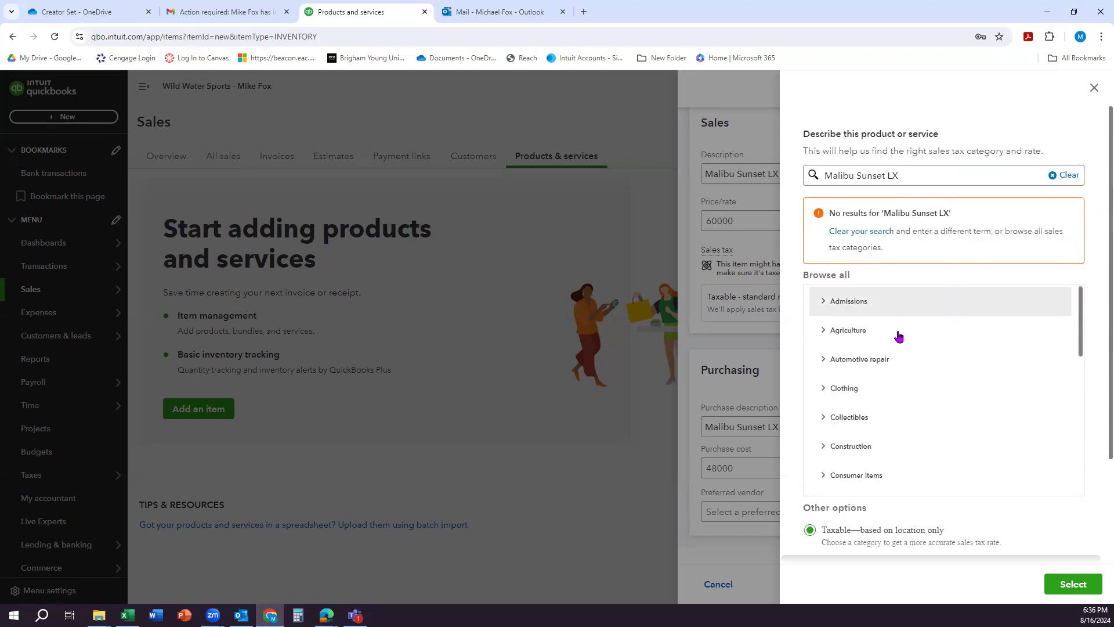
pyautogui.scroll(-3, 900, 333)
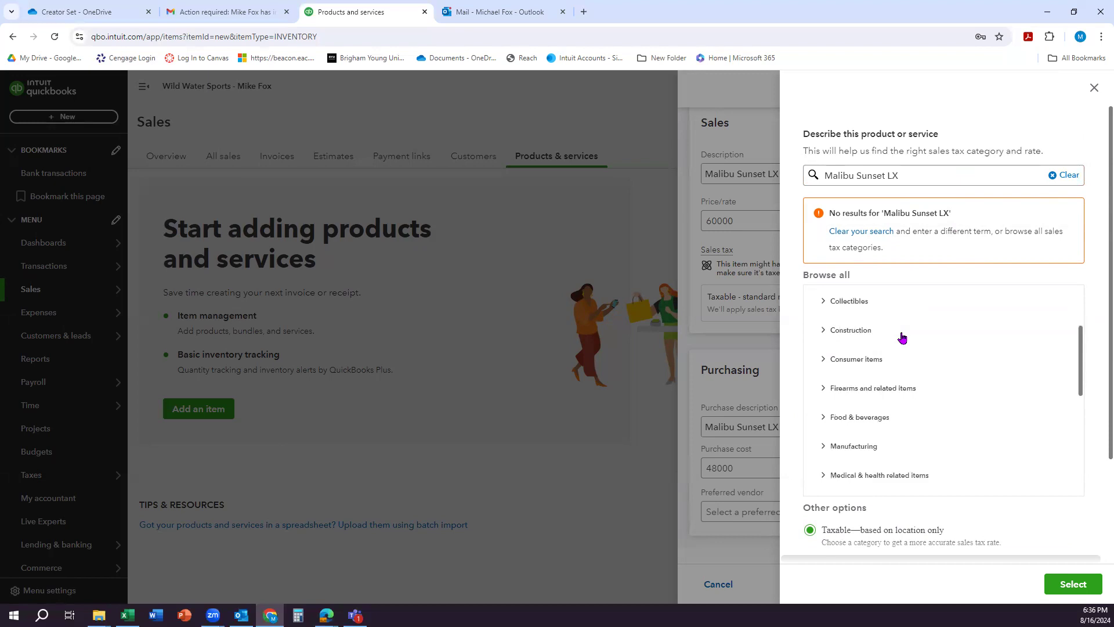
pyautogui.scroll(-1, 901, 336)
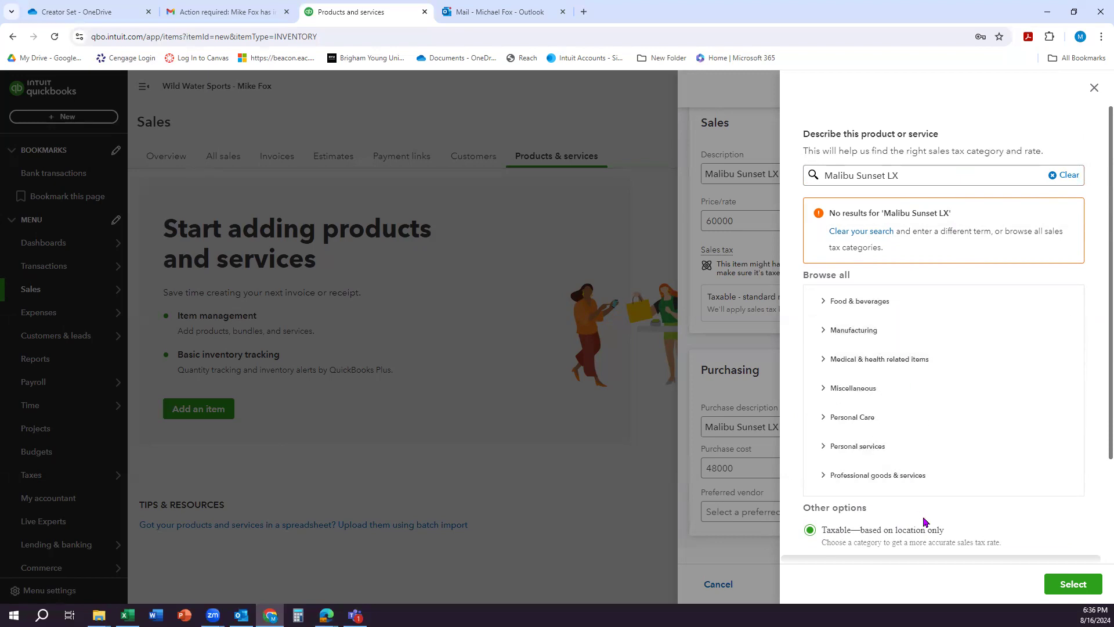
pyautogui.scroll(-2, 925, 521)
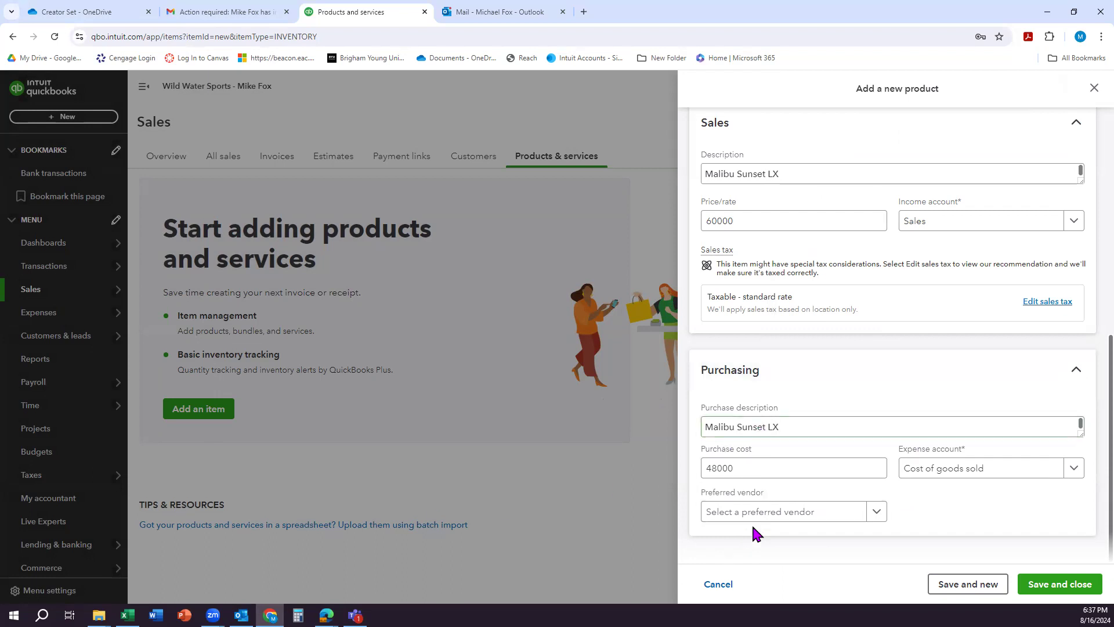
# Step: Add Malibu Boats as a new vendor, use it as the item's preferred vendor, and save the item
pyautogui.click(873, 513)
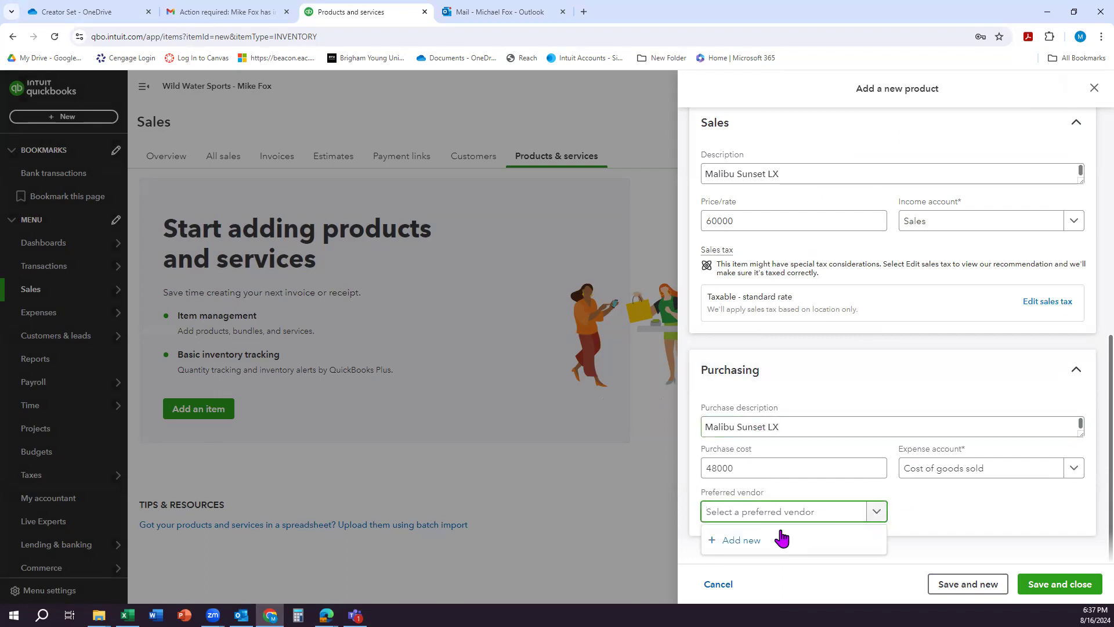
pyautogui.click(743, 541)
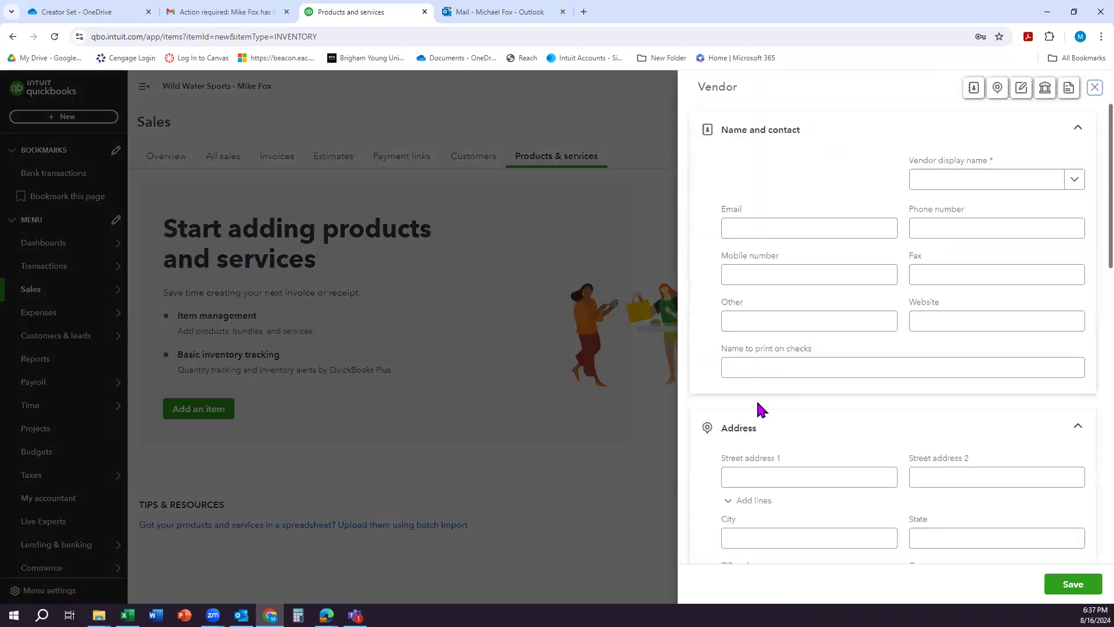
pyautogui.write('M')
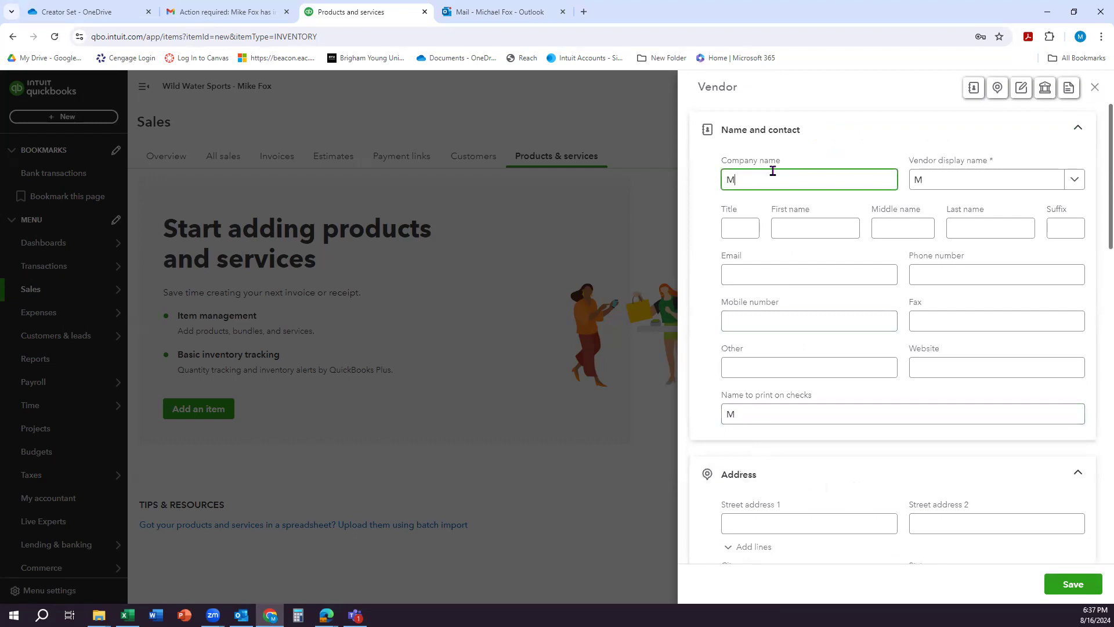
pyautogui.write('alibu Boarss')
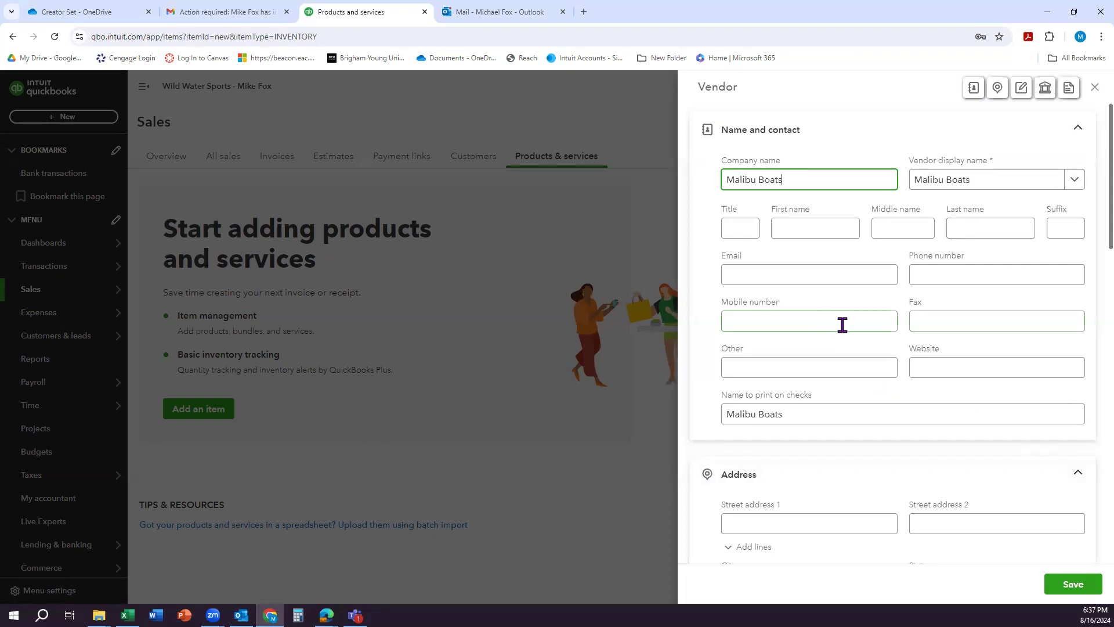
pyautogui.click(1071, 585)
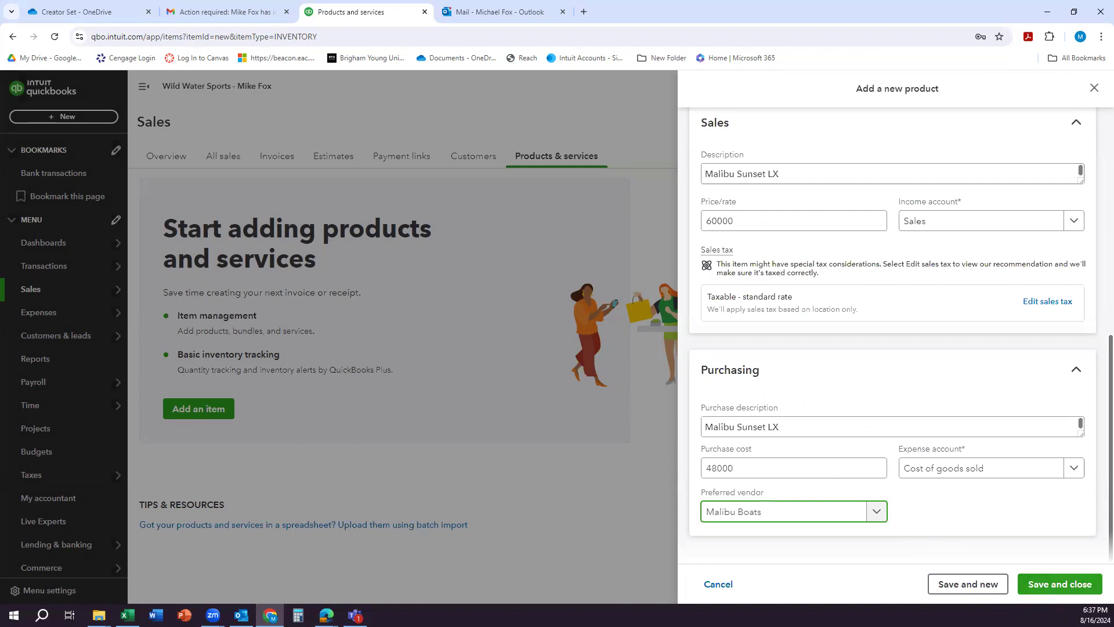
pyautogui.click(1055, 586)
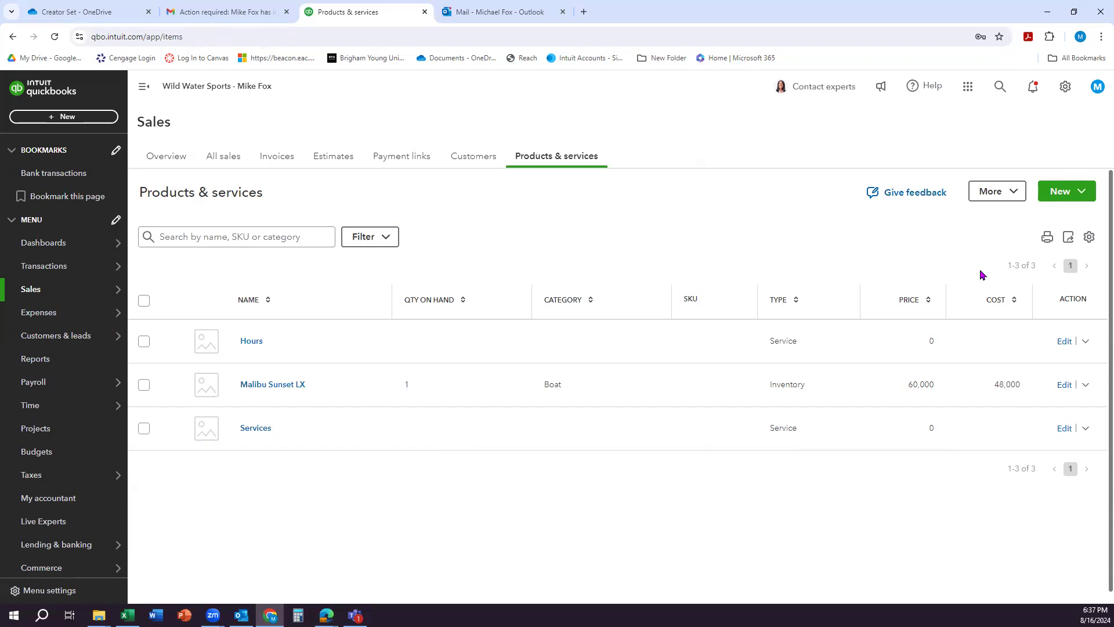
# Step: Start a new service item and name it Engine Service
pyautogui.click(1074, 197)
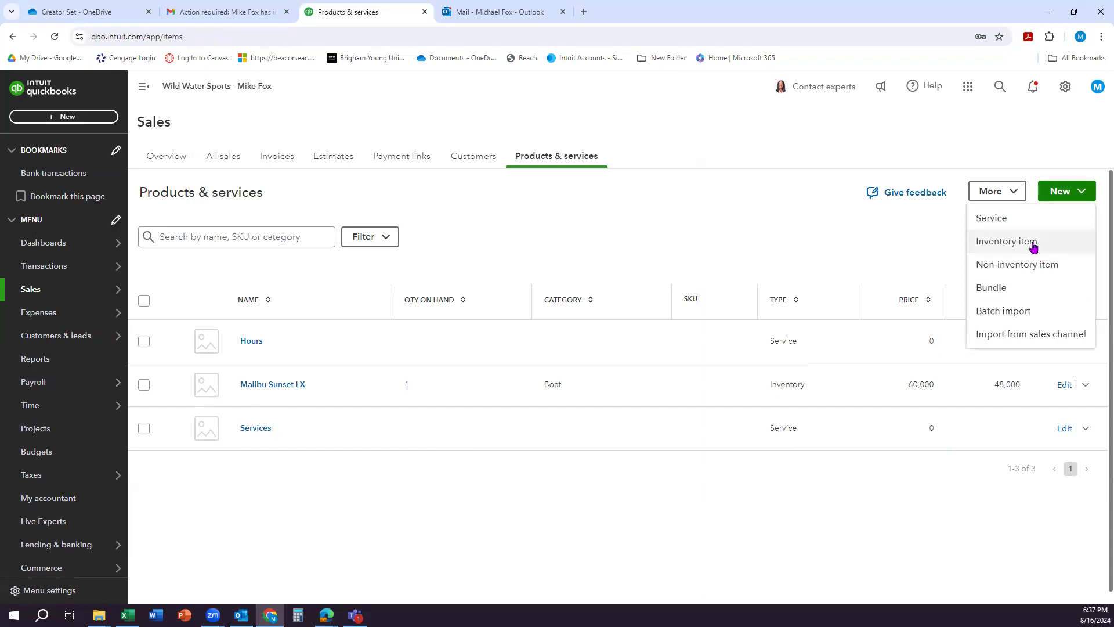
pyautogui.click(1022, 227)
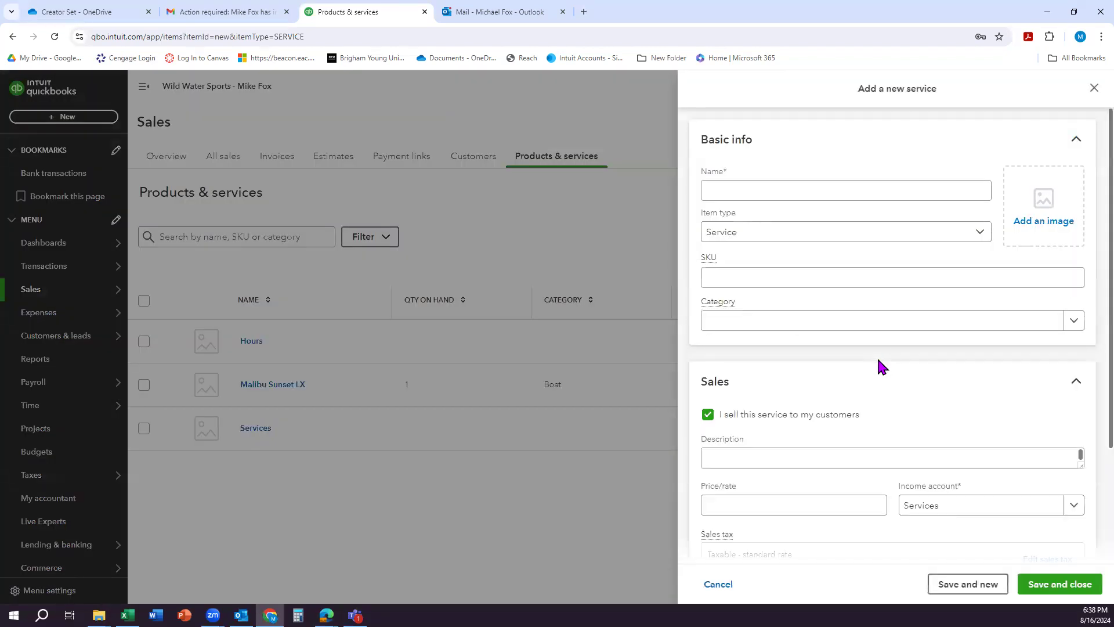
pyautogui.click(756, 189)
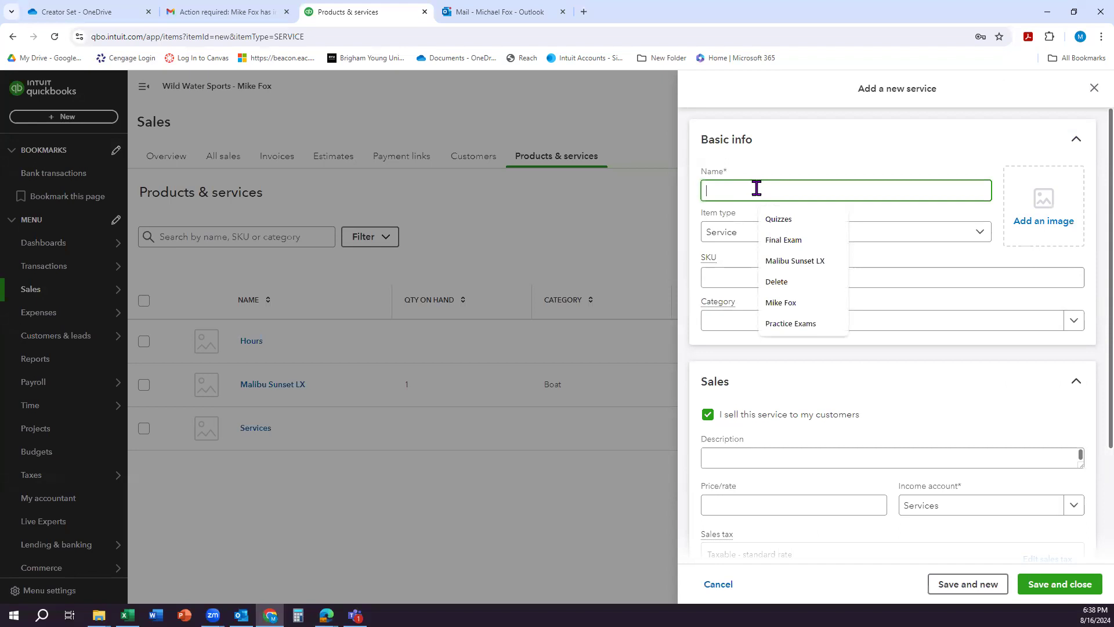
pyautogui.write('En')
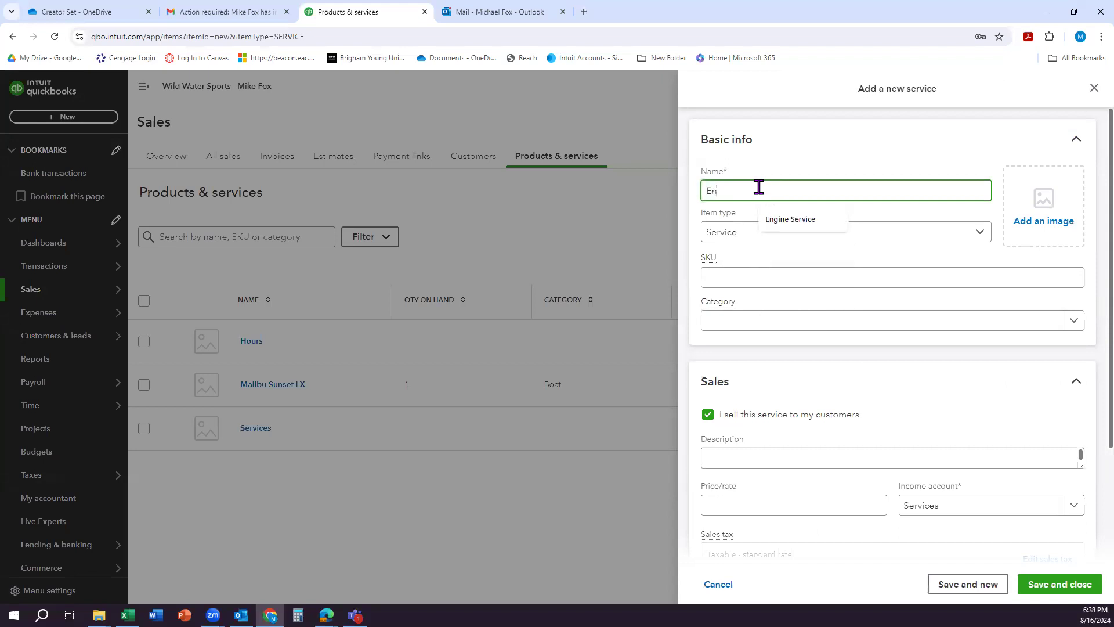
pyautogui.write('gine Service')
# Step: Enter Engine Service as the service's sales description and set its price to 250
pyautogui.scroll(-2, 788, 333)
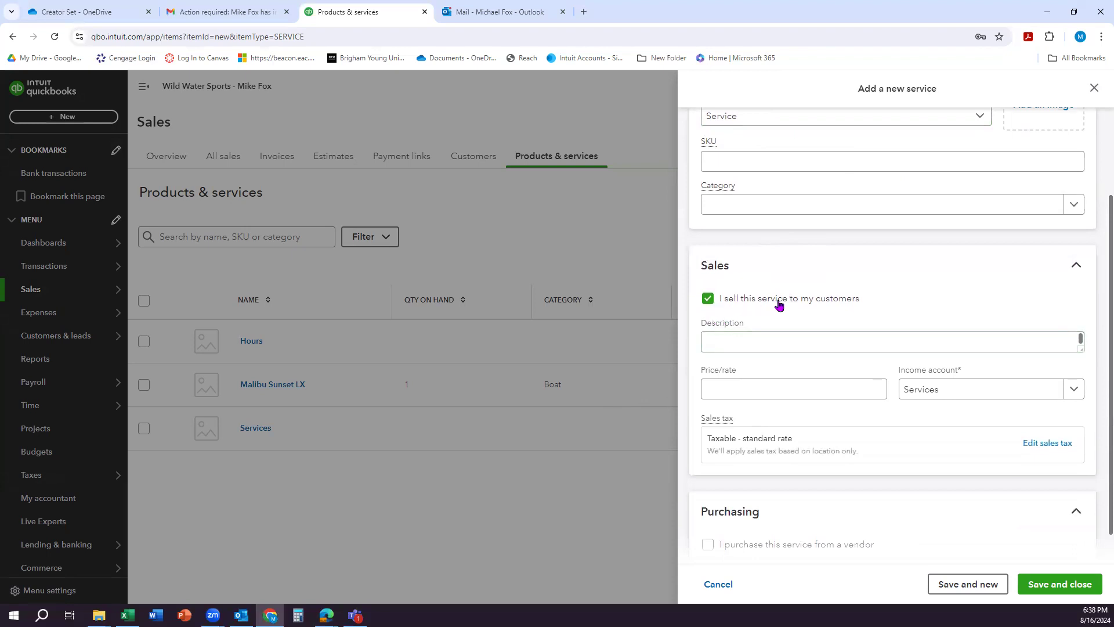
pyautogui.scroll(-1, 781, 311)
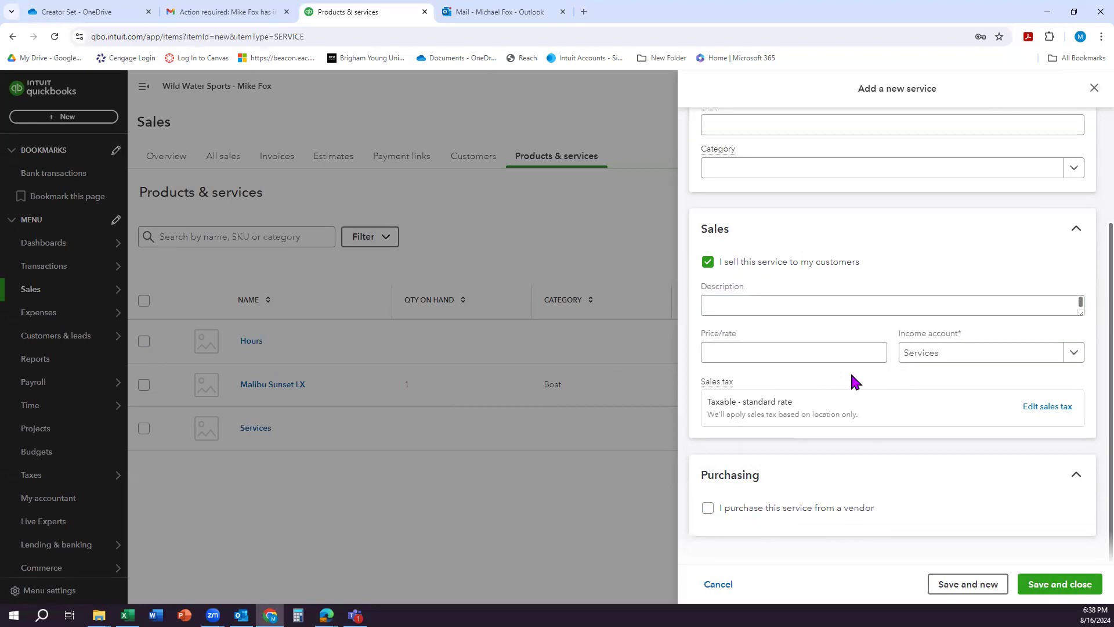
pyautogui.scroll(3, 850, 371)
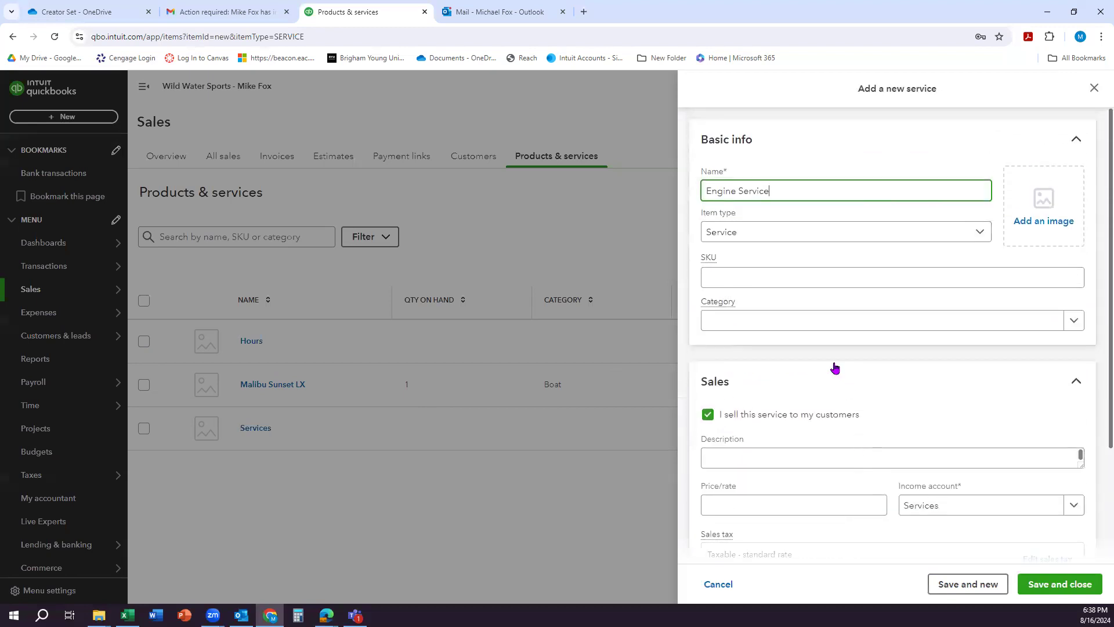
pyautogui.click(759, 454)
pyautogui.write('Engi')
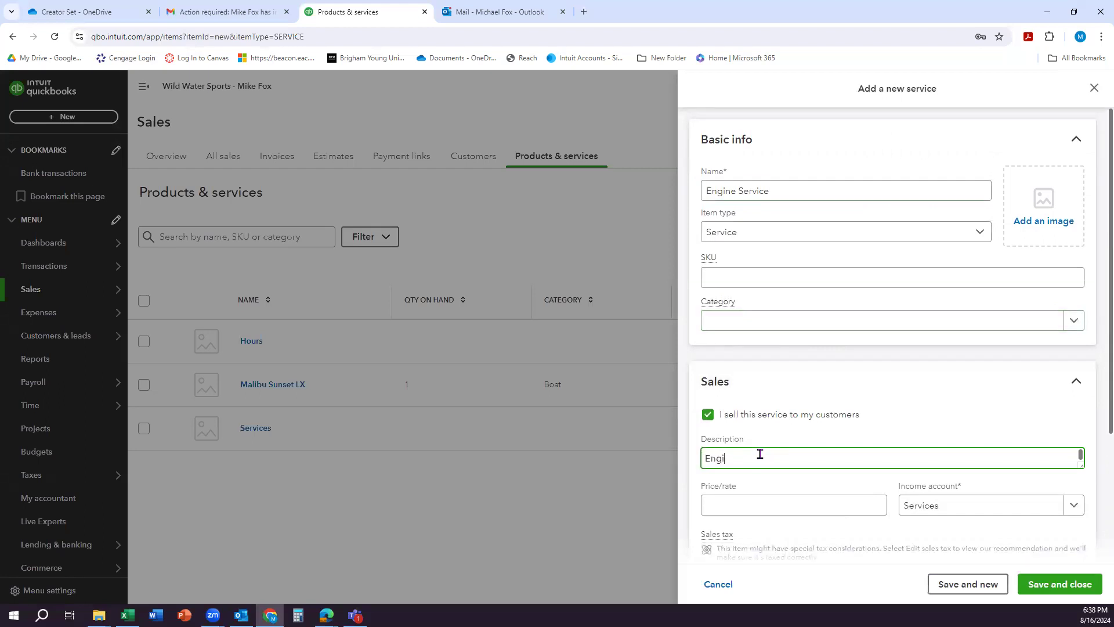
pyautogui.write('ne Service')
pyautogui.click(742, 503)
pyautogui.write('250')
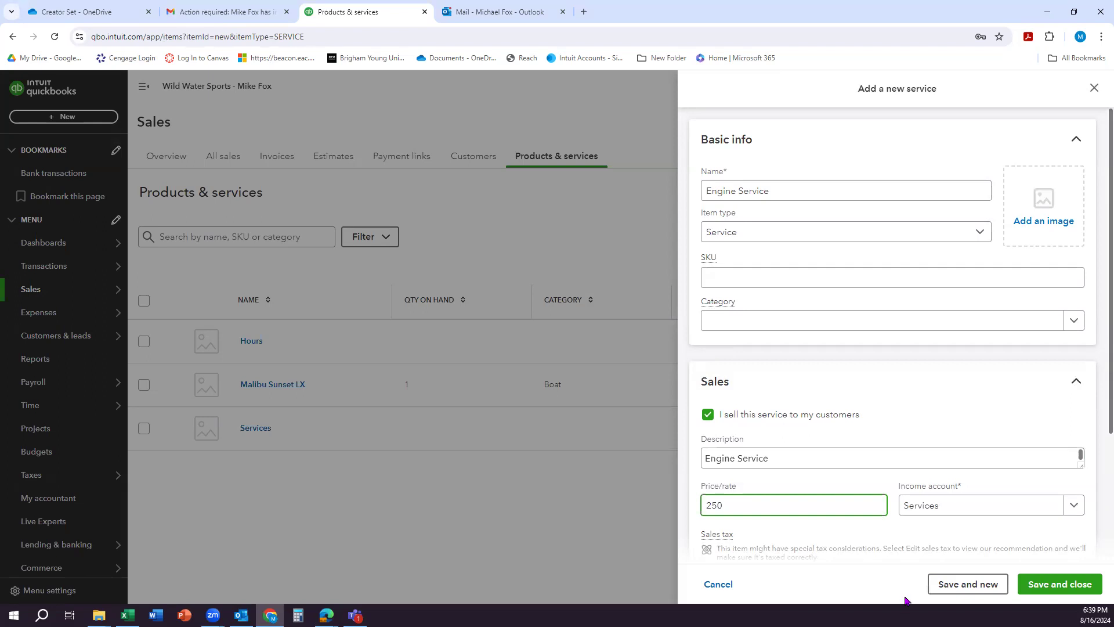
# Step: Start a new income account for the service's income and set its detail type to Service/Fee Income
pyautogui.scroll(-3, 964, 484)
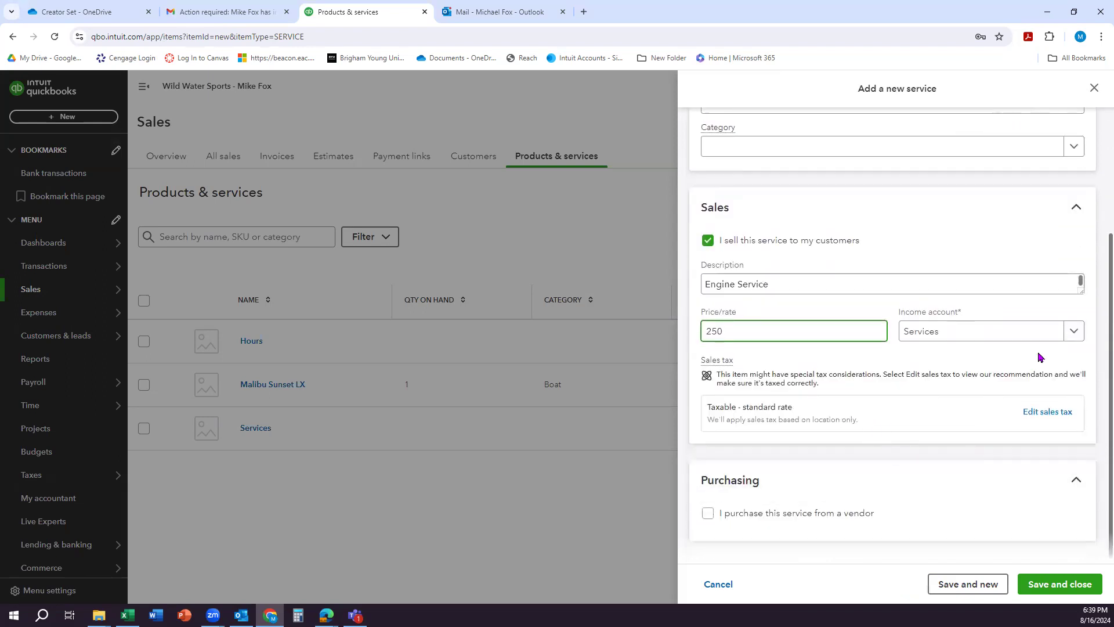
pyautogui.click(1069, 341)
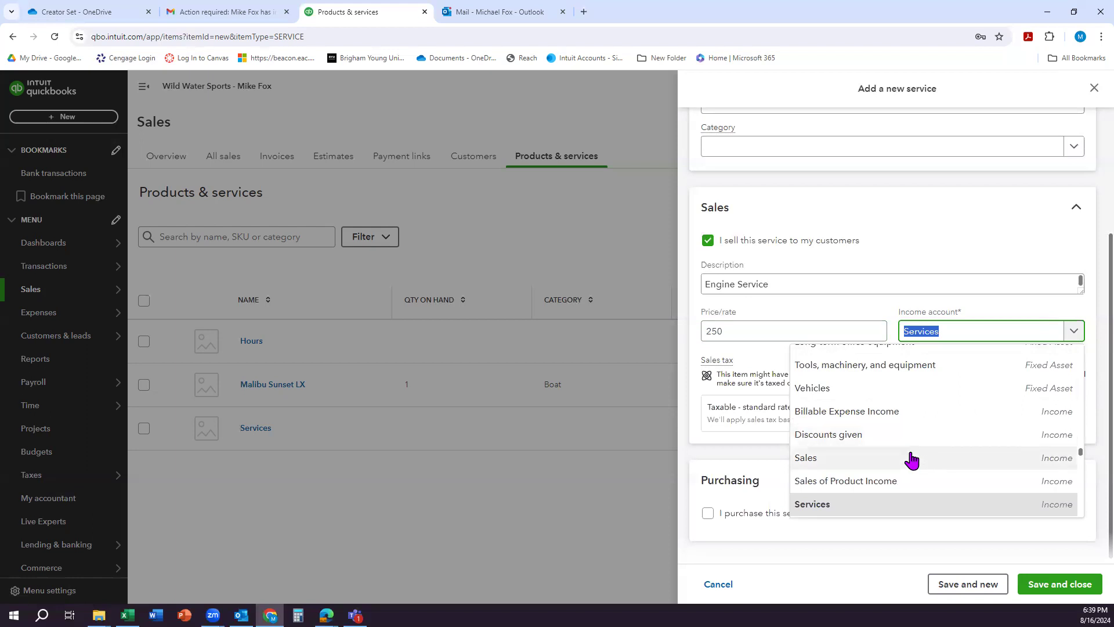
pyautogui.scroll(-1, 911, 459)
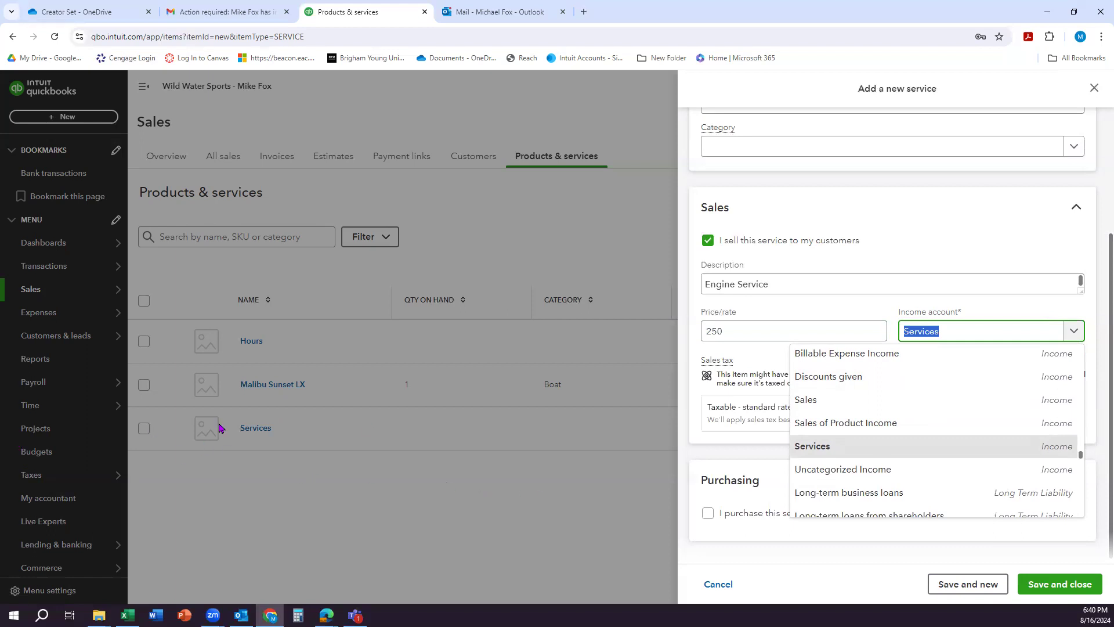
pyautogui.scroll(-1, 925, 438)
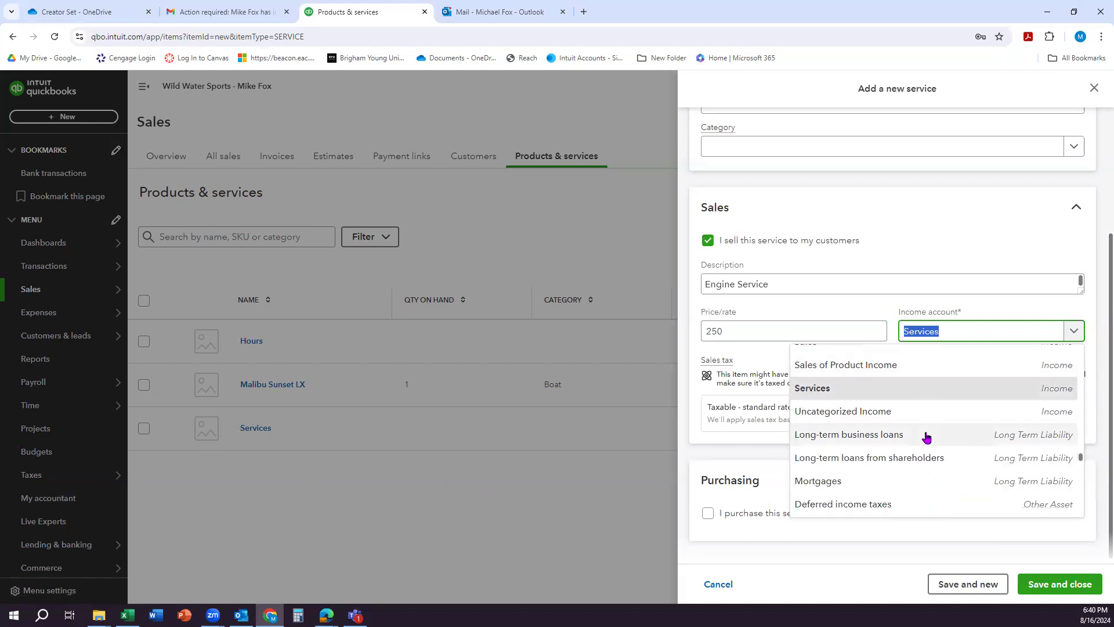
pyautogui.scroll(-2, 925, 438)
pyautogui.scroll(4, 926, 437)
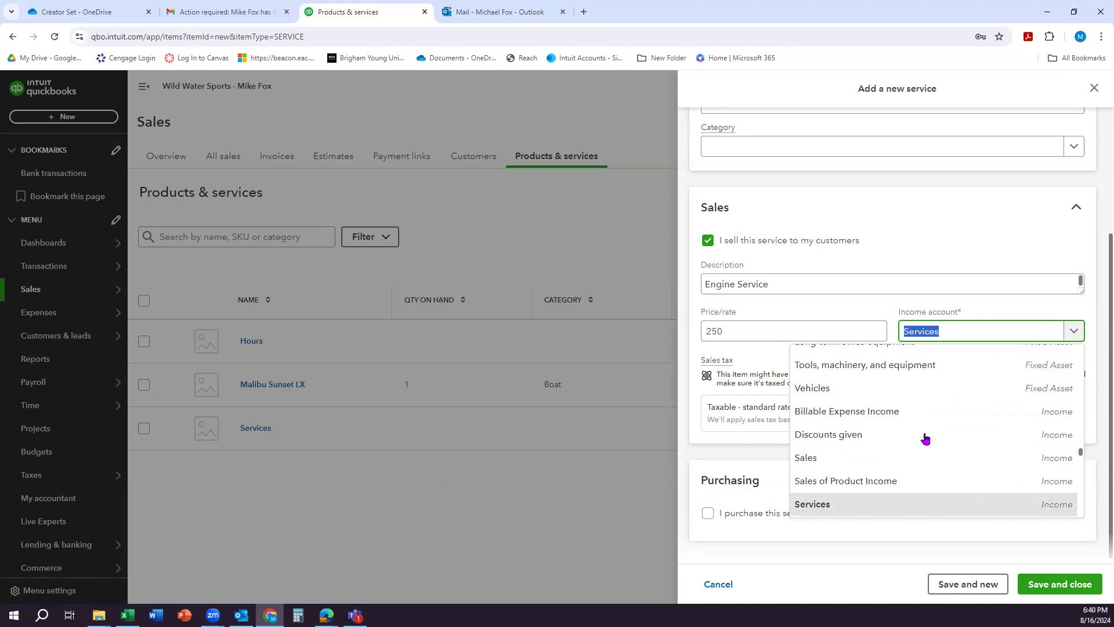
pyautogui.scroll(1, 925, 438)
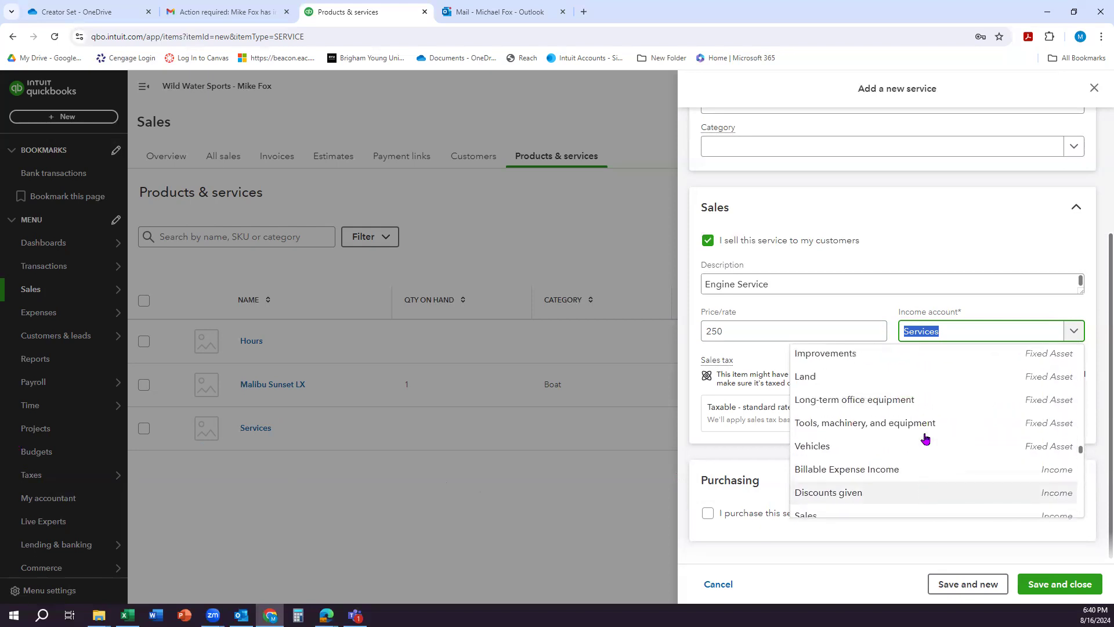
pyautogui.scroll(20, 926, 437)
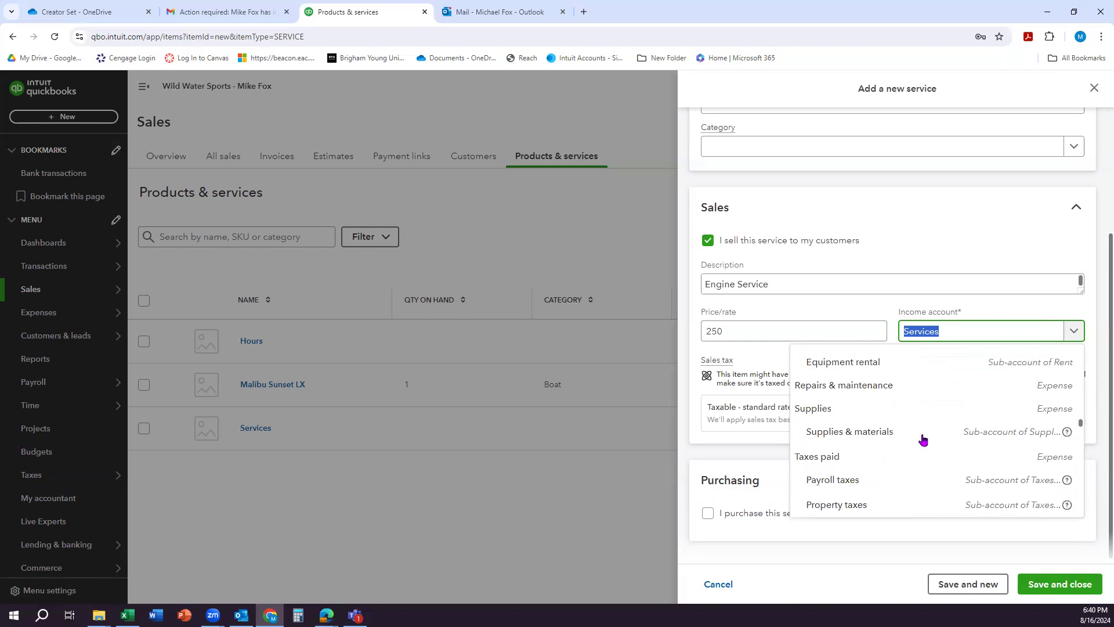
pyautogui.scroll(10, 921, 441)
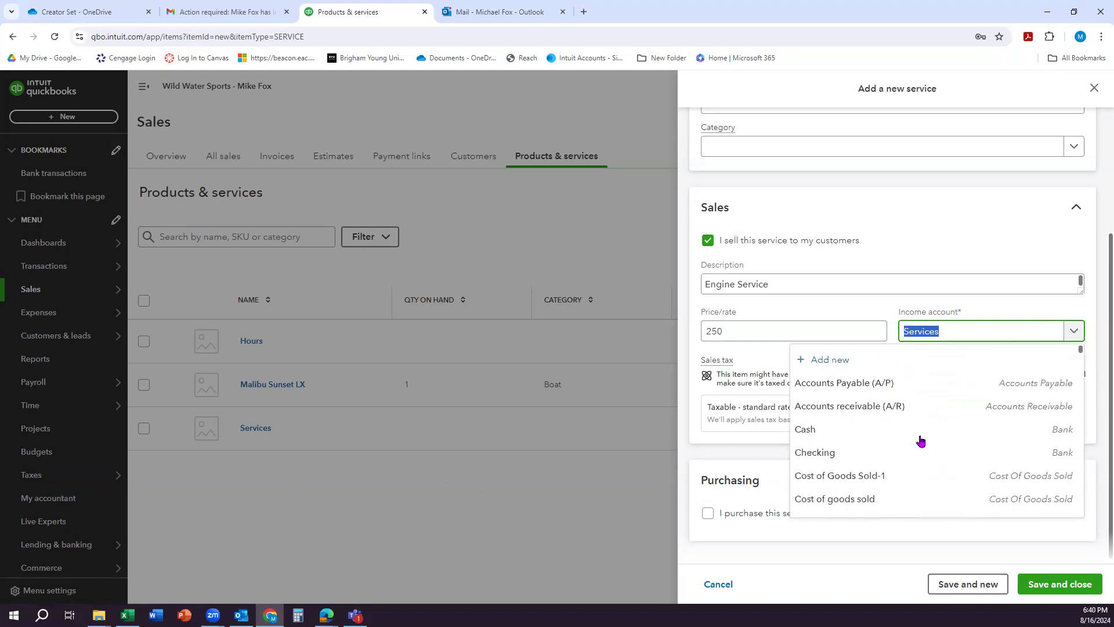
pyautogui.click(846, 363)
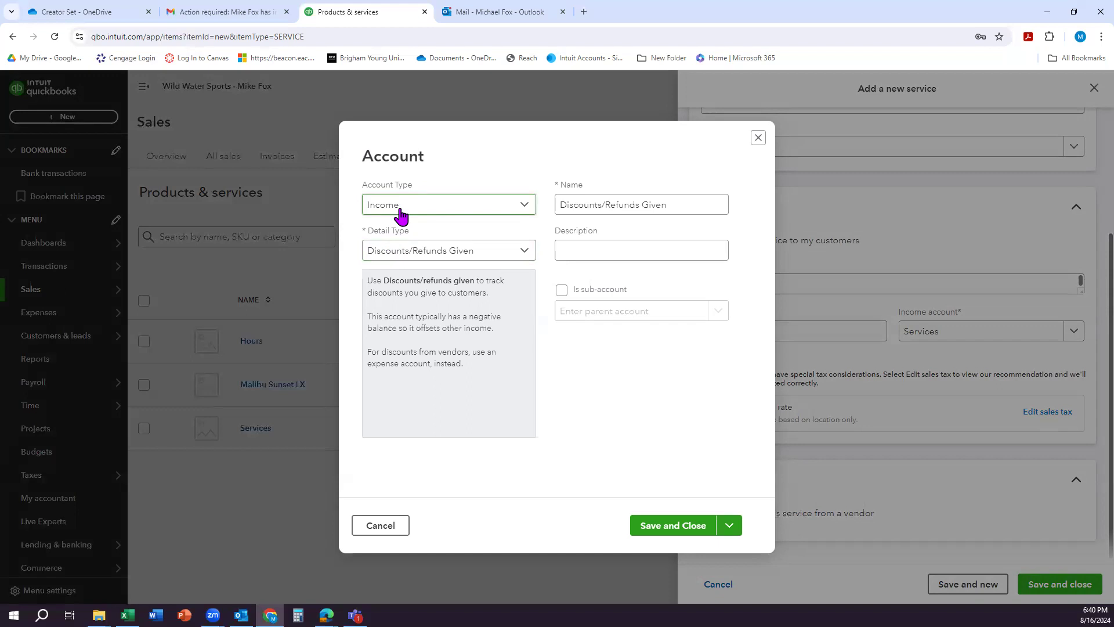
pyautogui.click(506, 255)
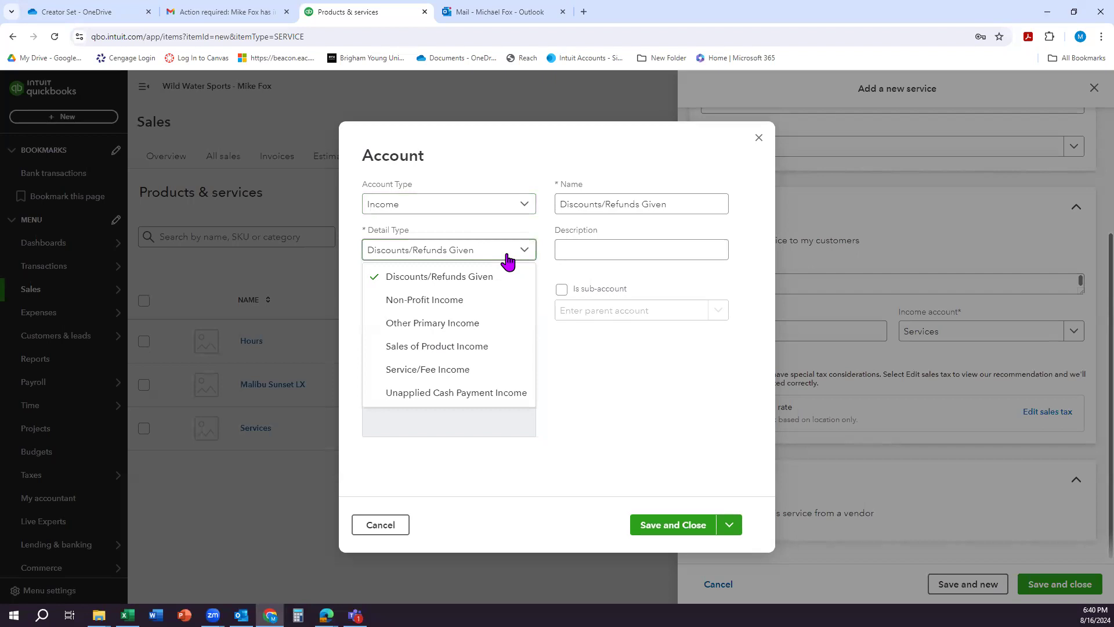
pyautogui.click(455, 371)
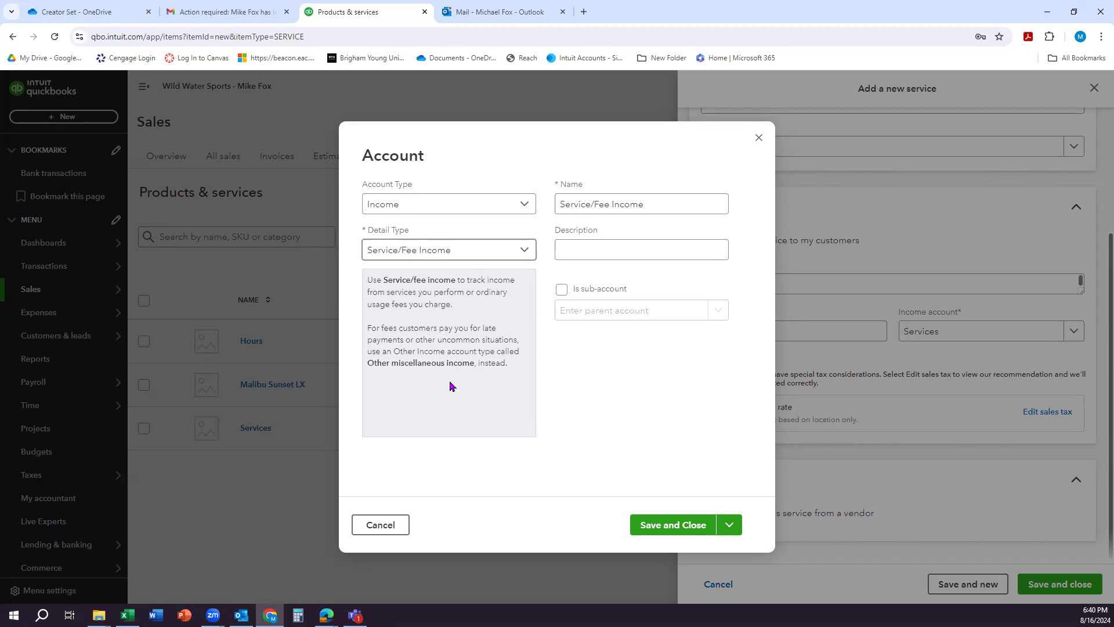
# Step: Name the new income account Service Revenue, then save the account and the Engine Service item
pyautogui.doubleClick(666, 207)
pyautogui.tripleClick(665, 207)
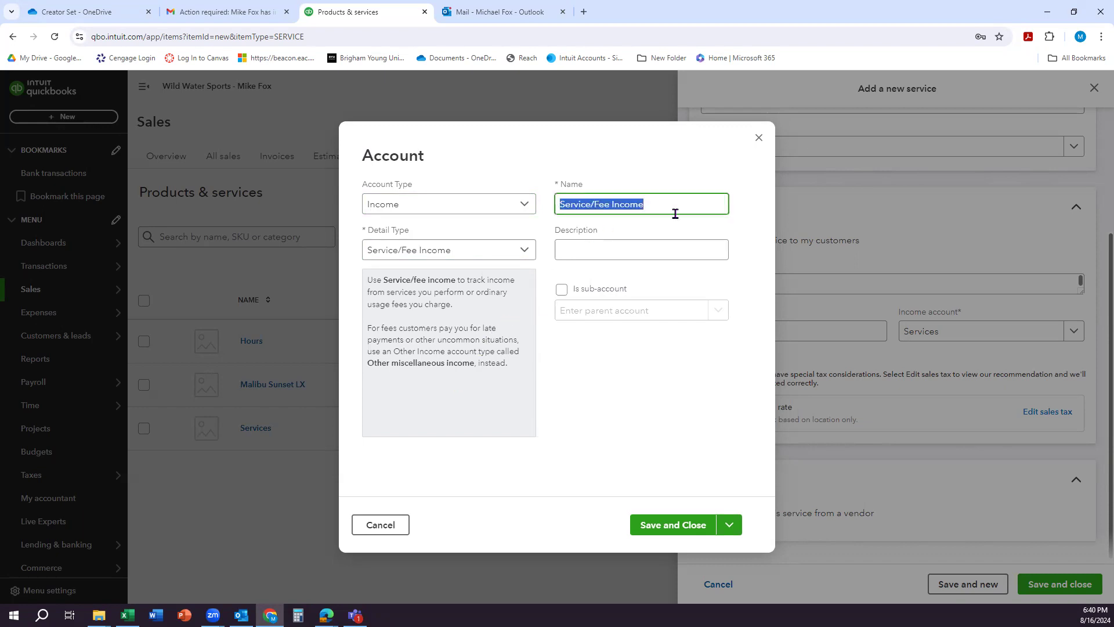
pyautogui.write('Servicxe')
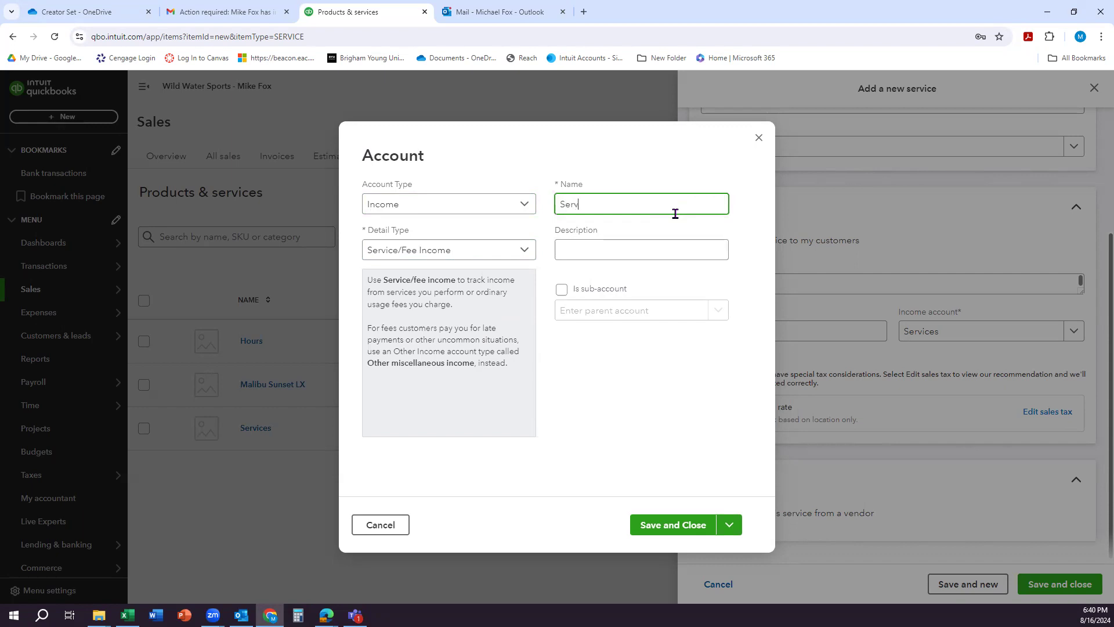
pyautogui.press('BackSpace')
pyautogui.press('BackSpace')
pyautogui.write('Revenue')
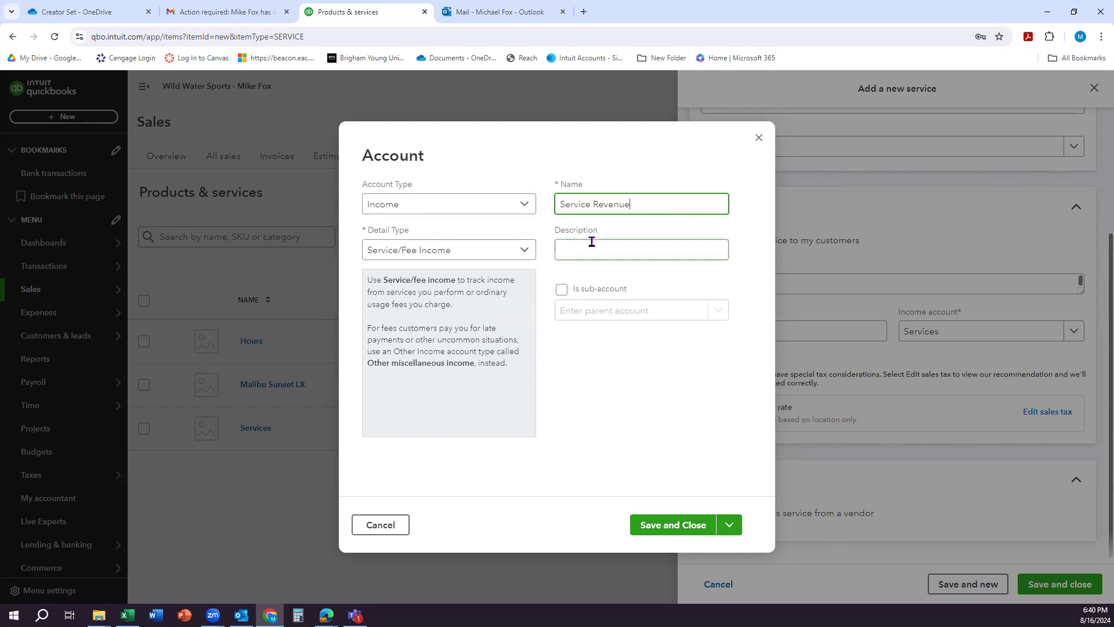
pyautogui.click(659, 525)
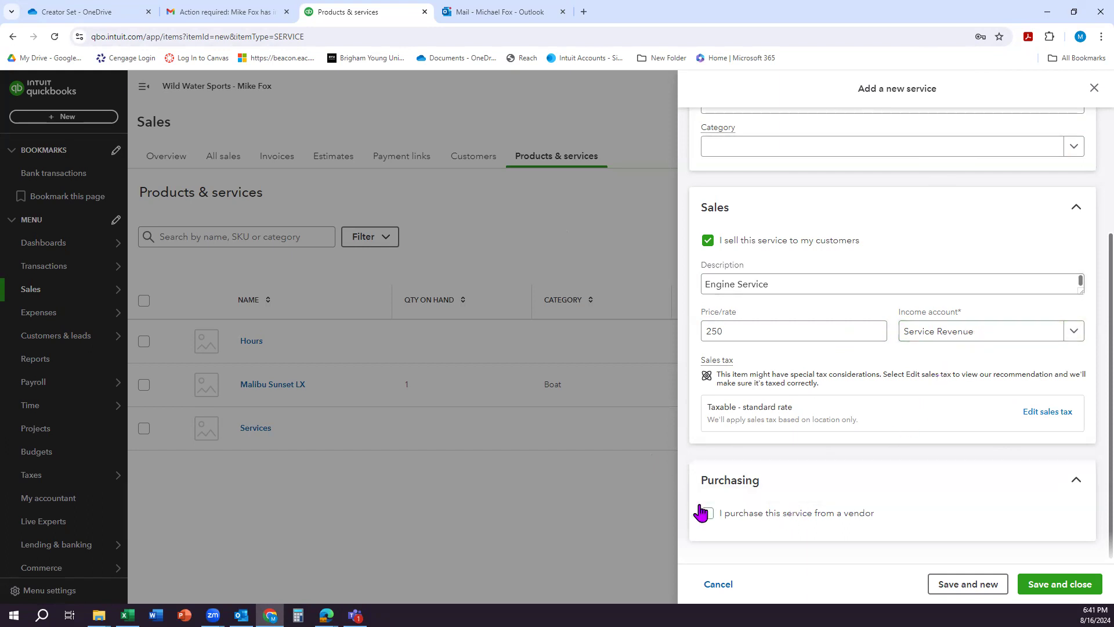
pyautogui.click(1044, 584)
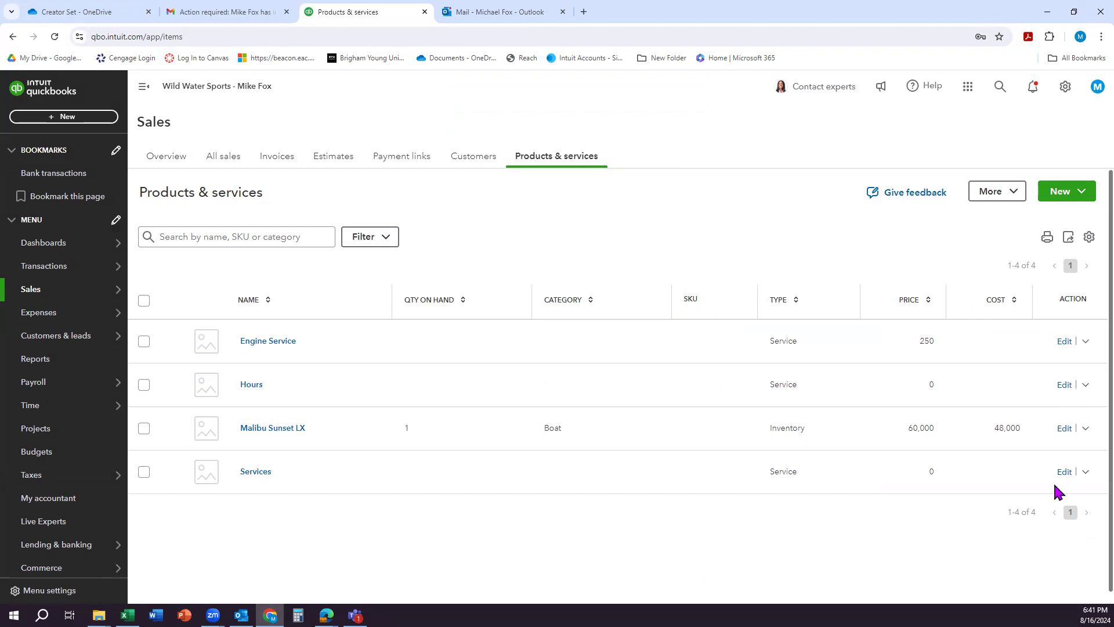
# Step: Edit the Engine Service item to make its sales tax setting Nontaxable and save the change
pyautogui.click(1063, 342)
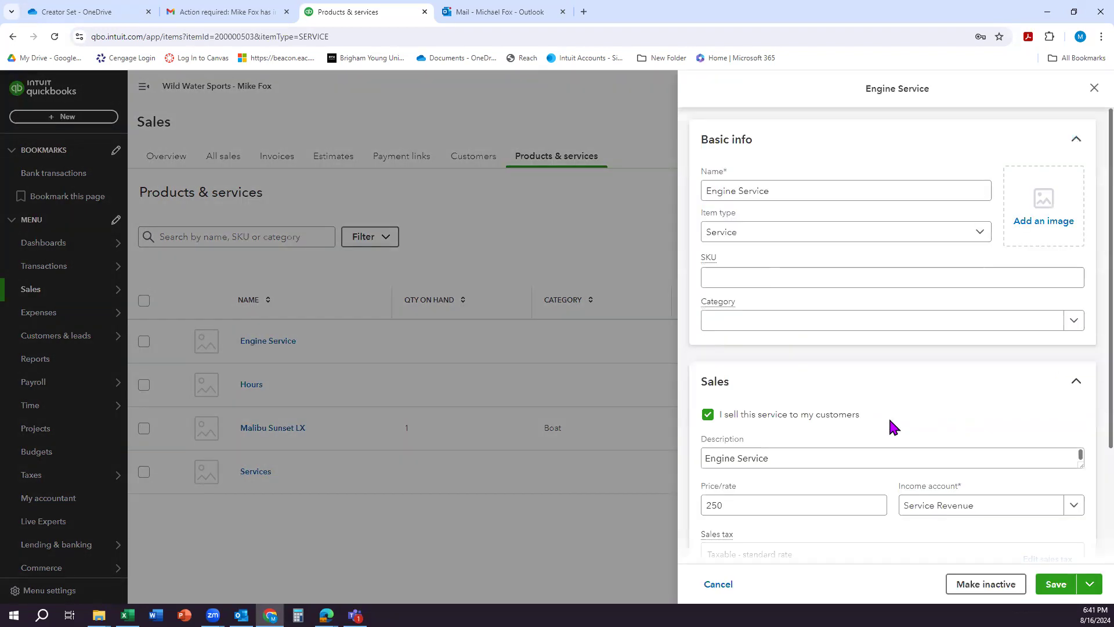
pyautogui.scroll(-2, 795, 541)
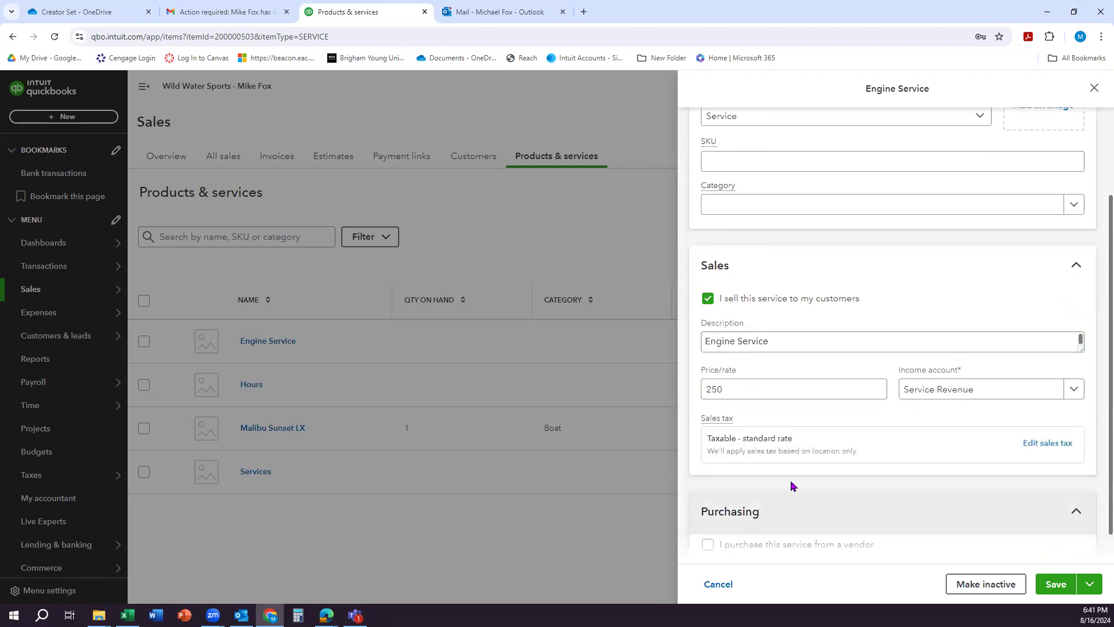
pyautogui.click(1045, 444)
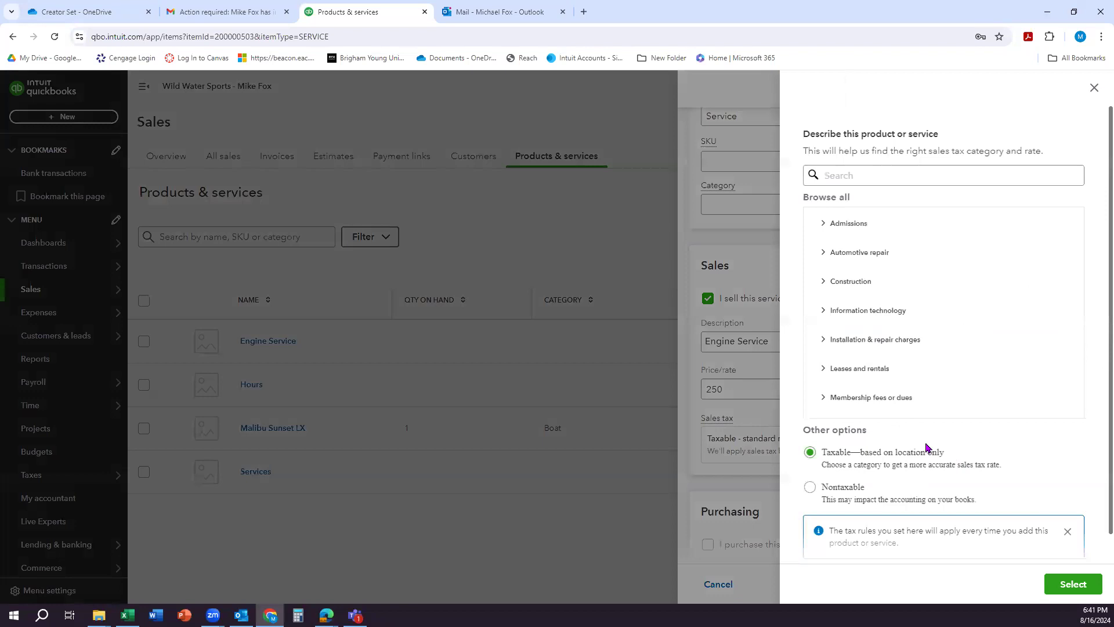
pyautogui.click(810, 487)
pyautogui.scroll(-1, 879, 475)
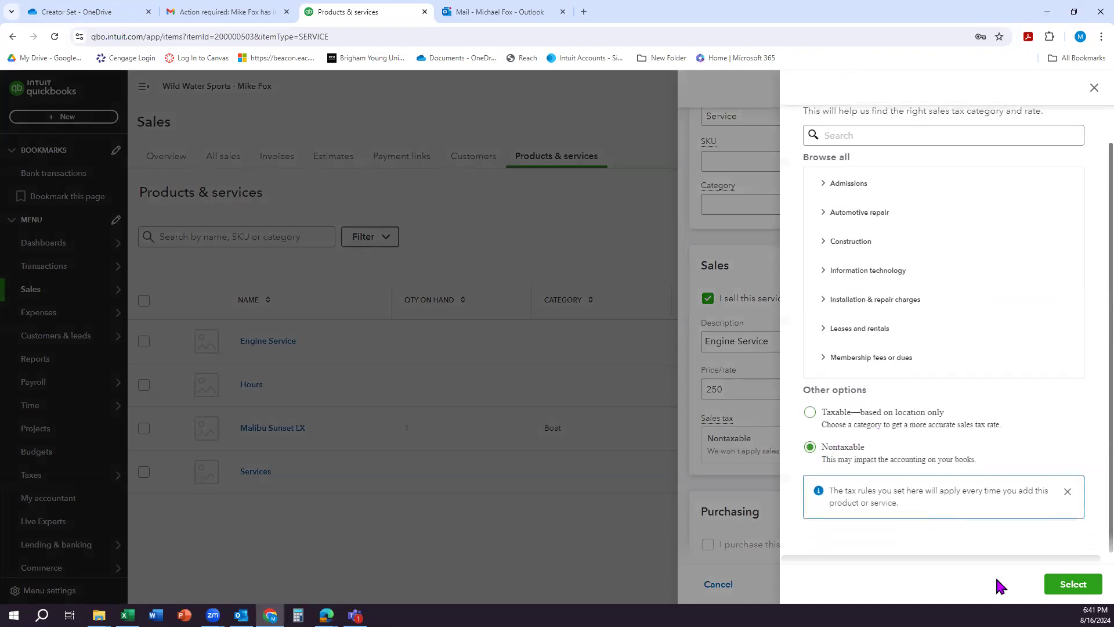
pyautogui.click(1074, 586)
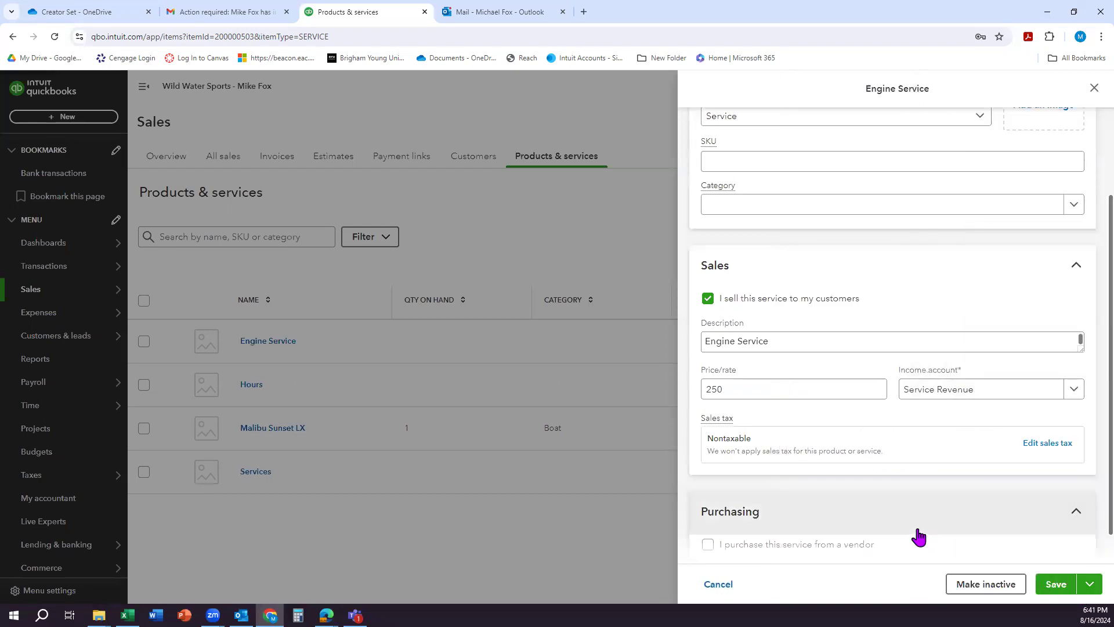
pyautogui.click(1055, 585)
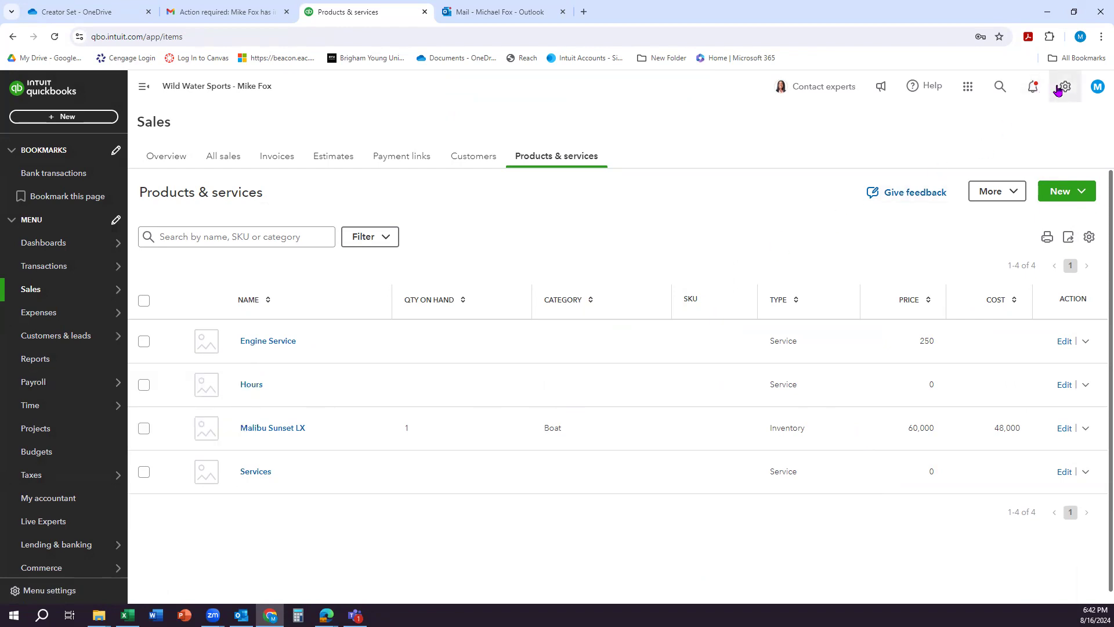
# Step: Open the chart of accounts and review the Checking, Inventory and Opening balance equity balances
pyautogui.click(1065, 88)
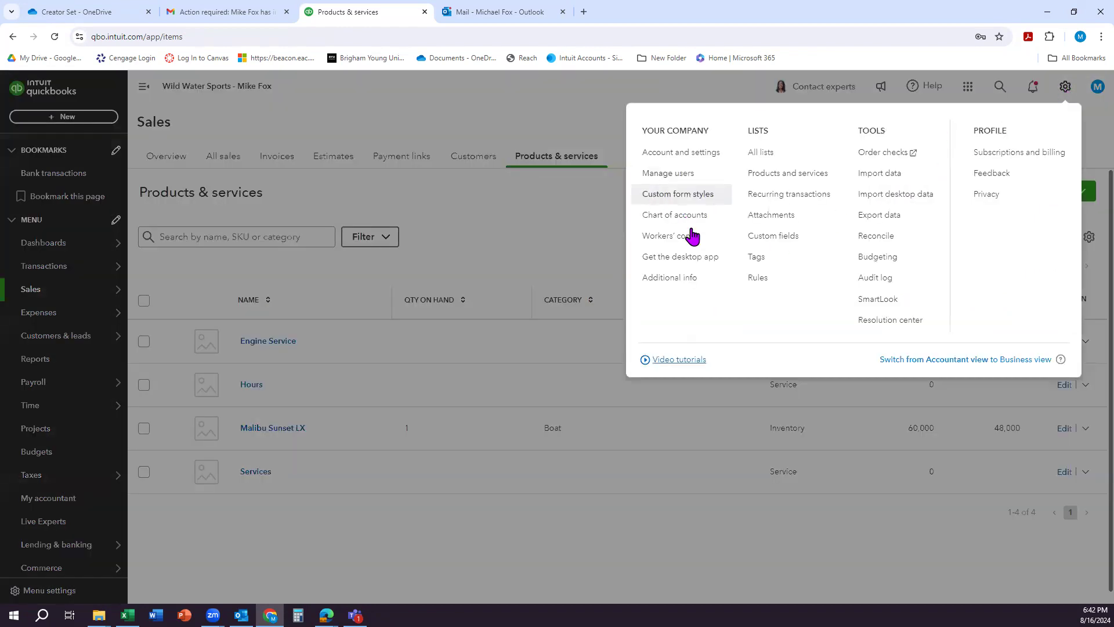
pyautogui.click(676, 221)
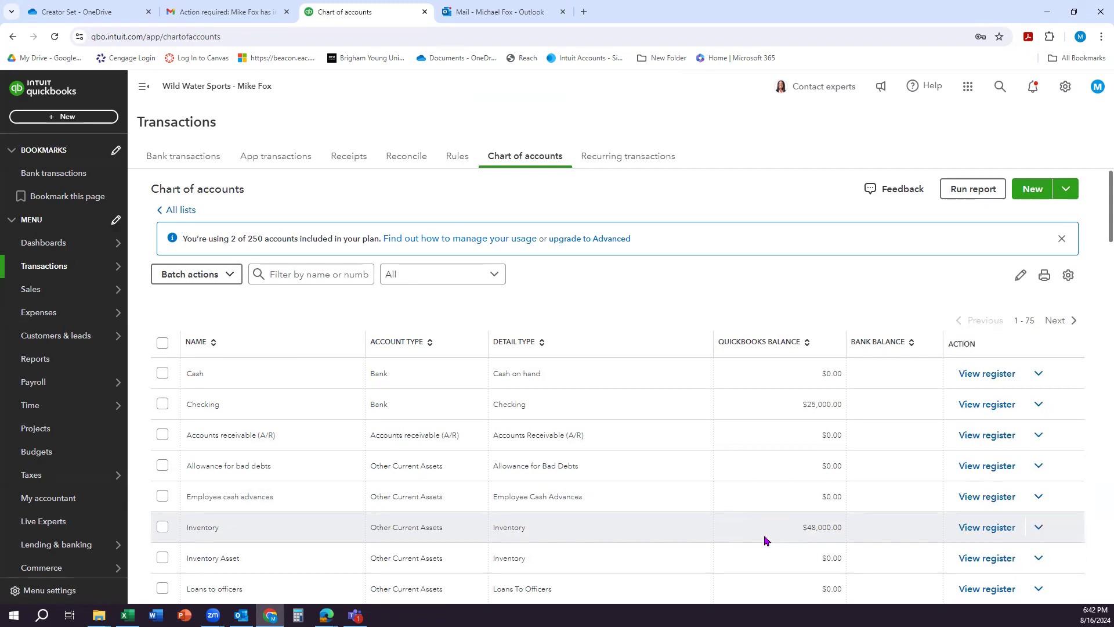
pyautogui.scroll(-20, 765, 533)
pyautogui.scroll(-2, 764, 543)
pyautogui.scroll(1, 763, 542)
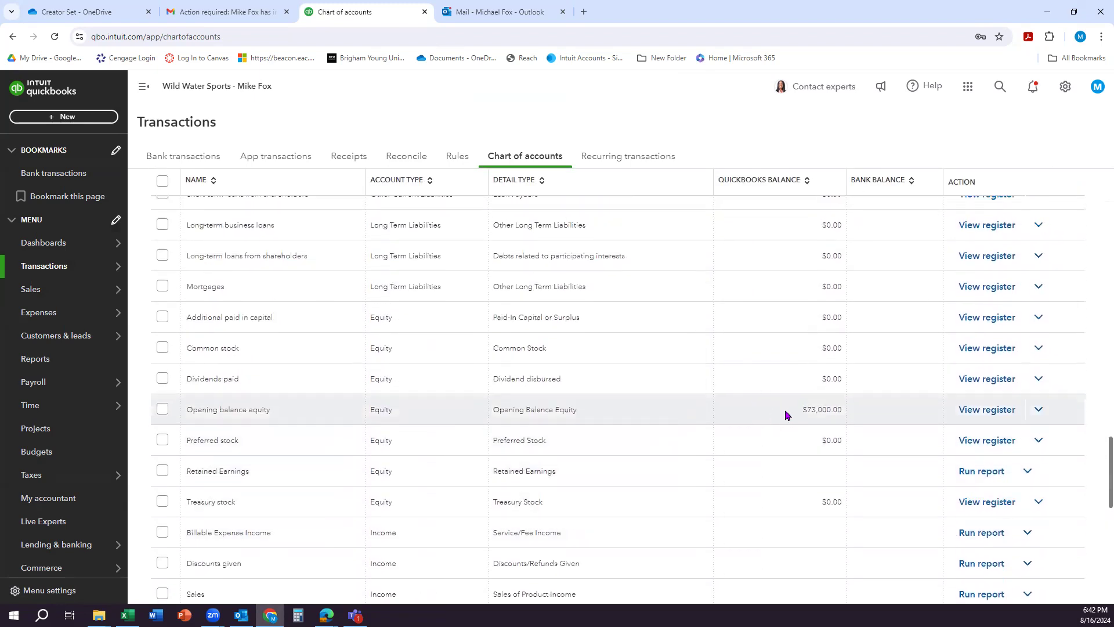
pyautogui.scroll(15, 785, 414)
pyautogui.scroll(8, 790, 393)
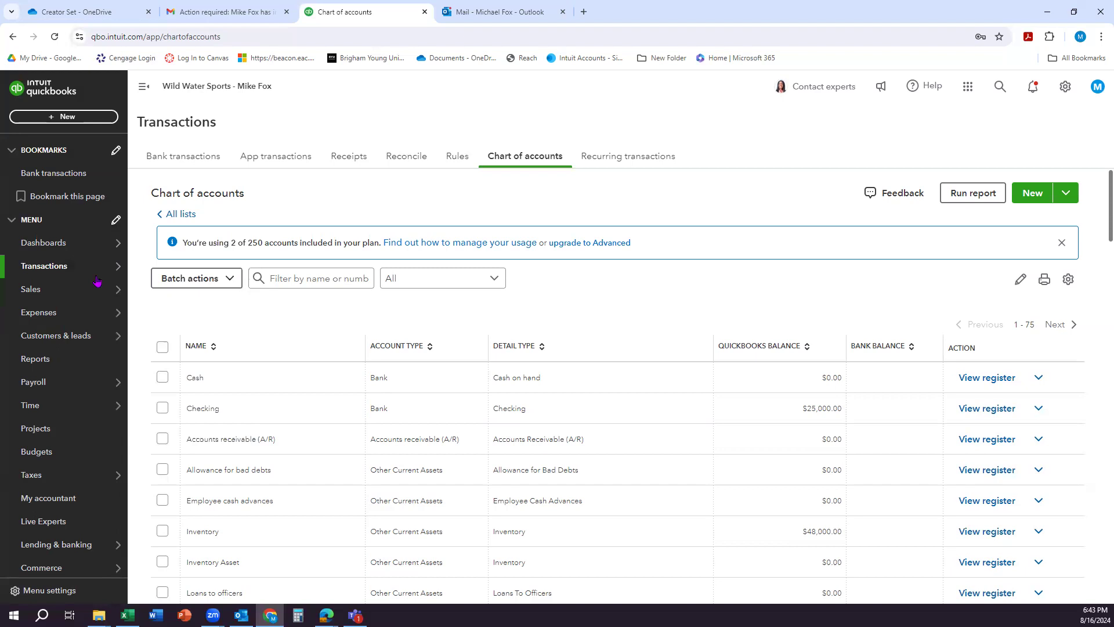
# Step: Start a new inventory item in the products and services list, named Malibu Sportster LX in the Boat category
pyautogui.click(1065, 88)
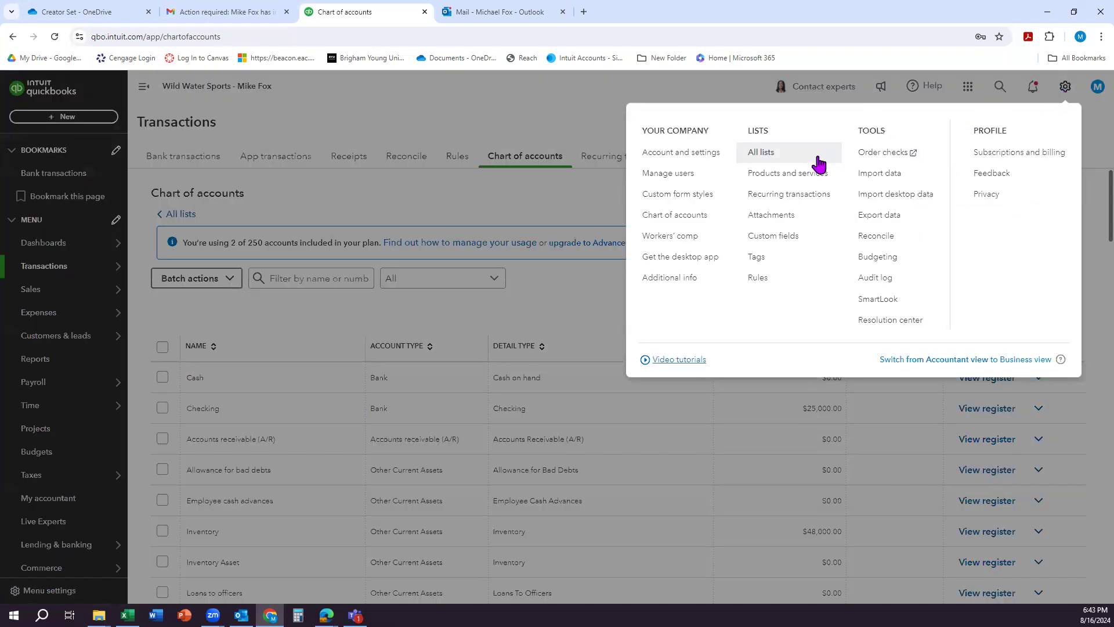
pyautogui.click(793, 174)
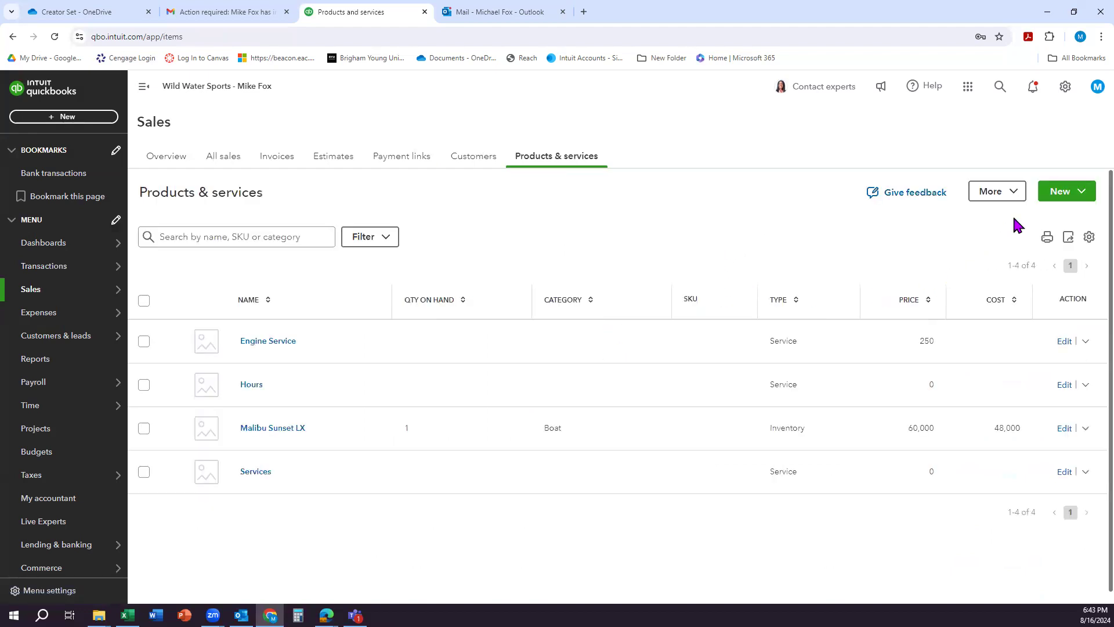
pyautogui.click(1068, 192)
pyautogui.click(1007, 249)
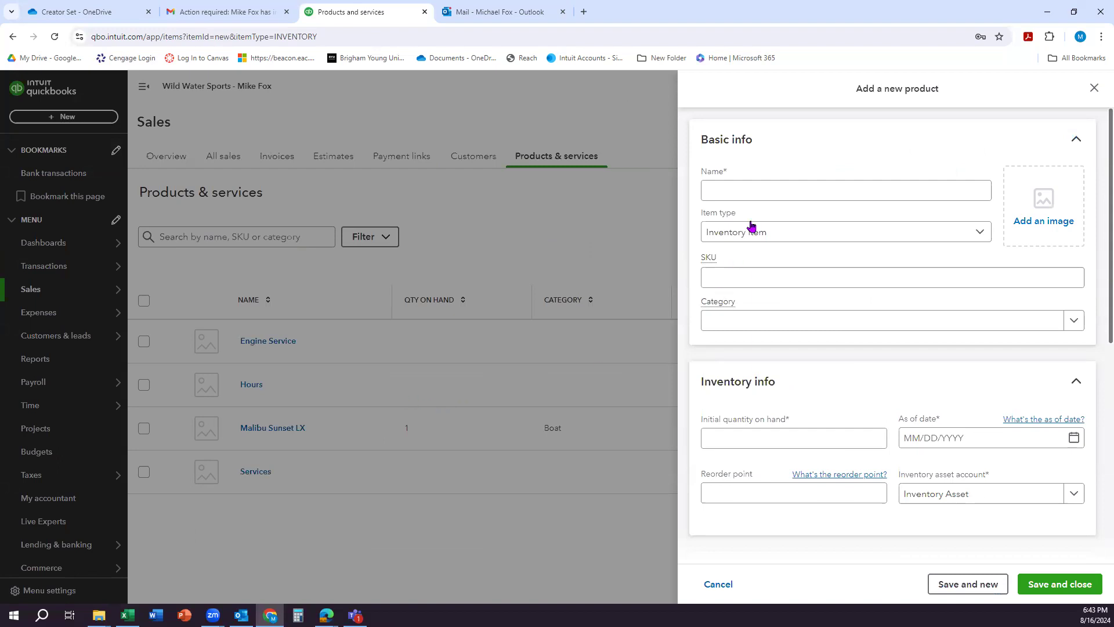
pyautogui.click(730, 184)
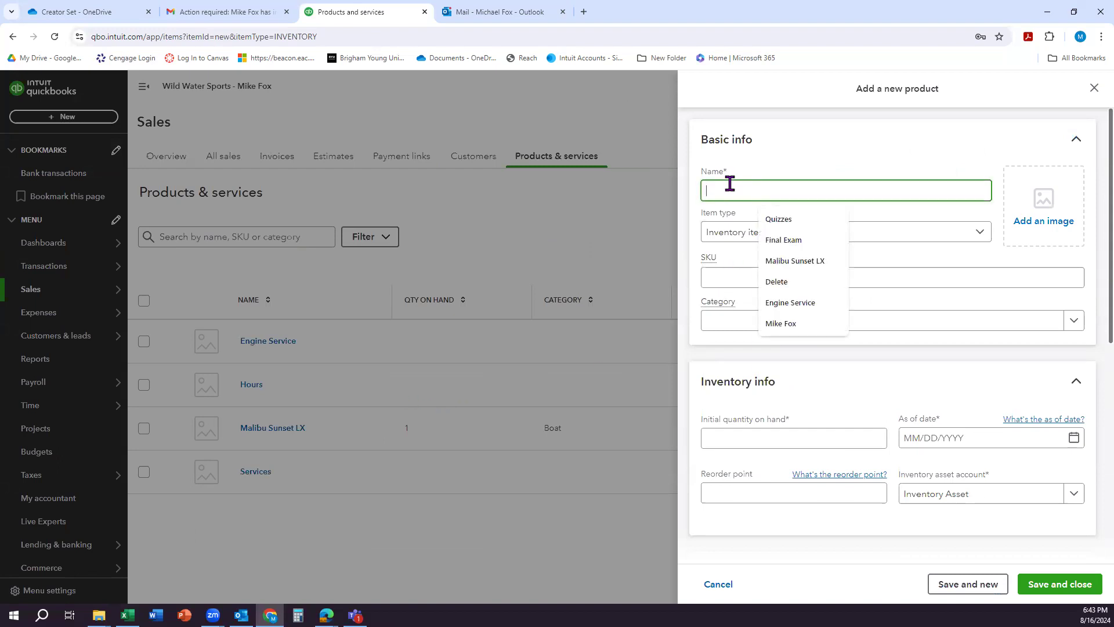
pyautogui.write('Malibu Sunset LX')
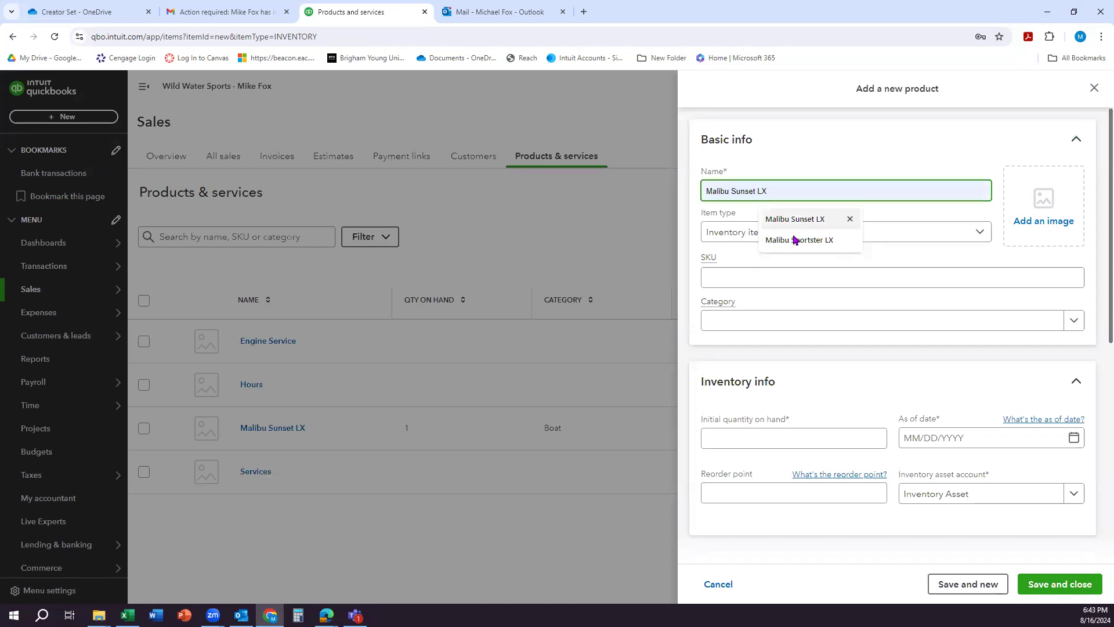
pyautogui.click(799, 240)
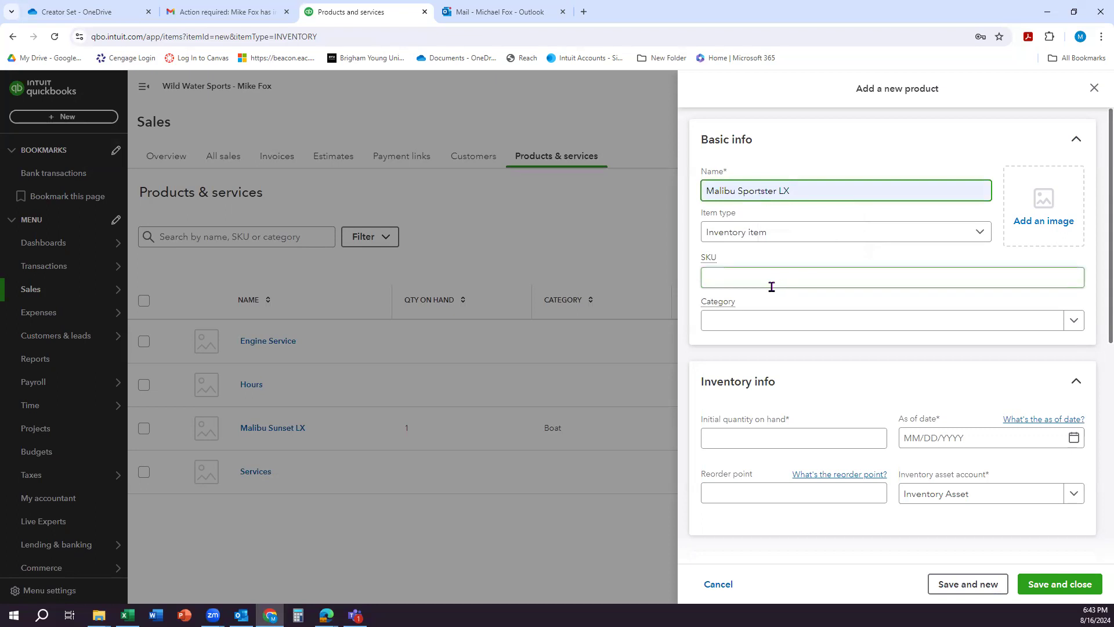
pyautogui.click(758, 329)
pyautogui.click(737, 376)
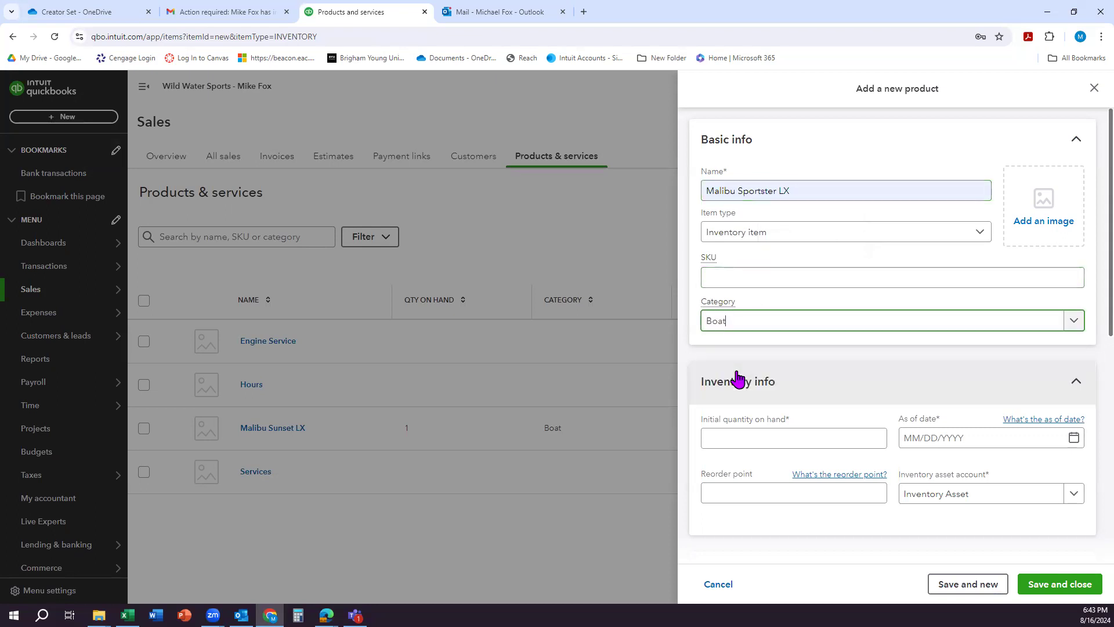
# Step: Set the item's initial quantity on hand to 3 as of 12/31/2026 and its inventory asset account to Inventory
pyautogui.click(723, 438)
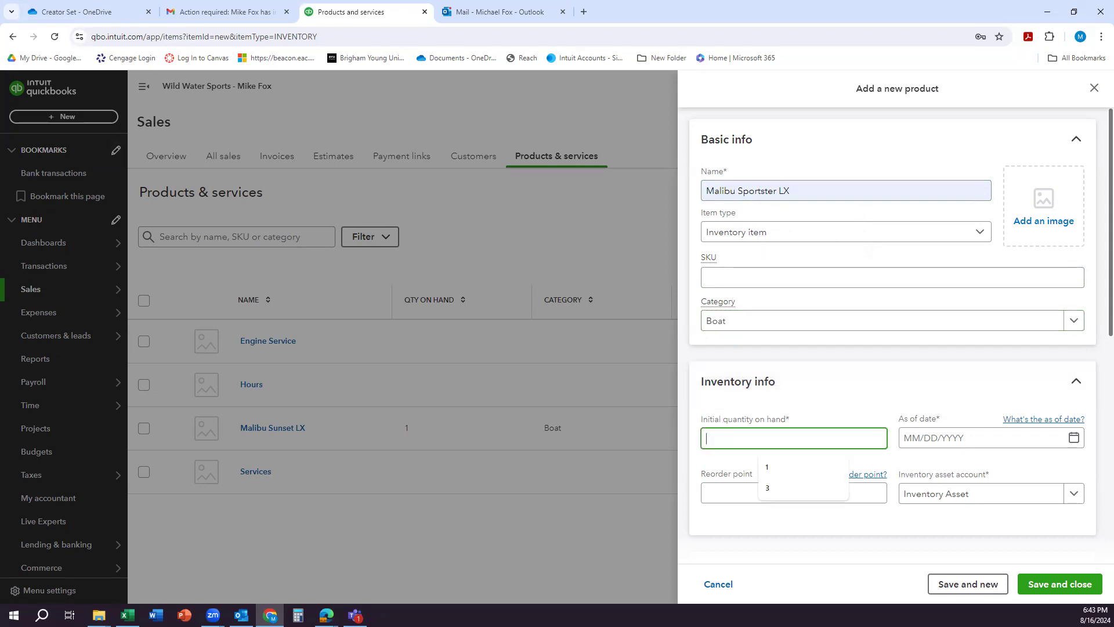
pyautogui.write('3')
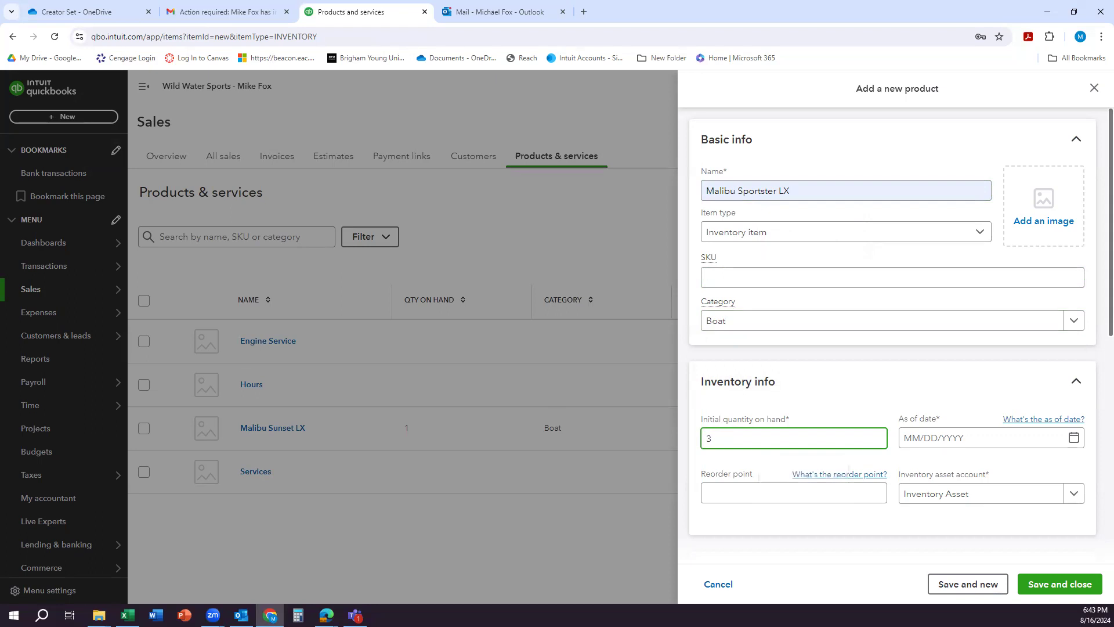
pyautogui.click(931, 447)
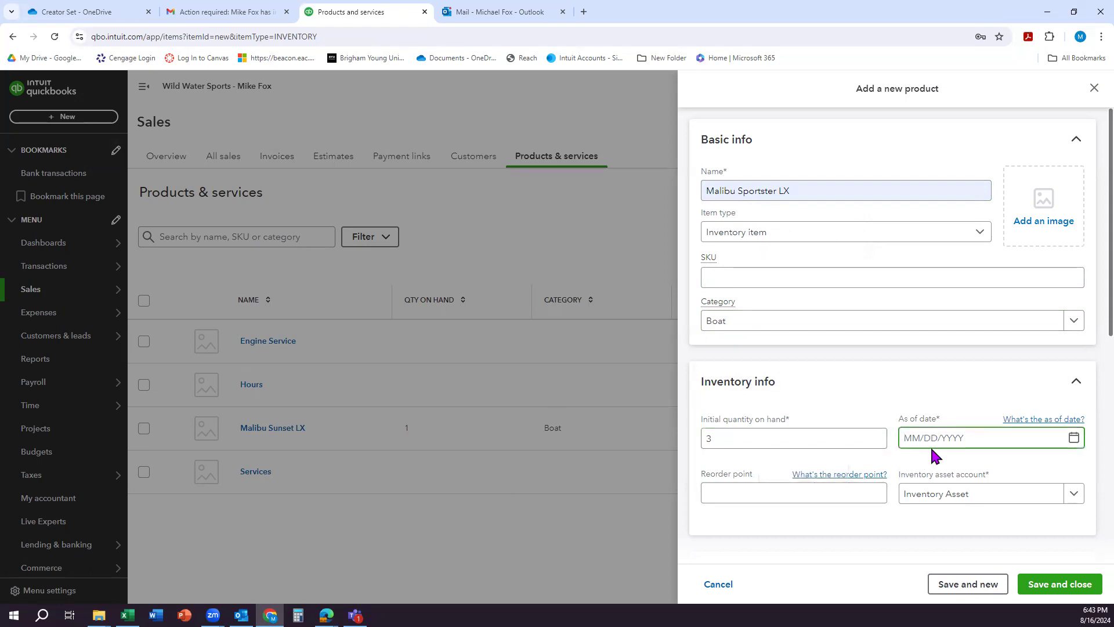
pyautogui.write('12/31/2')
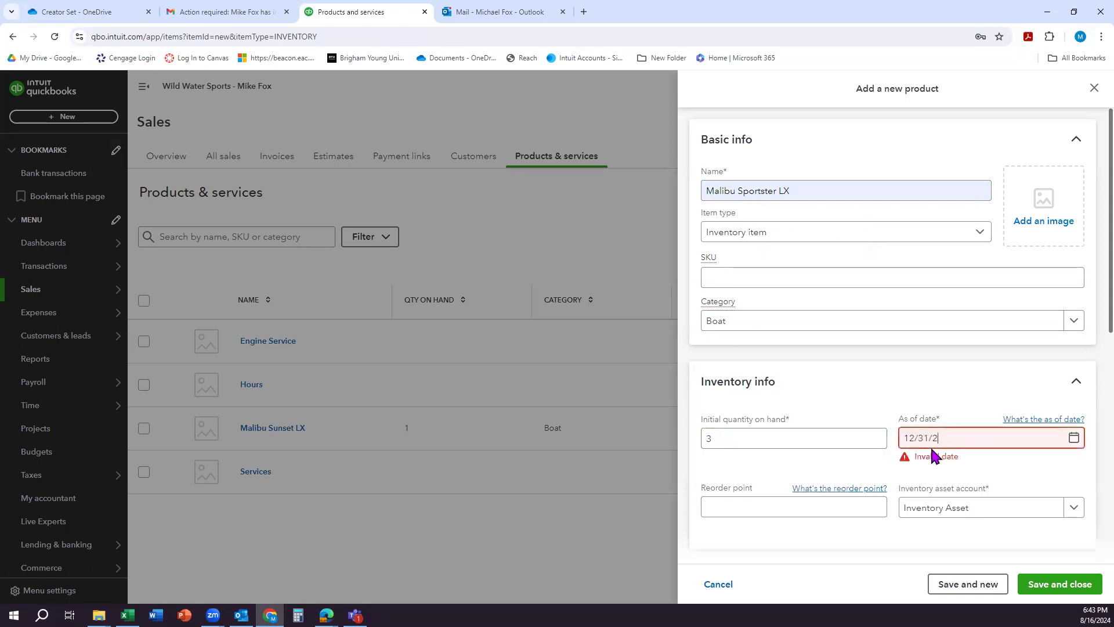
pyautogui.write('026')
pyautogui.click(738, 492)
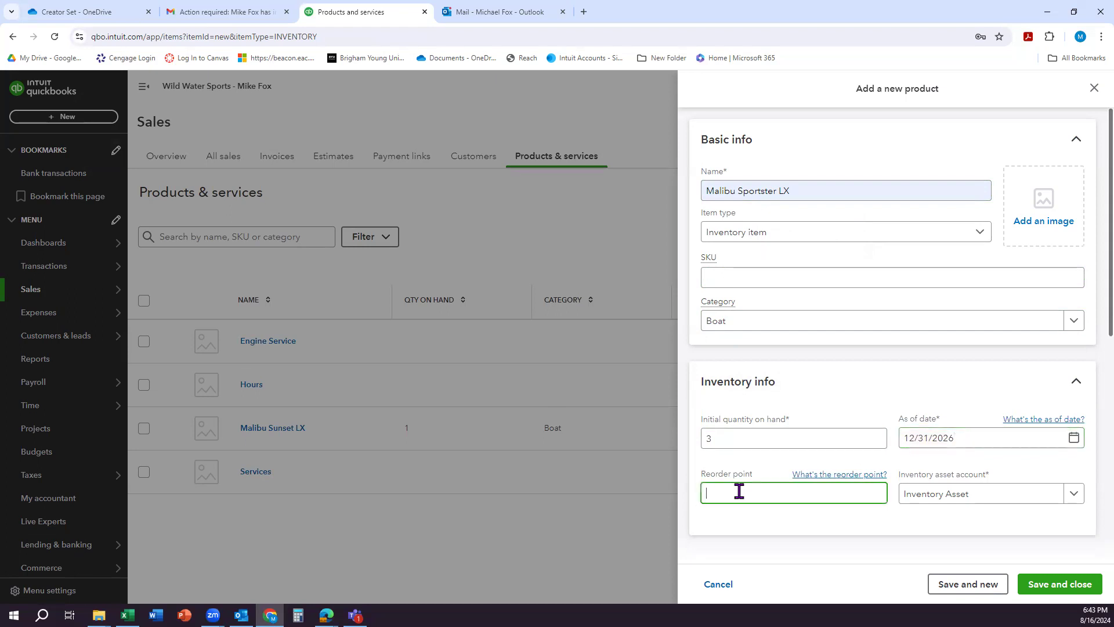
pyautogui.click(1011, 496)
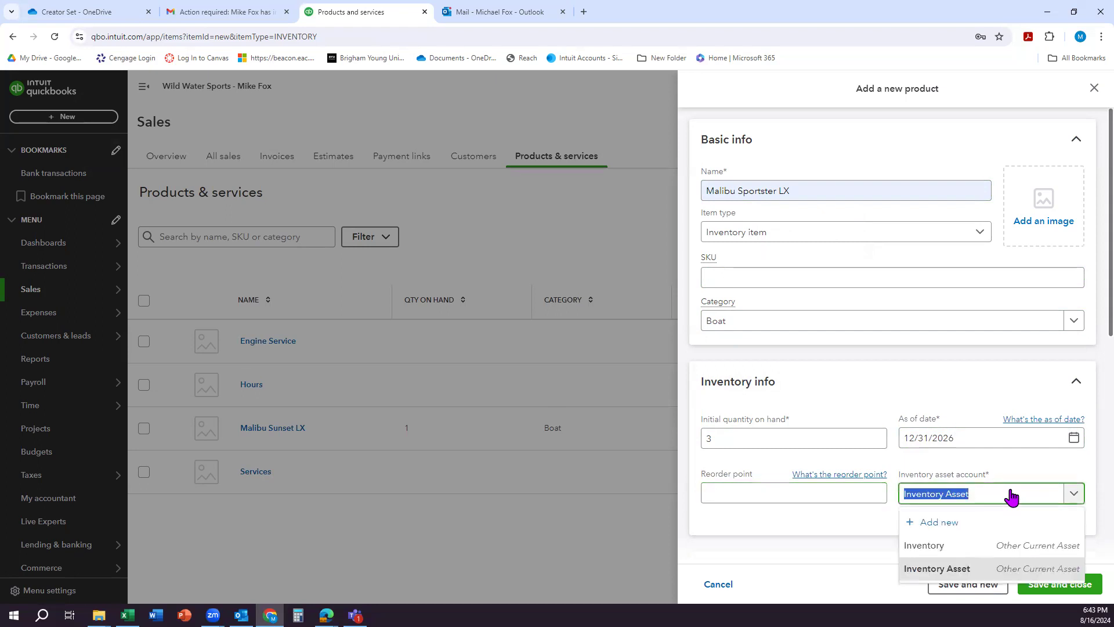
pyautogui.click(977, 547)
# Step: Copy the item name Malibu Sportster LX into both the sales description and the purchase description
pyautogui.scroll(-5, 921, 465)
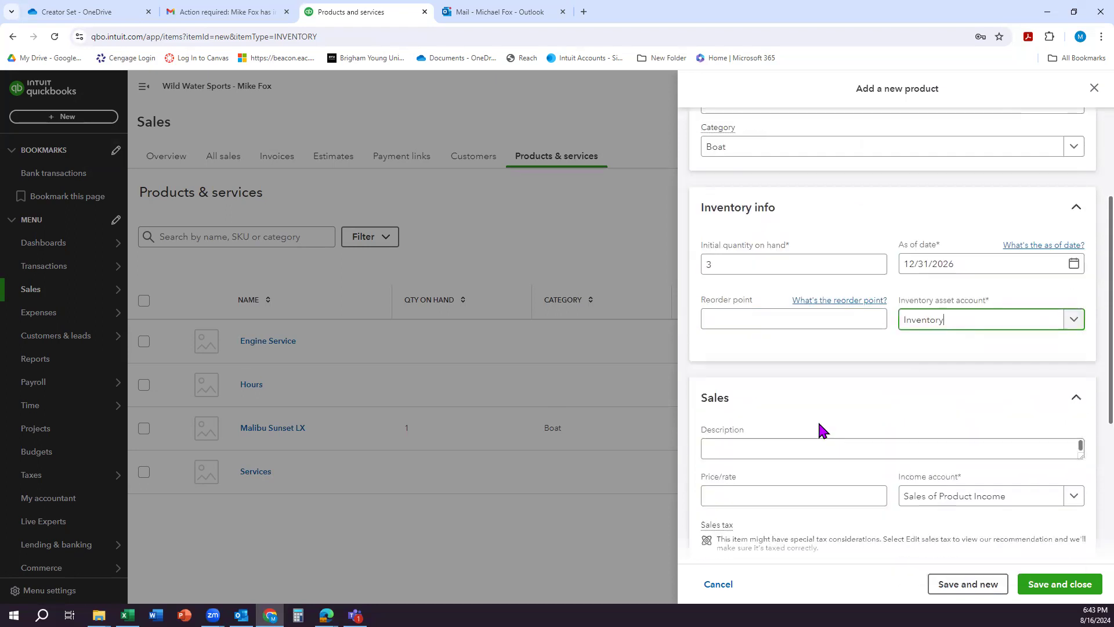
pyautogui.scroll(5, 760, 325)
pyautogui.click(756, 184)
pyautogui.tripleClick(755, 188)
pyautogui.hotkey('ctrl', 'c')
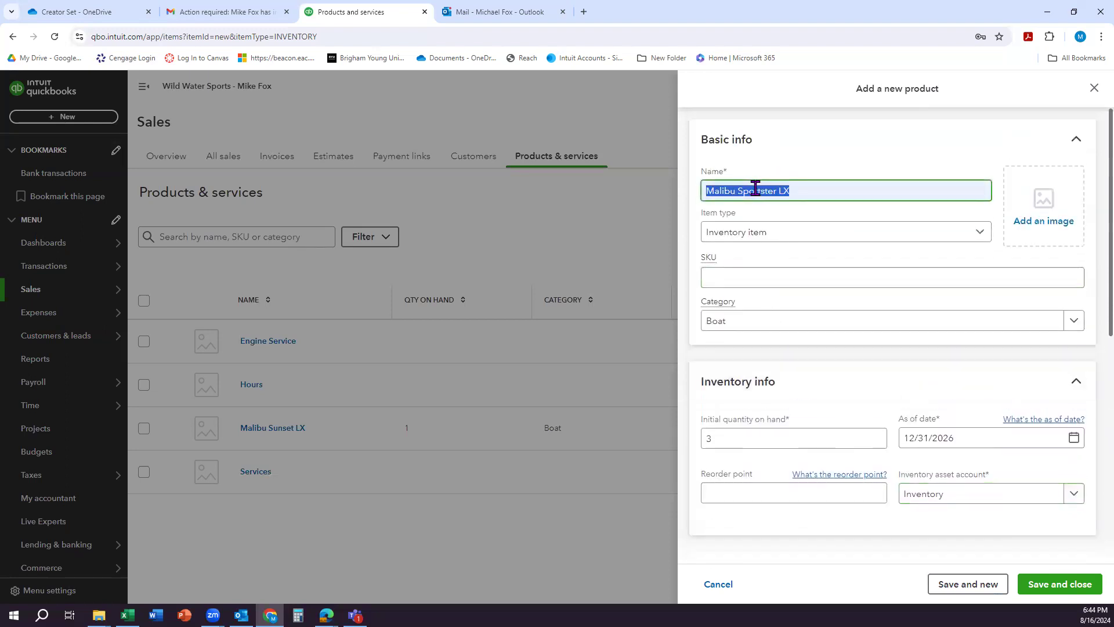
pyautogui.scroll(-1, 828, 339)
pyautogui.scroll(-4, 828, 338)
pyautogui.click(745, 336)
pyautogui.hotkey('ctrl', 'v')
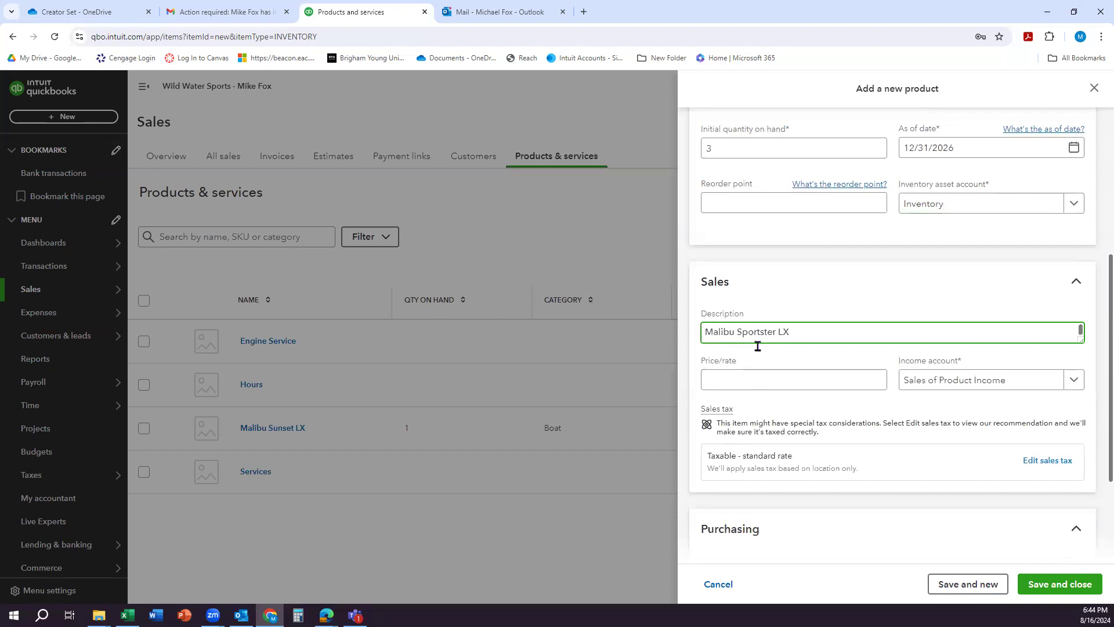
pyautogui.scroll(-4, 838, 447)
pyautogui.click(778, 427)
pyautogui.hotkey('ctrl', 'v')
# Step: Set the Malibu Sportster LX's sales price to 52000 and its purchase cost to 41600
pyautogui.scroll(3, 856, 364)
pyautogui.scroll(1, 857, 362)
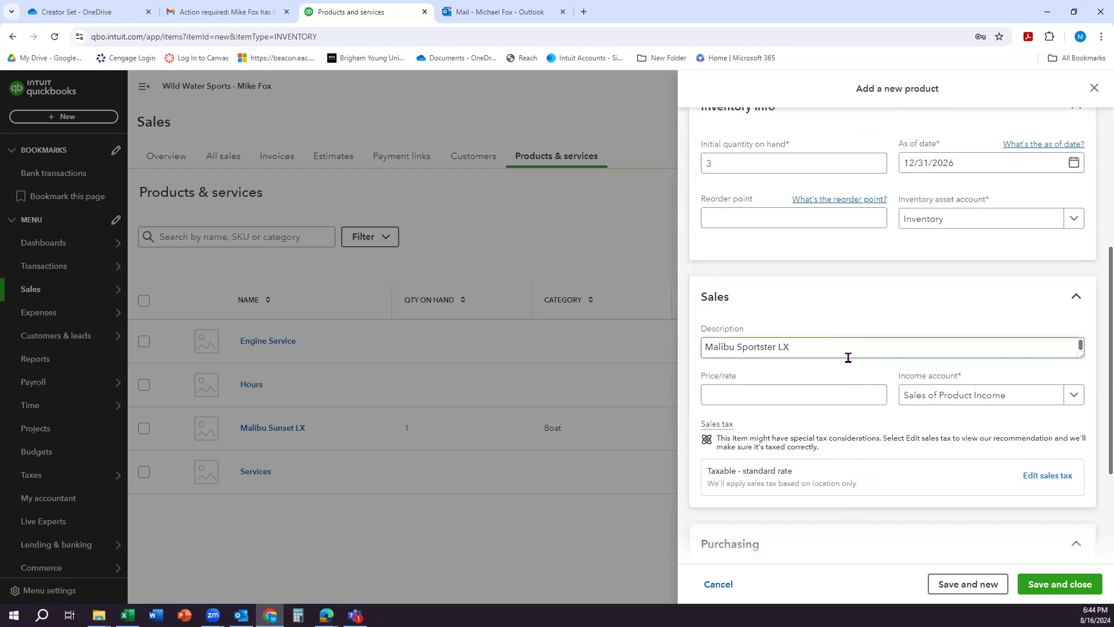
pyautogui.click(752, 398)
pyautogui.write('5')
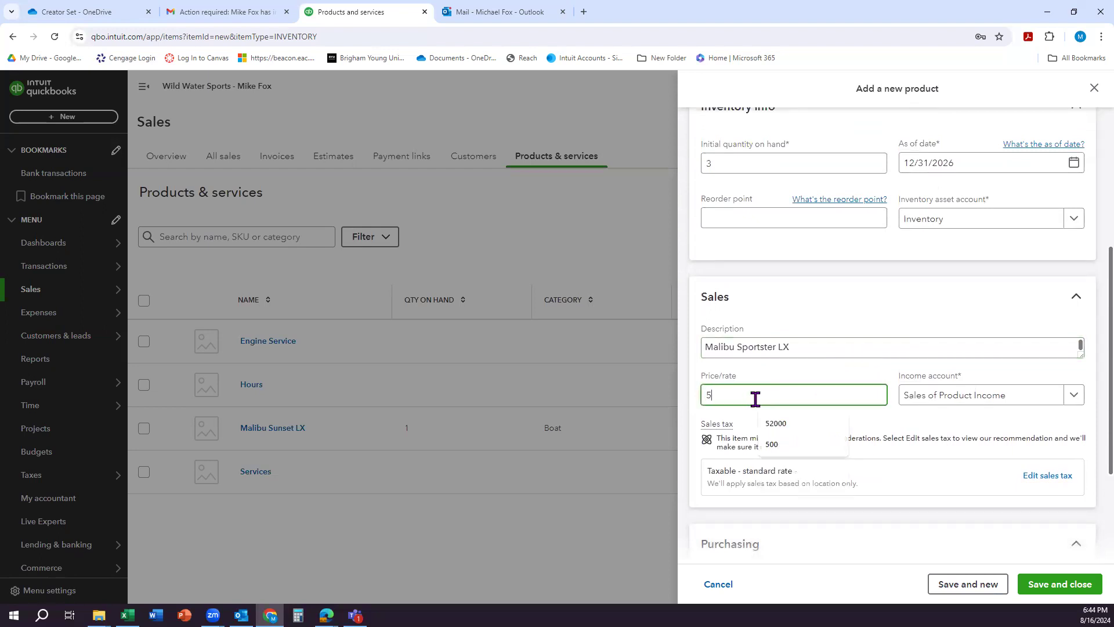
pyautogui.write('2000')
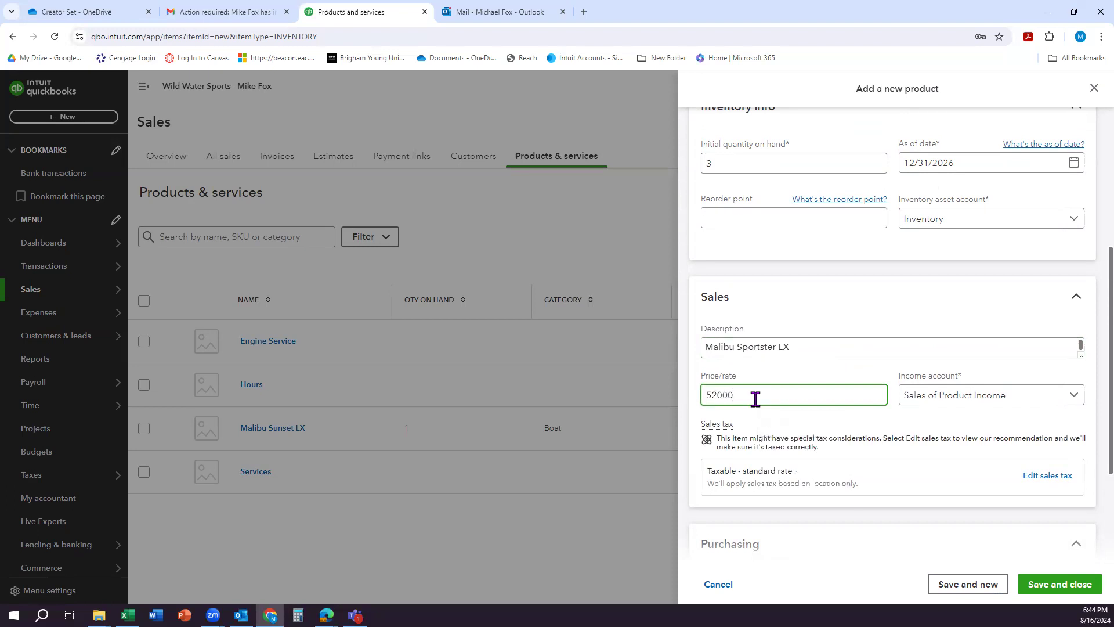
pyautogui.scroll(-3, 778, 502)
pyautogui.click(722, 462)
pyautogui.write('41600')
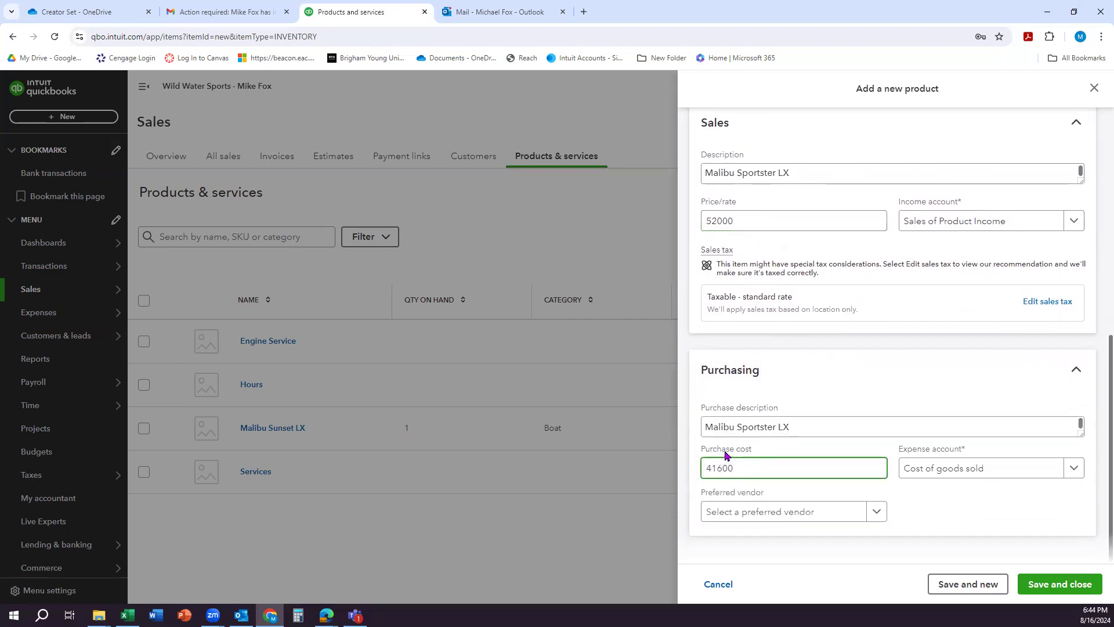
# Step: Set the Malibu Sportster LX's income account to Sales
pyautogui.click(909, 395)
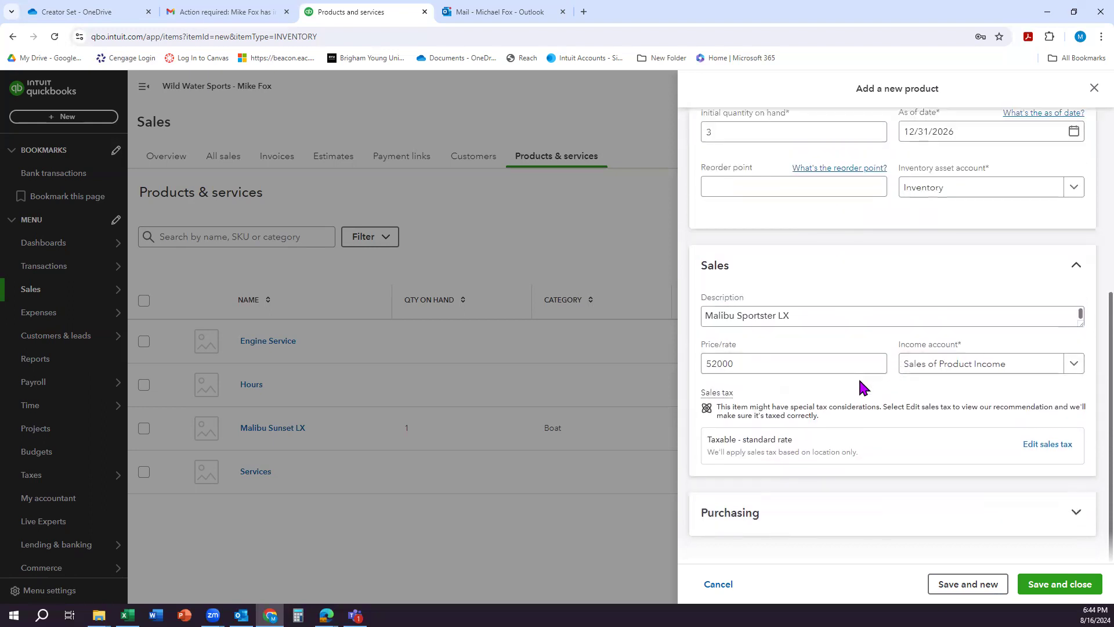
pyautogui.scroll(1, 864, 387)
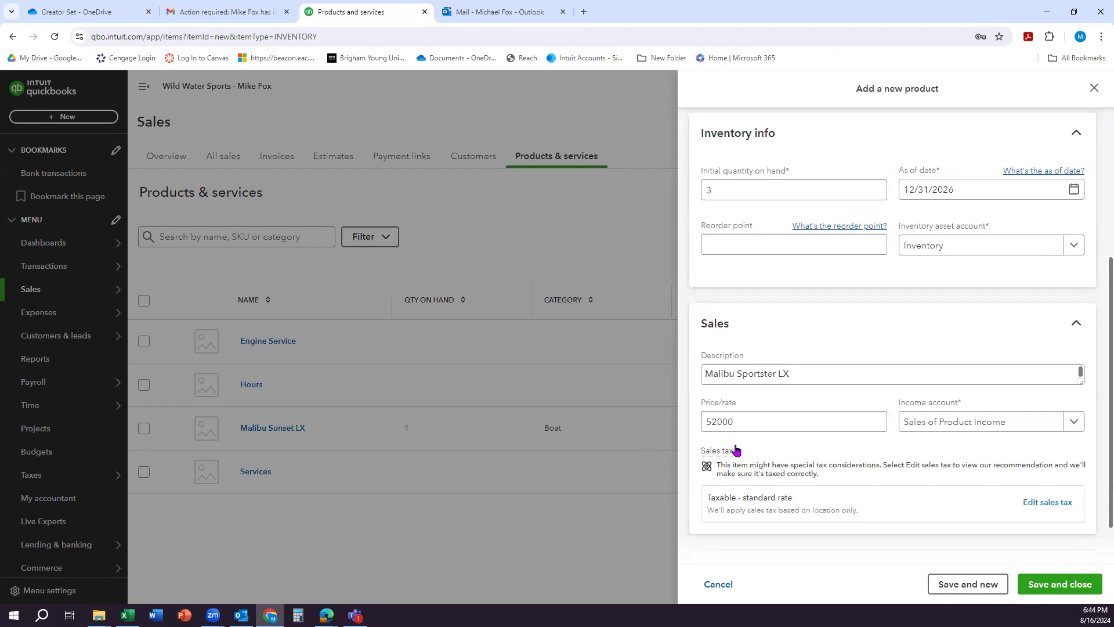
pyautogui.scroll(-1, 926, 405)
pyautogui.scroll(1, 882, 423)
pyautogui.click(1075, 427)
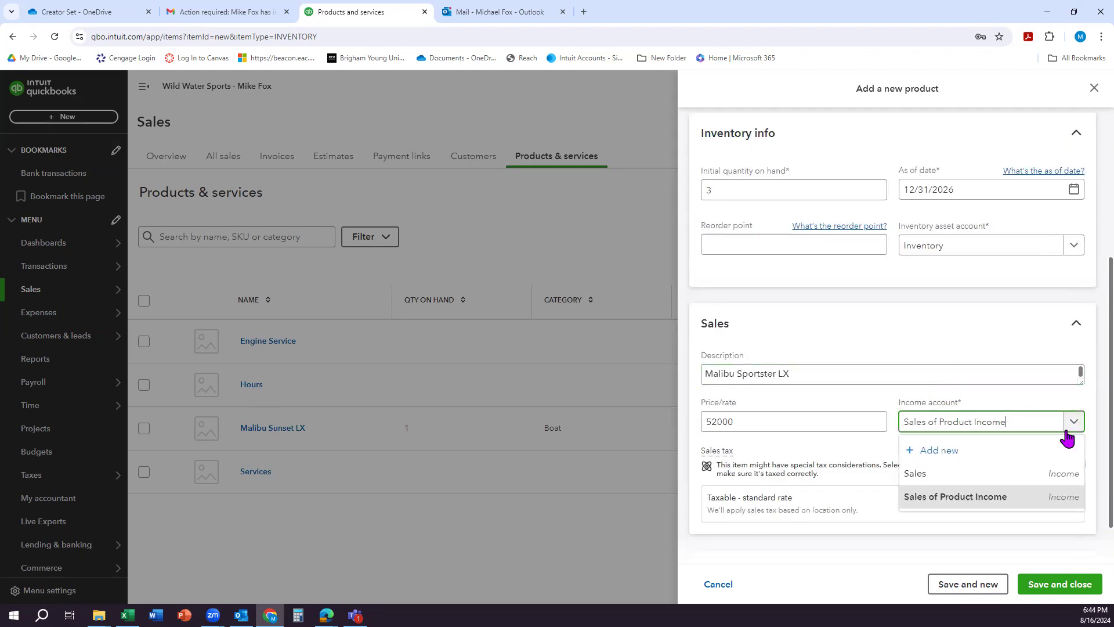
pyautogui.click(971, 474)
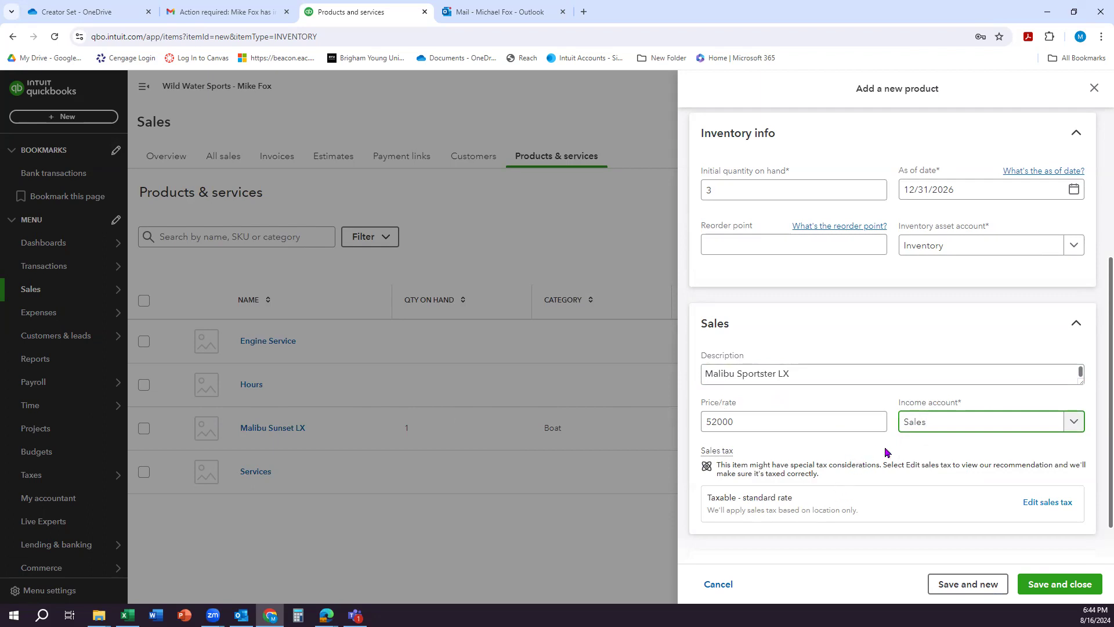
# Step: Set the item's preferred vendor to Malibu Boats in the purchasing details, and save the inventory item
pyautogui.scroll(-1, 902, 452)
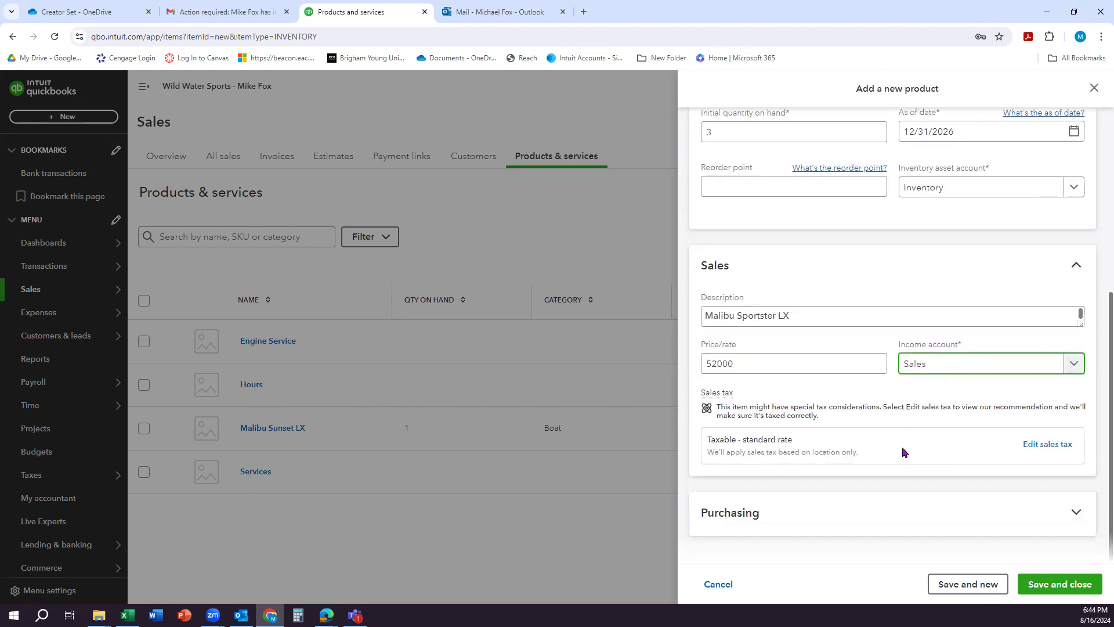
pyautogui.click(1007, 525)
pyautogui.scroll(-2, 909, 490)
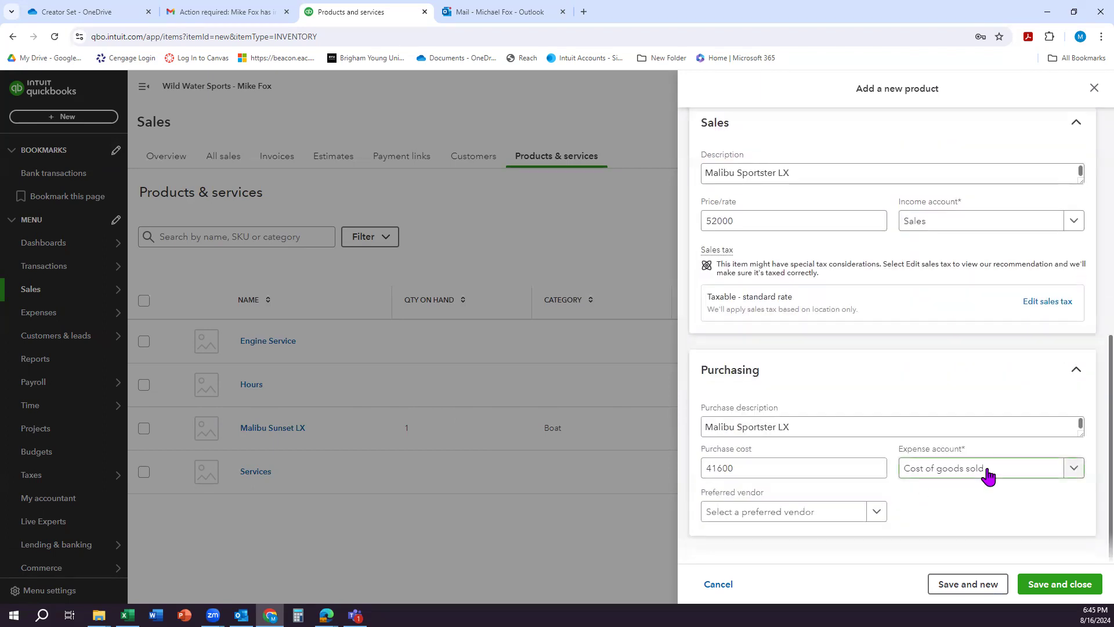
pyautogui.click(874, 514)
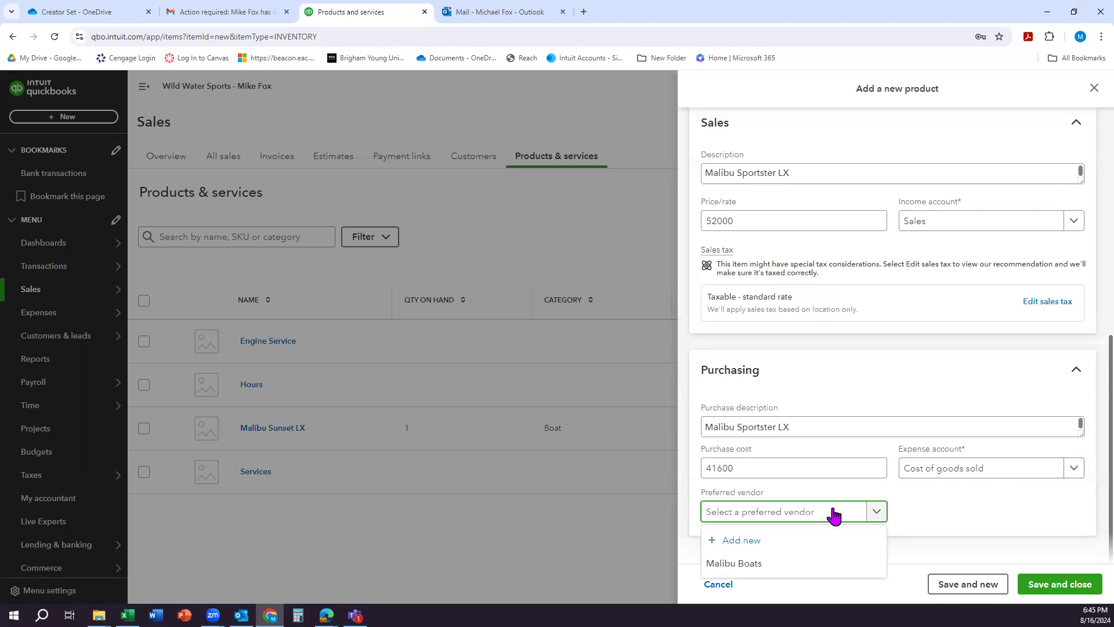
pyautogui.click(769, 562)
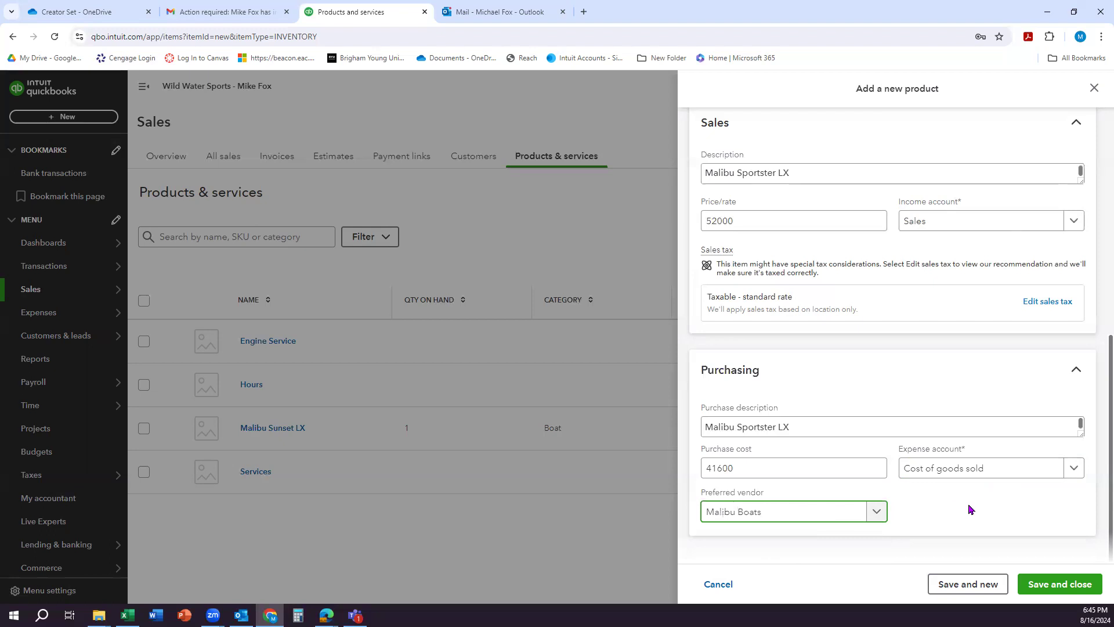
pyautogui.click(1064, 589)
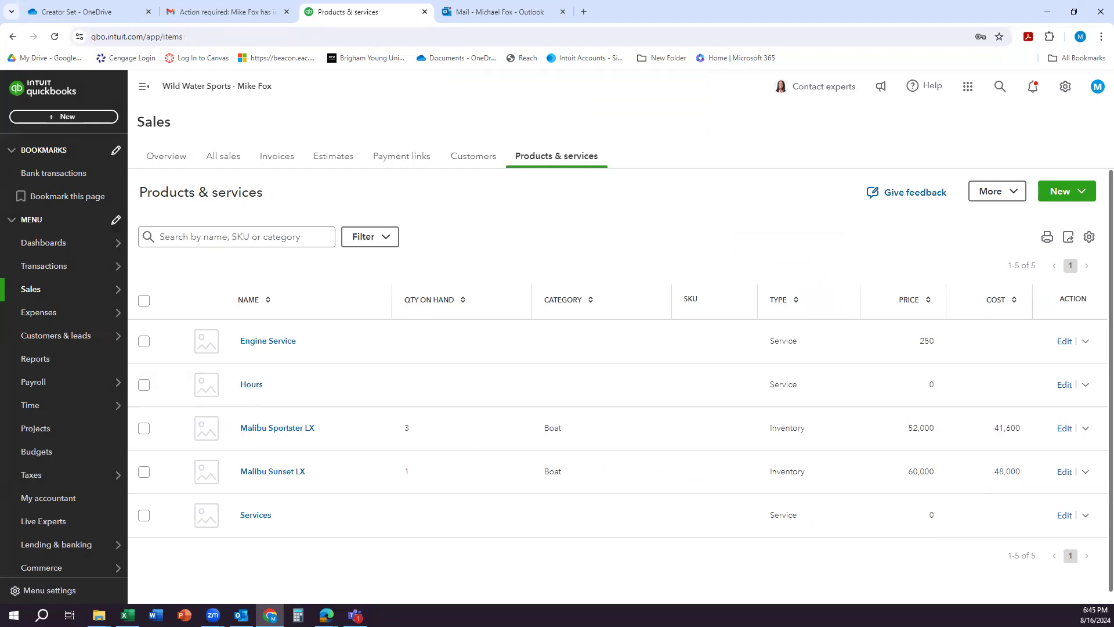
# Step: Start a new service item in the products and services list, named Diagnostic Service
pyautogui.click(1071, 193)
pyautogui.click(1022, 221)
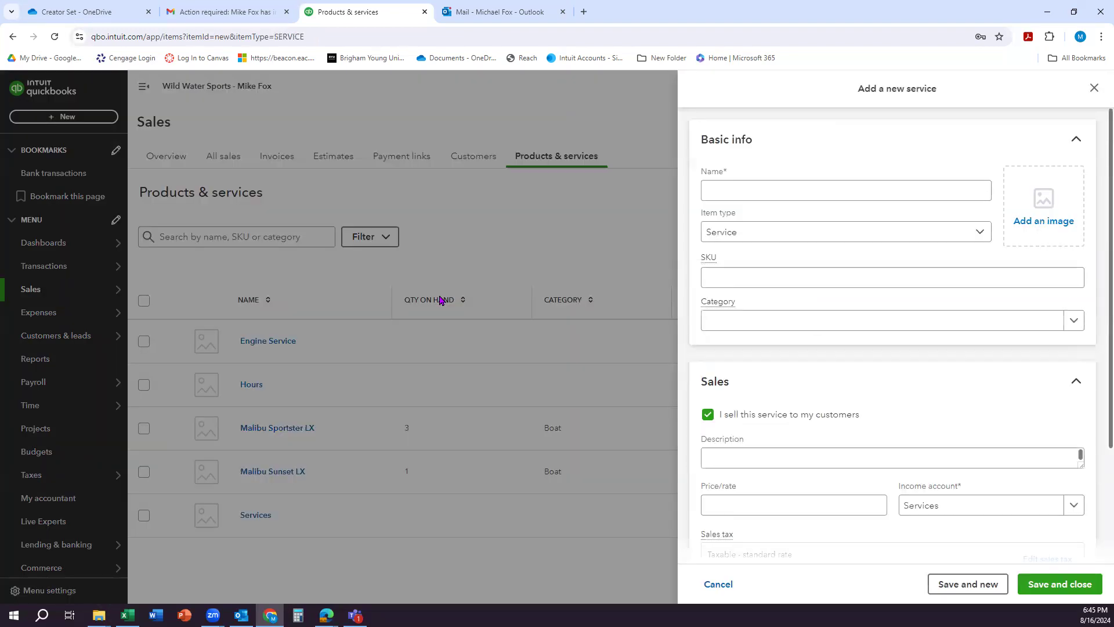
pyautogui.click(726, 192)
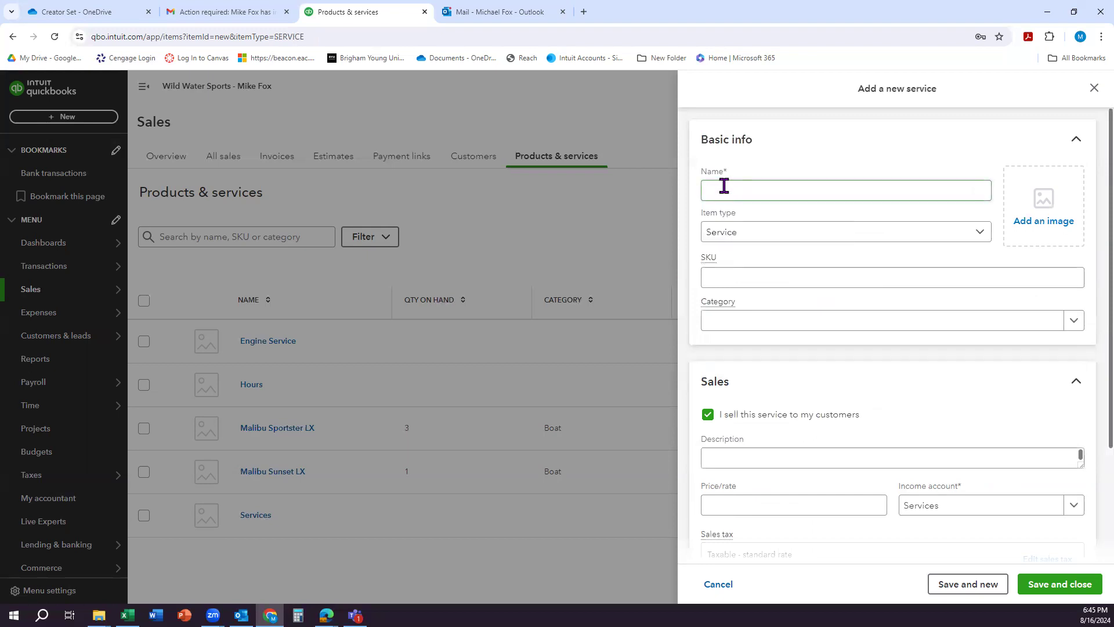
pyautogui.click(723, 189)
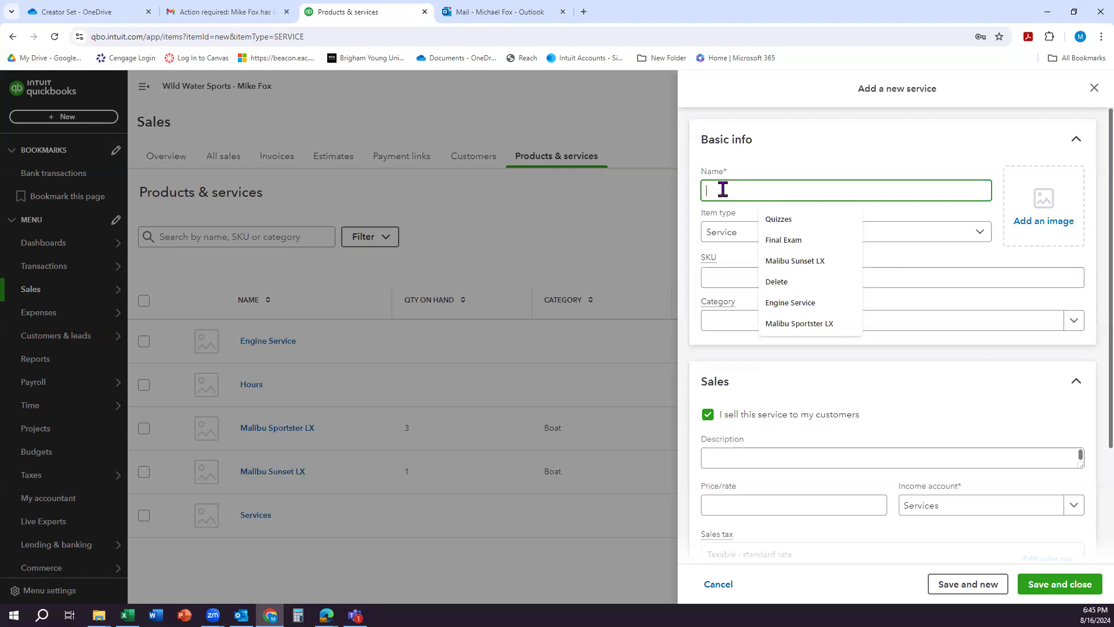
pyautogui.write('Dia')
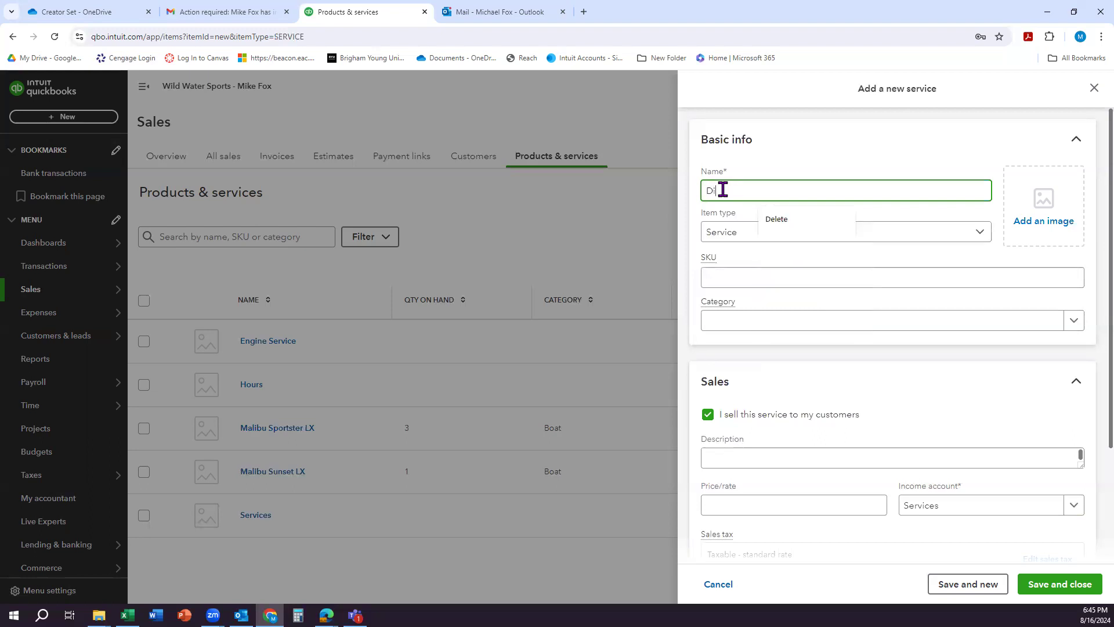
pyautogui.click(797, 219)
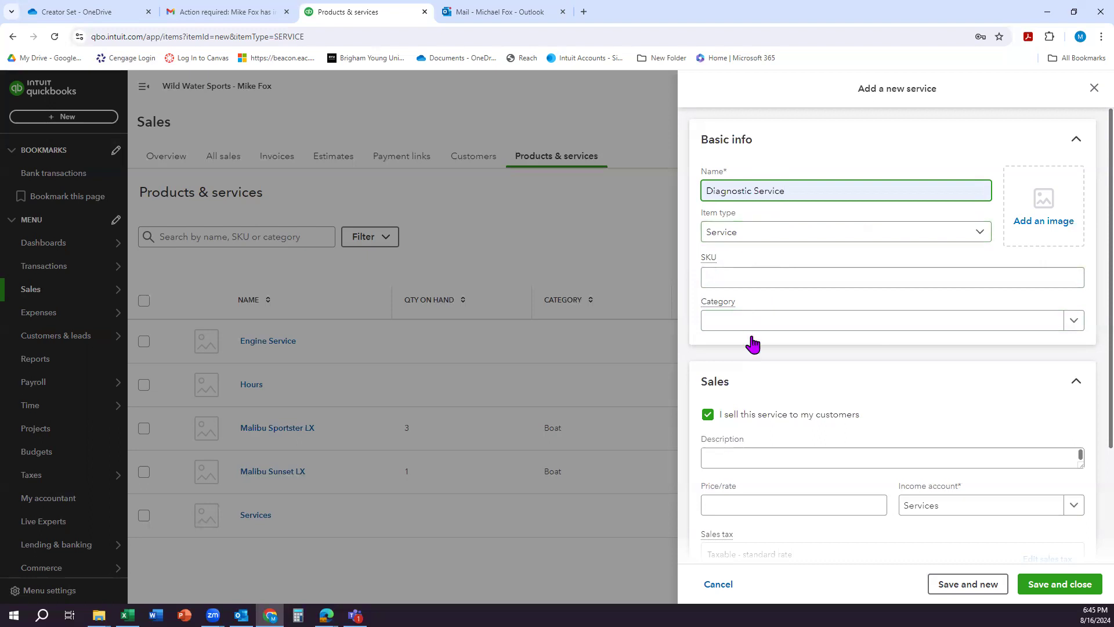
# Step: Copy the name Diagnostic Service into the sales description and set the service's price to 500
pyautogui.scroll(-2, 777, 360)
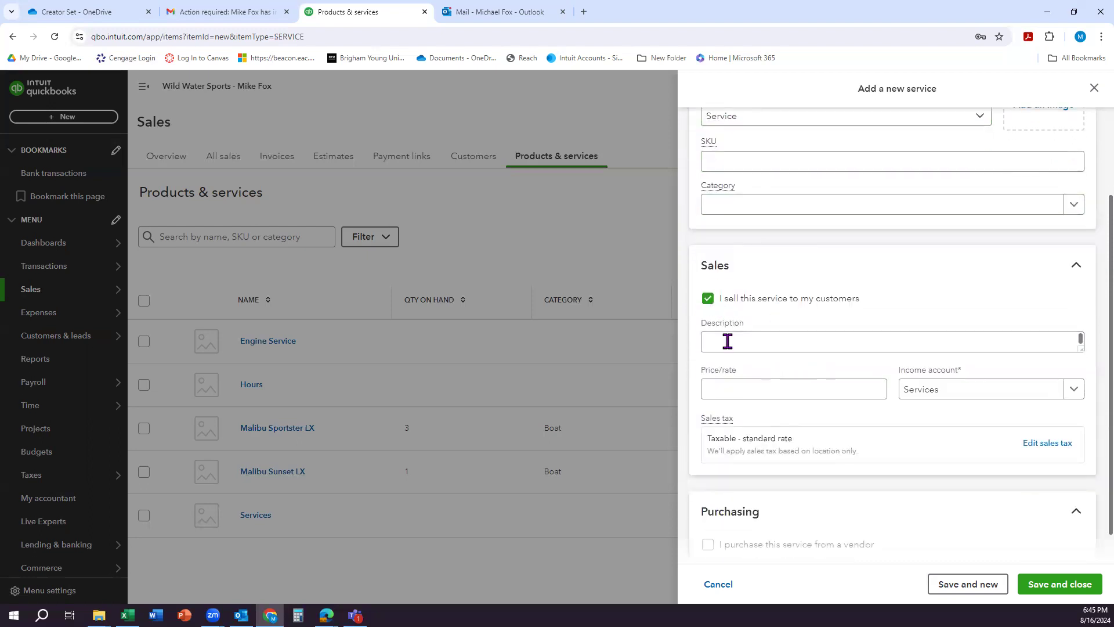
pyautogui.scroll(2, 748, 273)
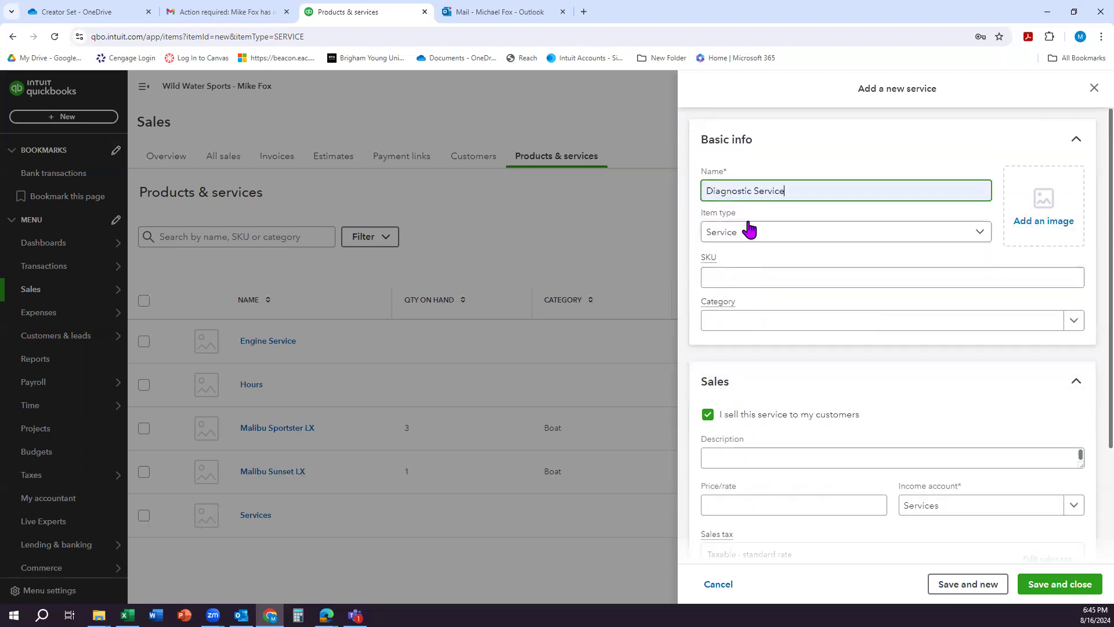
pyautogui.tripleClick(742, 191)
pyautogui.hotkey('ctrl', 'c')
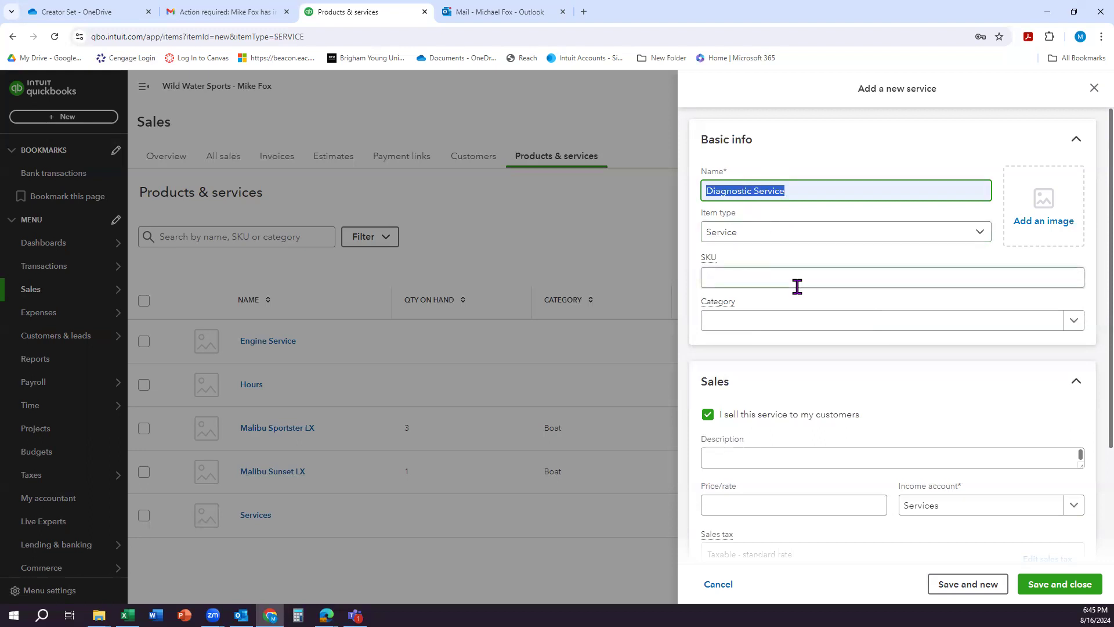
pyautogui.scroll(-2, 756, 341)
pyautogui.click(741, 341)
pyautogui.hotkey('ctrl', 'v')
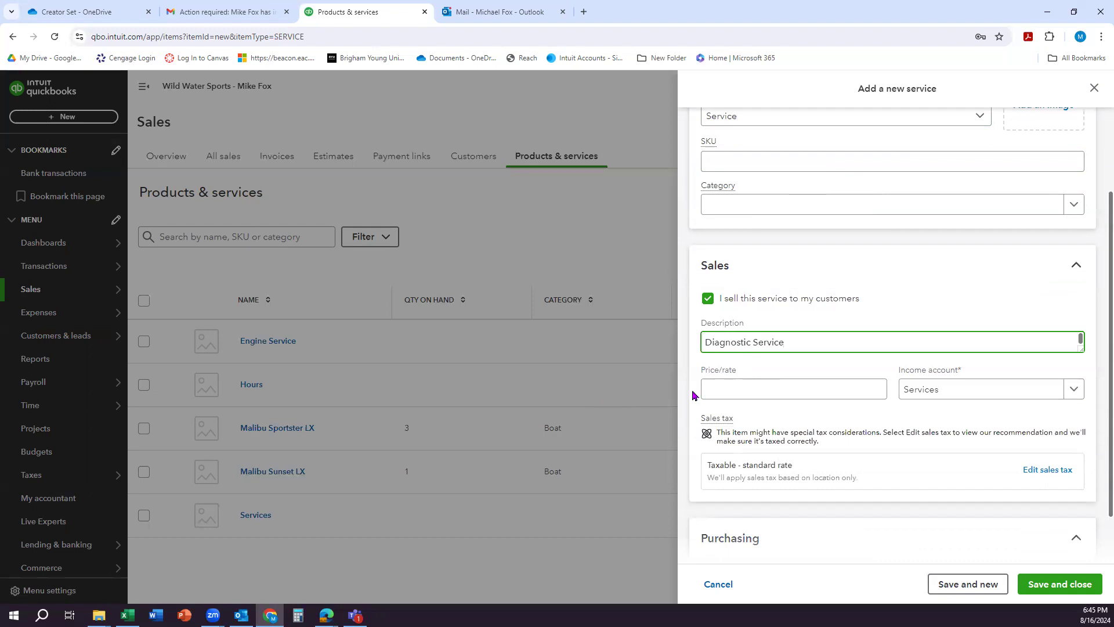
pyautogui.click(732, 390)
pyautogui.write('500')
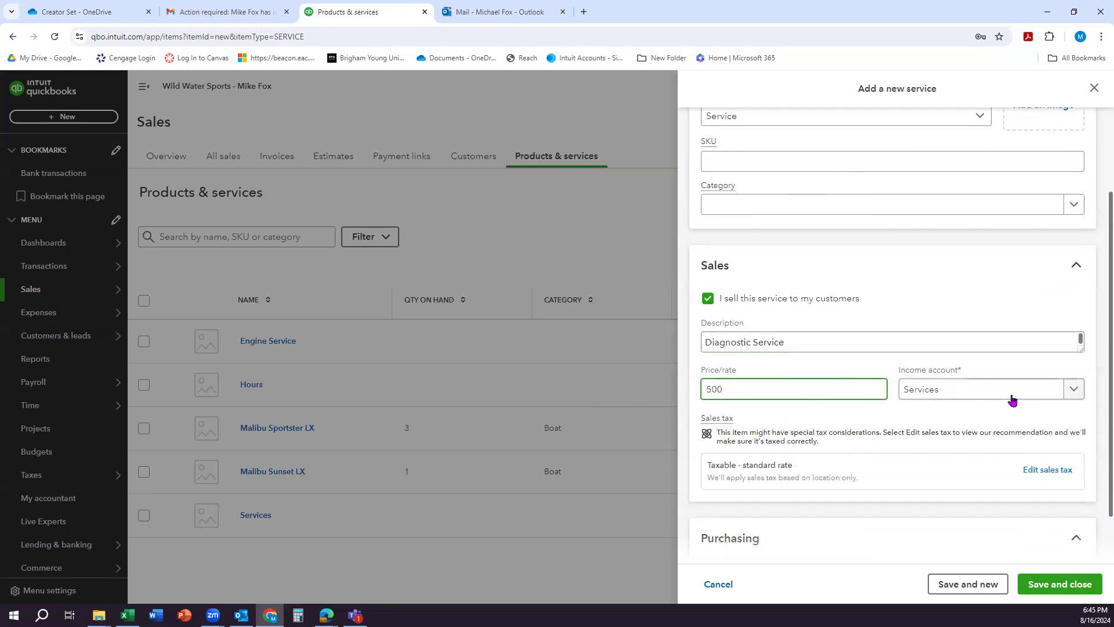
# Step: Set the Diagnostic Service's income account to Service Revenue and save the service item
pyautogui.click(1073, 389)
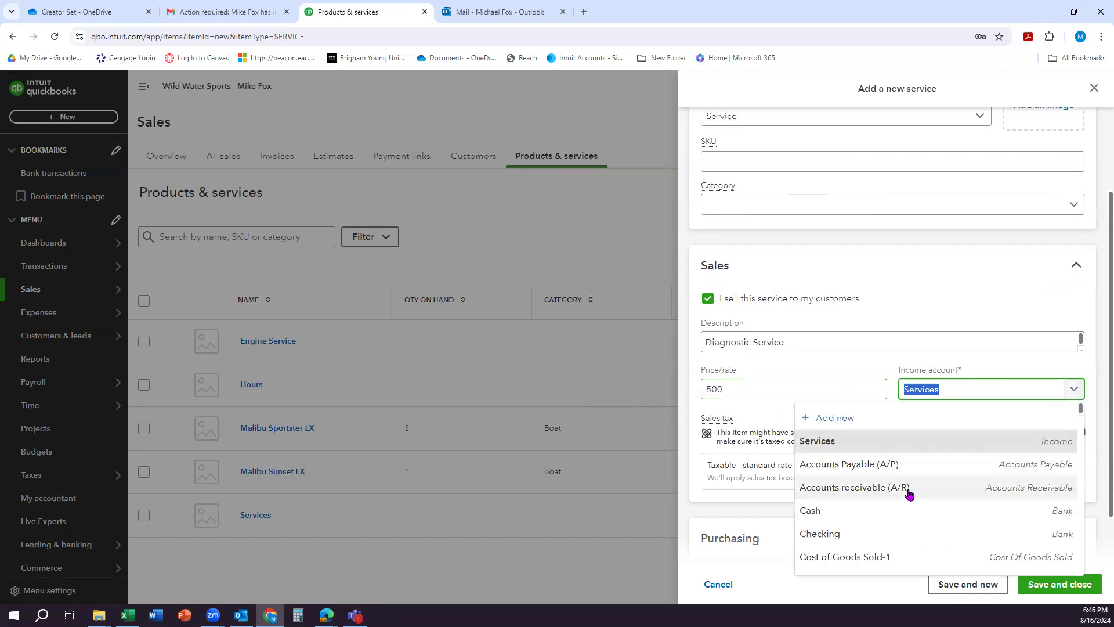
pyautogui.scroll(-1, 906, 493)
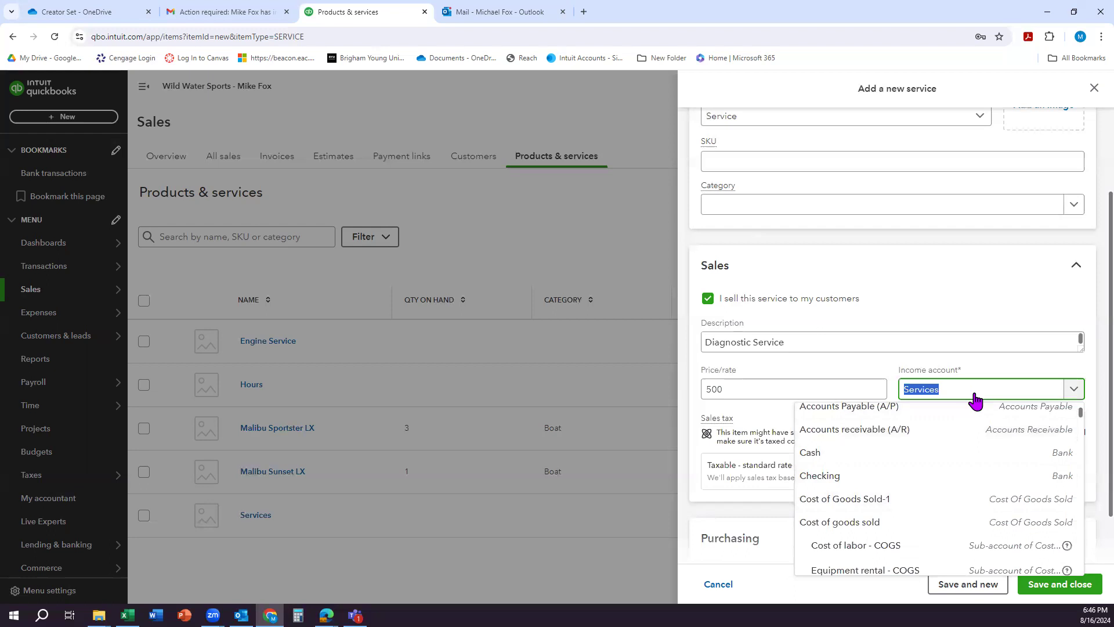
pyautogui.write('servi')
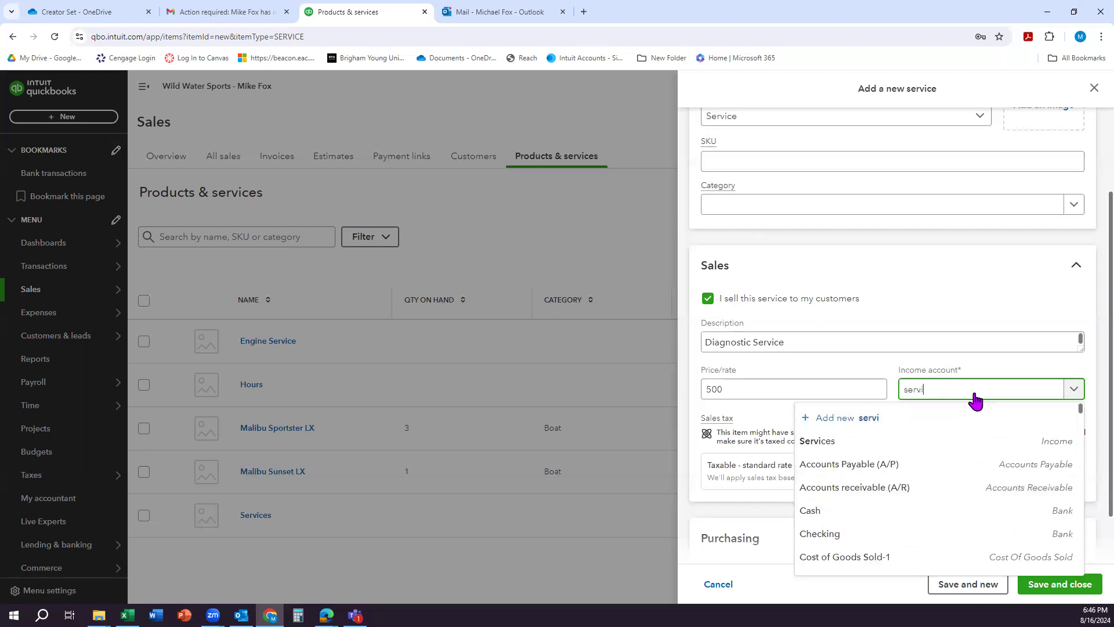
pyautogui.write('ce rev')
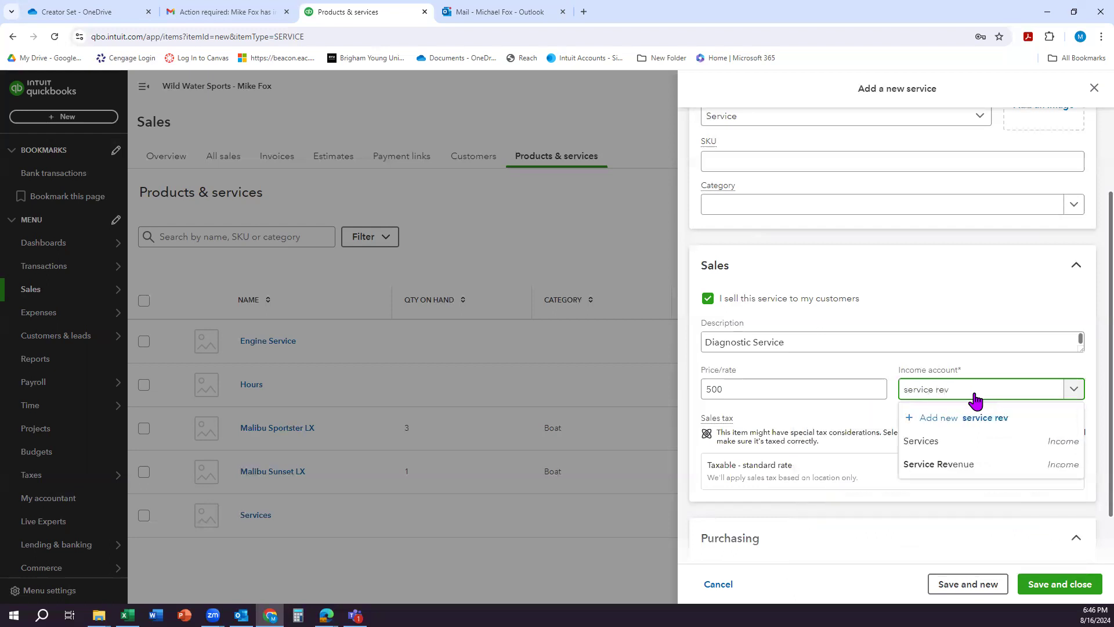
pyautogui.click(946, 466)
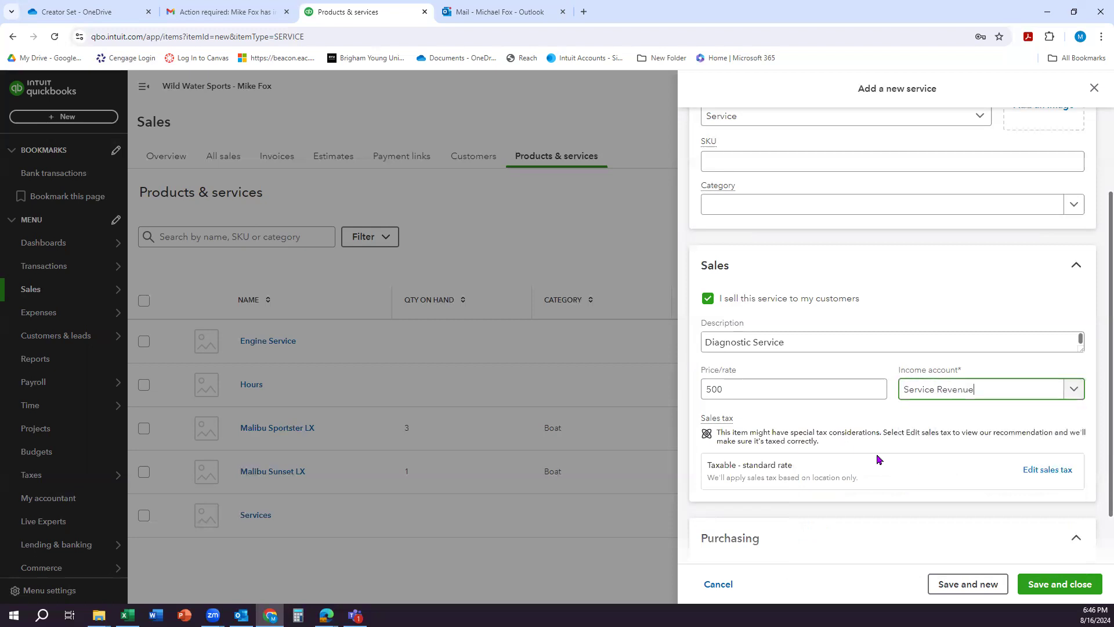
pyautogui.scroll(-1, 798, 435)
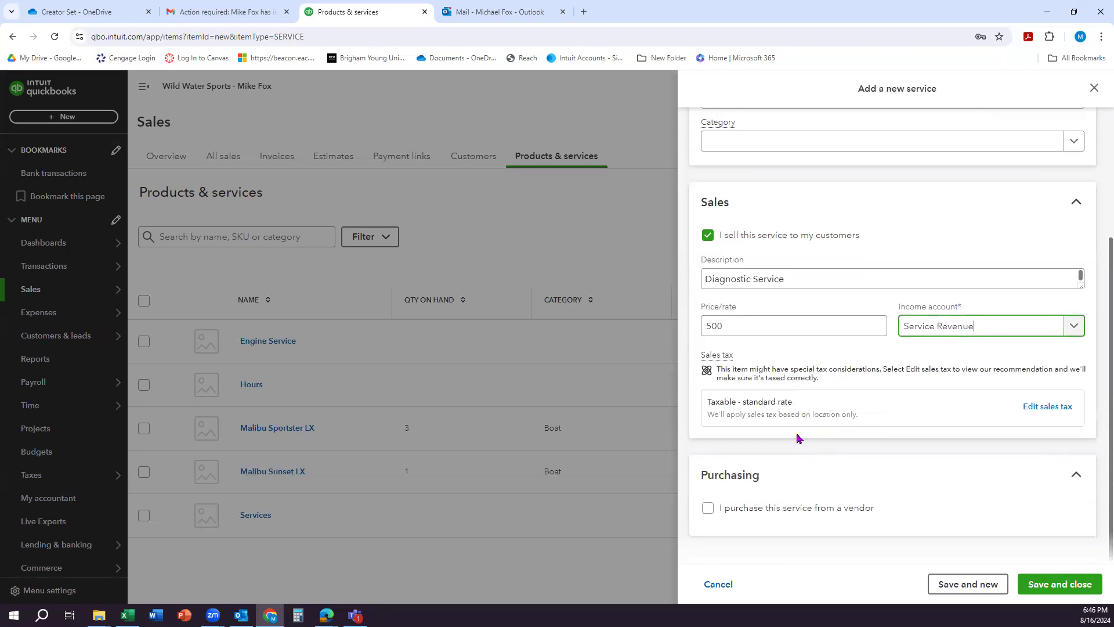
pyautogui.click(1073, 593)
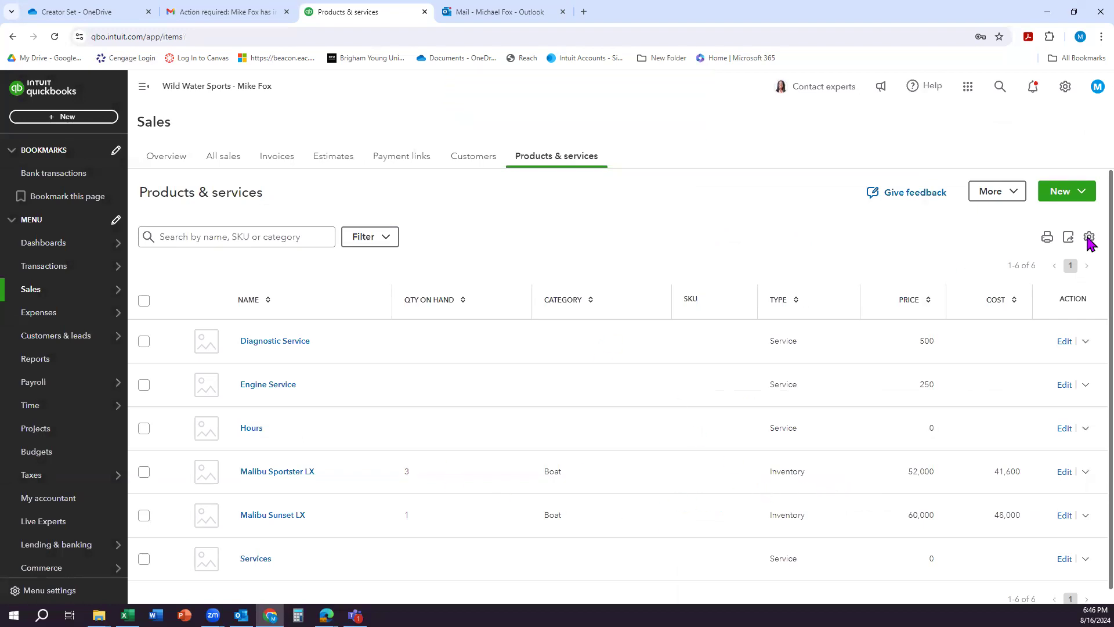
# Step: Open the register of the Long-term business loans account from the chart of accounts and dismiss the register introduction
pyautogui.click(1064, 86)
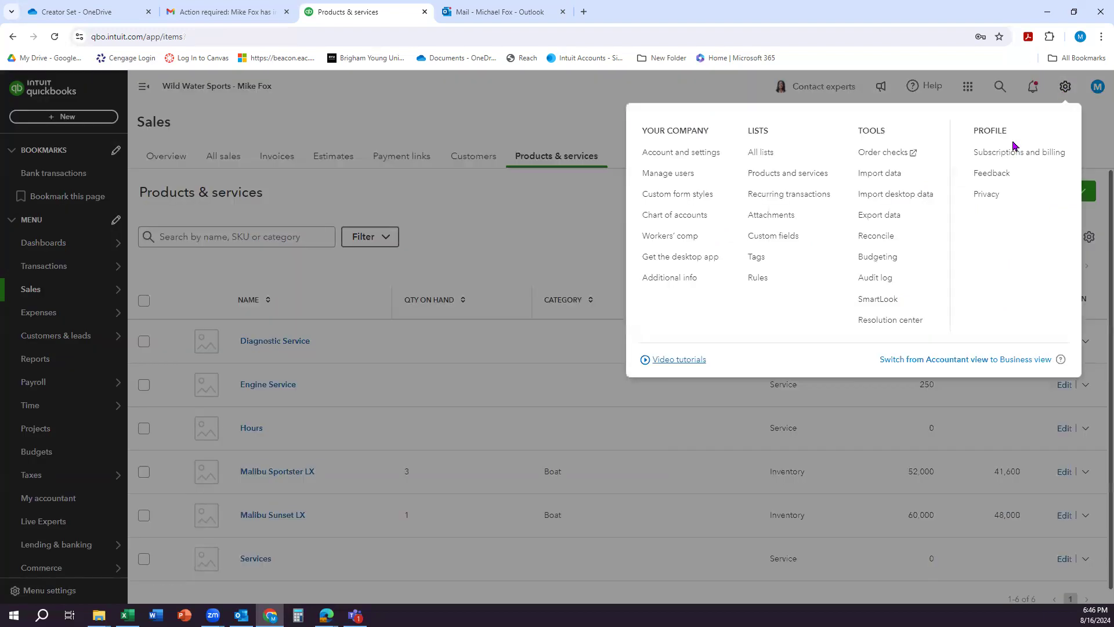
pyautogui.click(691, 222)
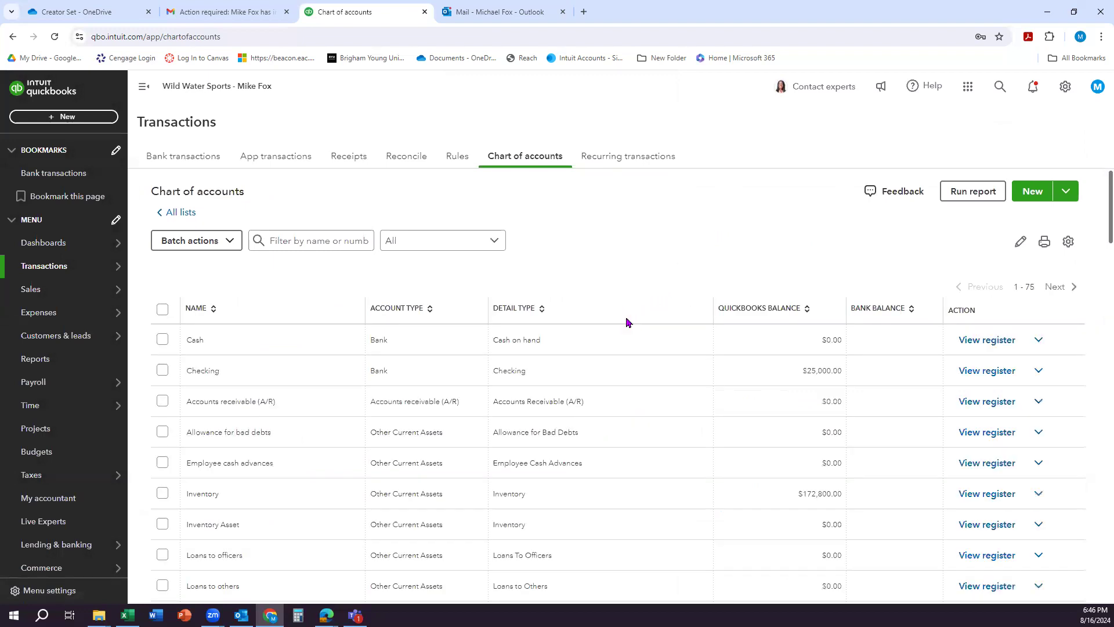
pyautogui.scroll(-2, 683, 486)
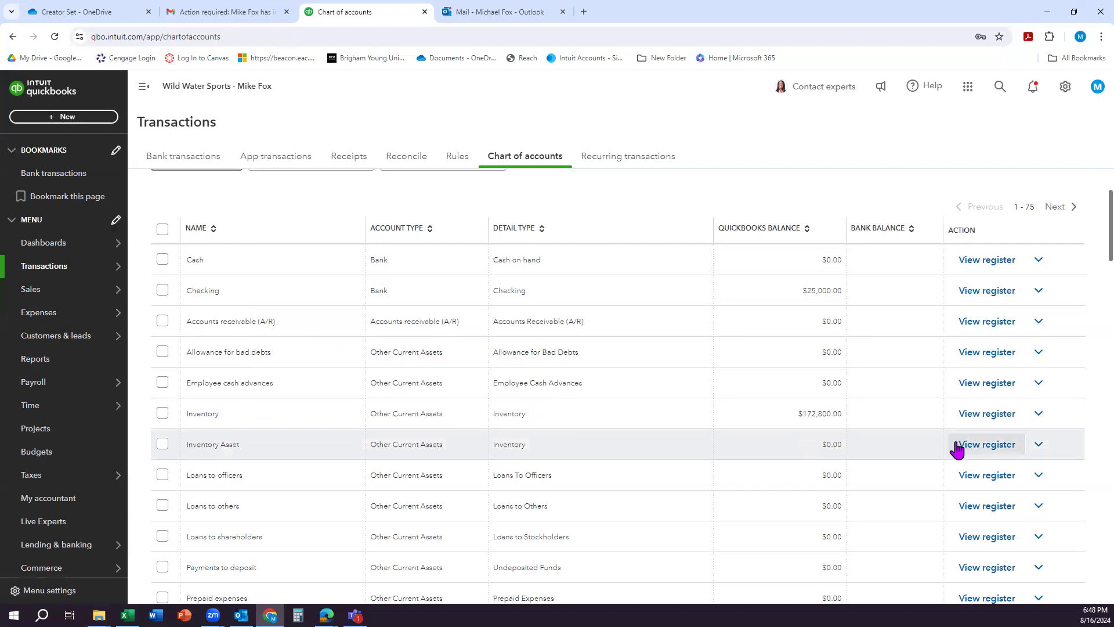
pyautogui.scroll(-3, 959, 470)
pyautogui.scroll(-13, 963, 479)
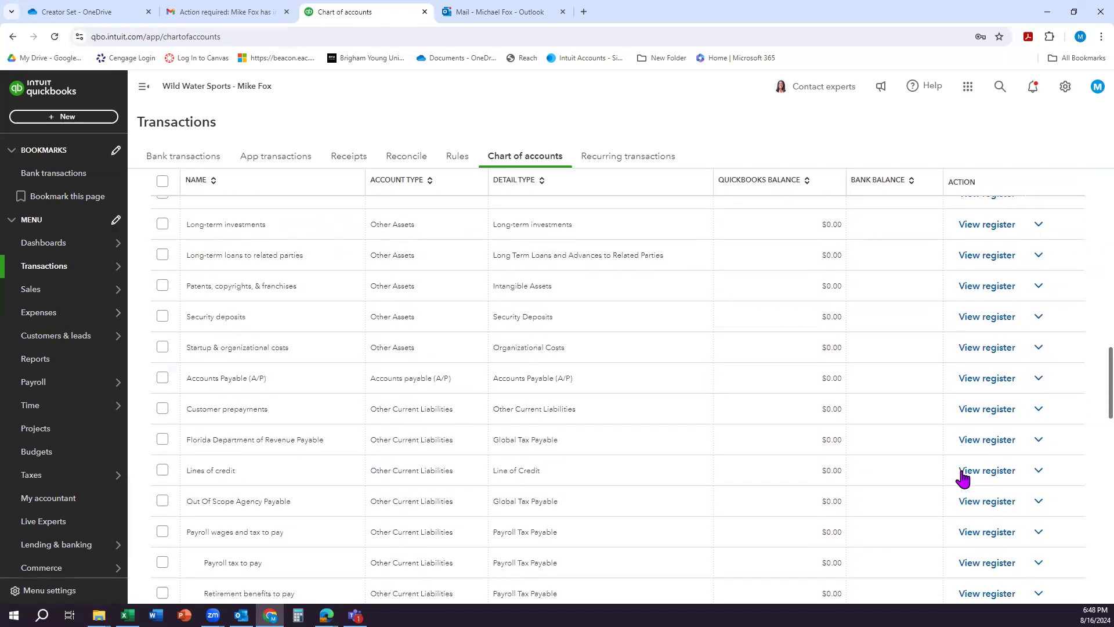
pyautogui.scroll(-5, 962, 477)
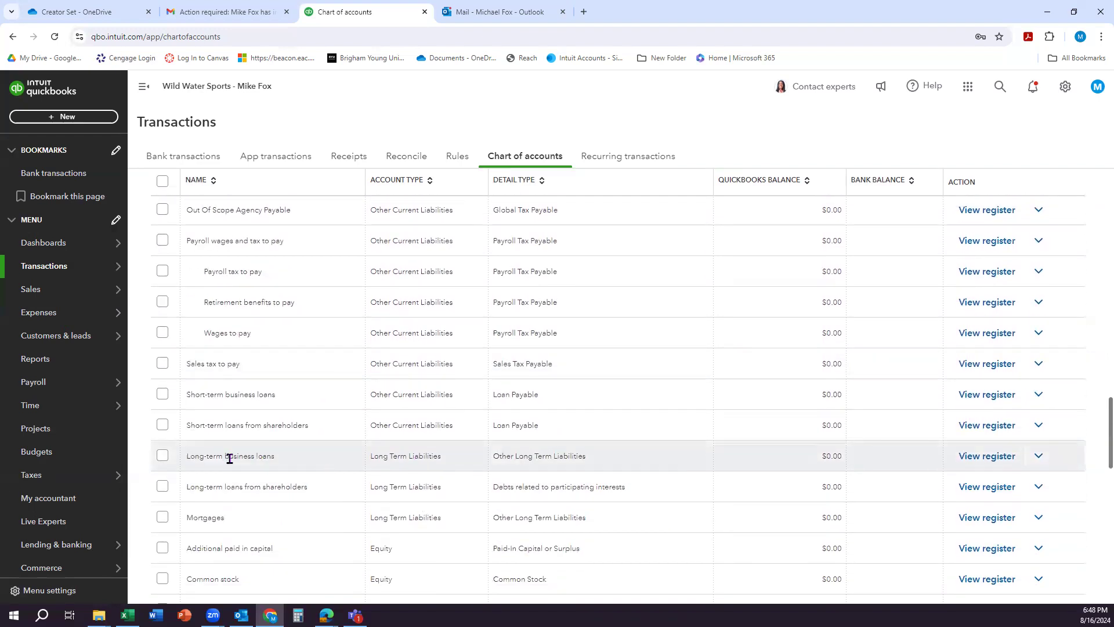
pyautogui.click(974, 460)
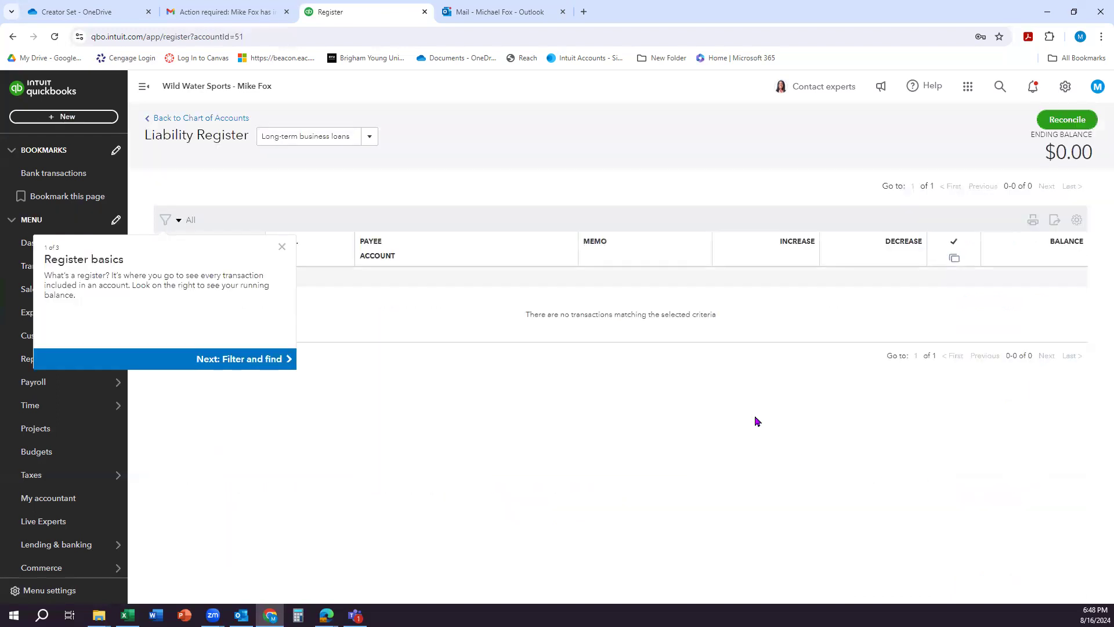
pyautogui.click(283, 251)
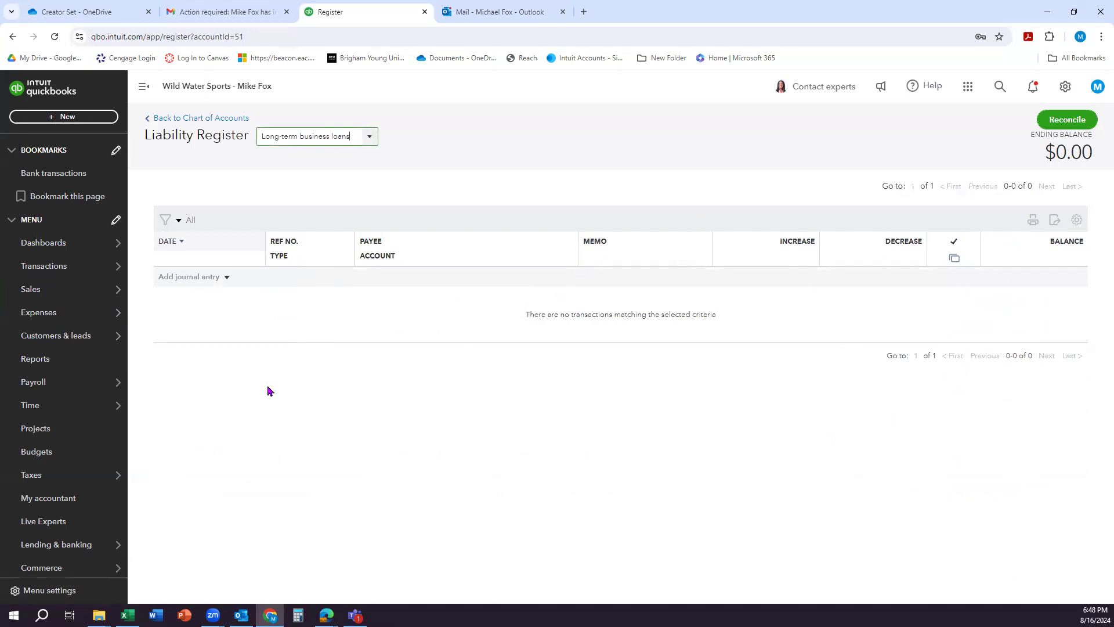
# Step: Start a new journal entry in the Long-term business loans register, dated 12/31/2026
pyautogui.click(206, 277)
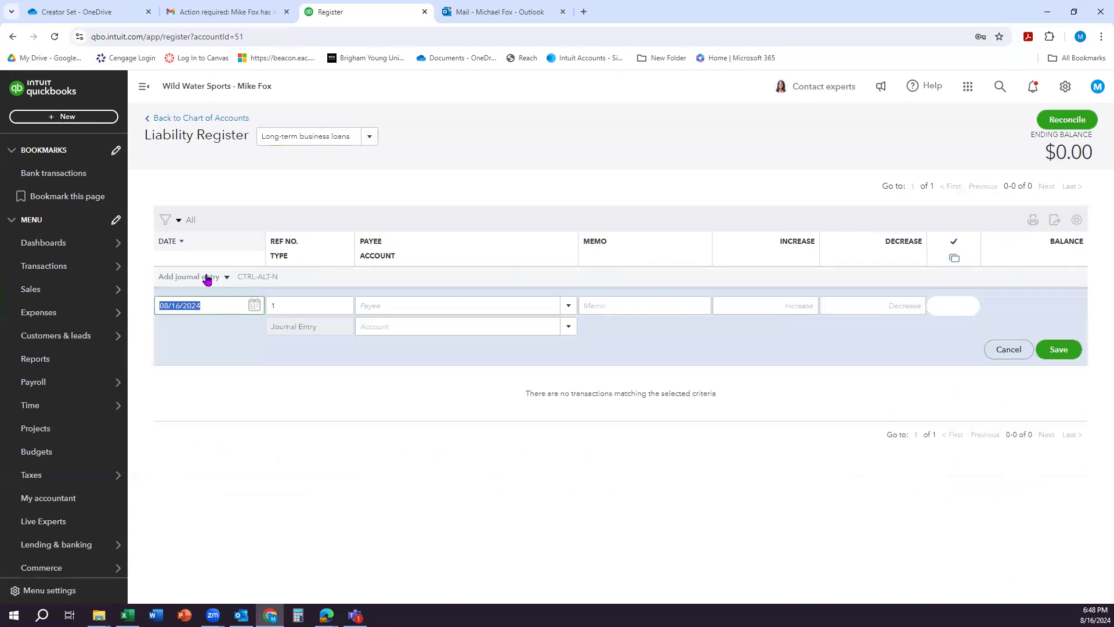
pyautogui.write('12/31/2026')
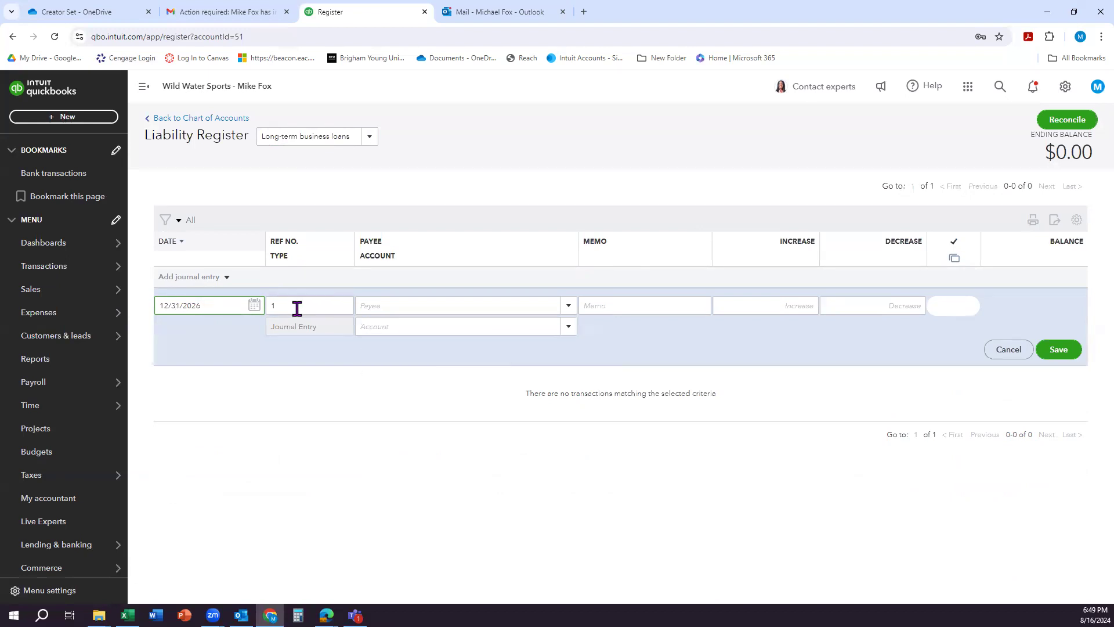
# Step: Add Chase Bank as a new vendor and use it as the payee of the journal entry
pyautogui.click(379, 304)
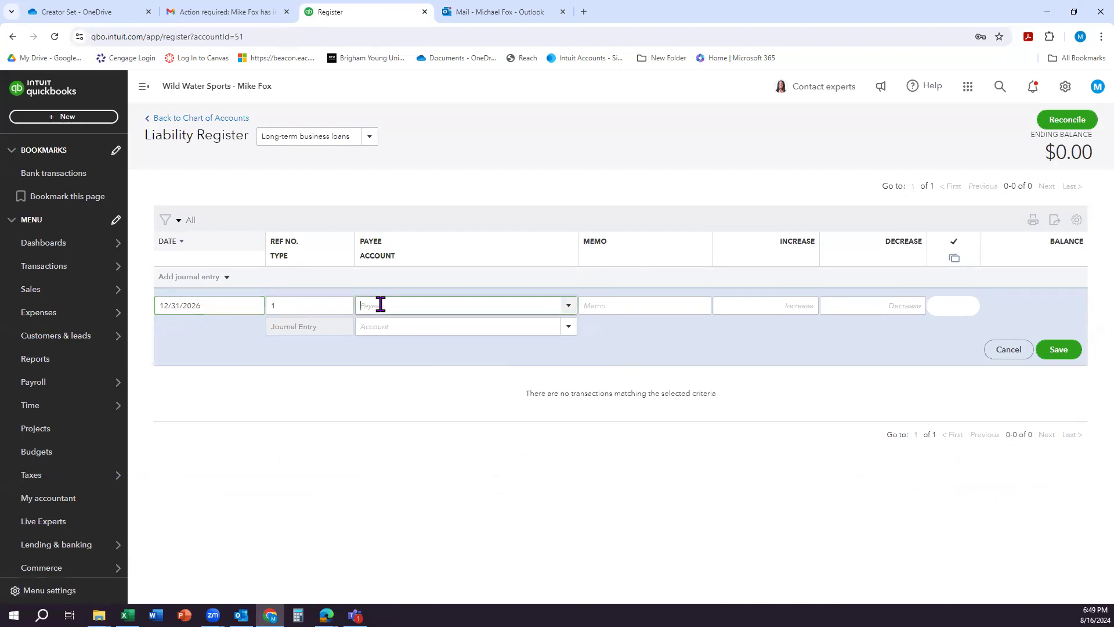
pyautogui.write('Chase Bank')
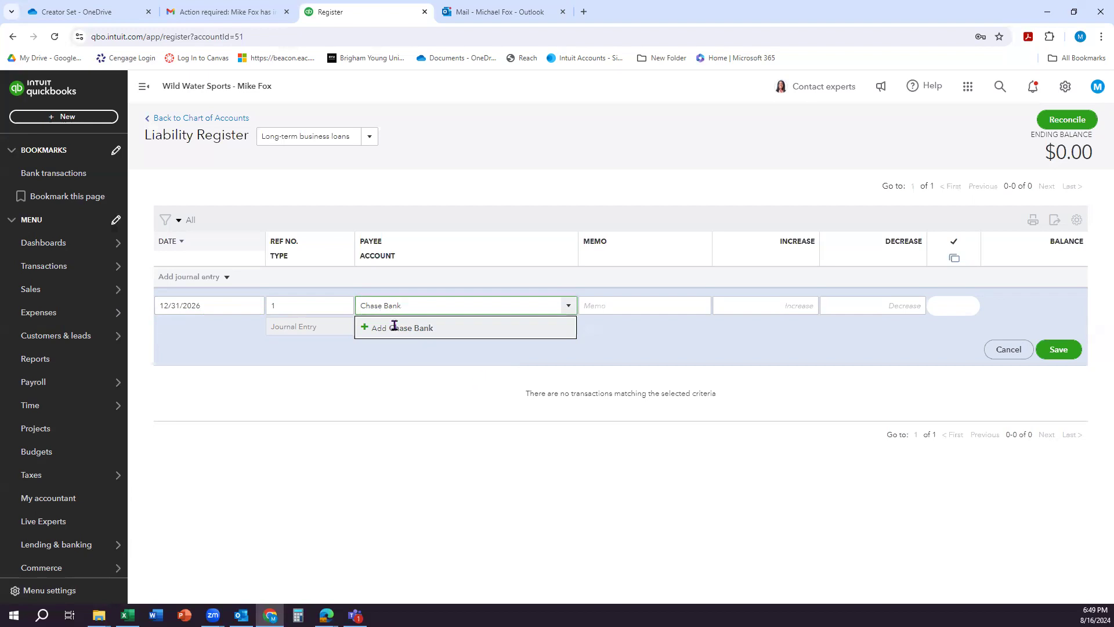
pyautogui.click(394, 328)
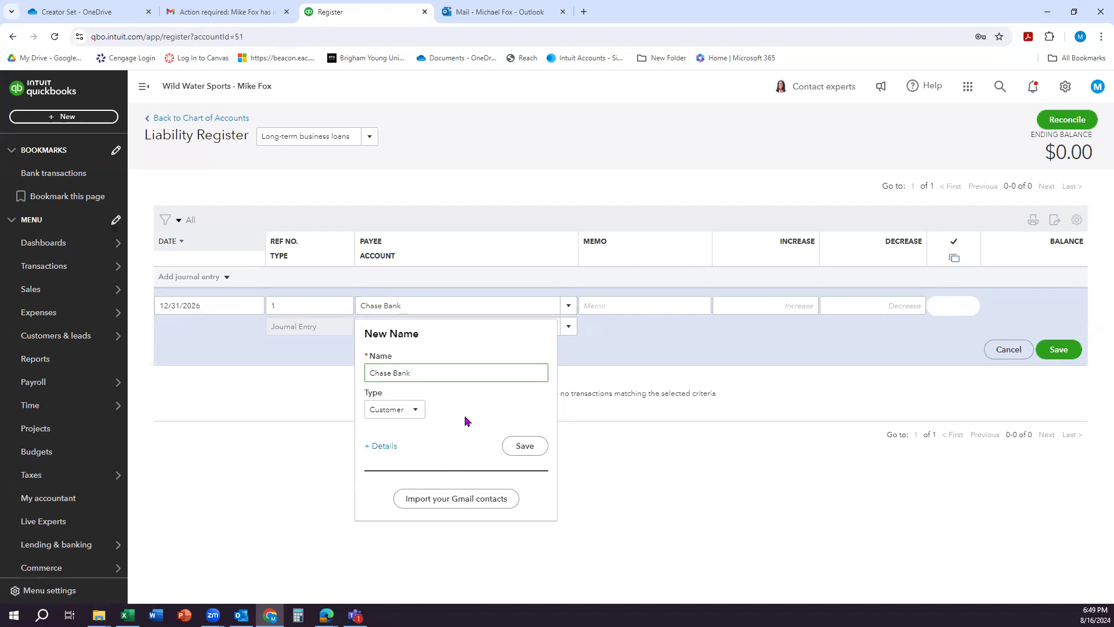
pyautogui.click(414, 412)
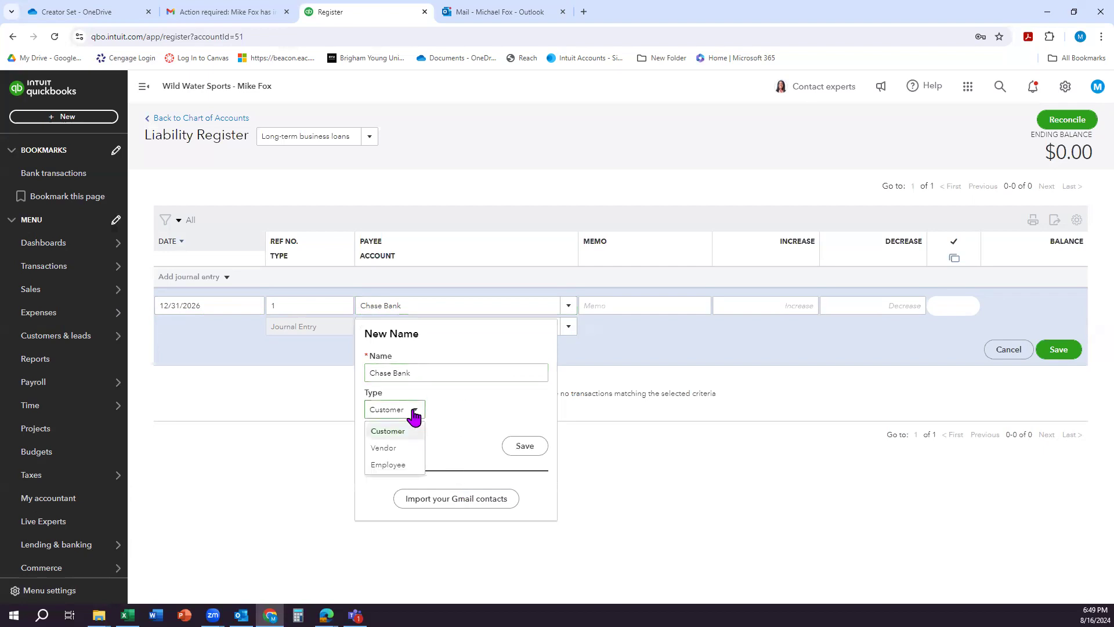
pyautogui.click(396, 452)
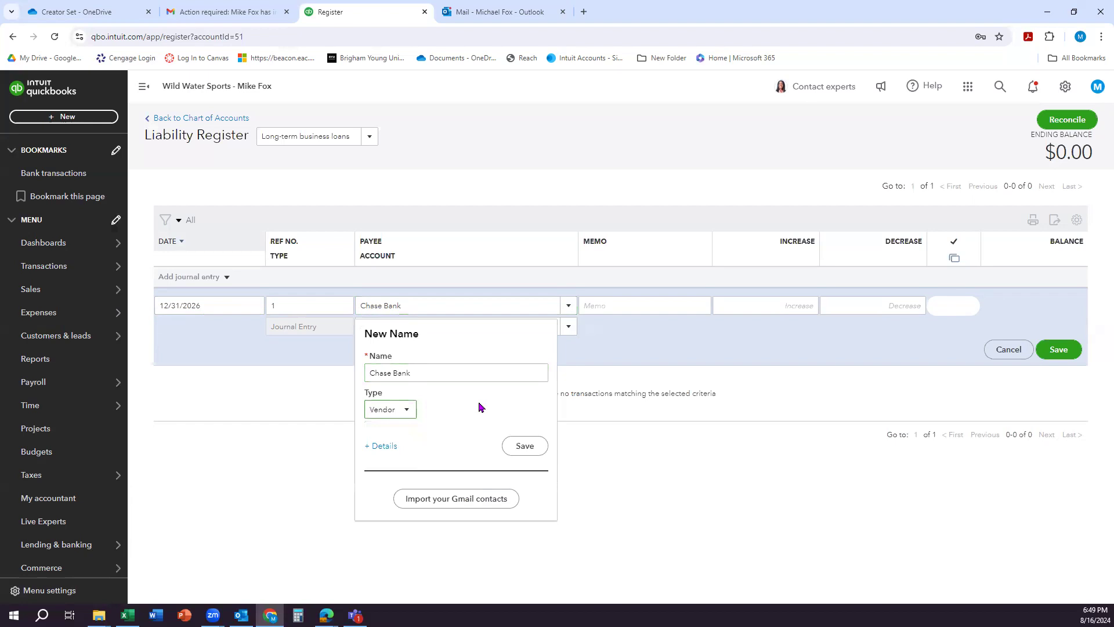
pyautogui.click(524, 446)
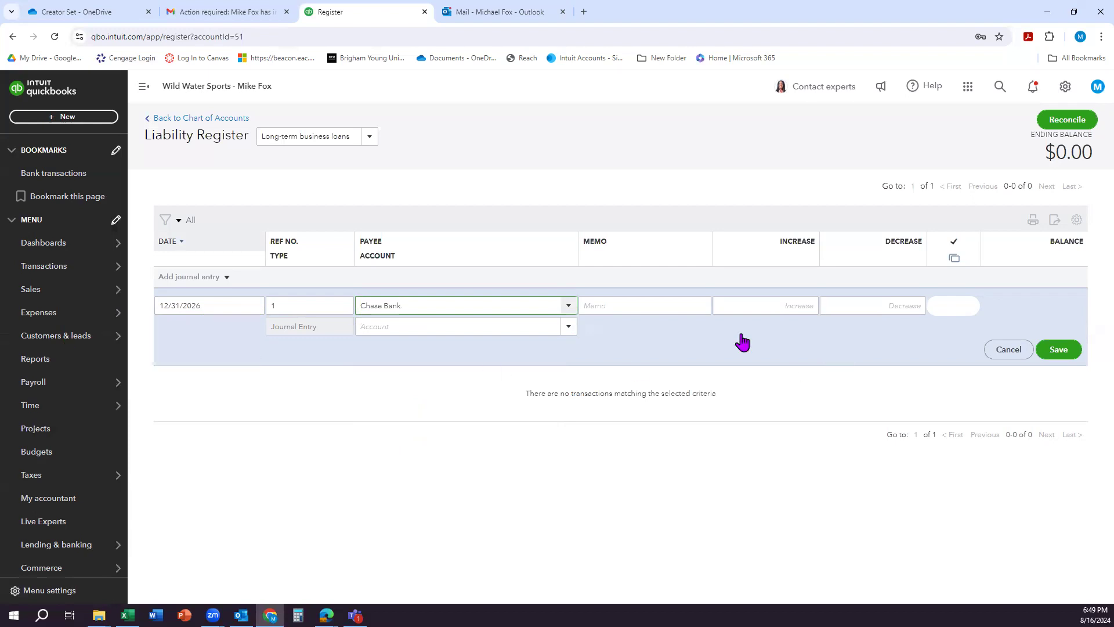
# Step: Set the journal entry's account to Opening balance equity and its increase amount to 5,000
pyautogui.click(568, 328)
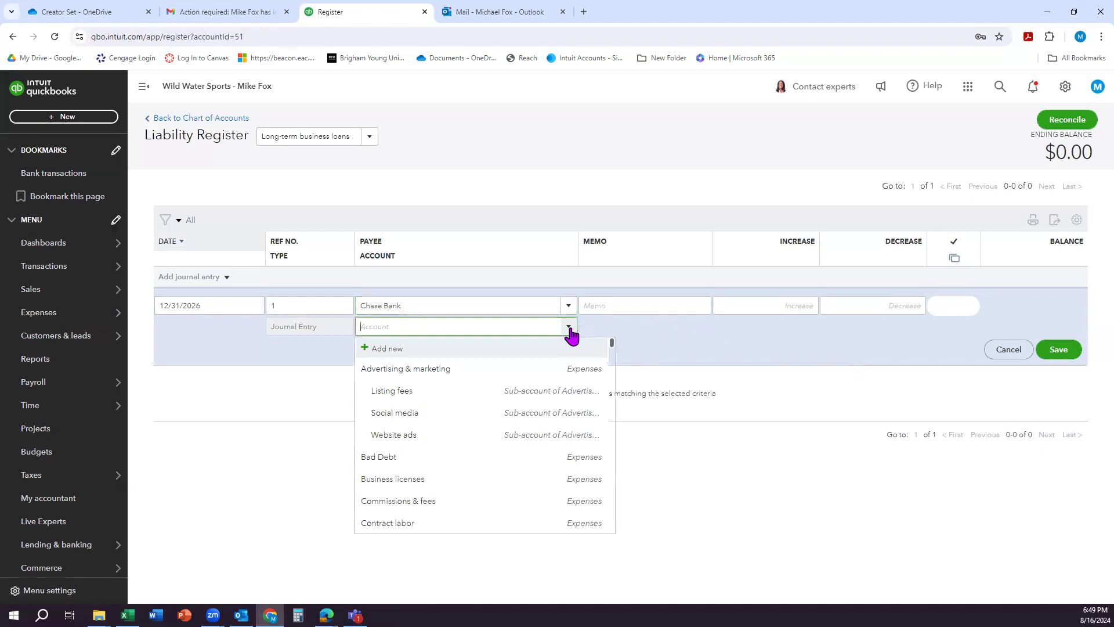
pyautogui.write('Opening balance equity')
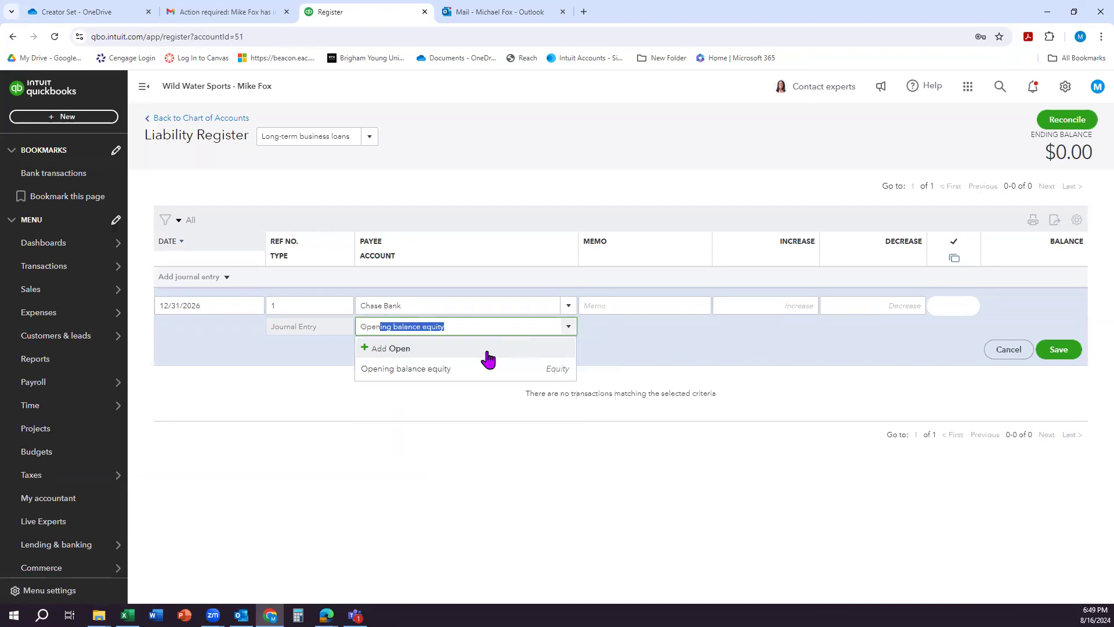
pyautogui.click(472, 369)
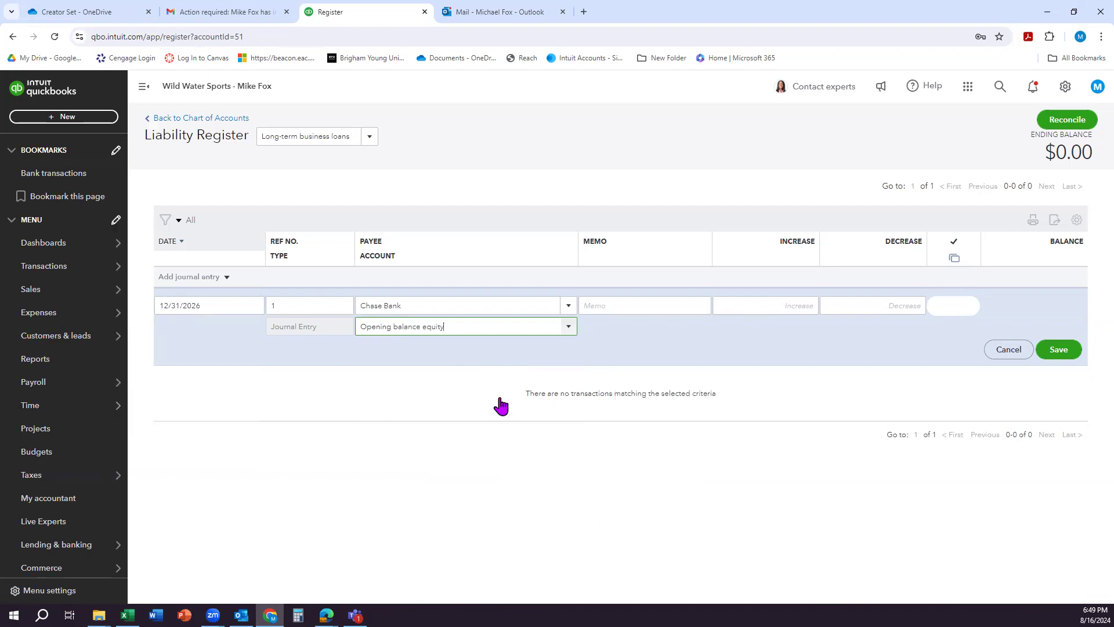
pyautogui.click(781, 311)
pyautogui.write('5,00')
pyautogui.write('000')
pyautogui.click(784, 333)
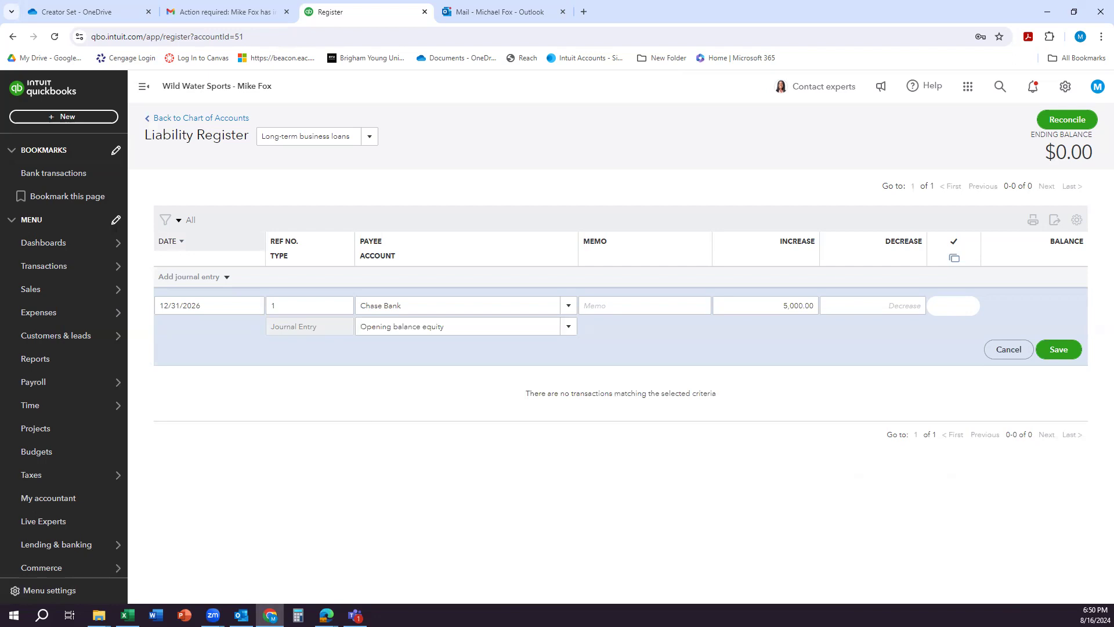
# Step: Save the Chase Bank journal entry and return to the chart of accounts
pyautogui.click(803, 307)
pyautogui.click(773, 306)
pyautogui.press('Tab')
pyautogui.click(1057, 350)
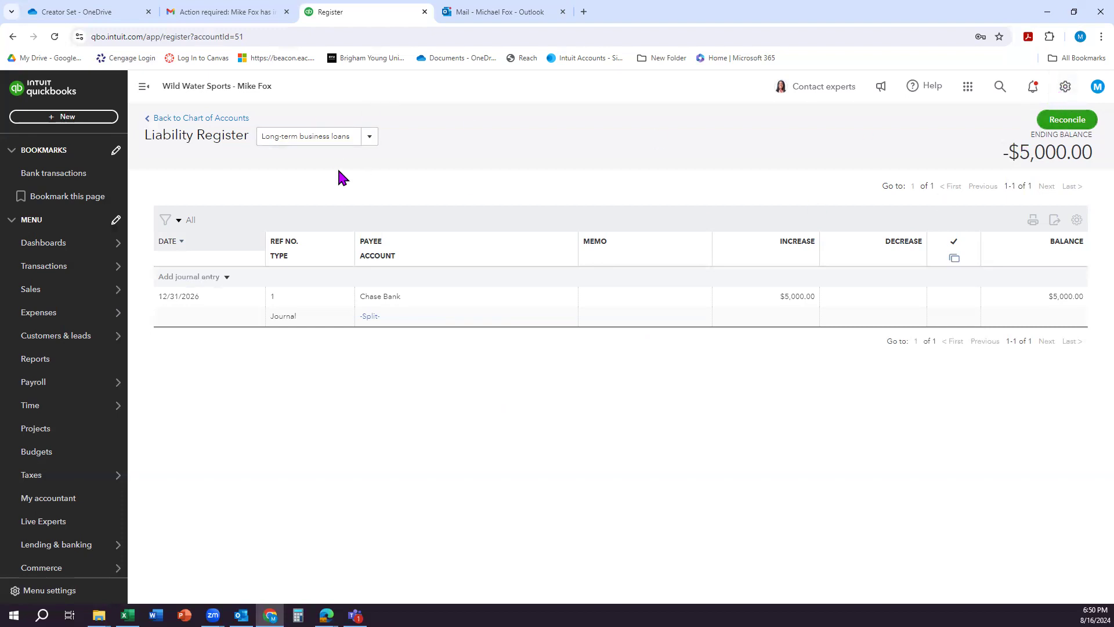
pyautogui.click(188, 120)
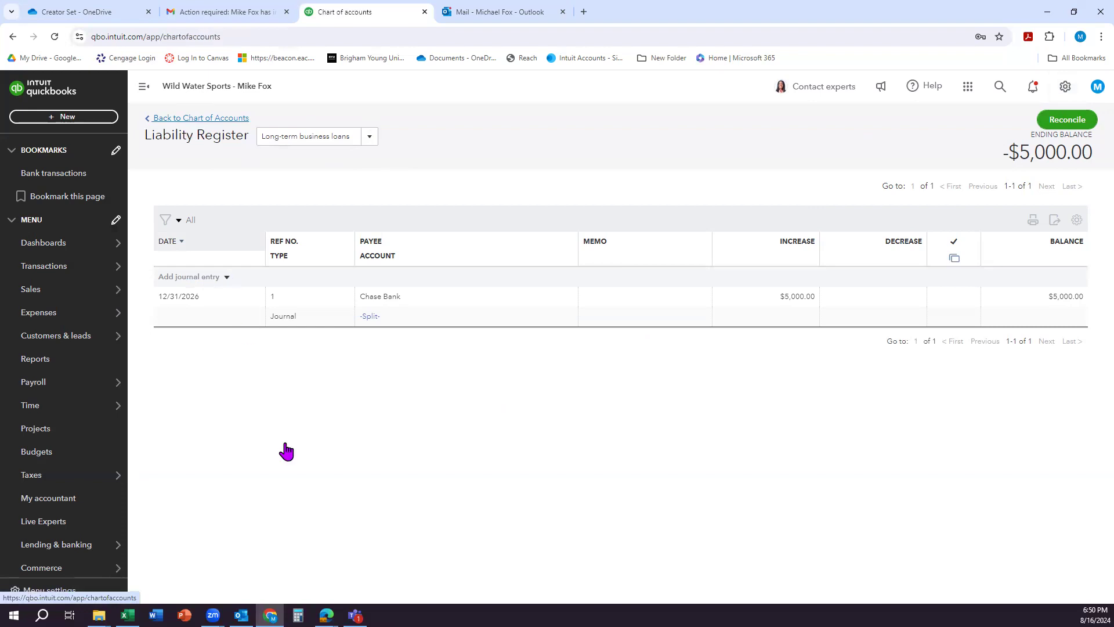
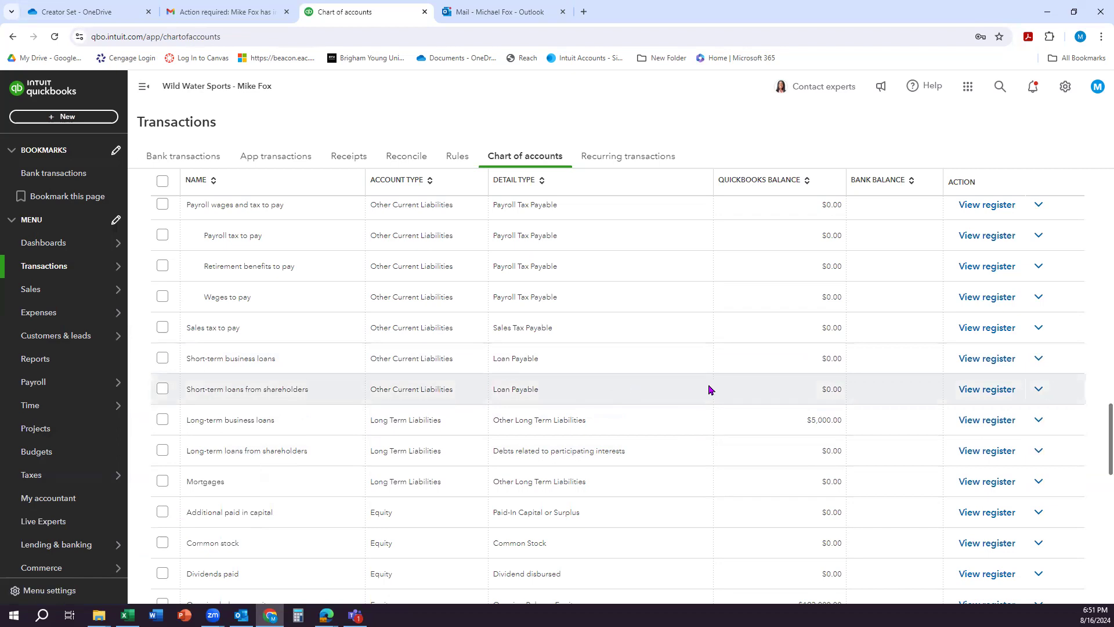
# Step: Start a new deposit in the Prepaid expenses register, dated 12/31/2026
pyautogui.scroll(15, 709, 388)
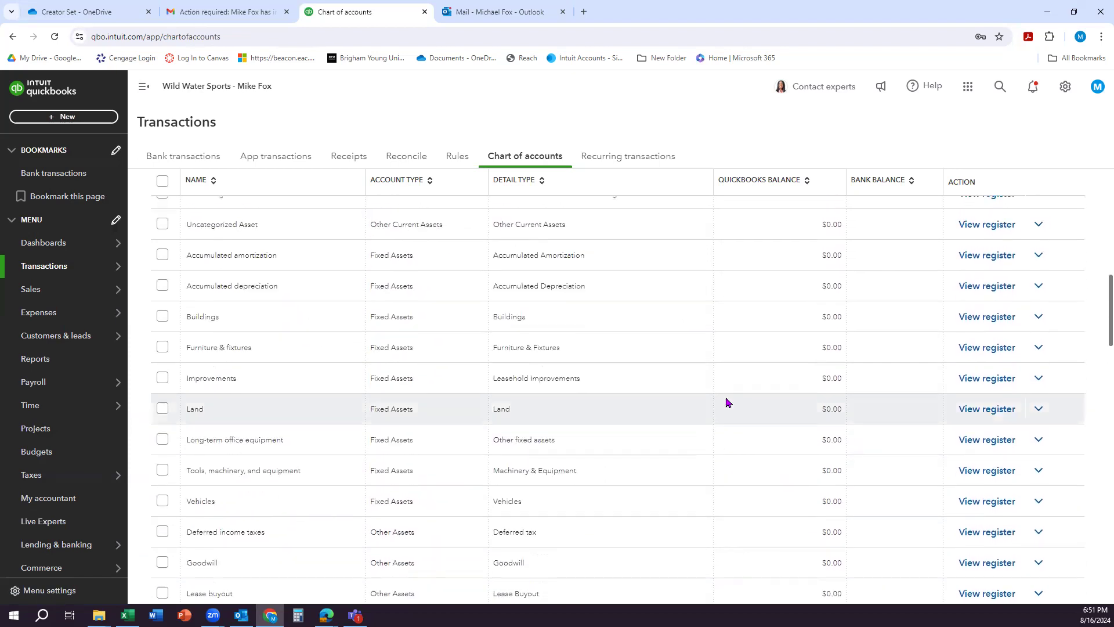
pyautogui.scroll(10, 726, 402)
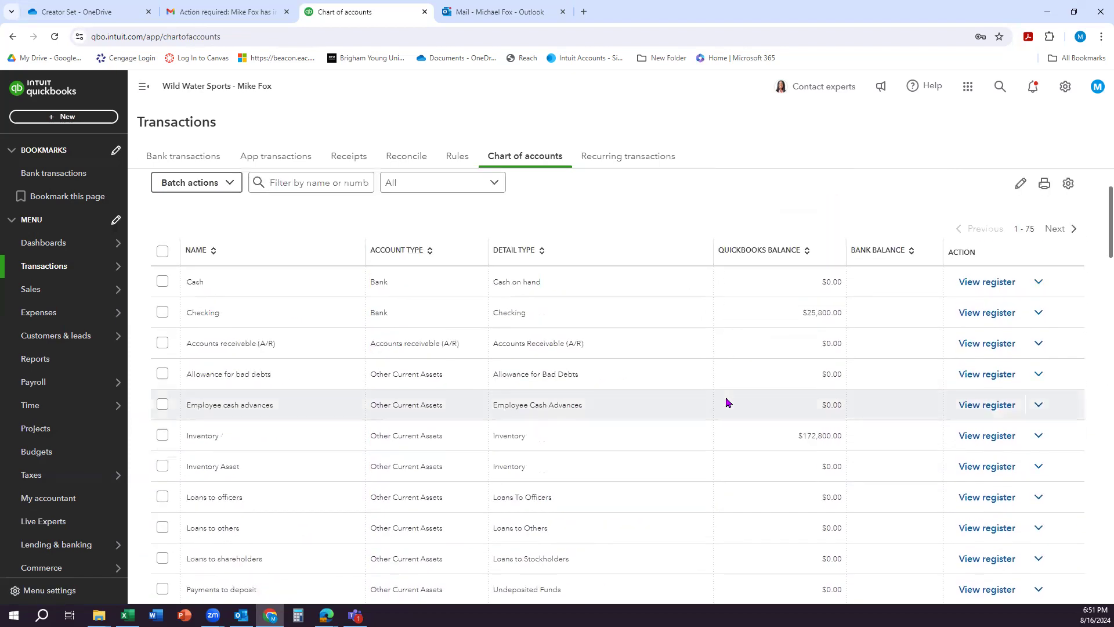
pyautogui.scroll(-3, 726, 402)
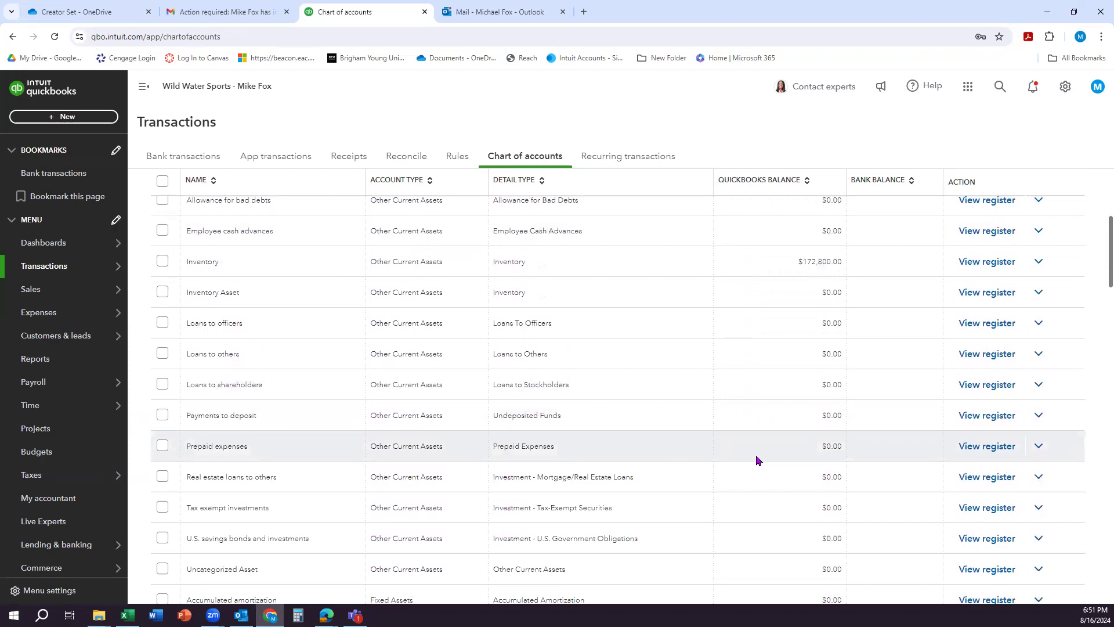
pyautogui.click(985, 449)
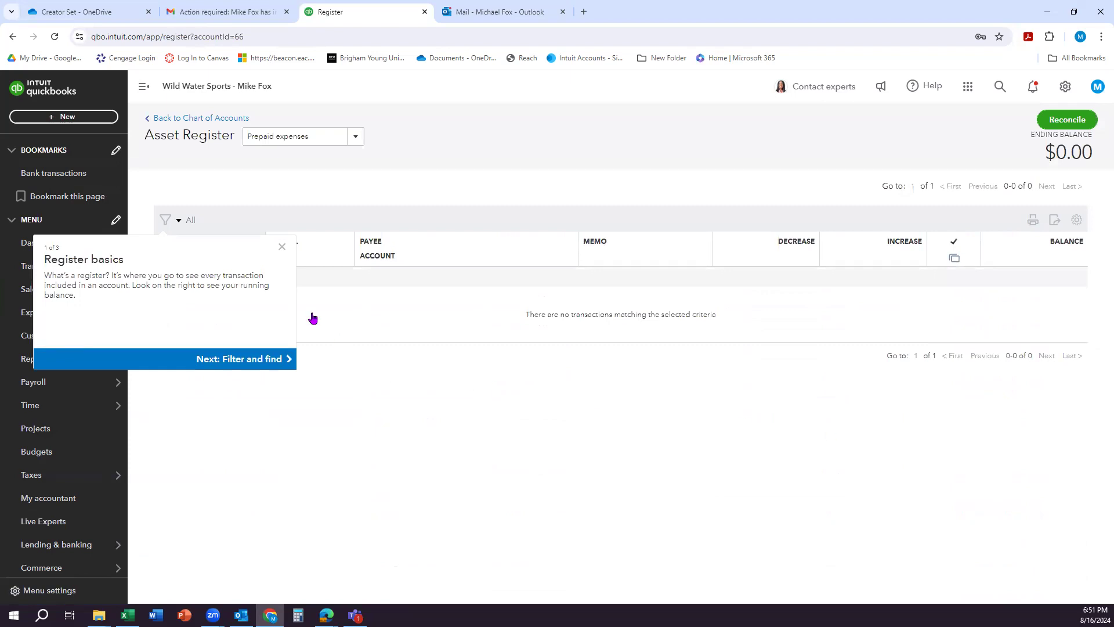
pyautogui.click(281, 247)
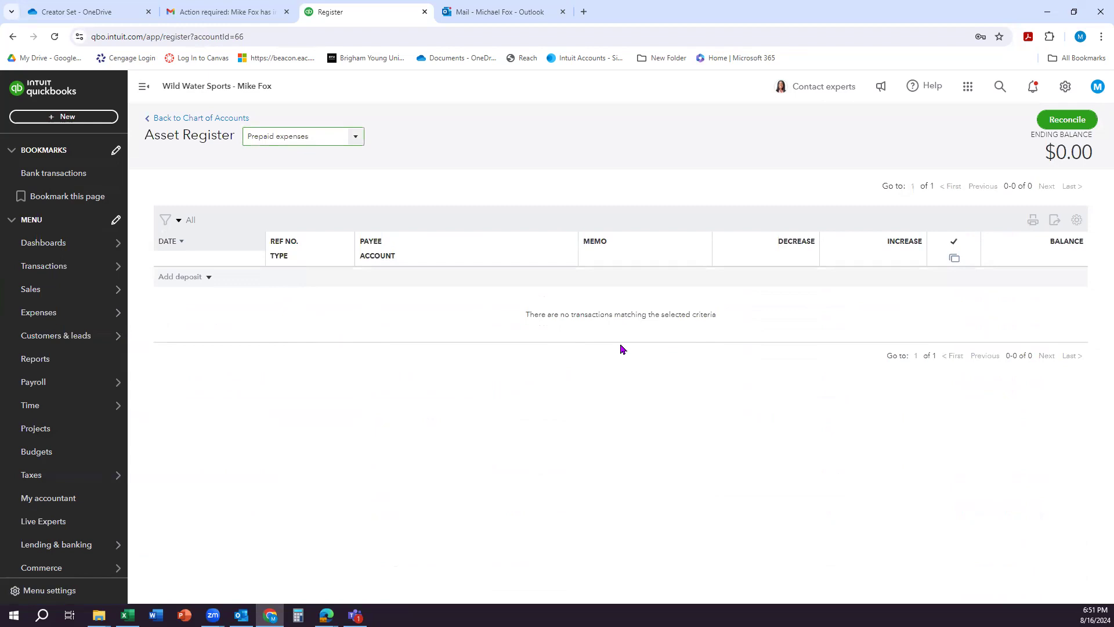
pyautogui.click(196, 277)
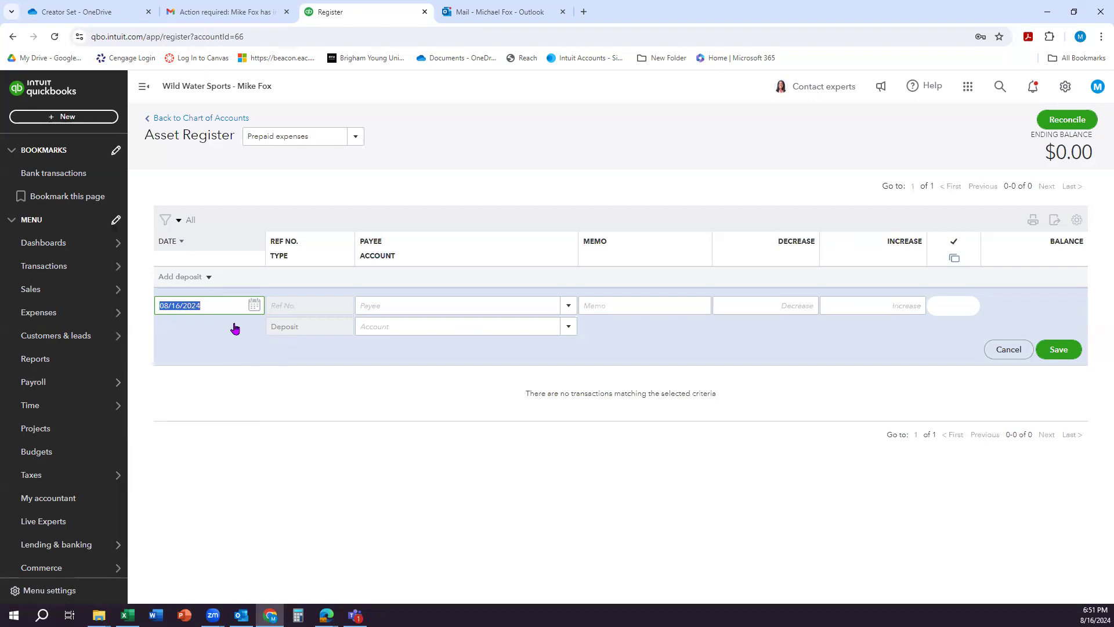
pyautogui.write('12/31/2028')
# Step: Add Allstate Insurance as a new vendor and use it as the payee of the deposit
pyautogui.click(535, 306)
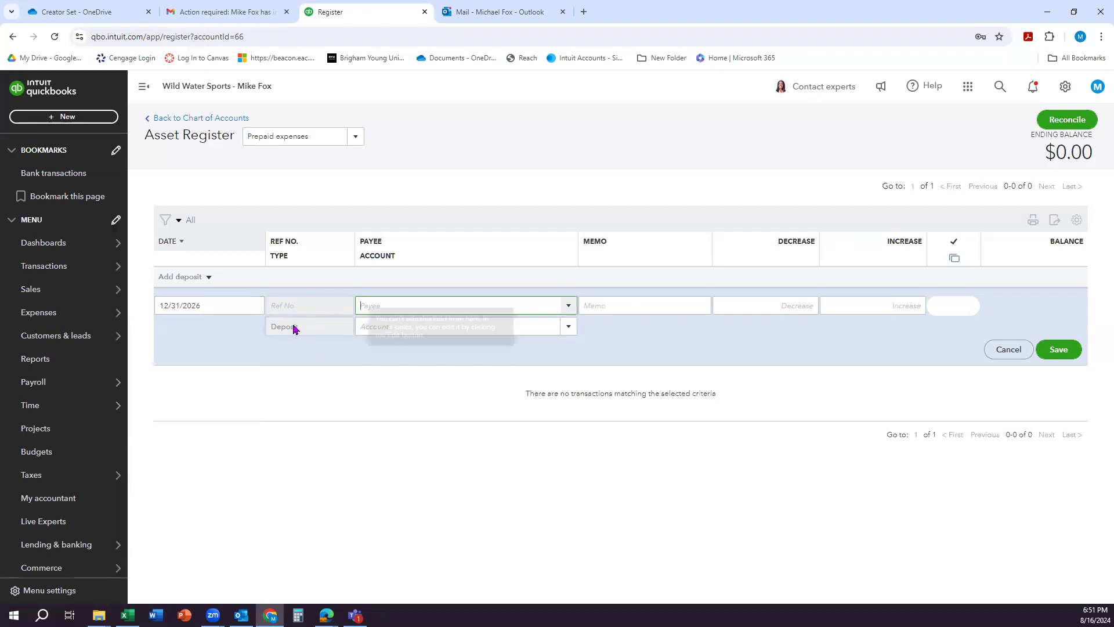
pyautogui.write('Alls')
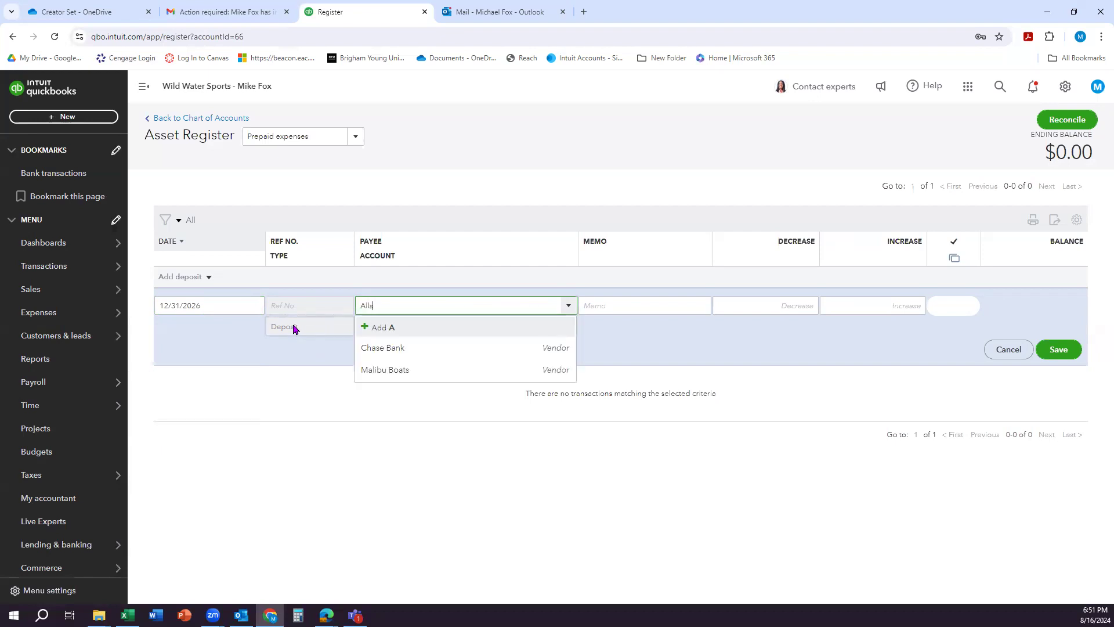
pyautogui.write('tate Insur')
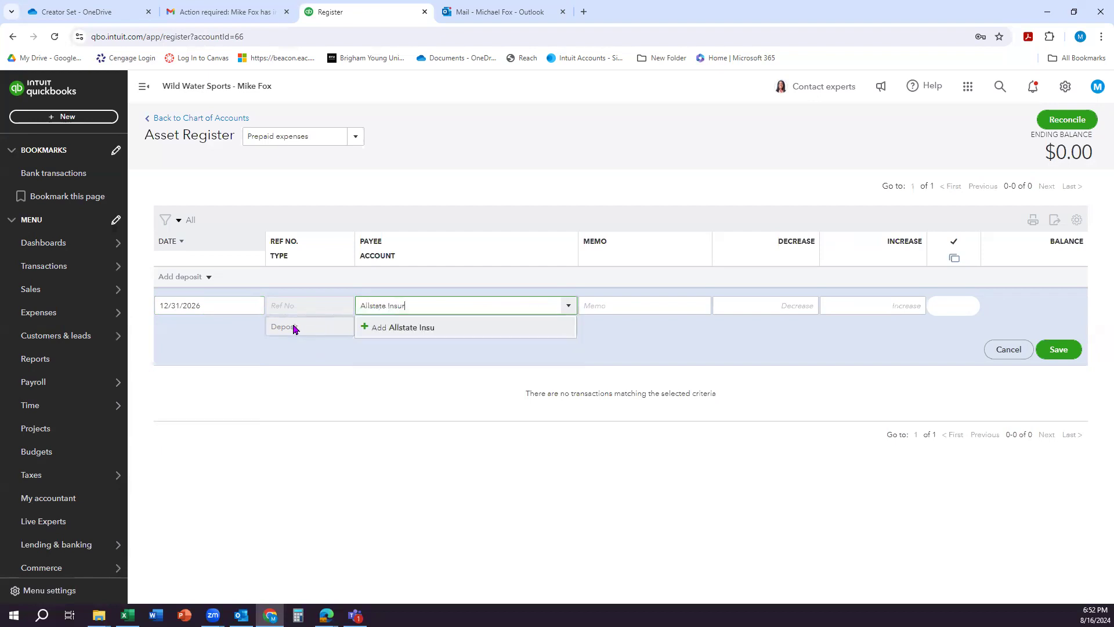
pyautogui.write('ance')
pyautogui.click(383, 328)
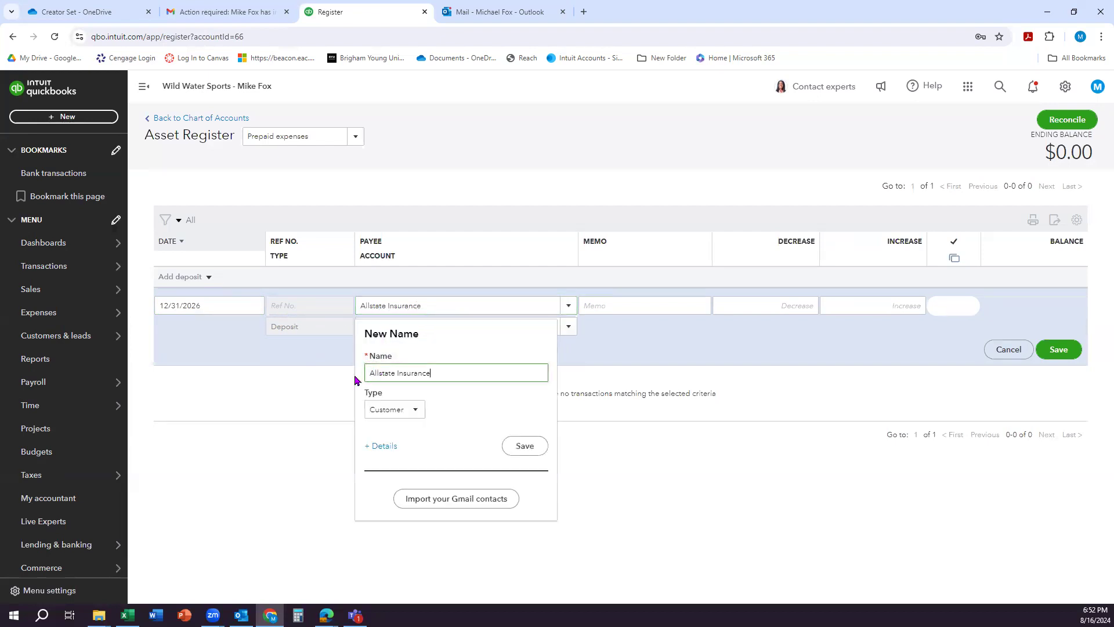
pyautogui.click(403, 413)
pyautogui.click(383, 448)
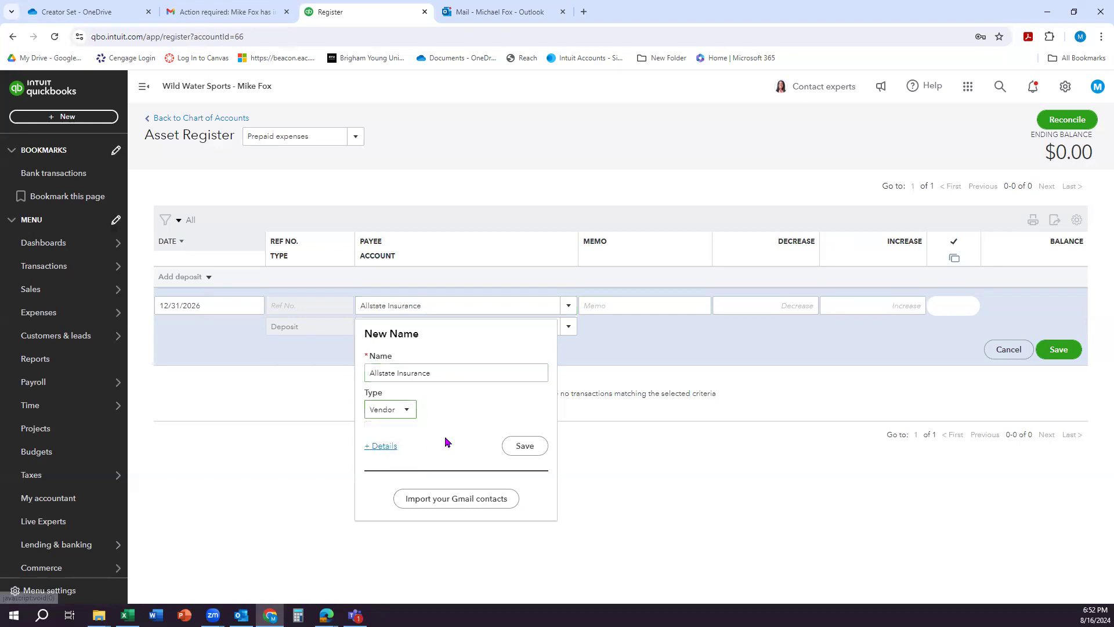
pyautogui.click(523, 447)
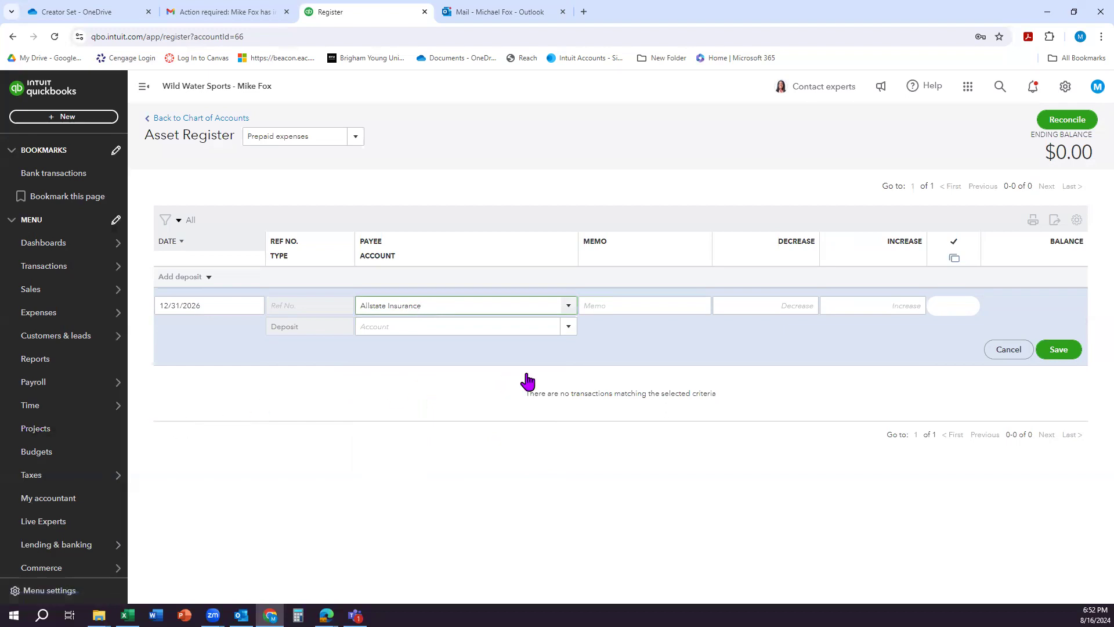
# Step: Assign the deposit to Opening balance equity with an increase of 15,000 and save it
pyautogui.click(567, 328)
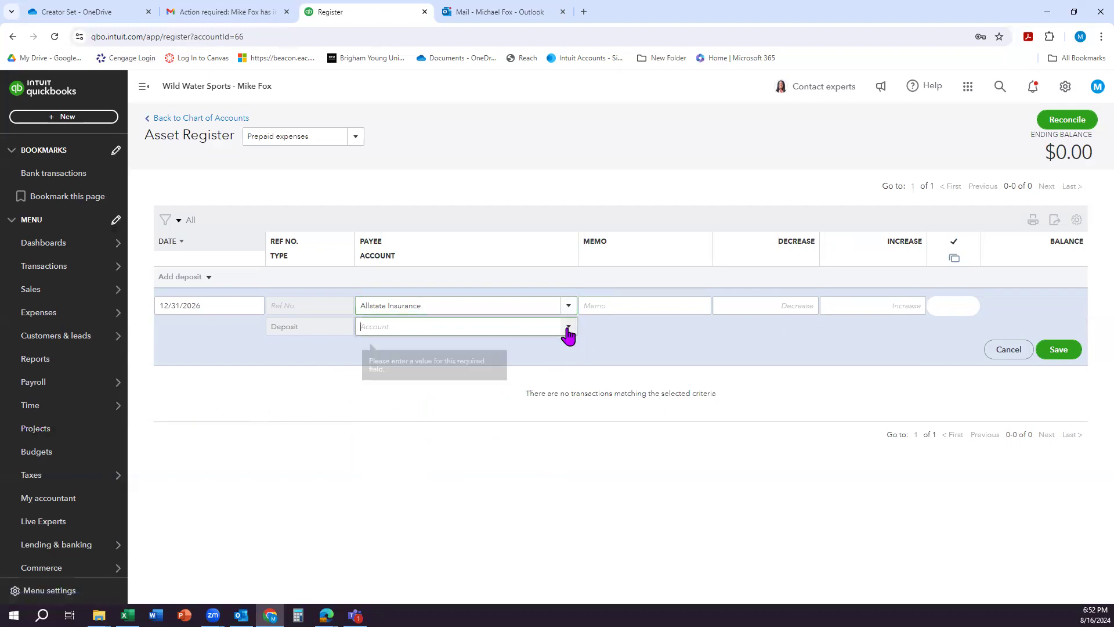
pyautogui.write('Opening balance equity')
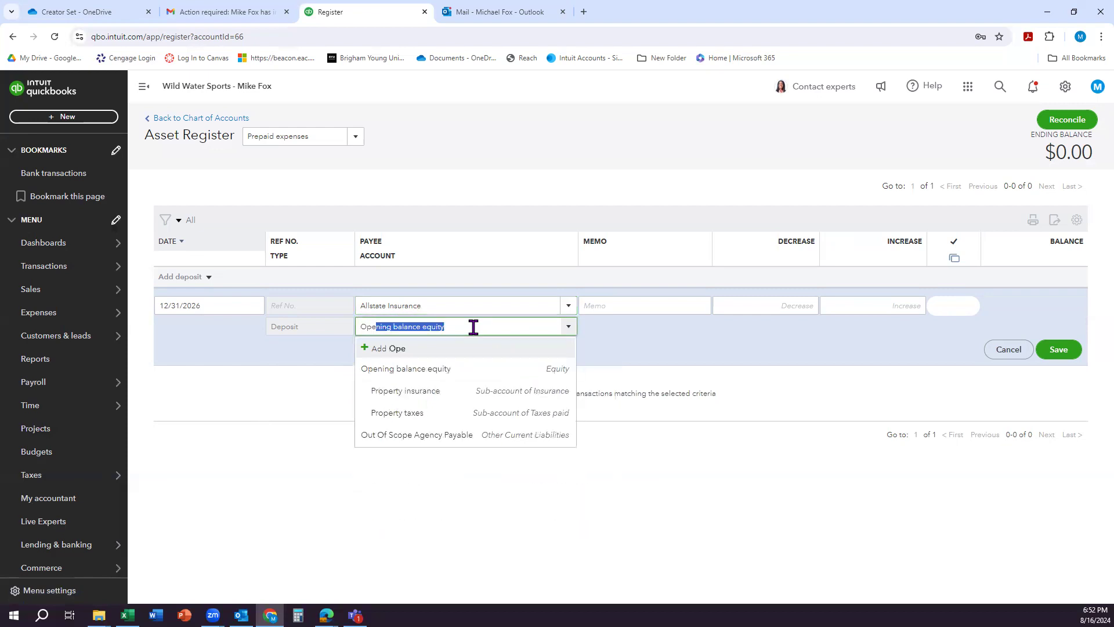
pyautogui.press('Return')
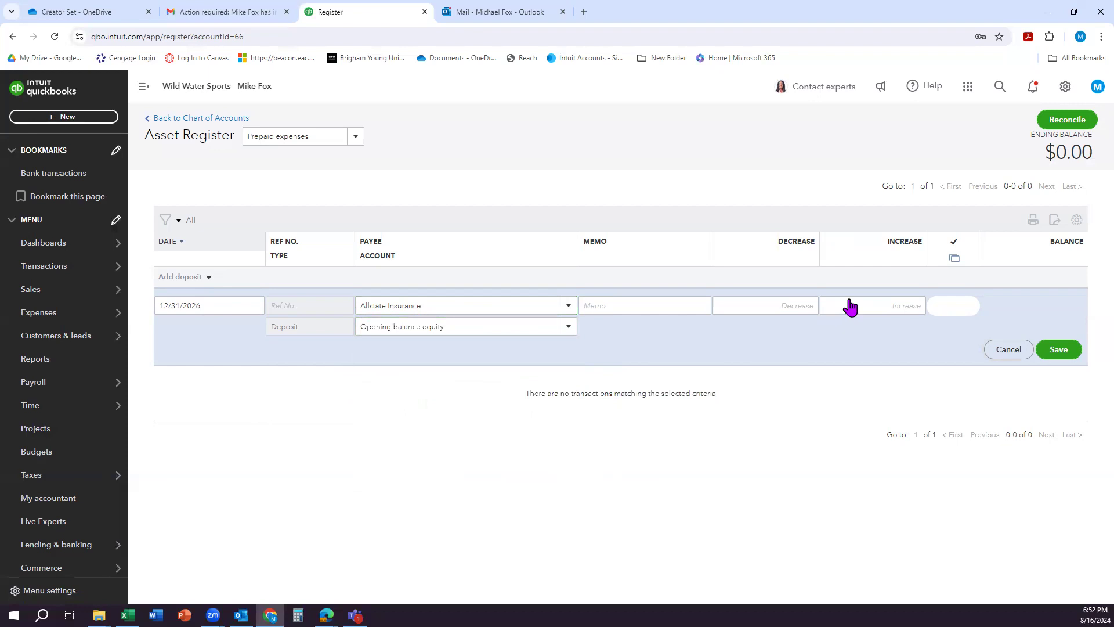
pyautogui.click(880, 310)
pyautogui.write('15000')
pyautogui.click(1057, 349)
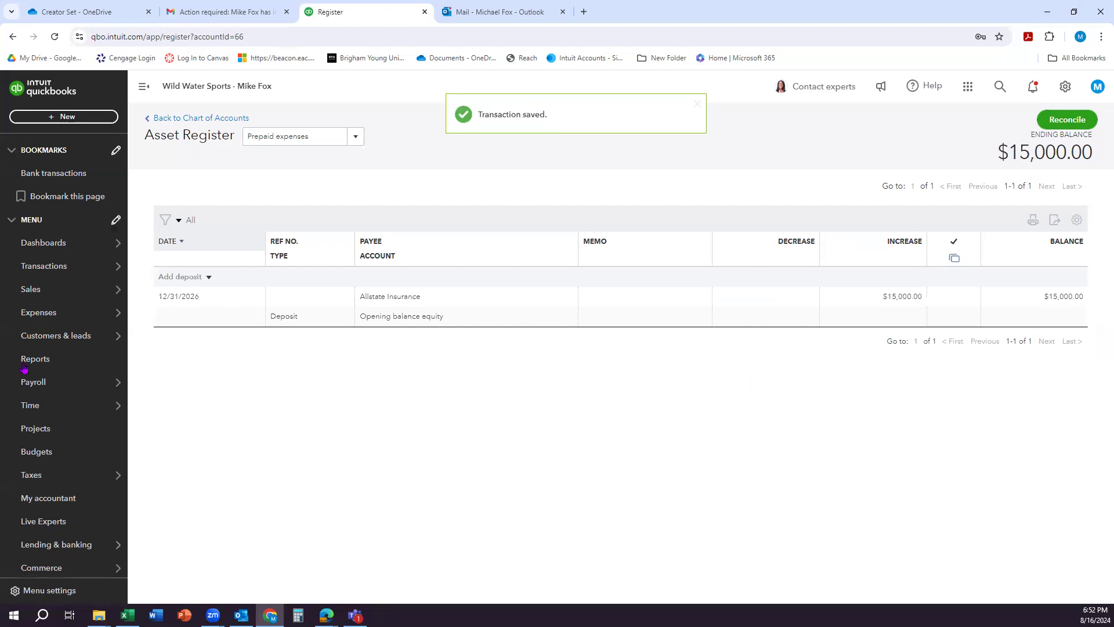
# Step: Return to the chart of accounts and examine the balances of the asset, liability and equity accounts
pyautogui.click(192, 119)
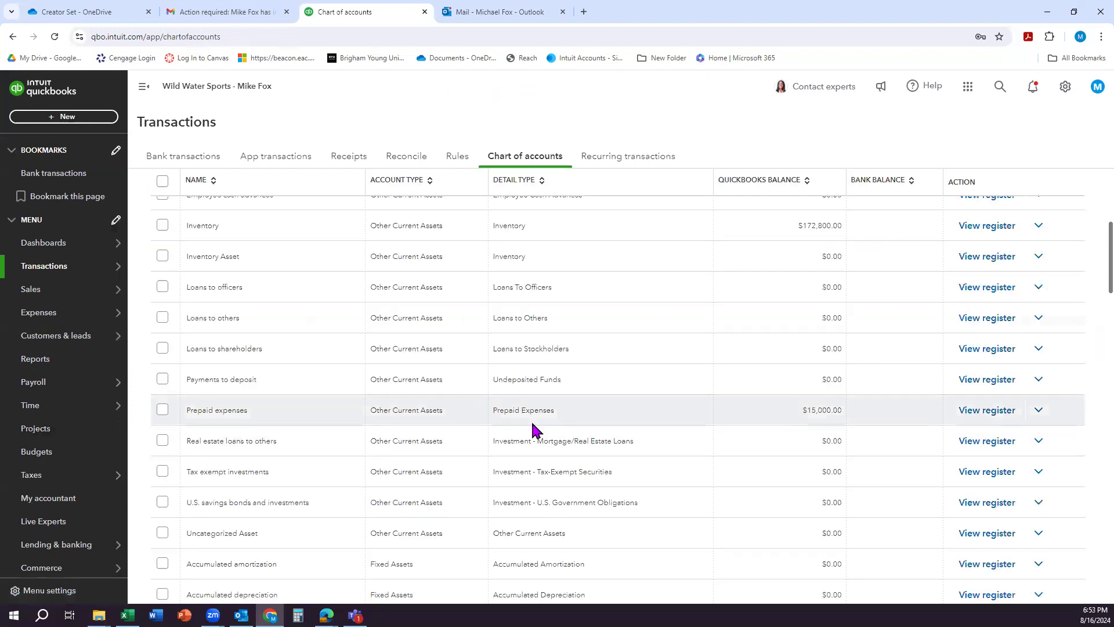
pyautogui.scroll(-10, 546, 423)
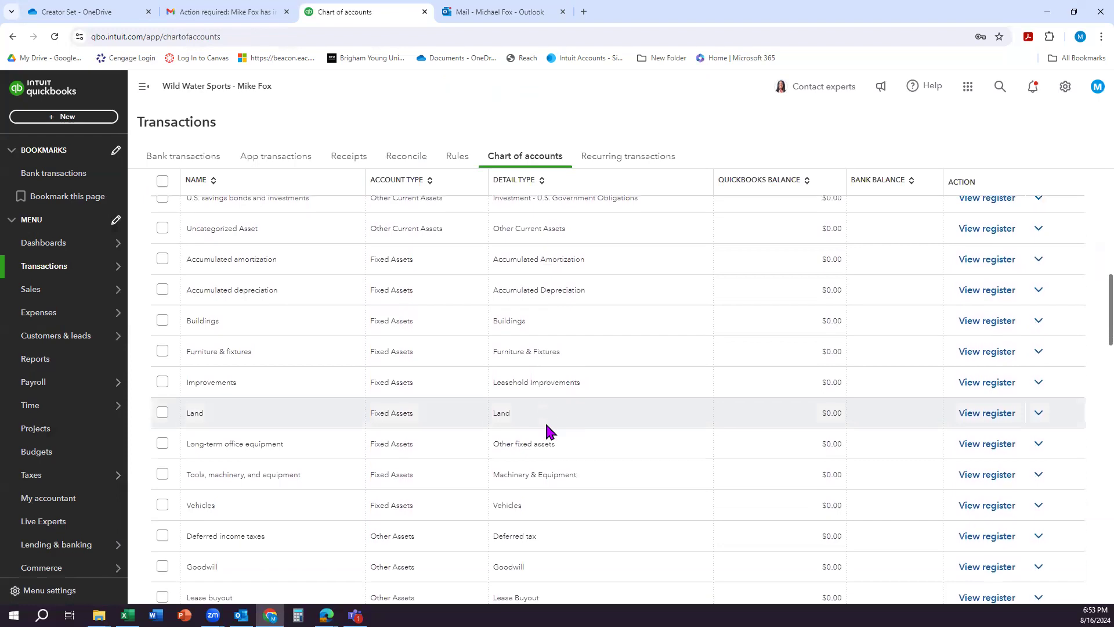
pyautogui.scroll(-5, 548, 432)
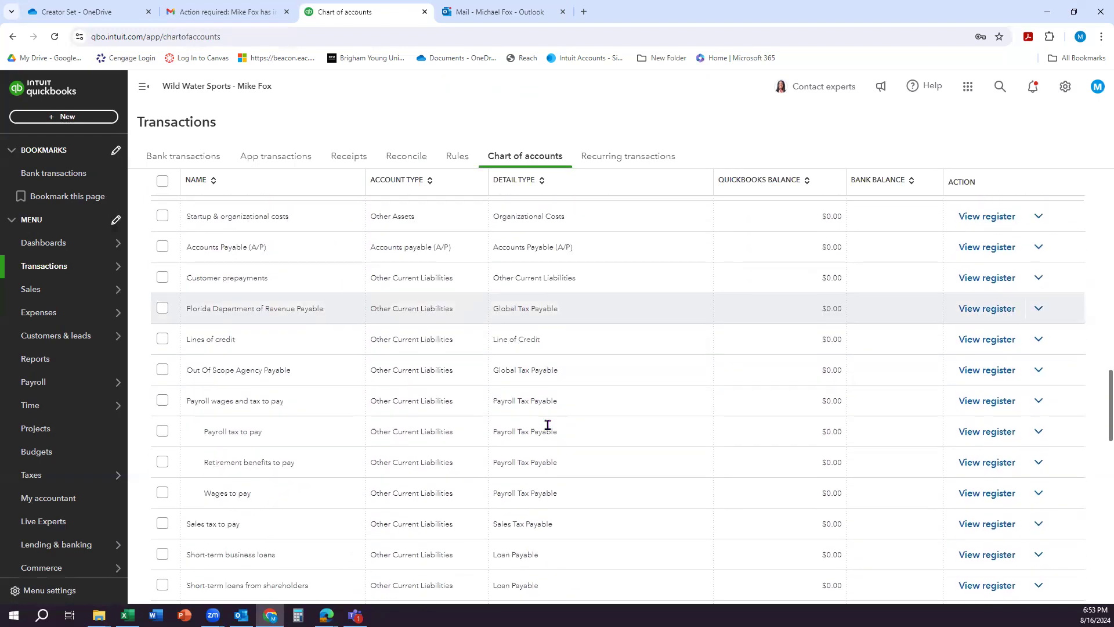
pyautogui.scroll(15, 434, 410)
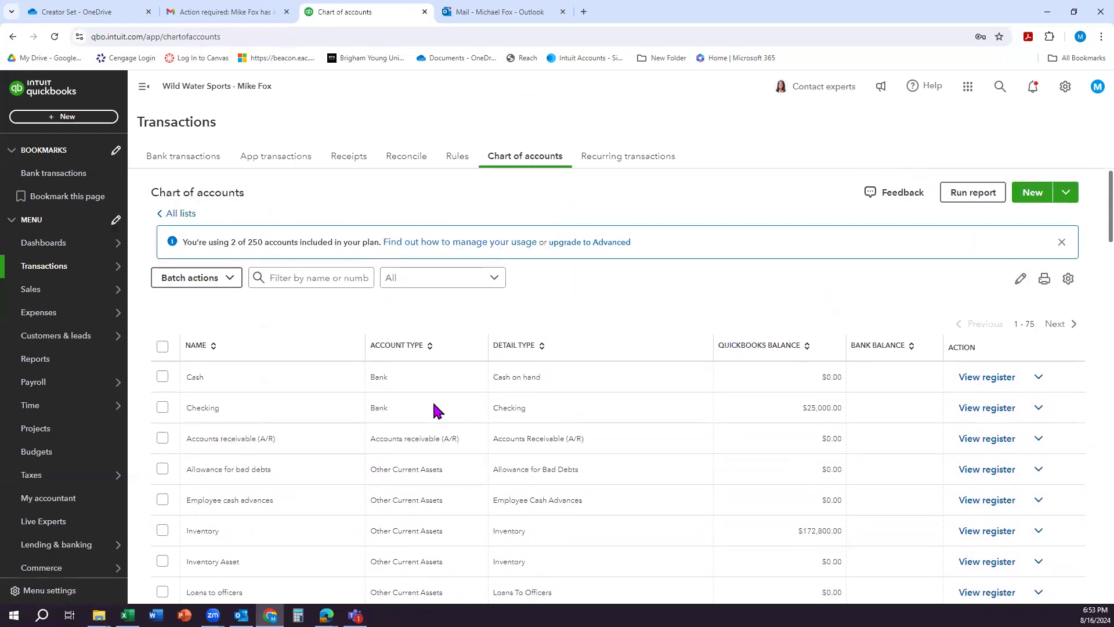
pyautogui.scroll(-2, 434, 406)
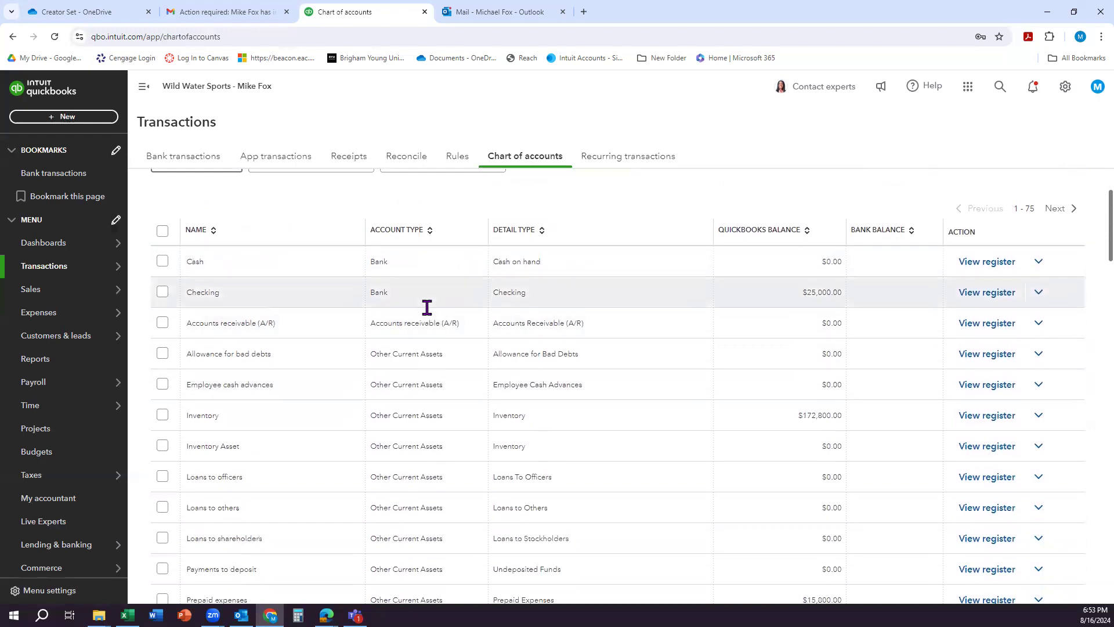
pyautogui.scroll(-8, 427, 308)
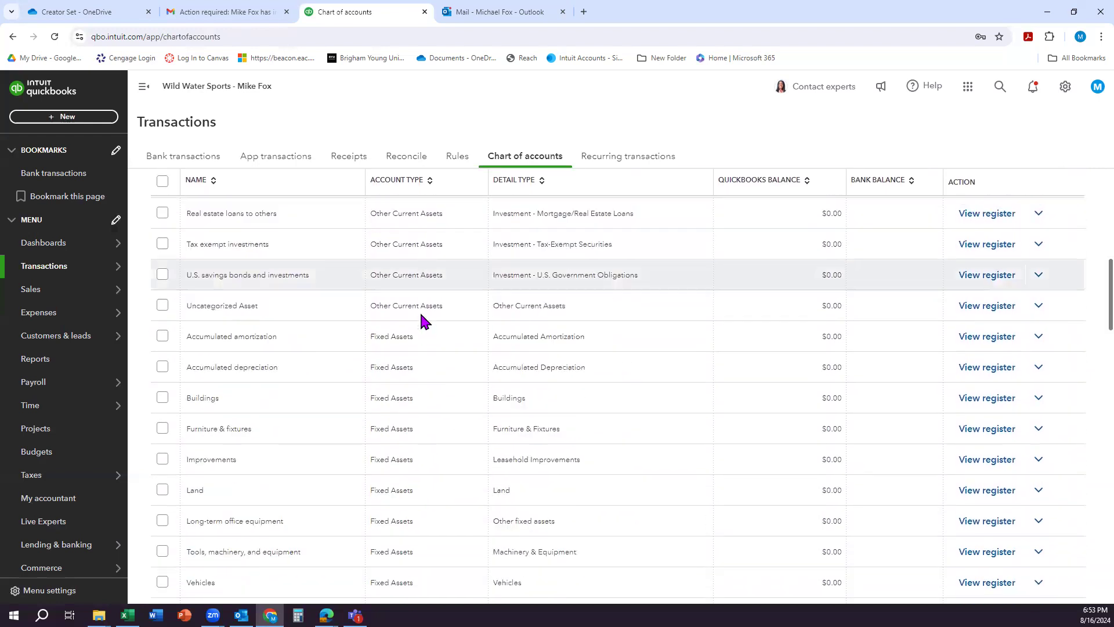
pyautogui.scroll(-9, 433, 290)
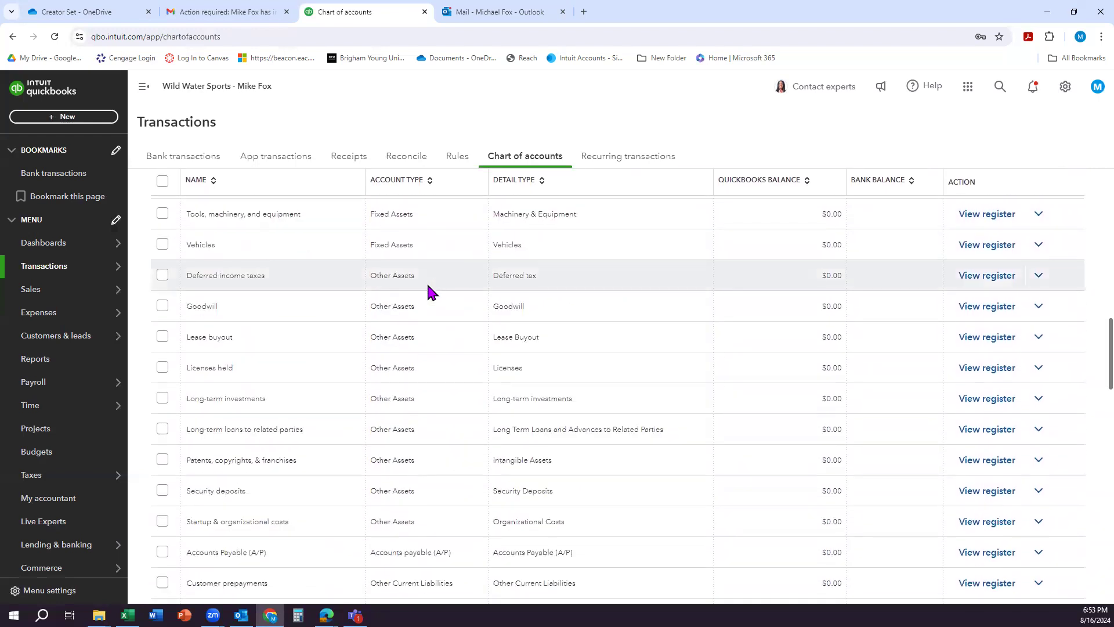
pyautogui.scroll(-5, 429, 293)
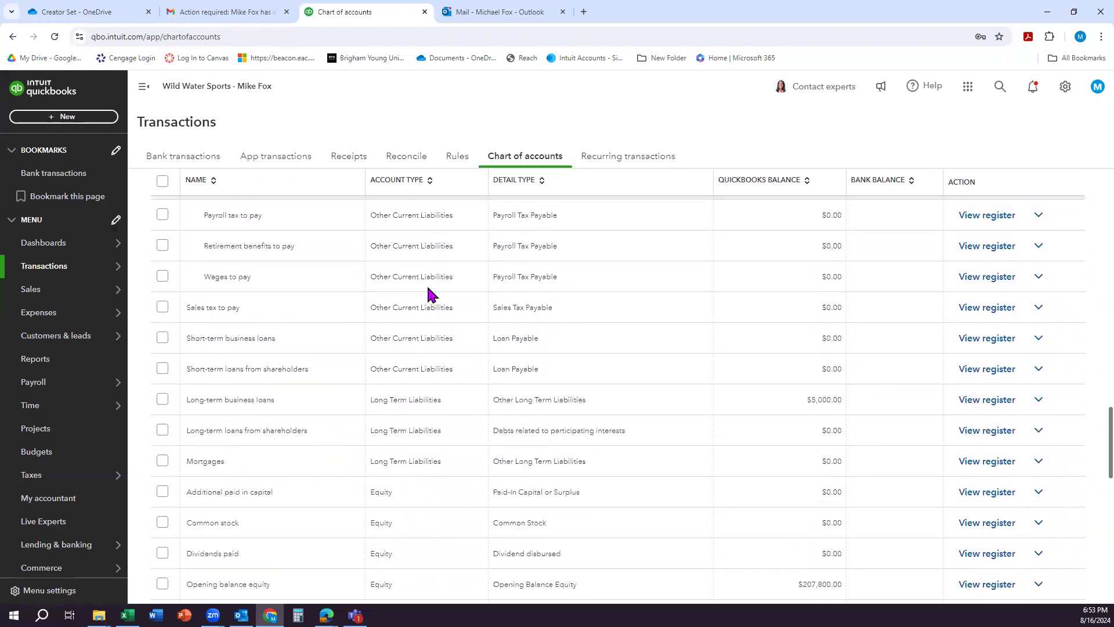
pyautogui.scroll(-4, 429, 293)
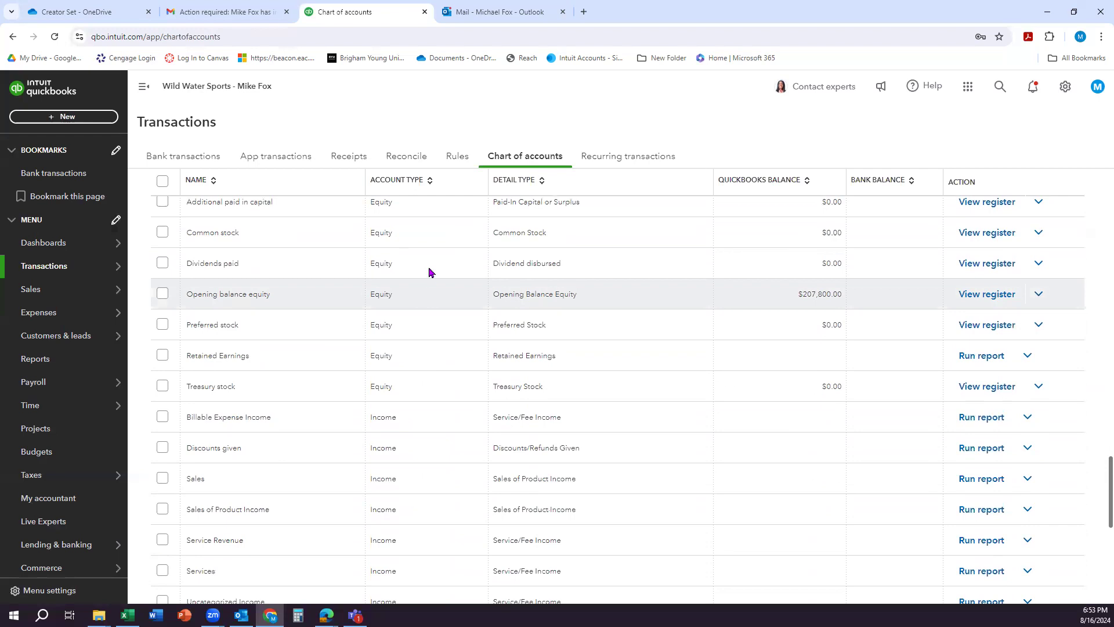
# Step: Start a new journal entry in the Common stock register, dated 12/31/2026
pyautogui.click(982, 235)
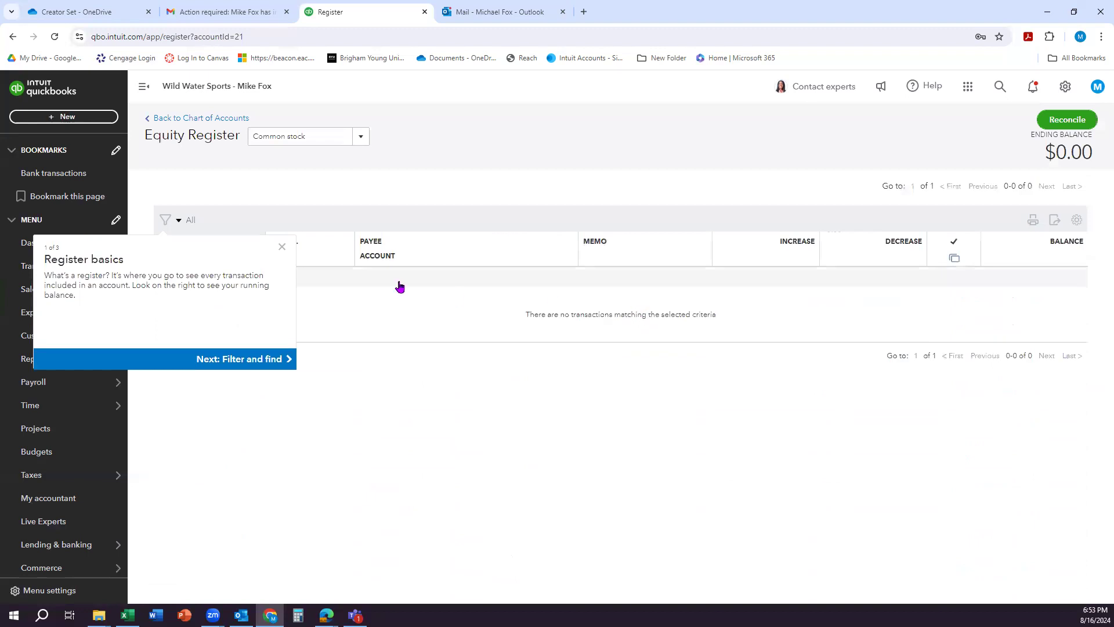
pyautogui.click(281, 251)
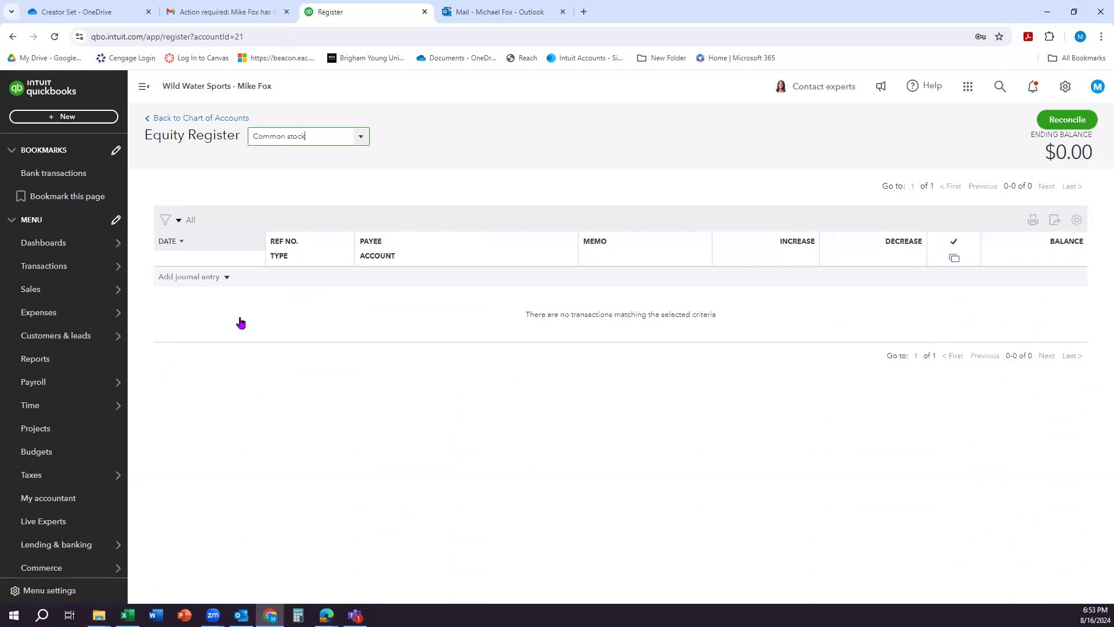
pyautogui.click(227, 277)
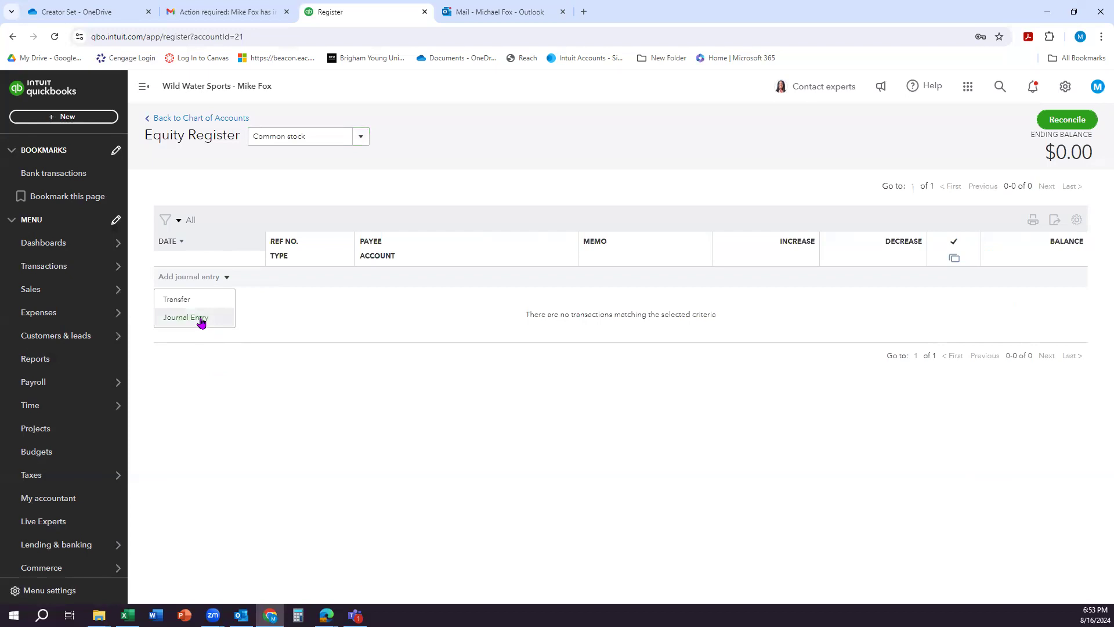
pyautogui.click(201, 319)
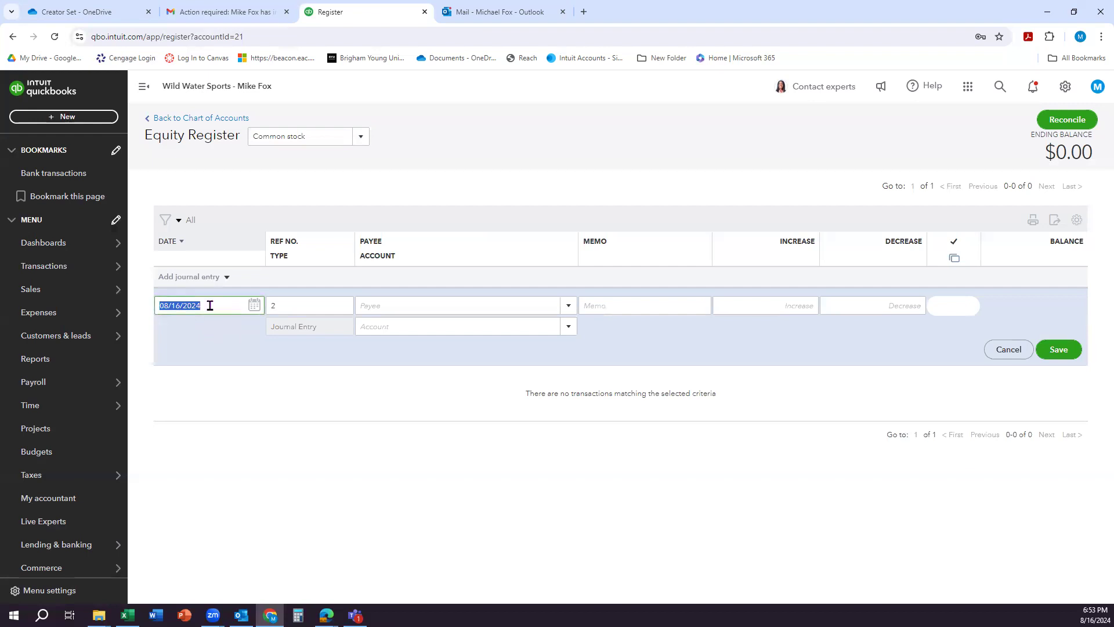
pyautogui.write('12/31/202')
pyautogui.click(204, 330)
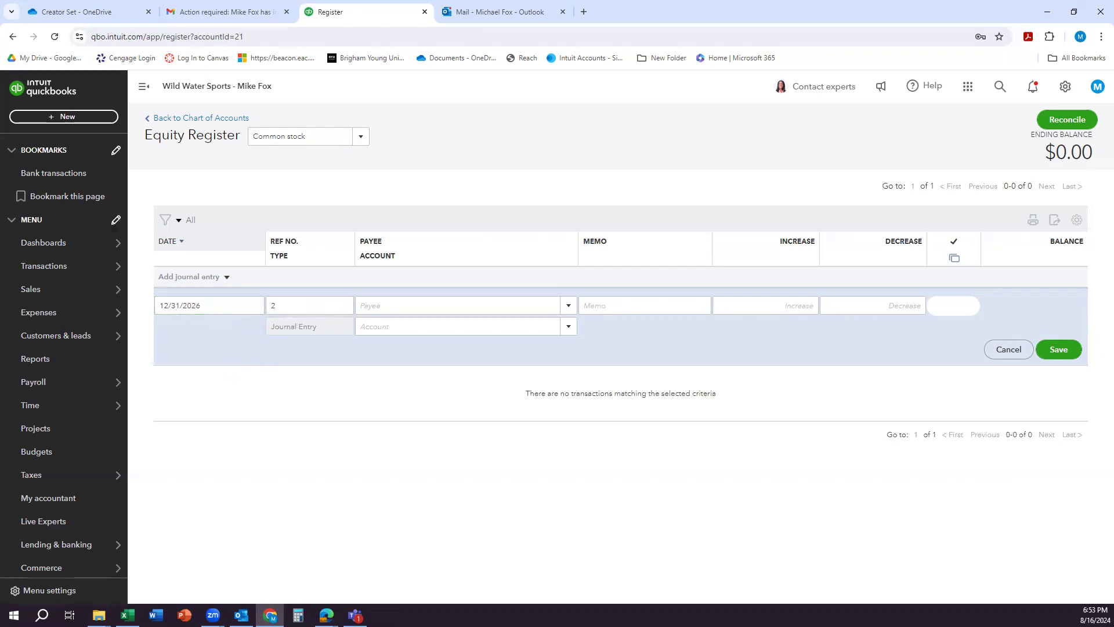
# Step: Add Shareholders as a new vendor and use it as the payee of the journal entry
pyautogui.click(410, 307)
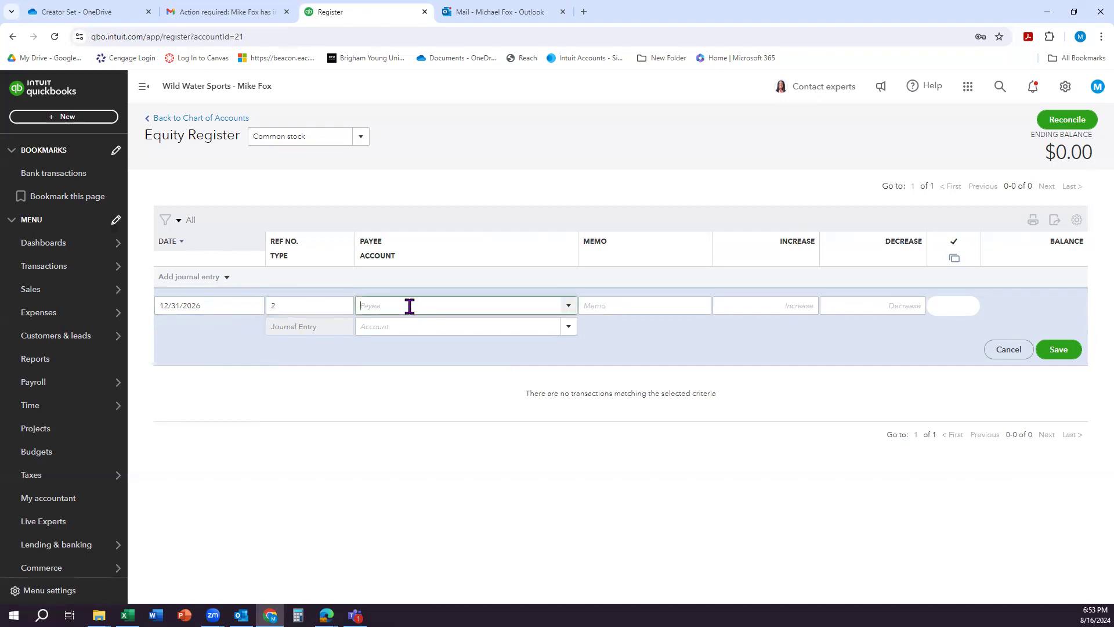
pyautogui.write('Shareholders')
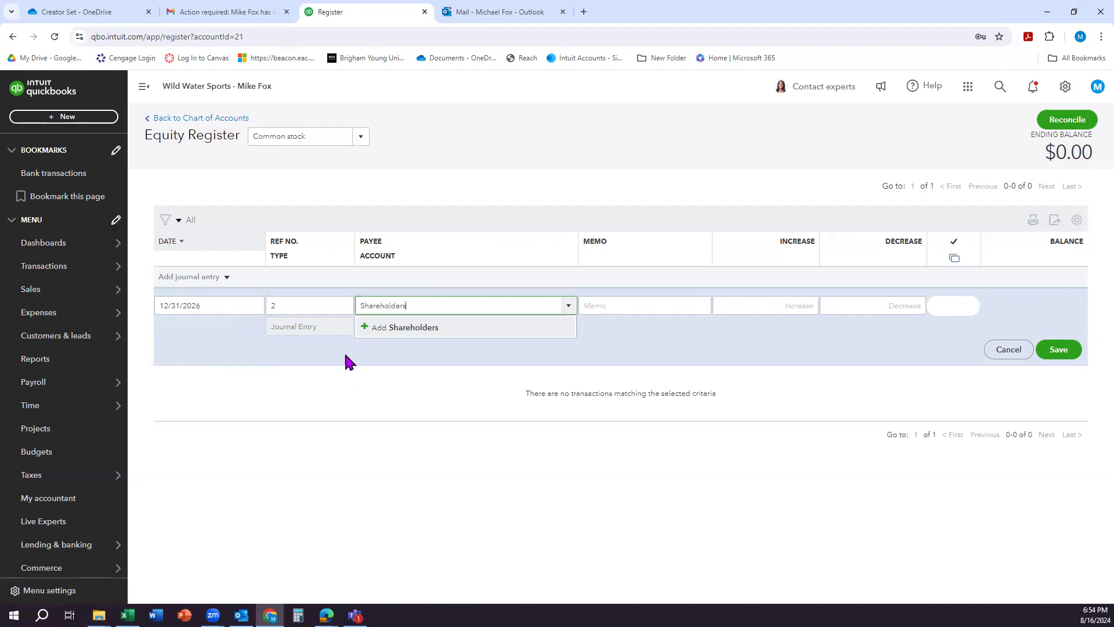
pyautogui.click(393, 327)
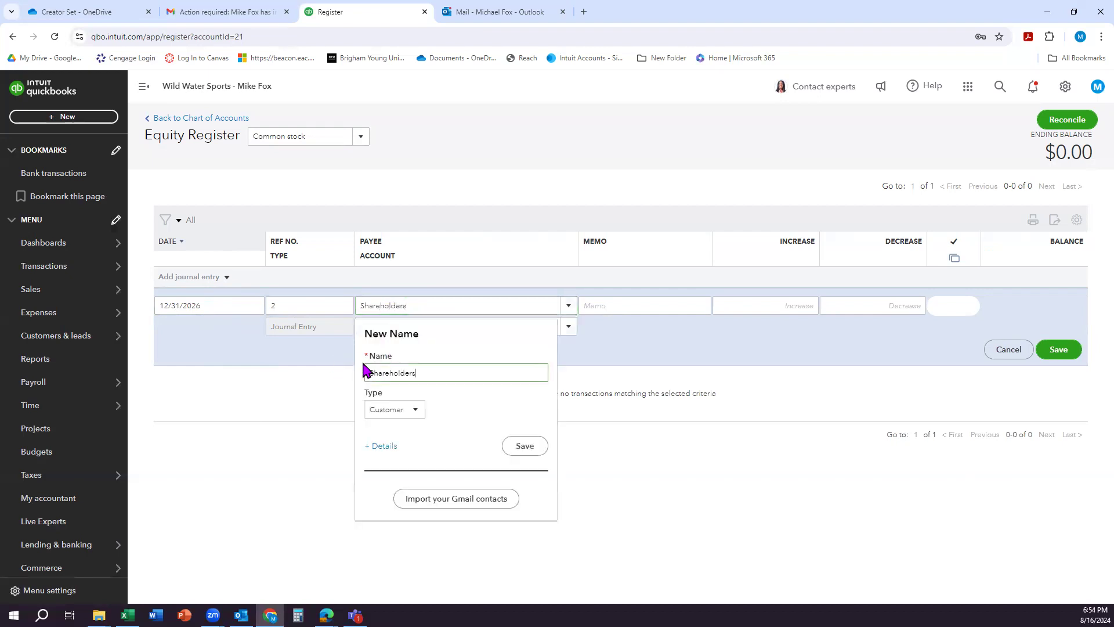
pyautogui.click(394, 411)
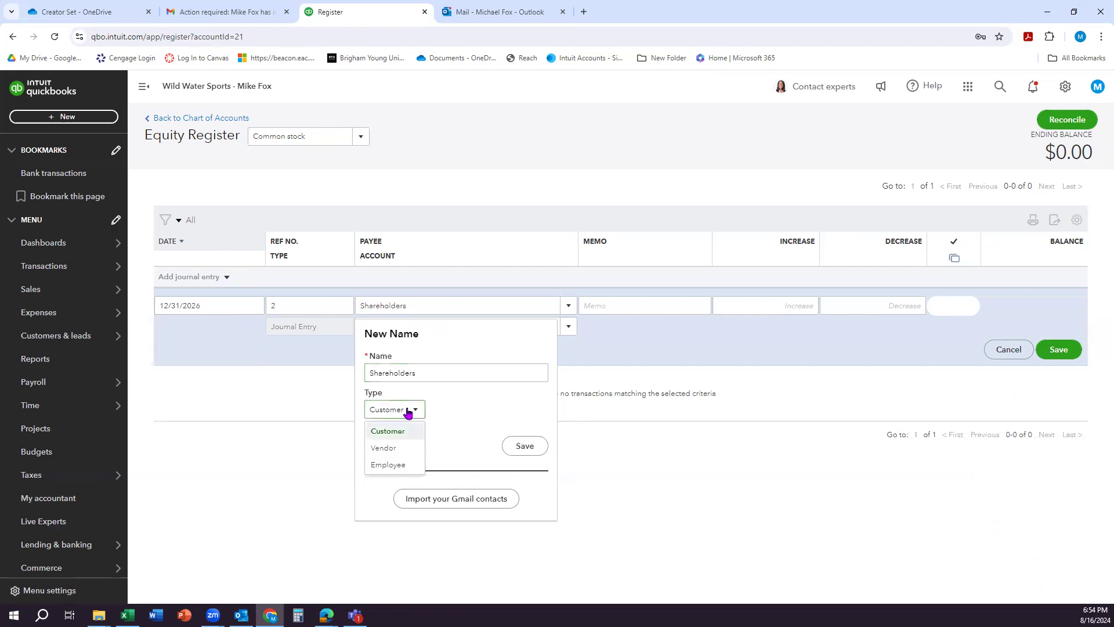
pyautogui.click(399, 448)
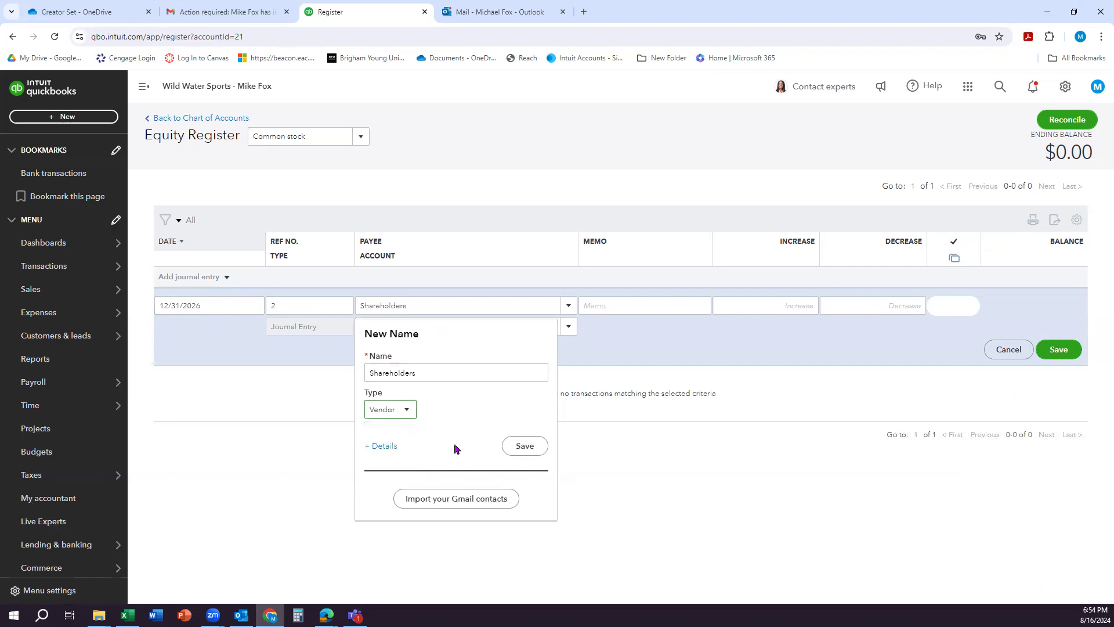
pyautogui.click(524, 447)
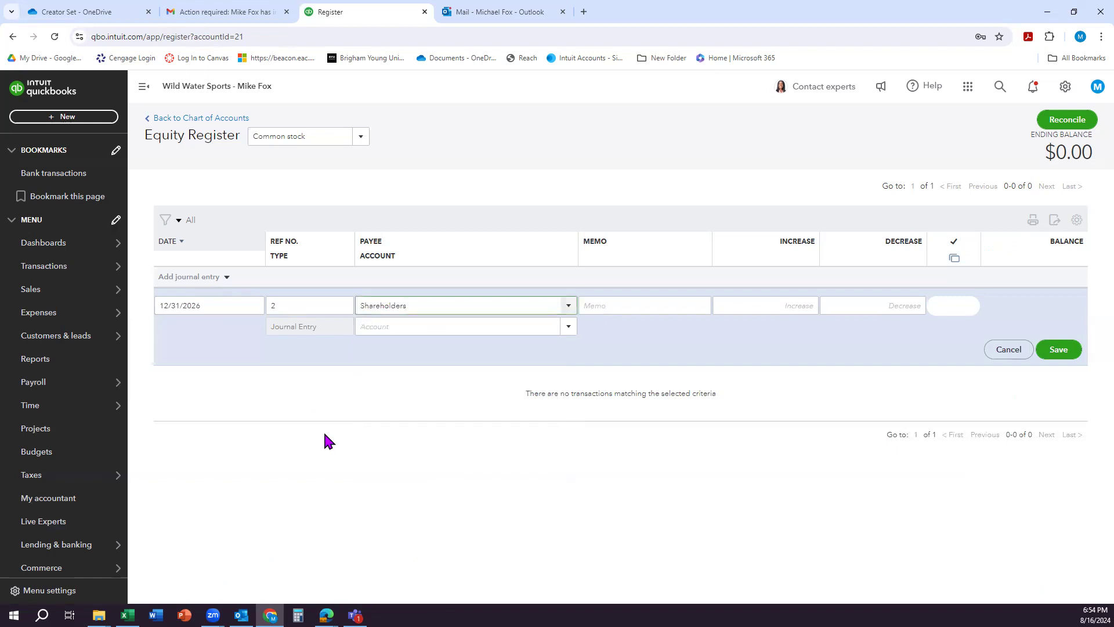
# Step: Assign the journal entry to Opening balance equity with an increase of 1,000 and save it
pyautogui.click(435, 328)
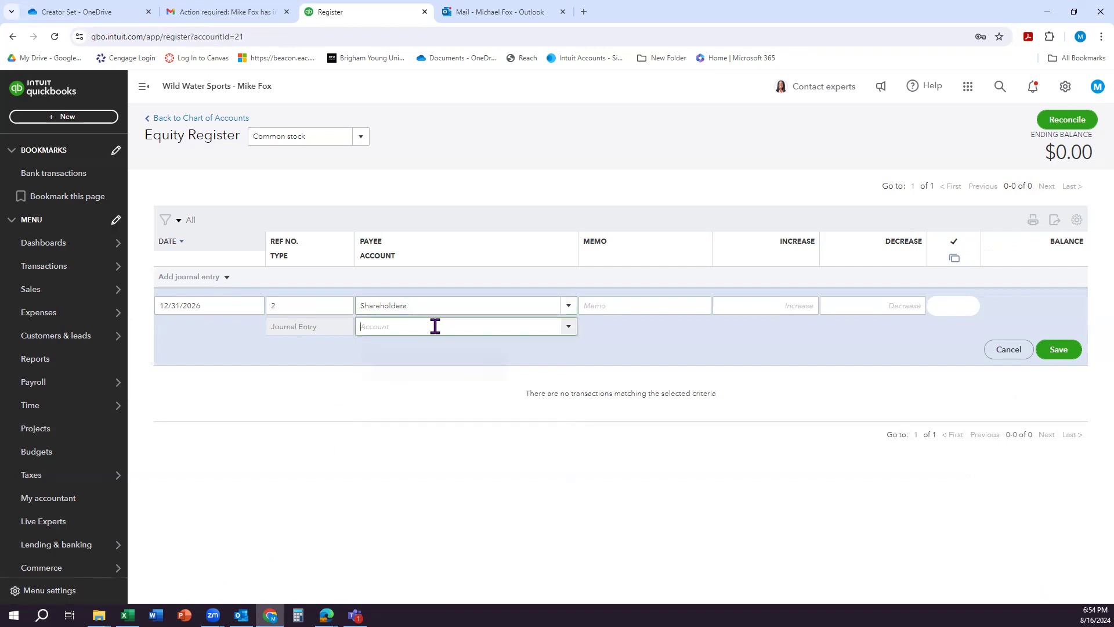
pyautogui.click(568, 328)
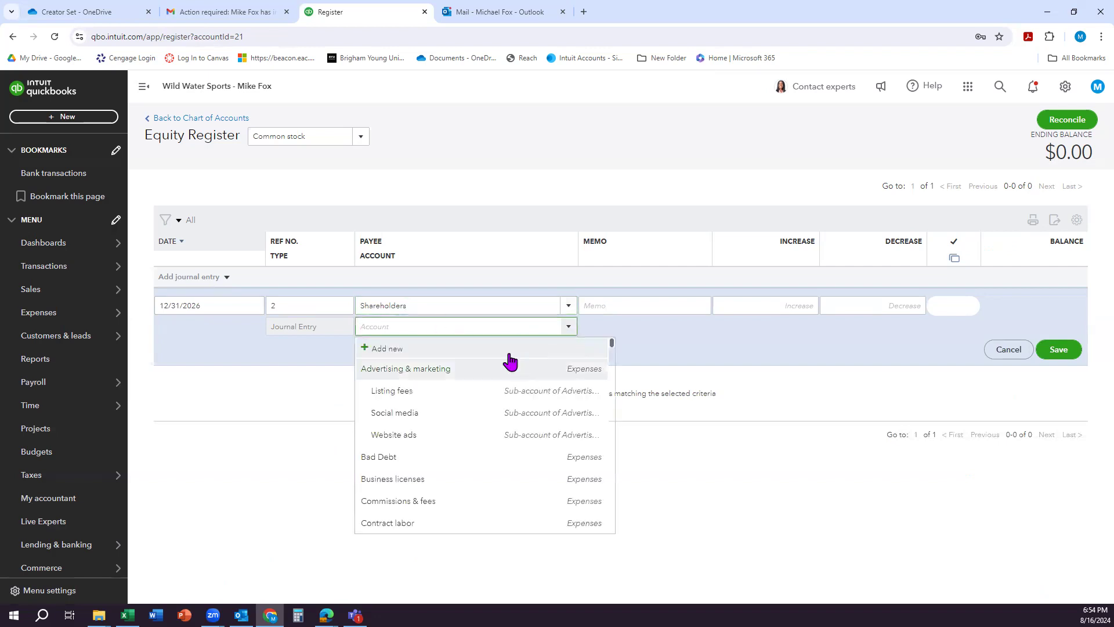
pyautogui.write('open')
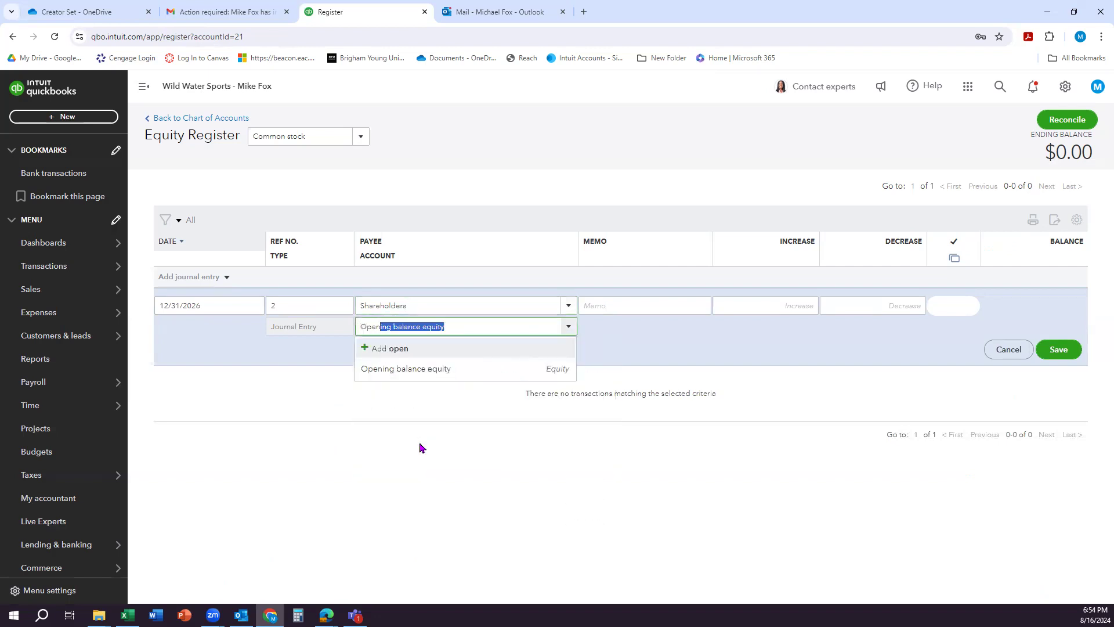
pyautogui.click(436, 372)
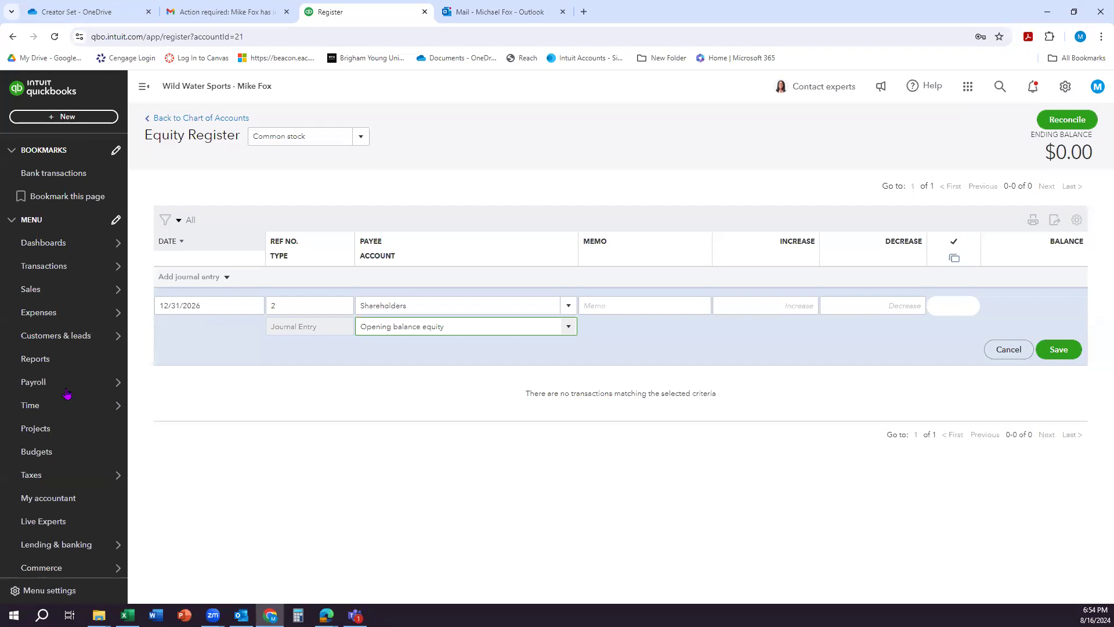
pyautogui.click(782, 307)
pyautogui.write('1000')
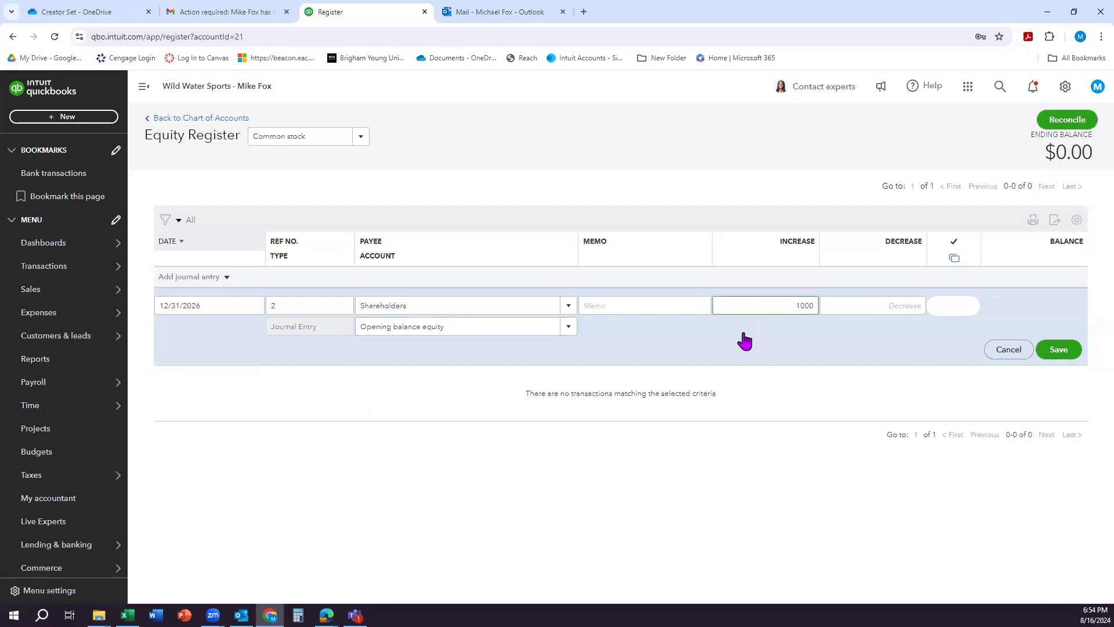
pyautogui.click(744, 352)
pyautogui.click(1063, 353)
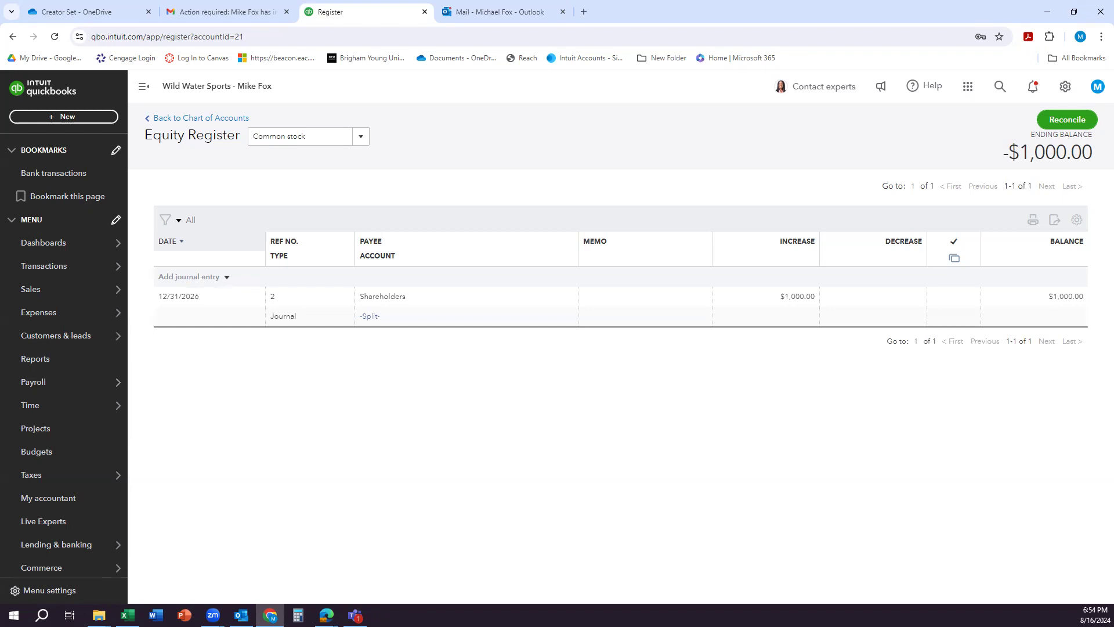
# Step: Find the Trial Balance report among the reports and open it
pyautogui.click(66, 361)
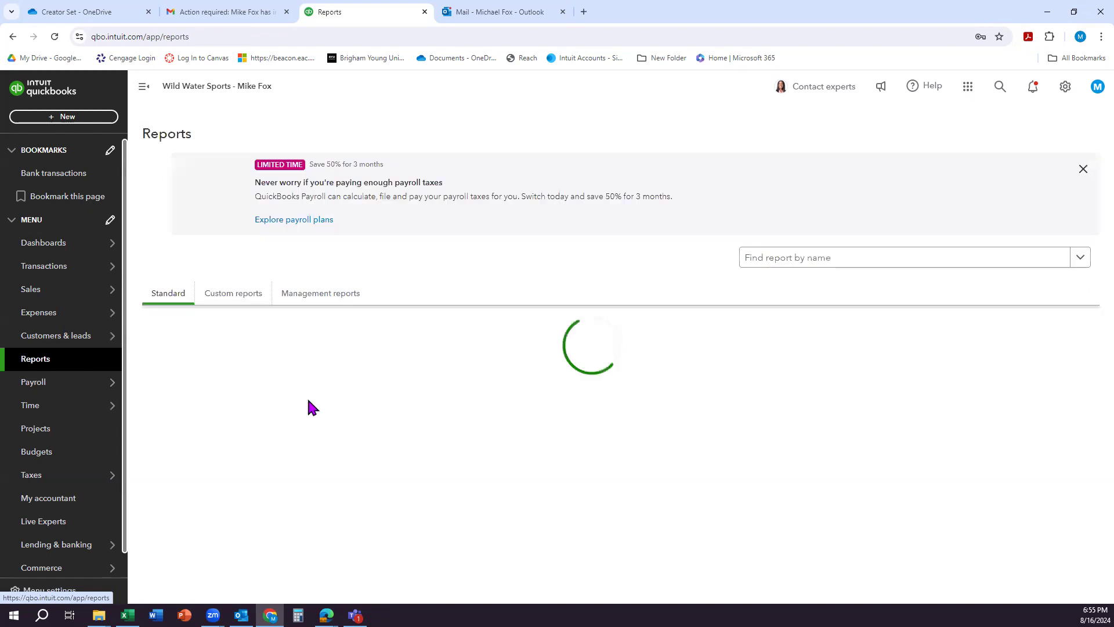
pyautogui.click(788, 260)
pyautogui.write('trial')
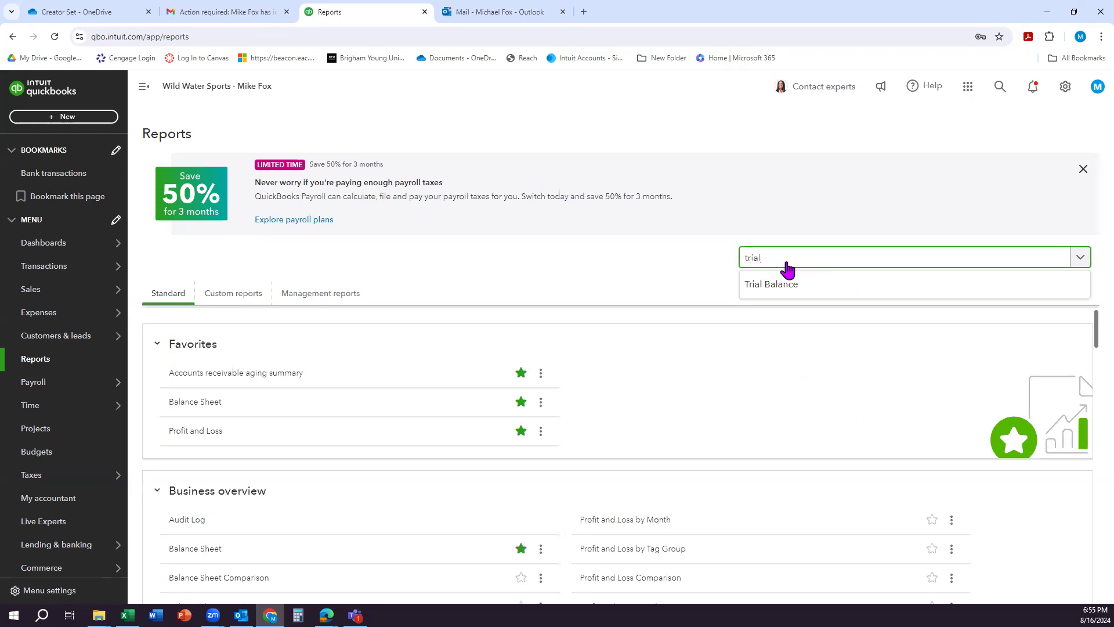
pyautogui.click(779, 290)
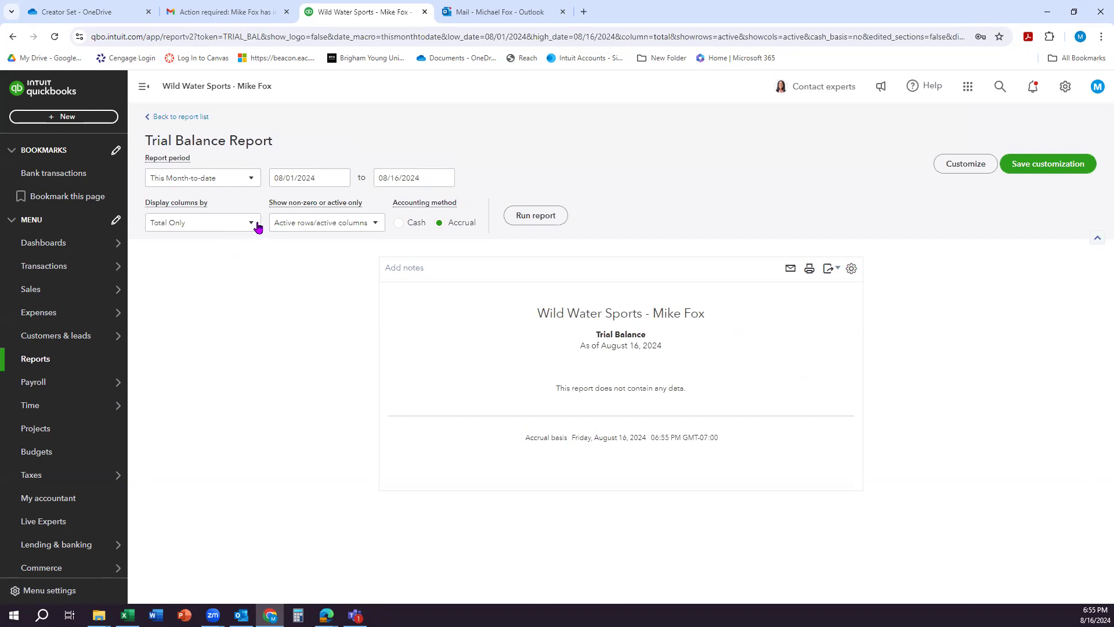
pyautogui.click(250, 184)
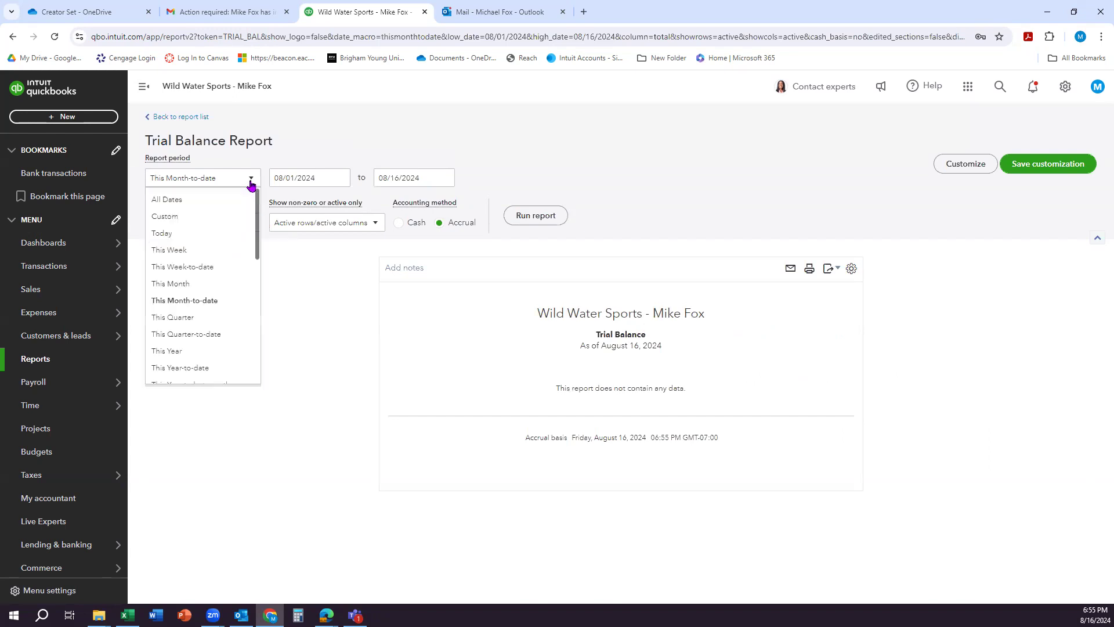
pyautogui.click(206, 216)
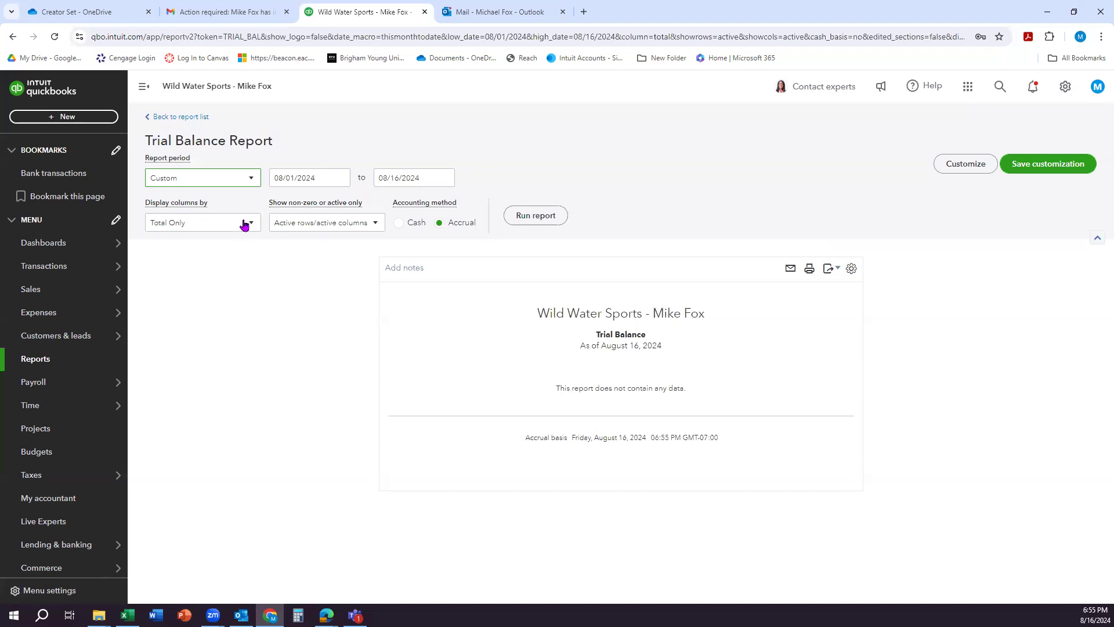
pyautogui.click(244, 185)
pyautogui.scroll(-5, 212, 283)
pyautogui.scroll(5, 211, 283)
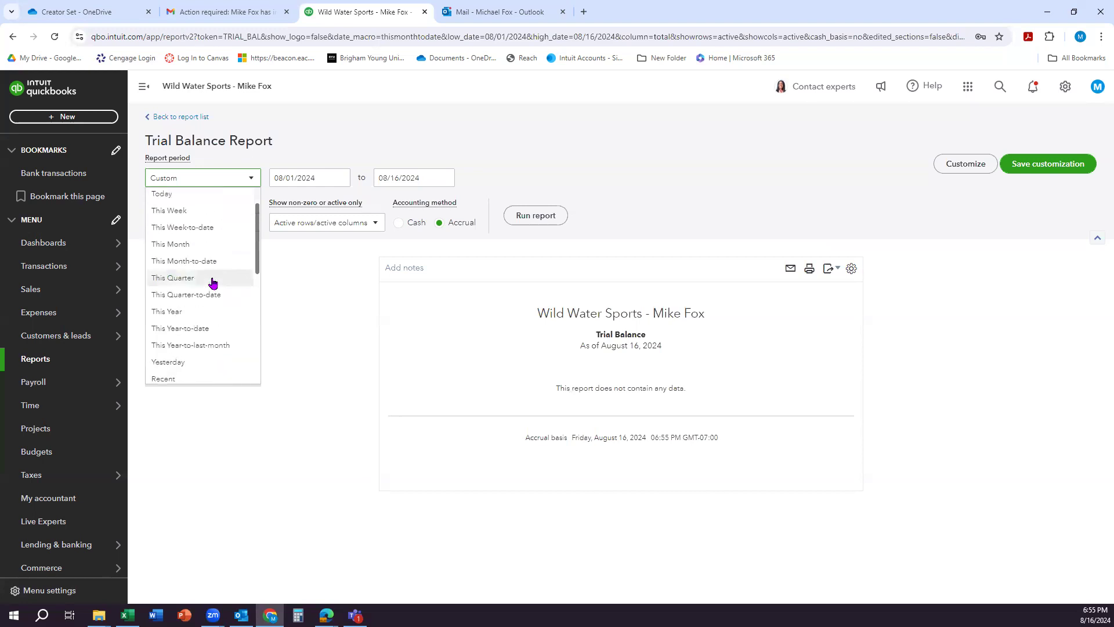
pyautogui.click(180, 200)
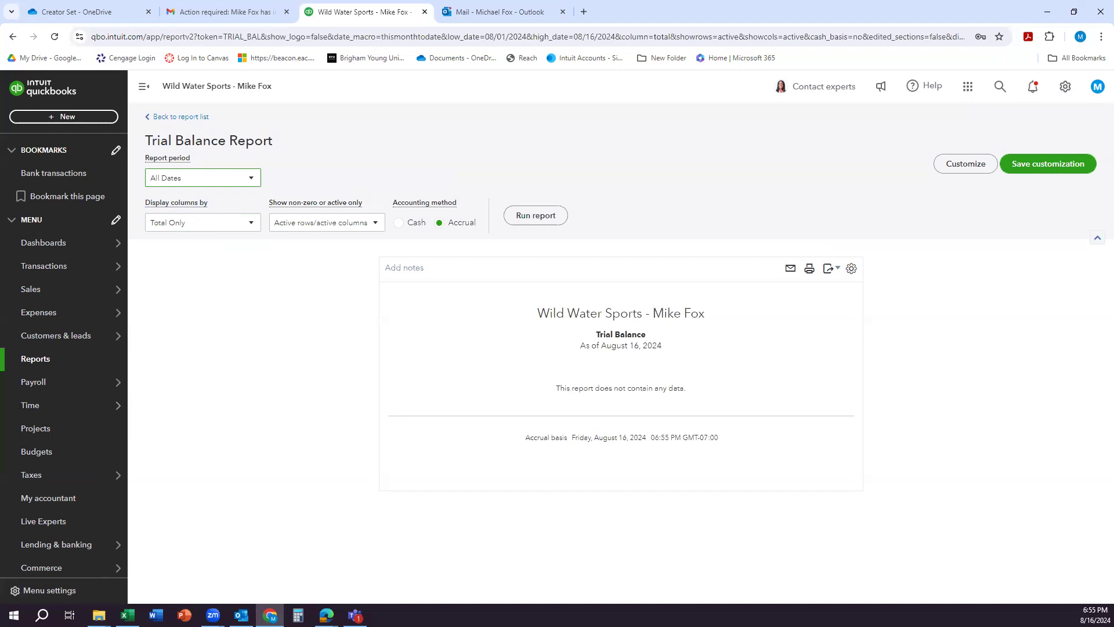
# Step: Run the trial balance for a custom report period from 01/01/2027 to 01/01/2027
pyautogui.click(253, 184)
pyautogui.click(219, 213)
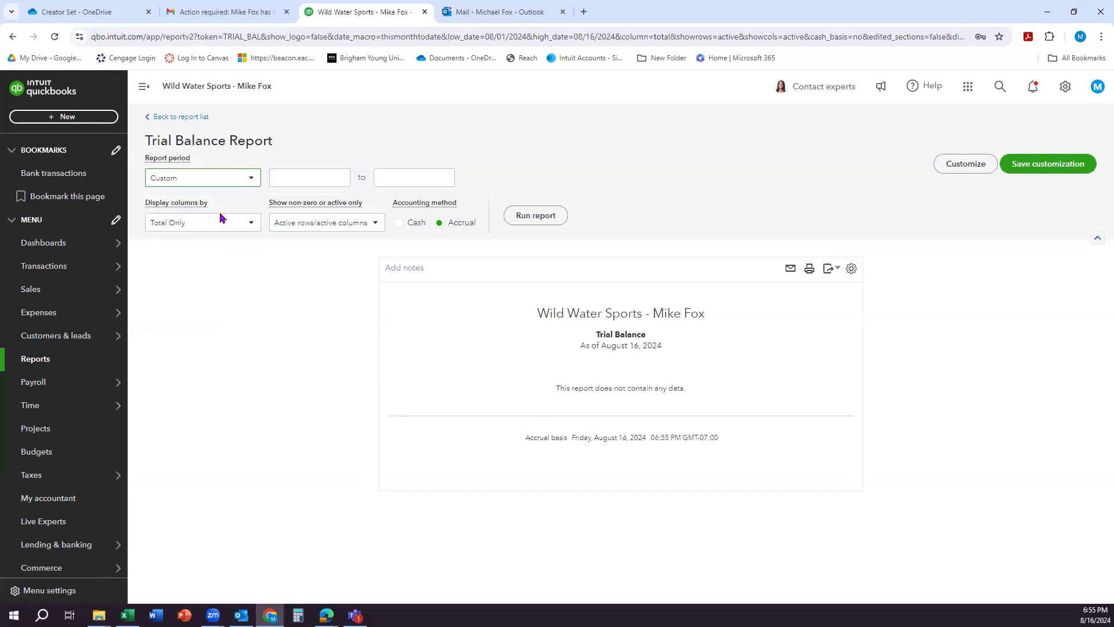
pyautogui.click(309, 179)
pyautogui.write('1/')
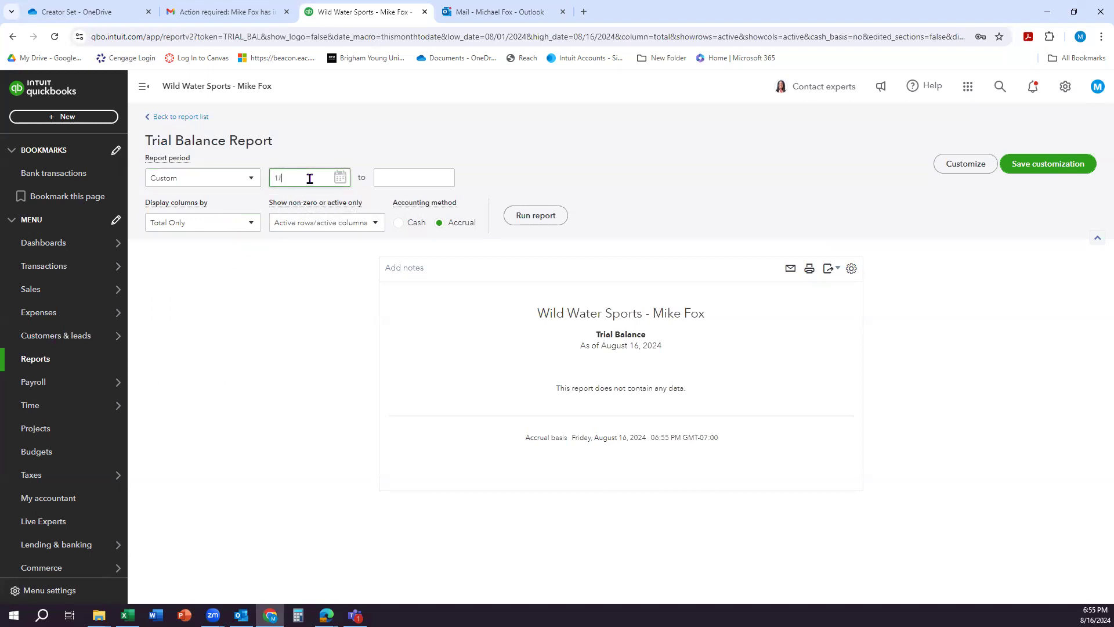
pyautogui.write('1/2027')
pyautogui.click(405, 177)
pyautogui.write('1/1/202')
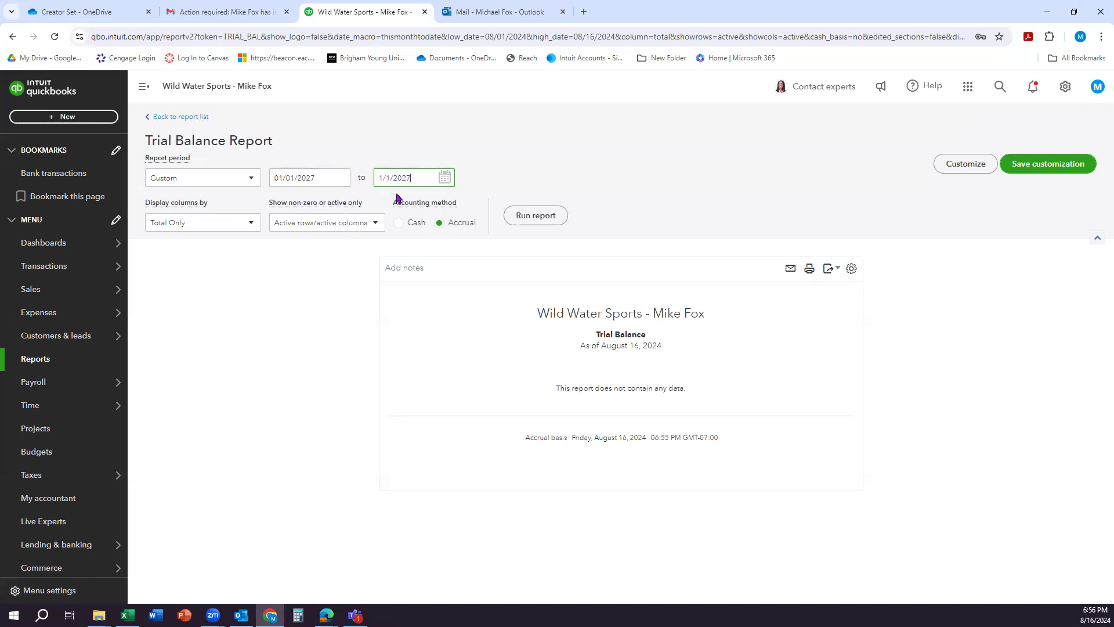
pyautogui.click(524, 224)
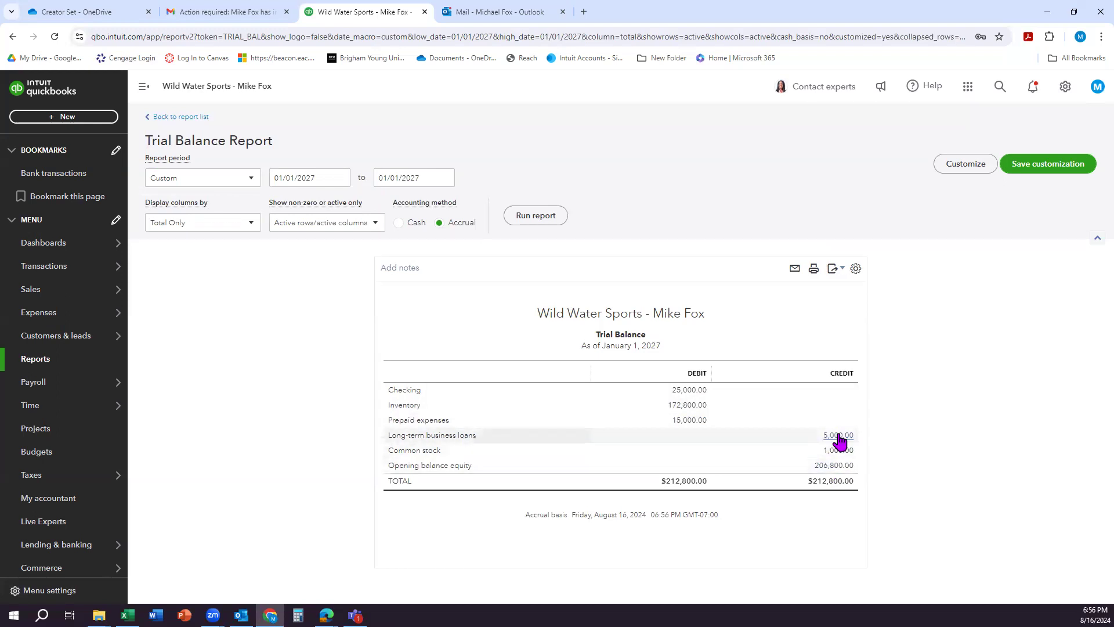
# Step: Examine the transaction details behind the Long-term business loans balance in the trial balance
pyautogui.click(839, 439)
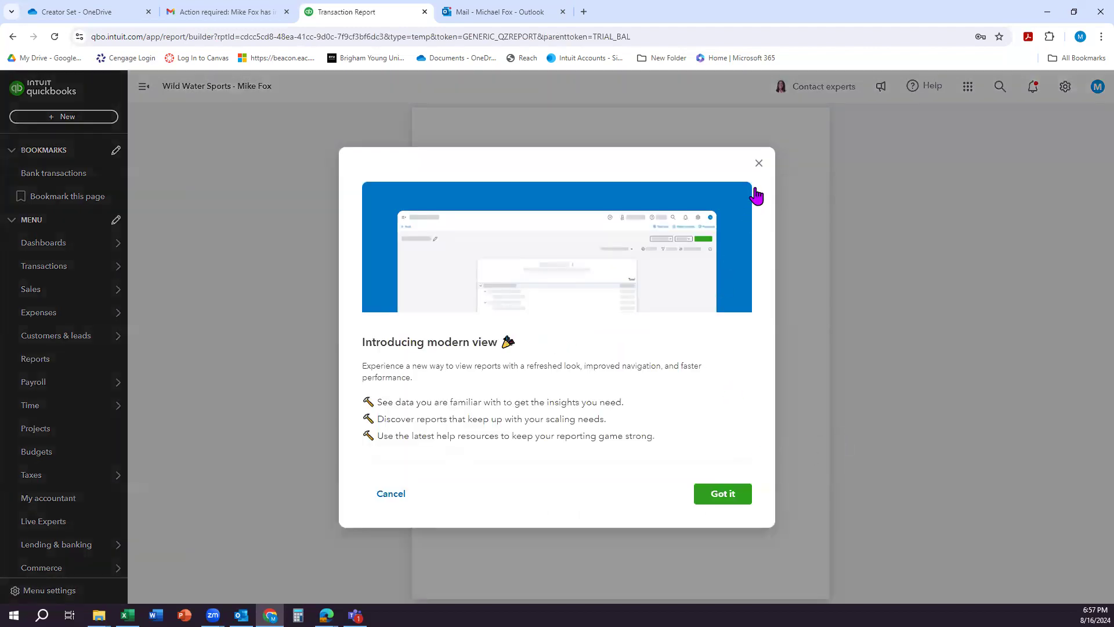
pyautogui.click(758, 163)
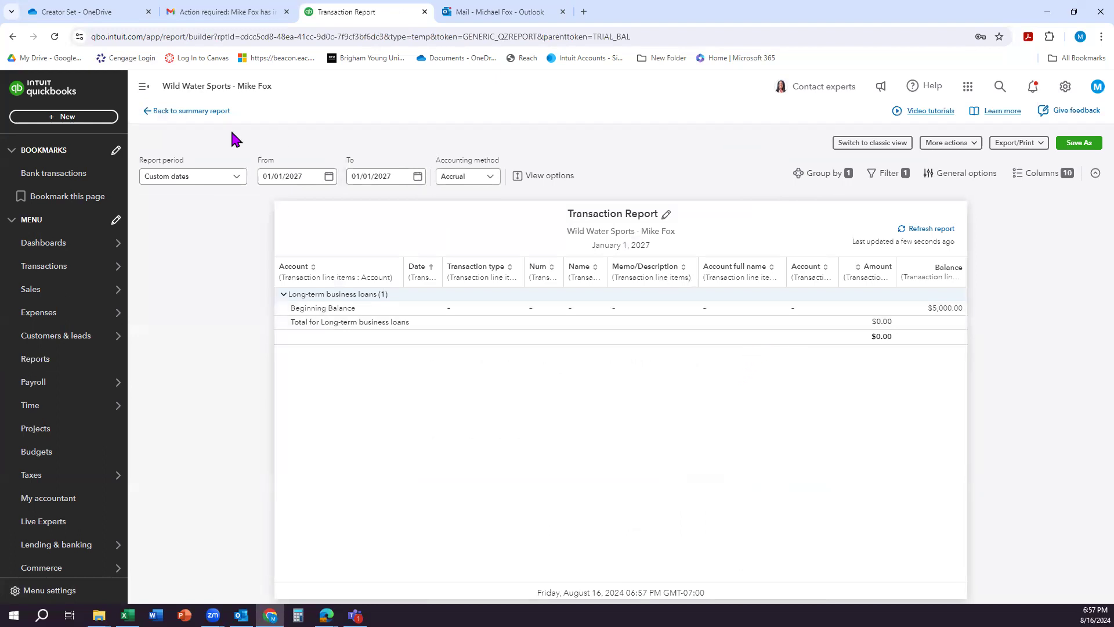
pyautogui.click(186, 111)
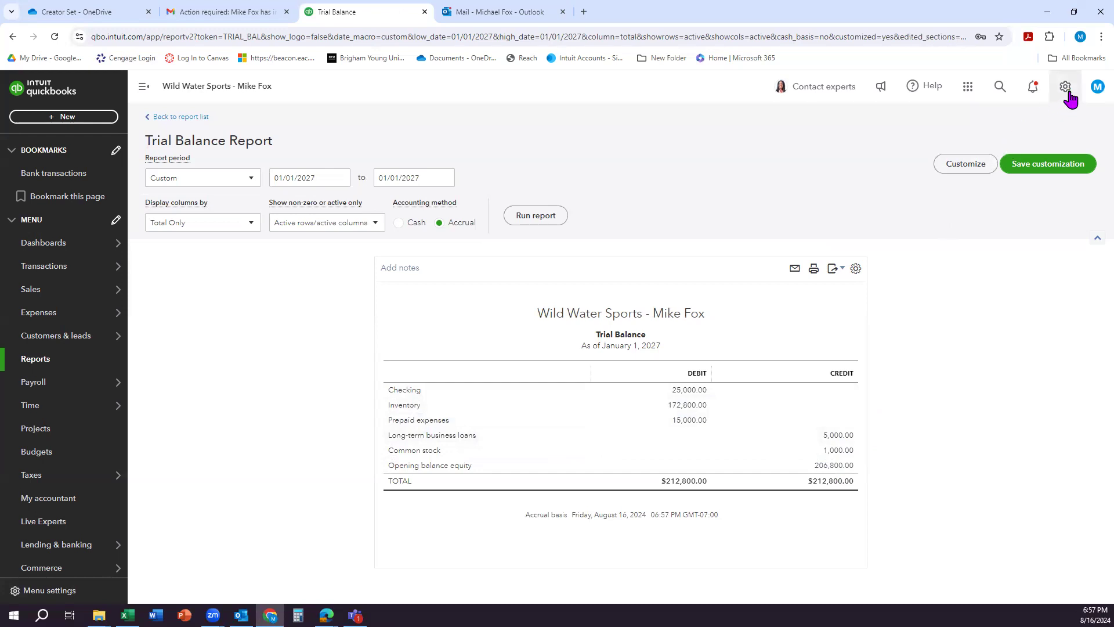
pyautogui.click(845, 436)
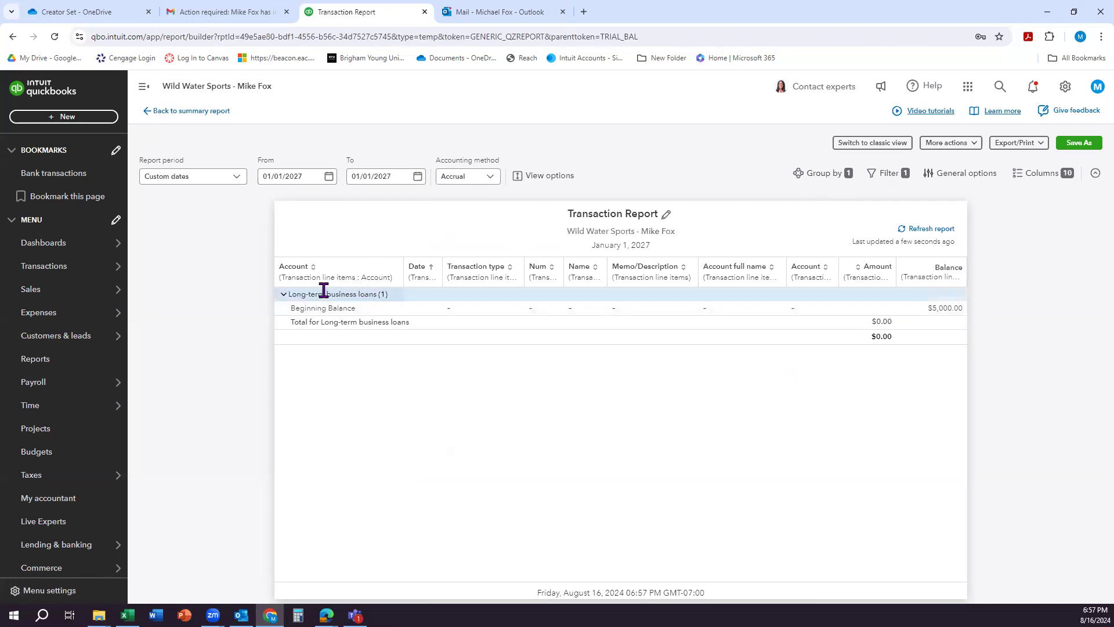
pyautogui.click(284, 295)
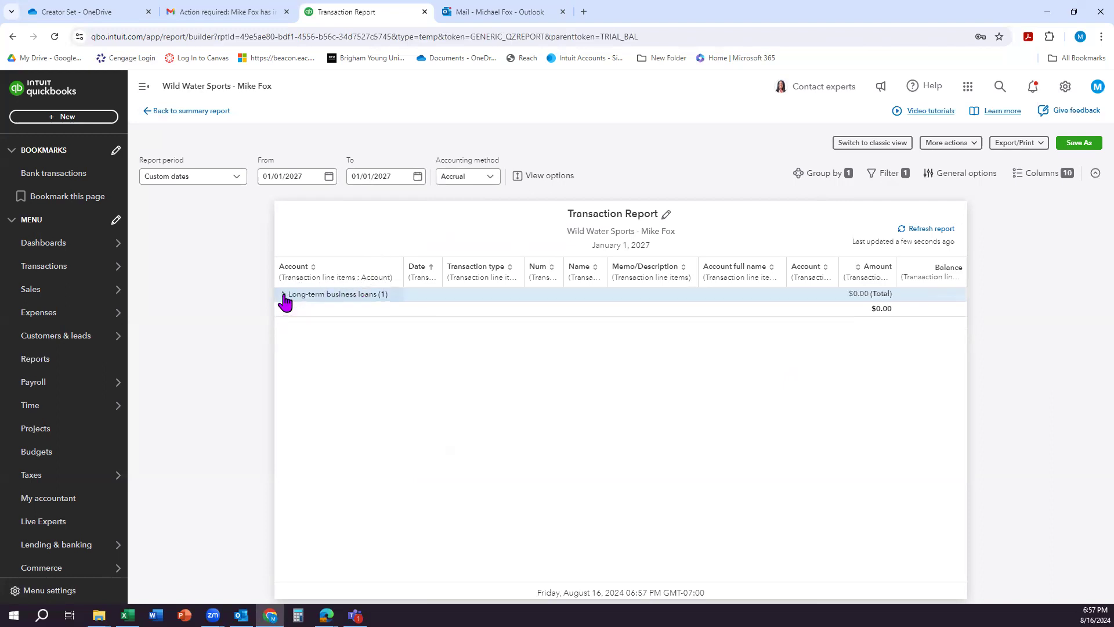
pyautogui.click(284, 295)
# Step: Find the Long-term business loans account in the chart of accounts and open its register
pyautogui.click(1065, 87)
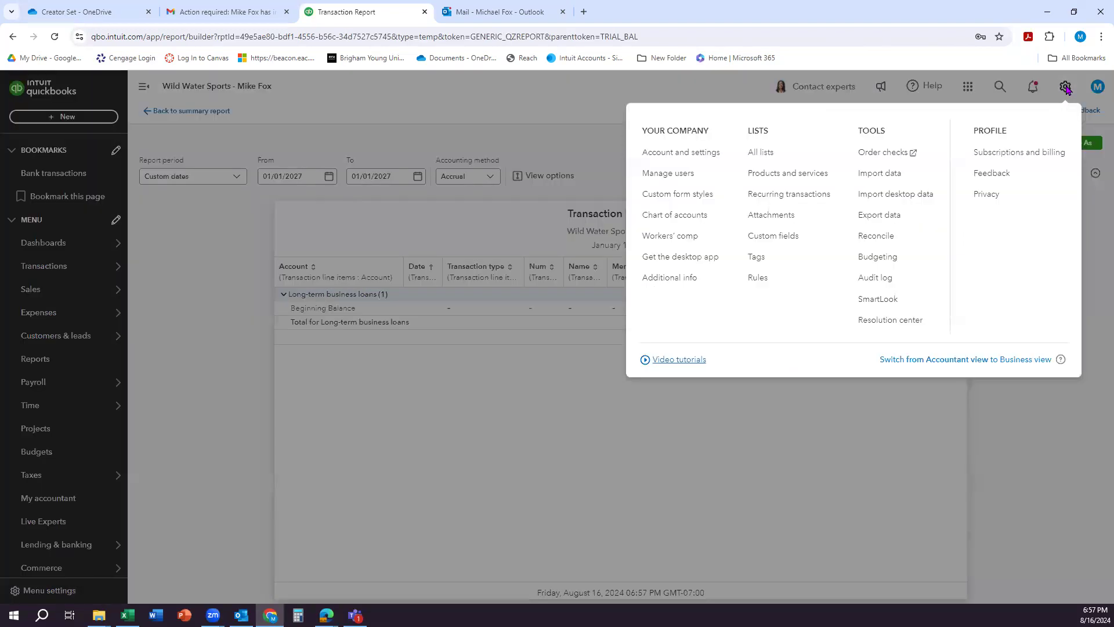
pyautogui.click(658, 221)
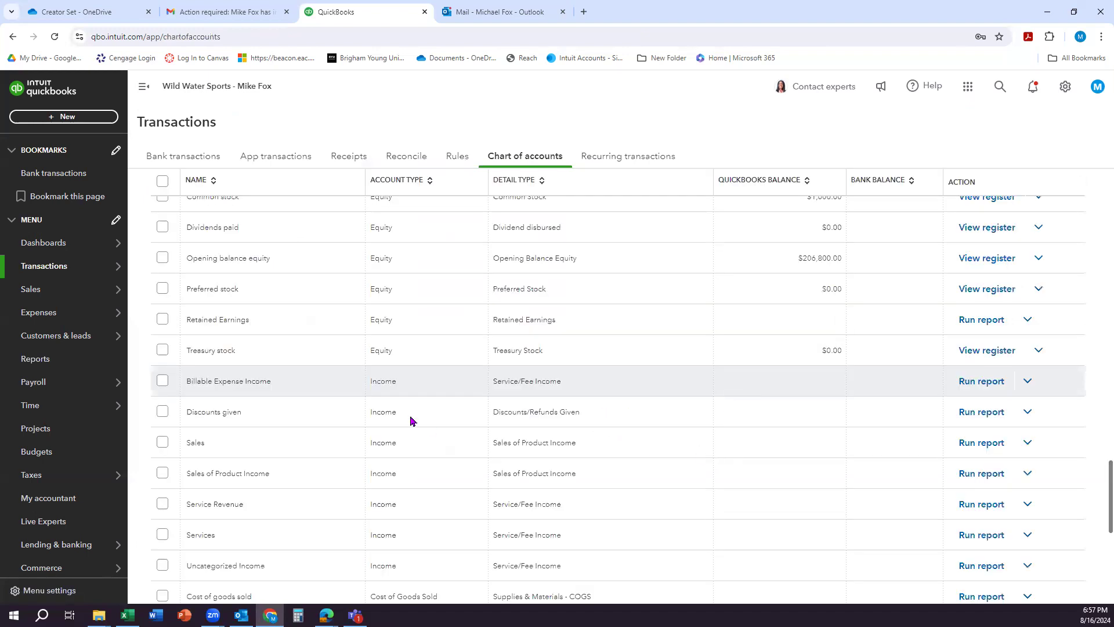
pyautogui.scroll(-7, 763, 435)
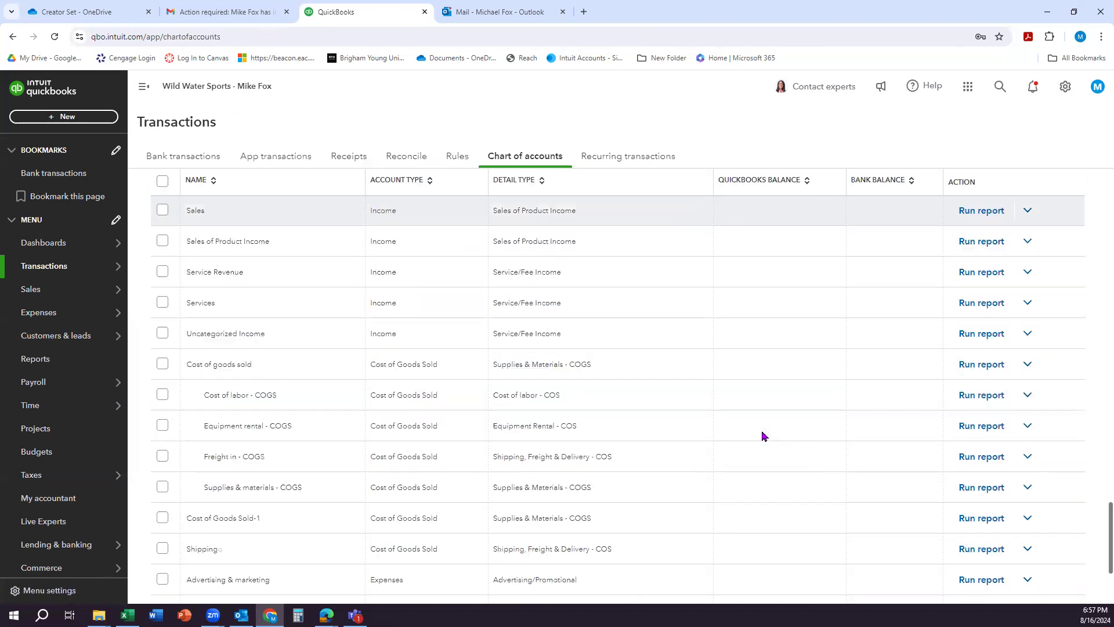
pyautogui.scroll(10, 763, 435)
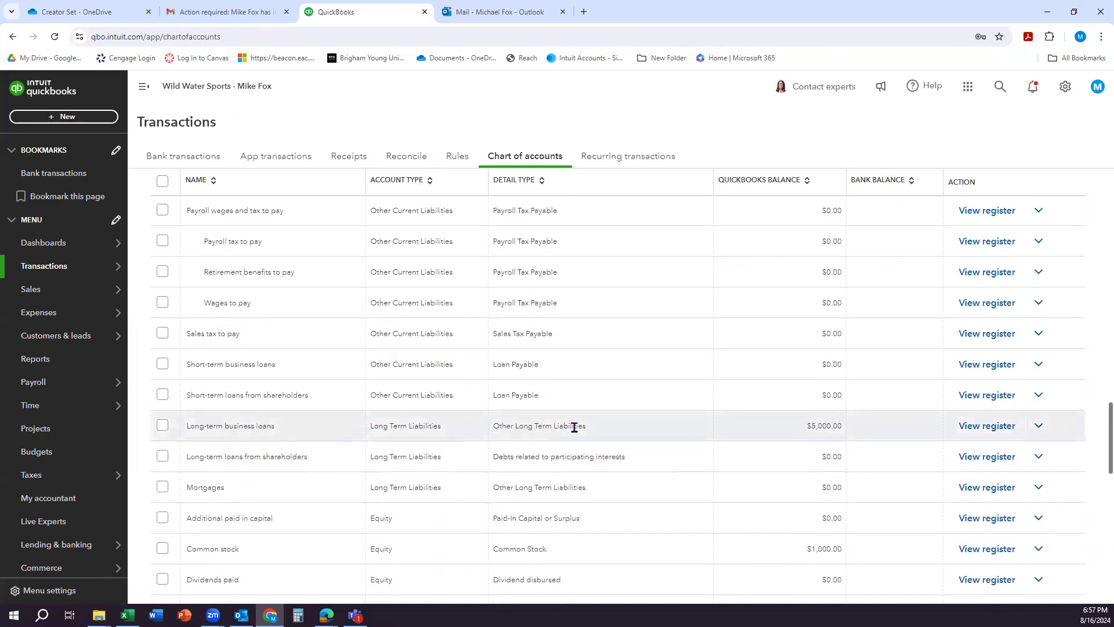
pyautogui.click(988, 432)
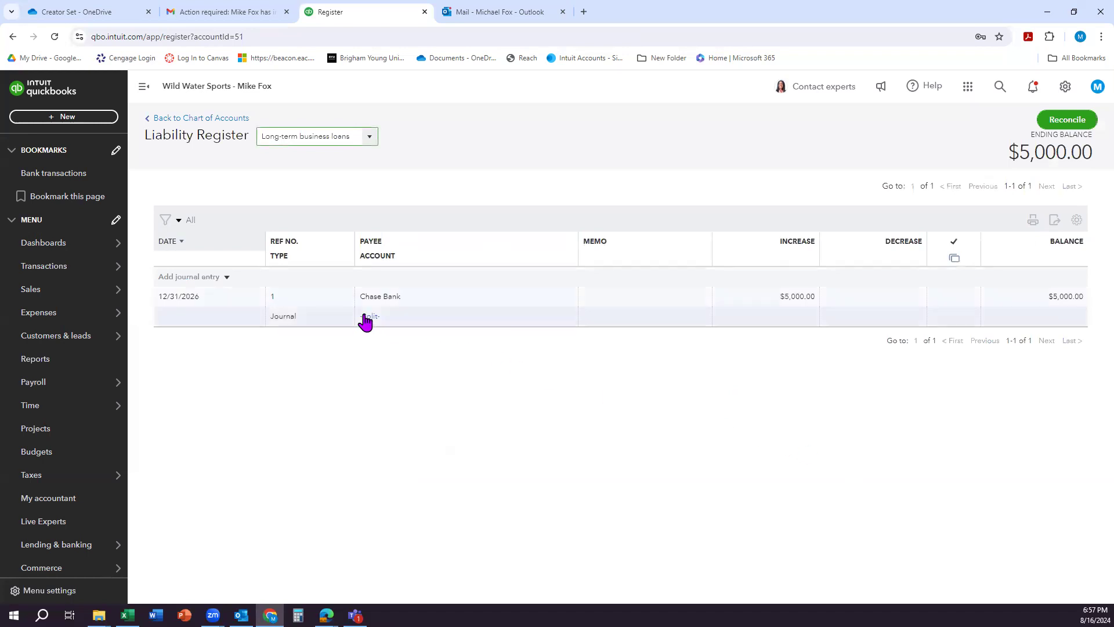
# Step: Set the increase of the Chase Bank journal entry dated 12/31/2026 to 50,000 and save it
pyautogui.click(386, 320)
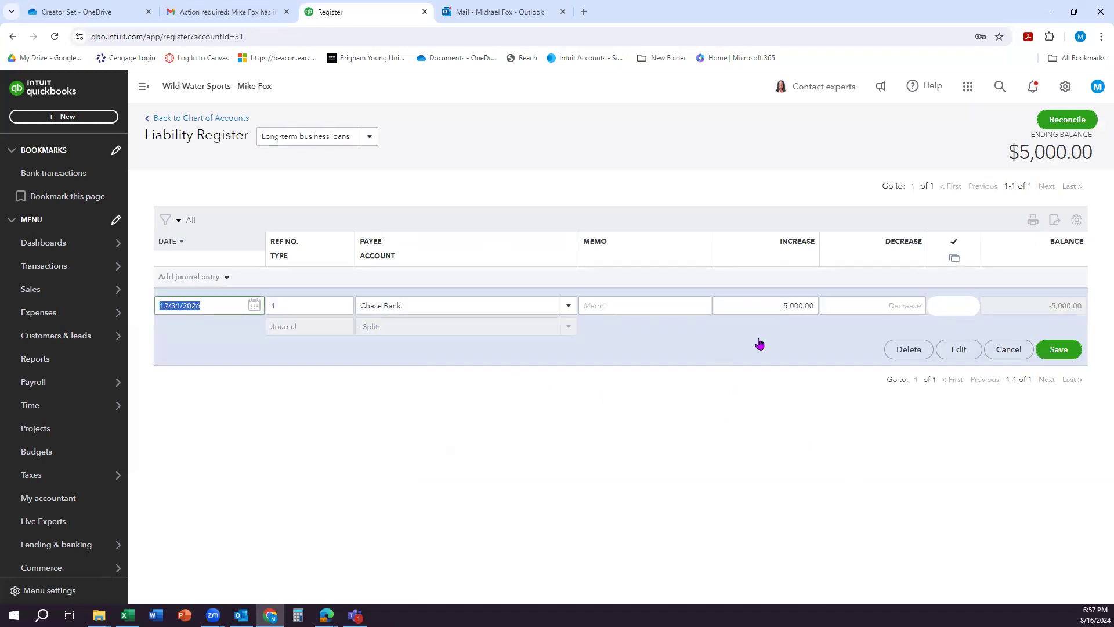
pyautogui.click(795, 307)
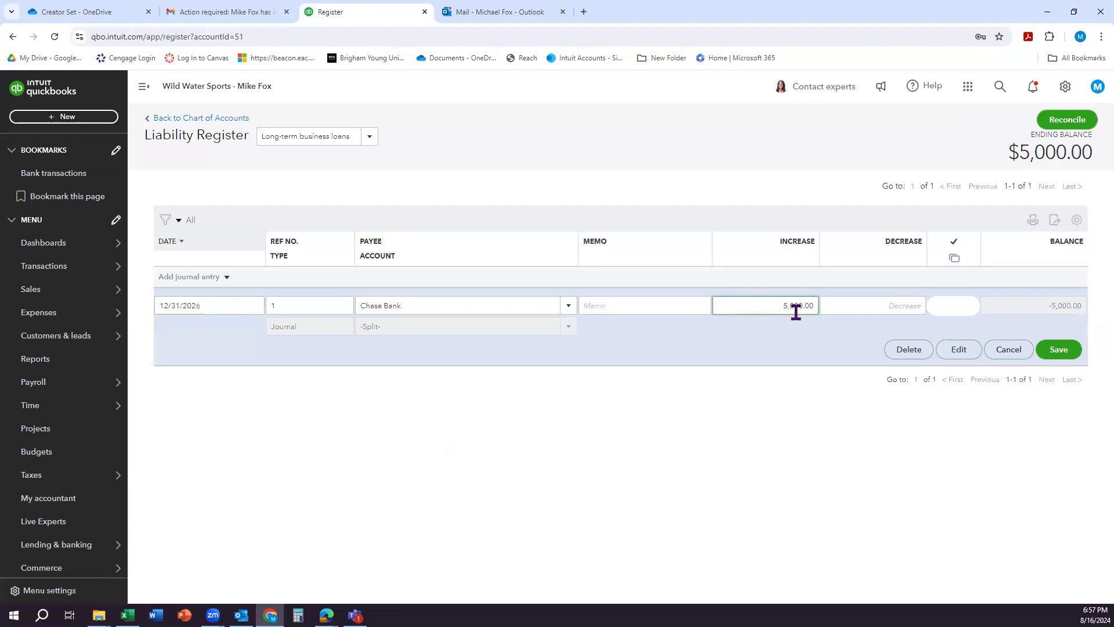
pyautogui.write('0')
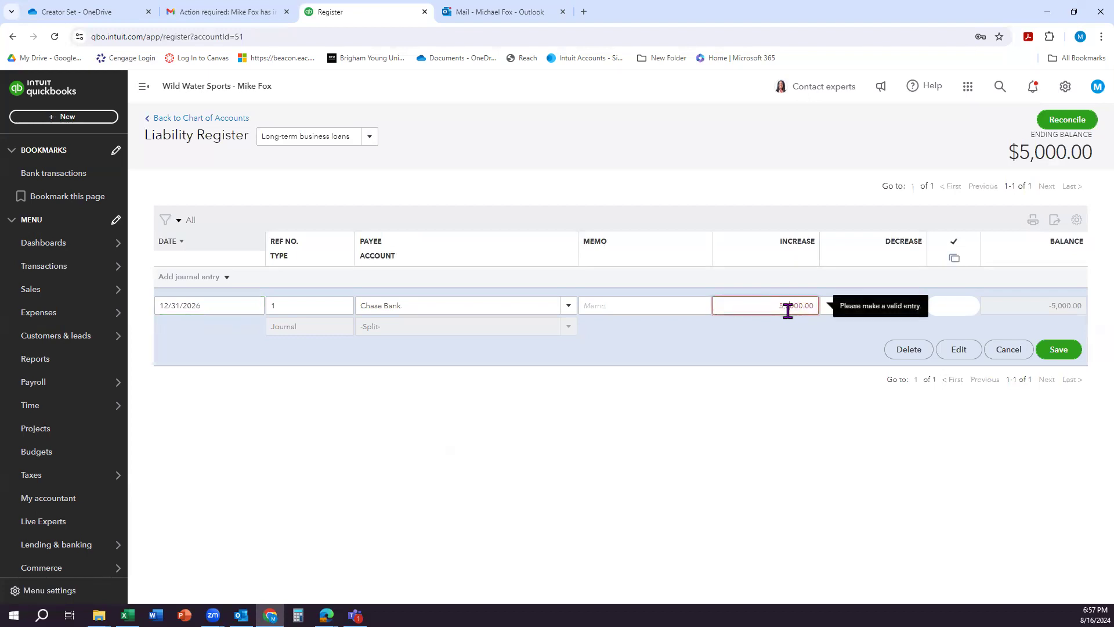
pyautogui.click(697, 337)
pyautogui.click(1055, 361)
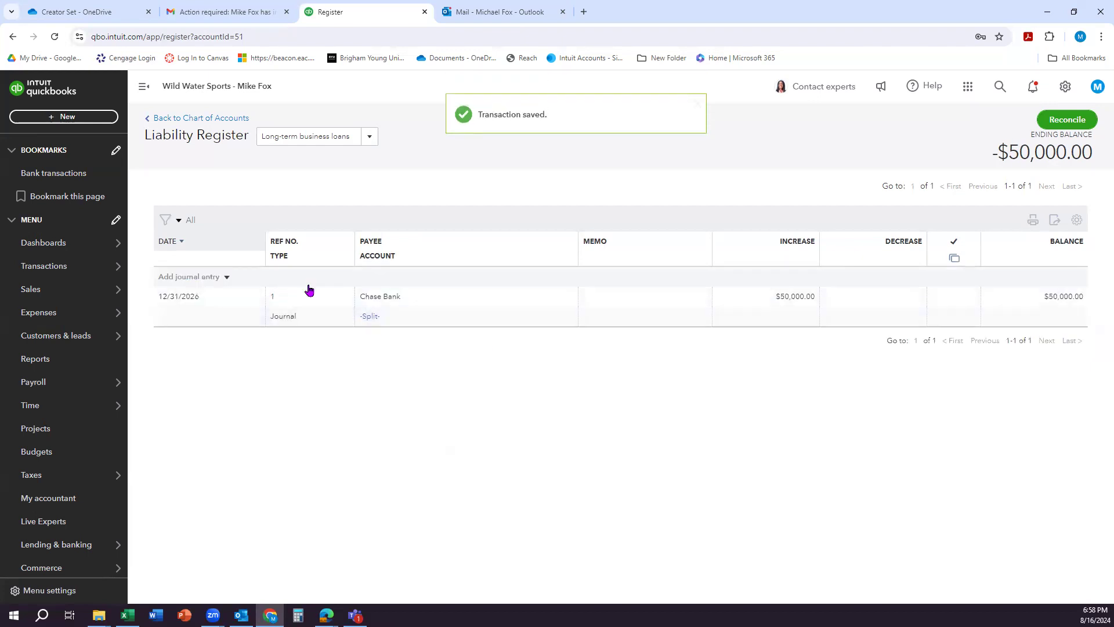
# Step: Search the reports for the Trial Balance and open it
pyautogui.click(39, 364)
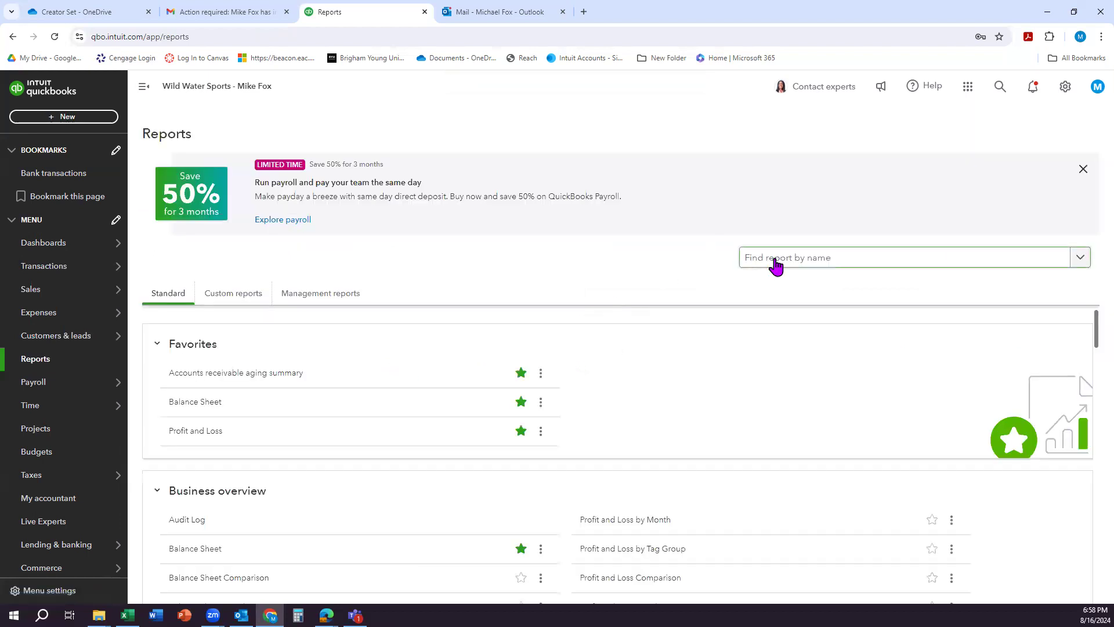
pyautogui.click(772, 261)
pyautogui.write('ter')
pyautogui.press('BackSpace')
pyautogui.press('BackSpace')
pyautogui.write('r')
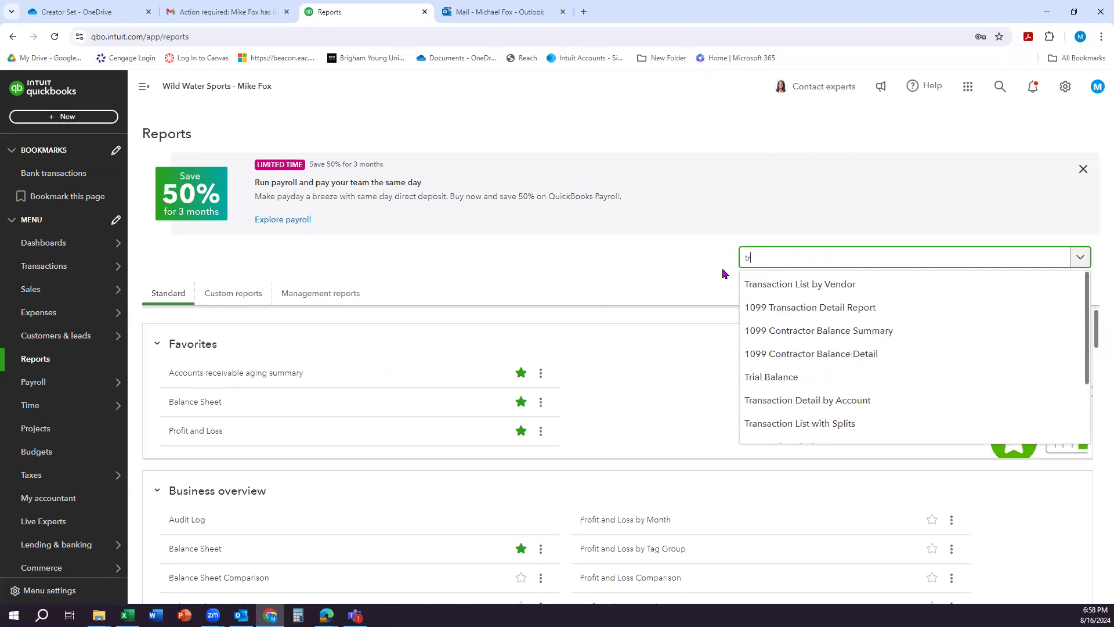
pyautogui.click(793, 377)
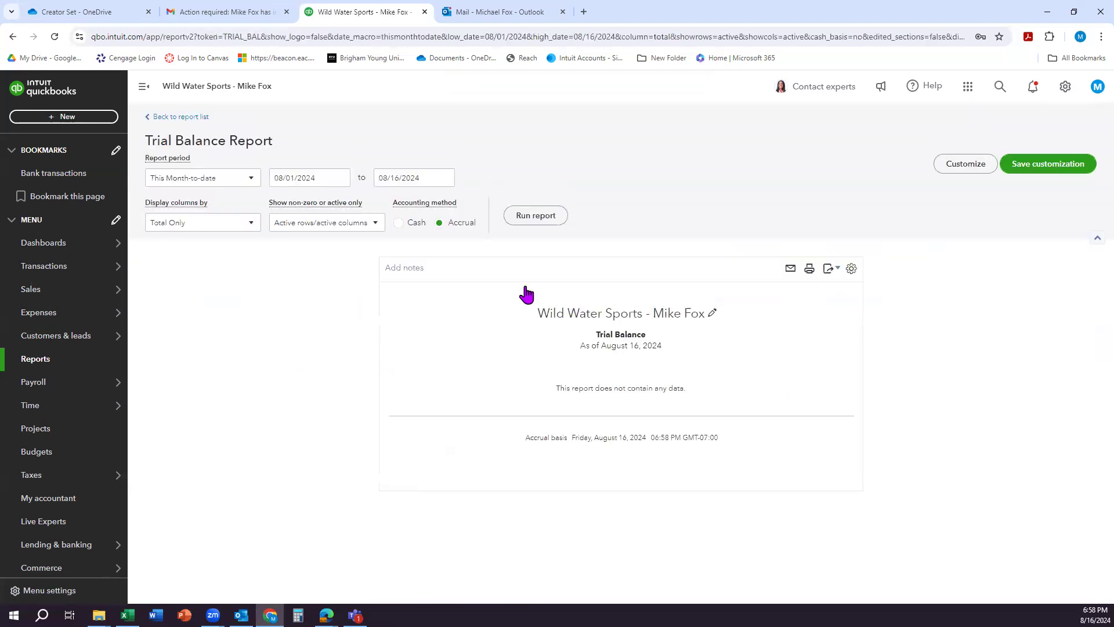
# Step: Run the trial balance for all dates and save it as a custom report named Trial Balance
pyautogui.click(256, 183)
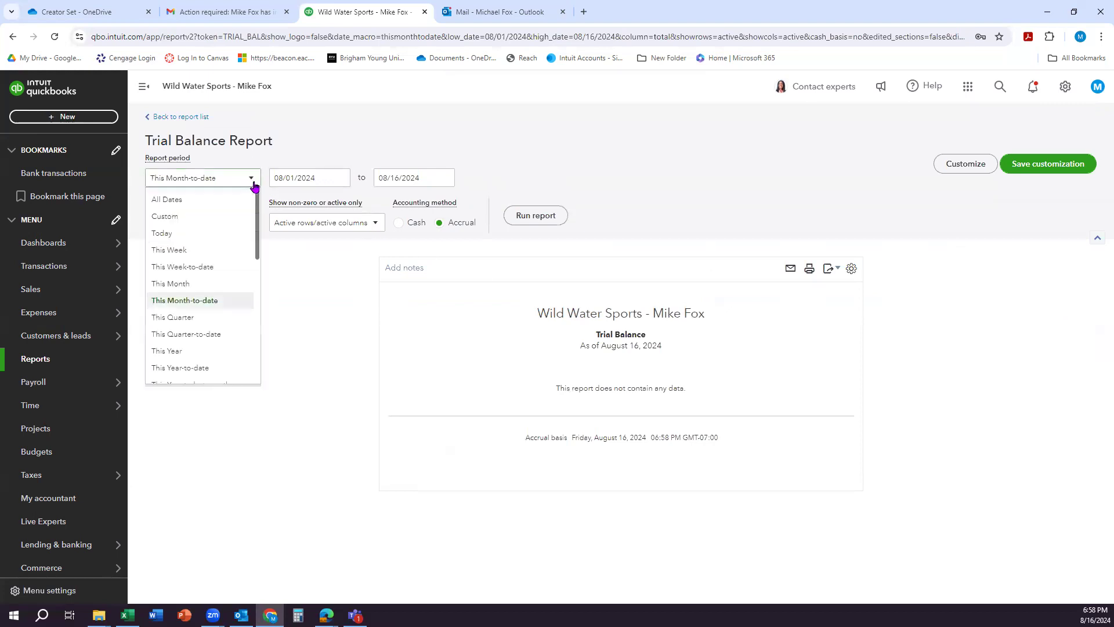
pyautogui.click(208, 200)
pyautogui.click(535, 219)
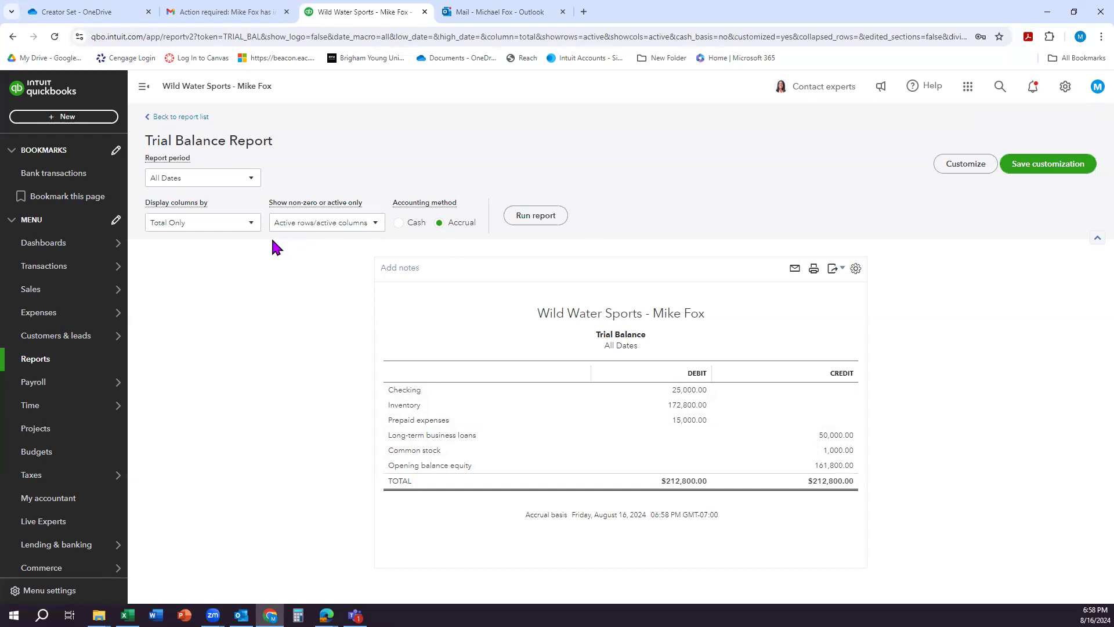
pyautogui.click(1078, 165)
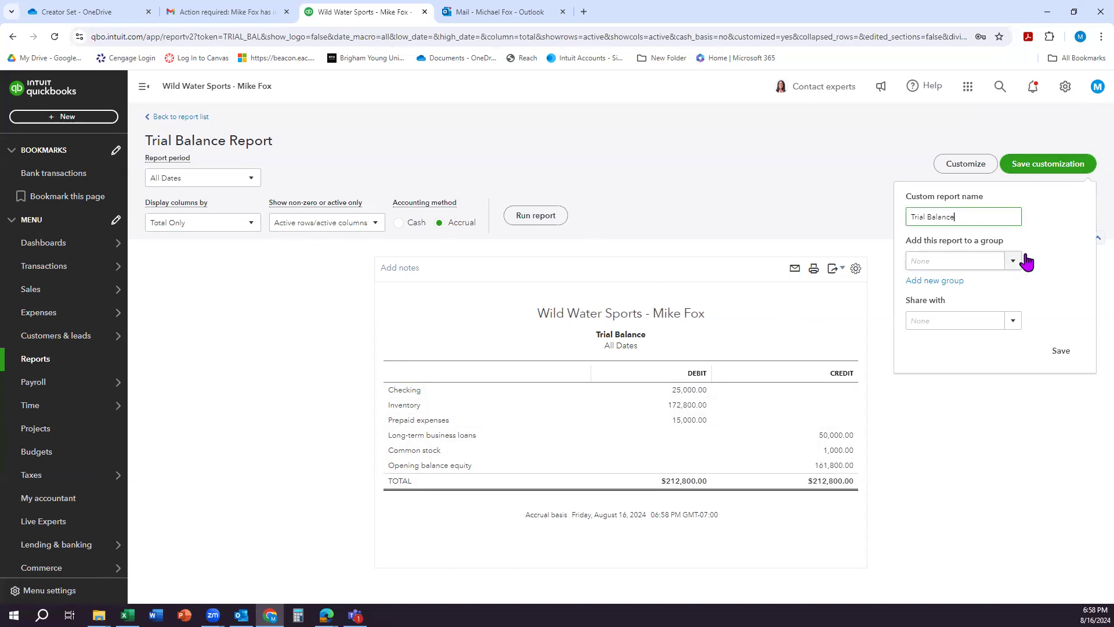
pyautogui.click(1070, 353)
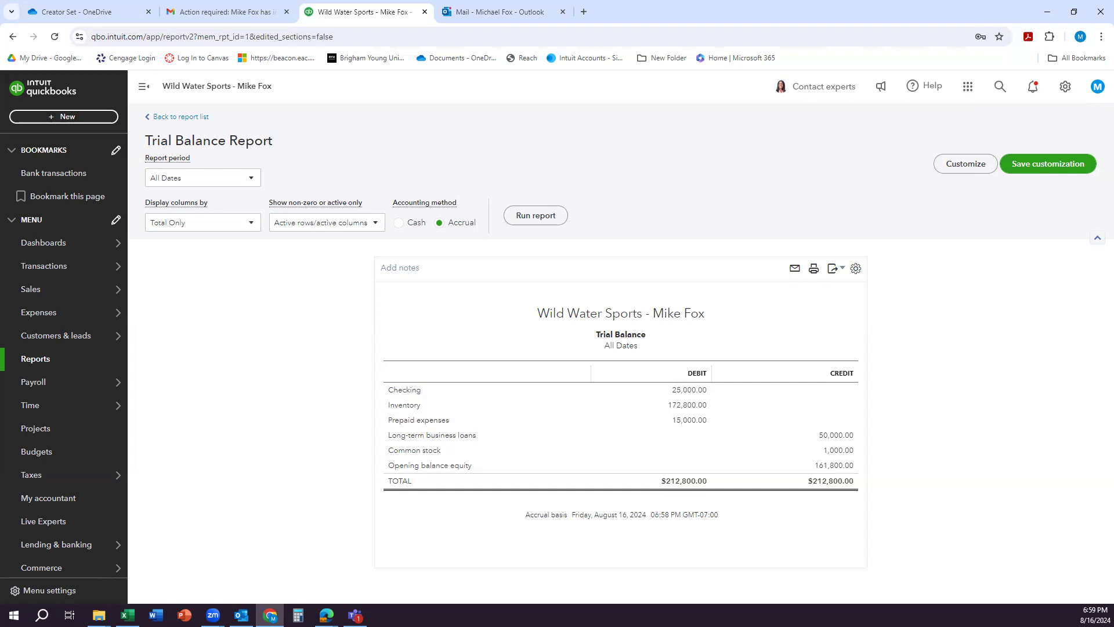
# Step: Create a new journal entry and set its journal date to 12/31/2026
pyautogui.click(70, 117)
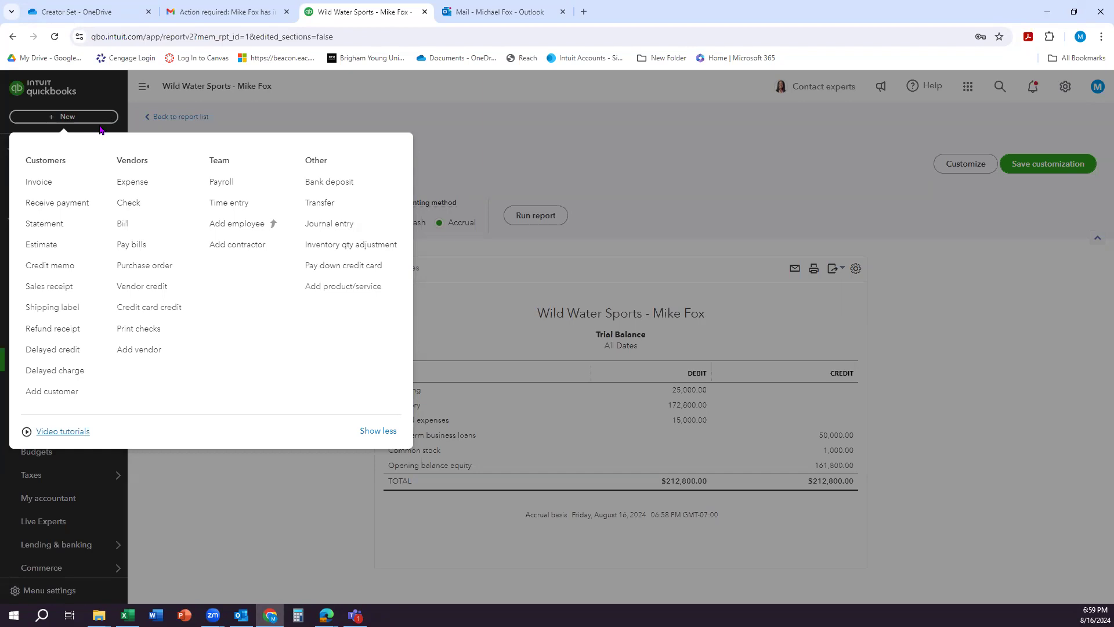
pyautogui.click(336, 226)
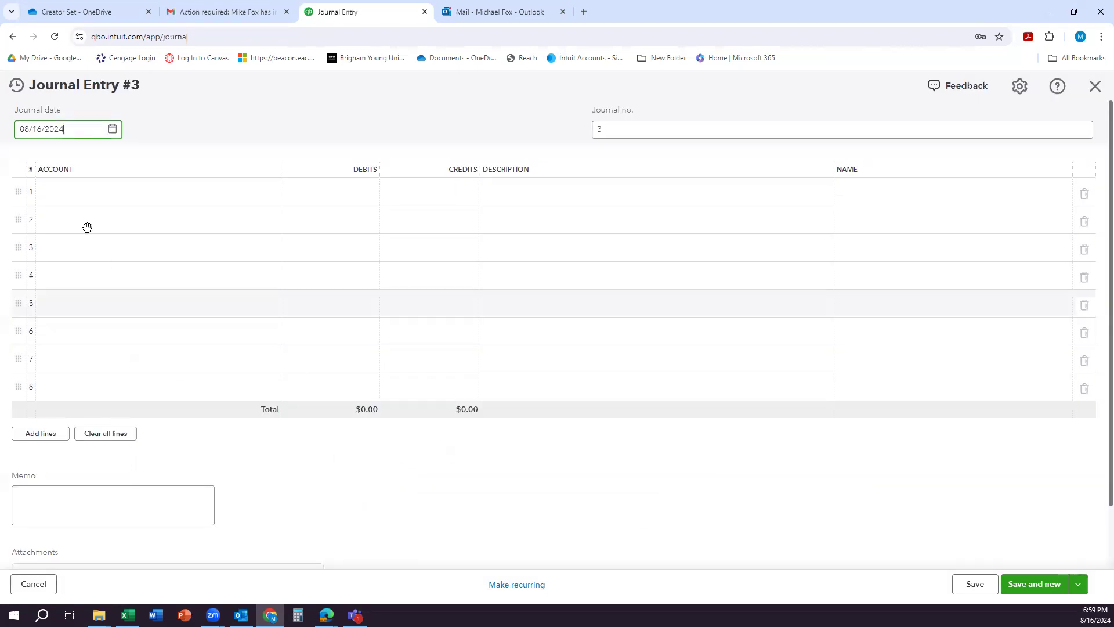
pyautogui.tripleClick(84, 133)
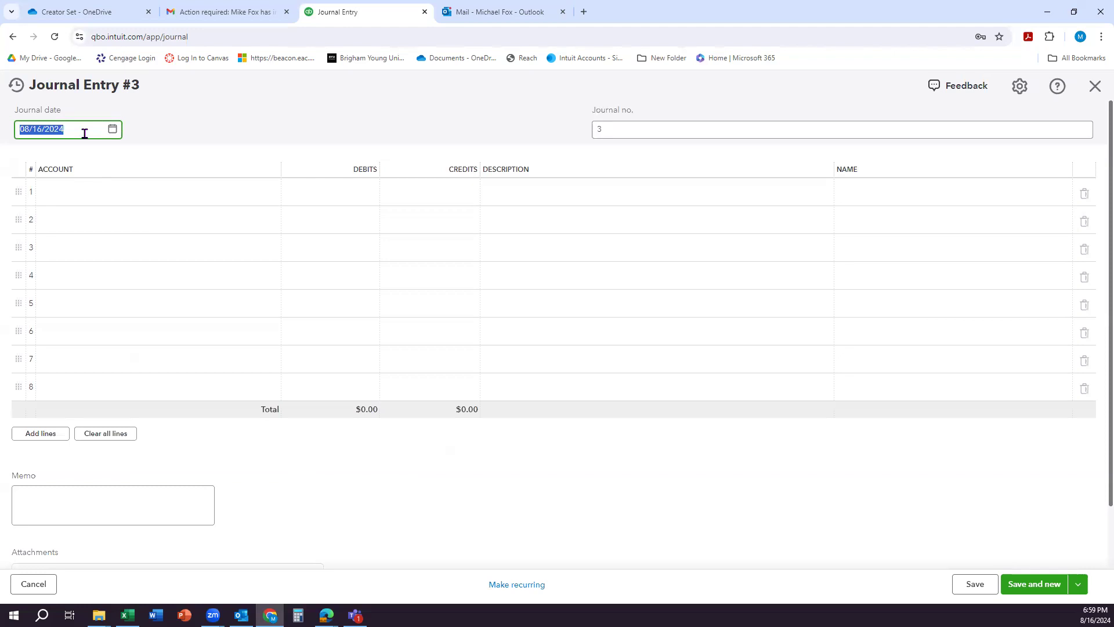
pyautogui.write('12/31/2026')
pyautogui.click(176, 129)
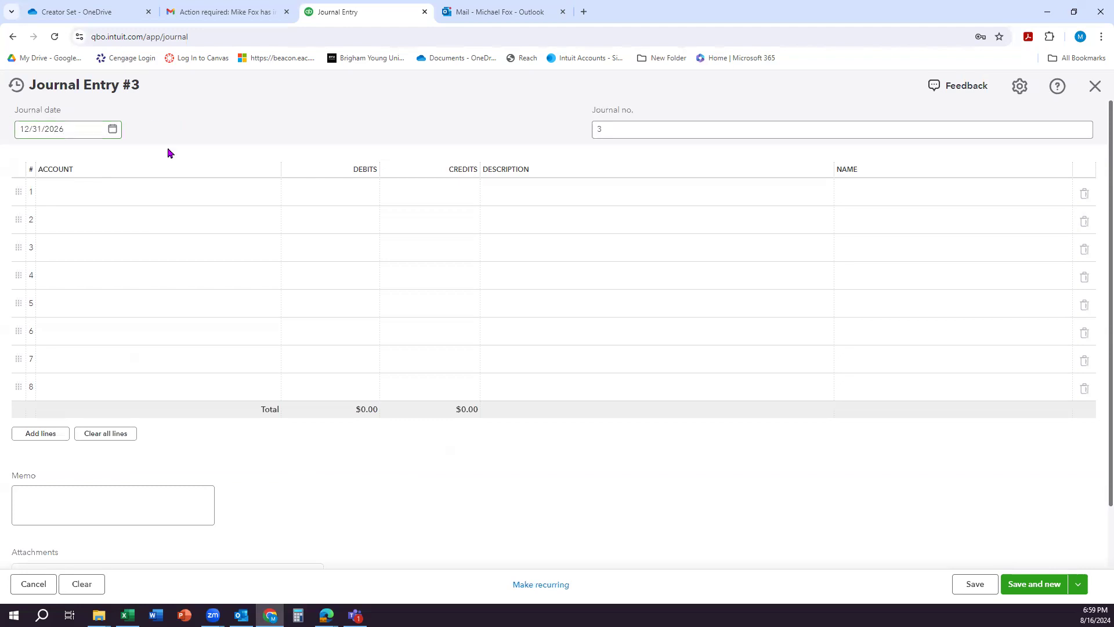
# Step: Fill the first journal line with Accounts receivable (A/R) and a debit of 70,000
pyautogui.click(122, 195)
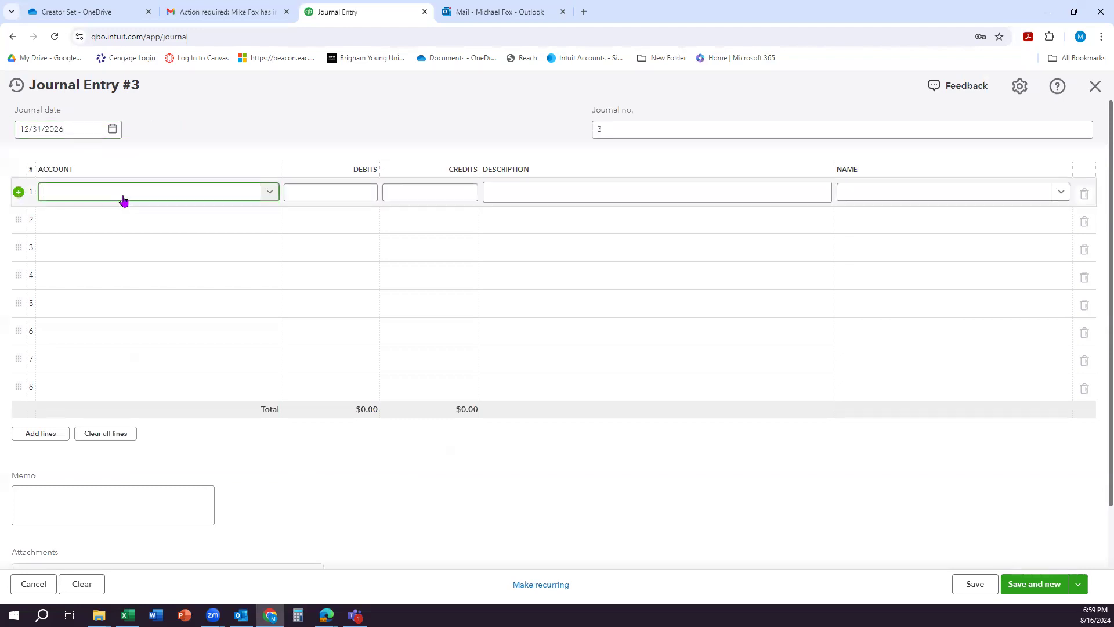
pyautogui.write('a')
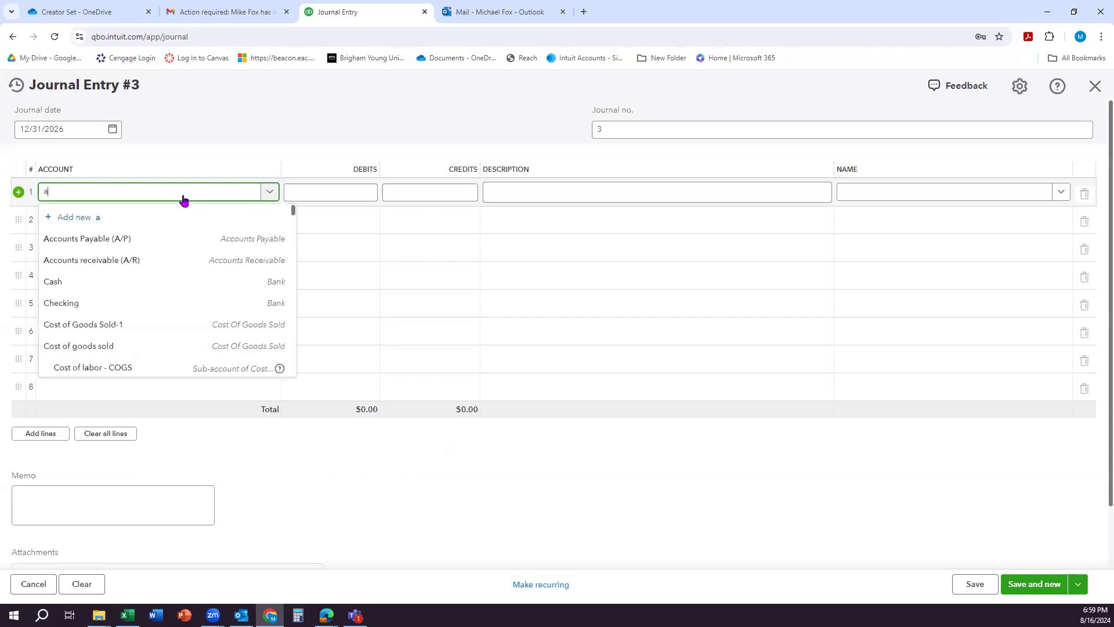
pyautogui.write('ccon')
pyautogui.press('BackSpace')
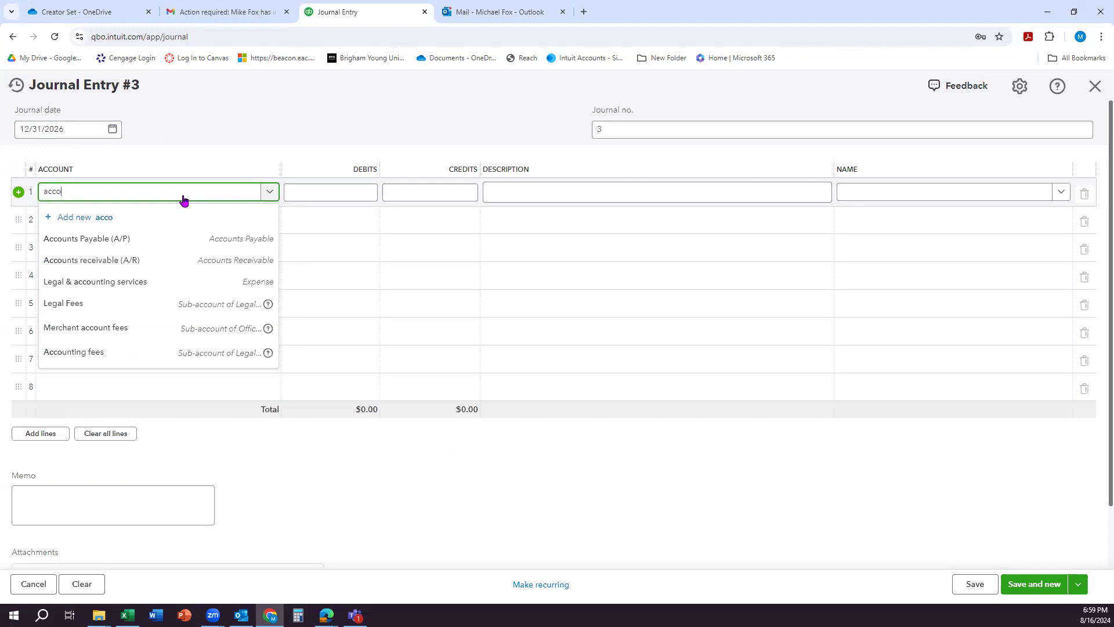
pyautogui.click(140, 260)
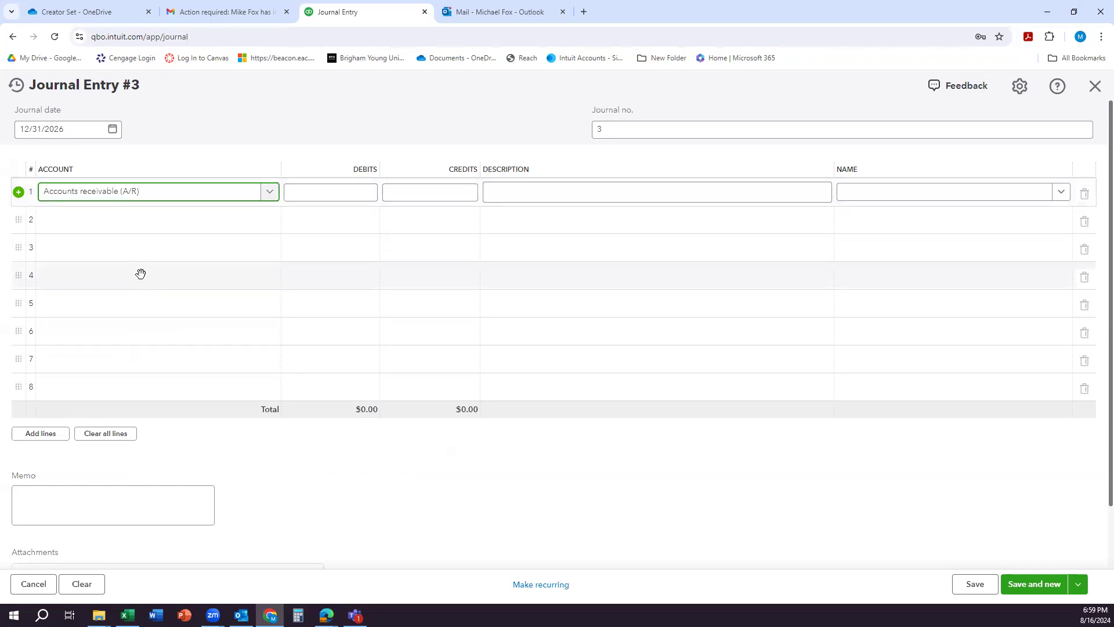
pyautogui.click(350, 198)
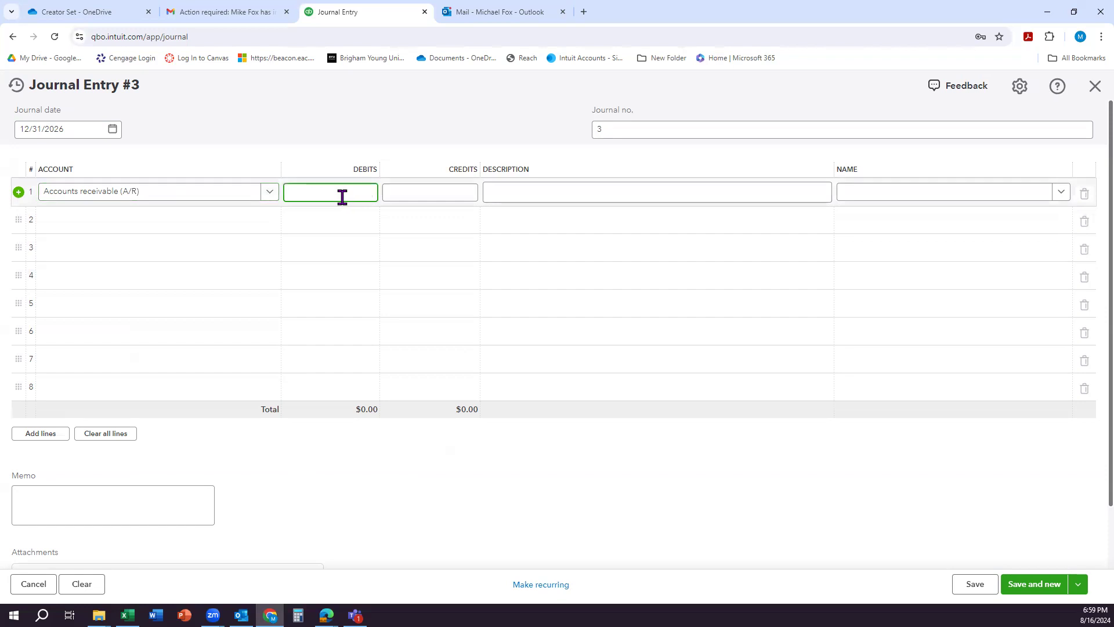
pyautogui.write('70000')
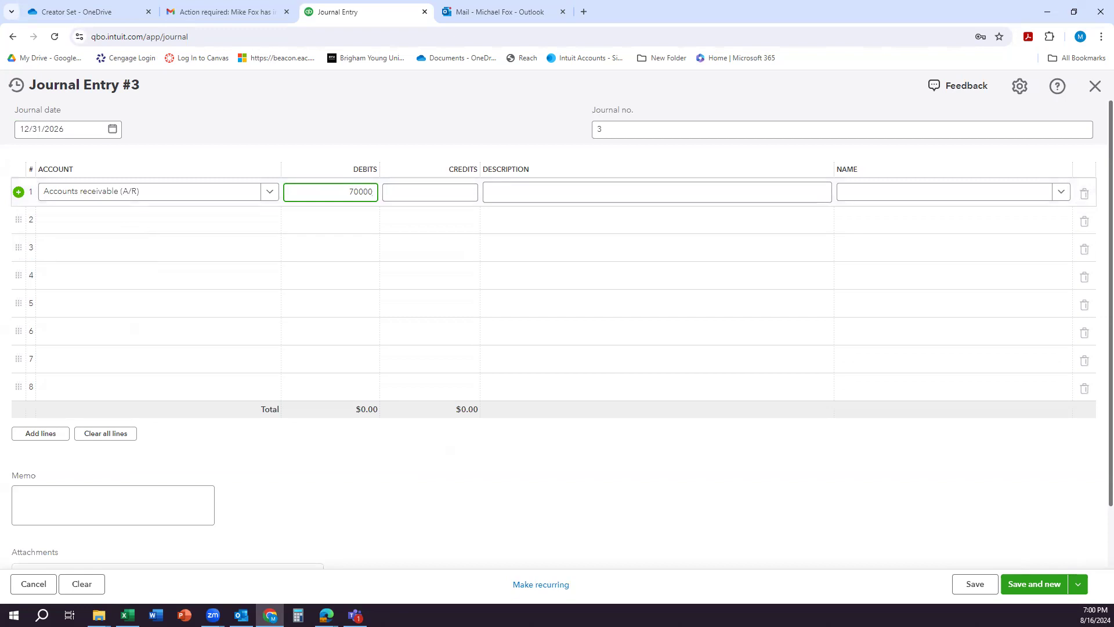
# Step: Add Refugio as a new customer and assign it as the name on the accounts receivable line
pyautogui.click(846, 200)
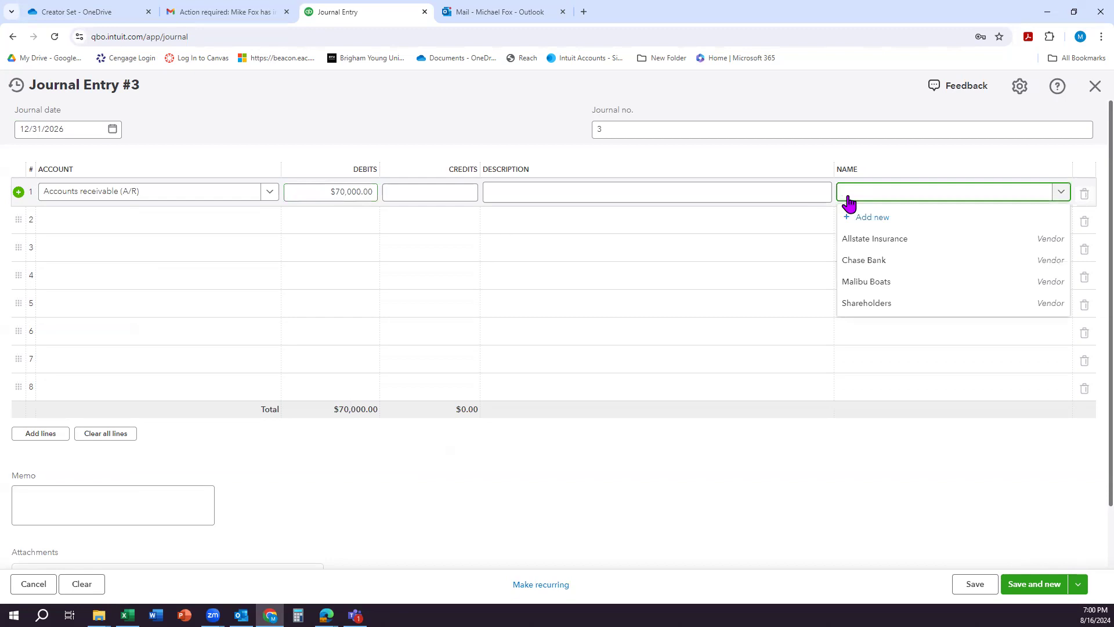
pyautogui.write('Re')
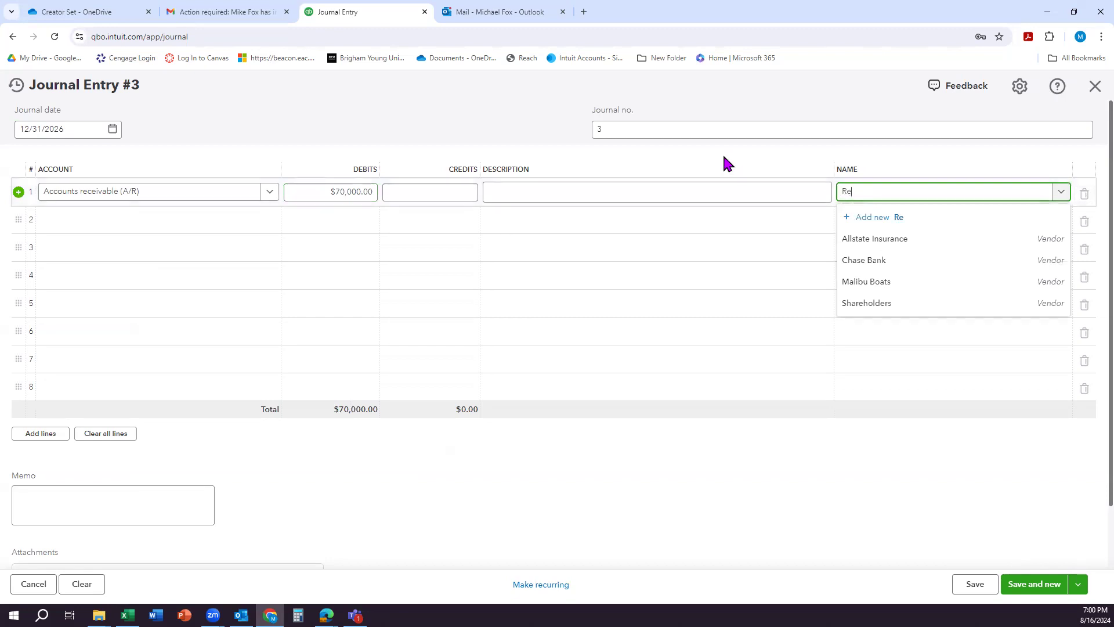
pyautogui.write('fugio')
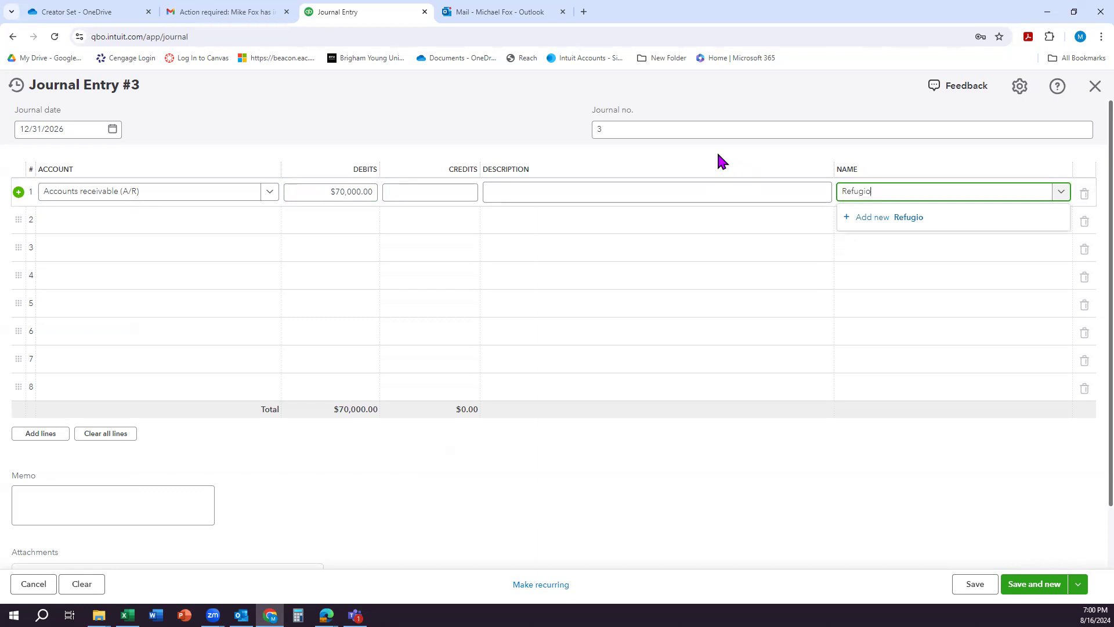
pyautogui.click(873, 215)
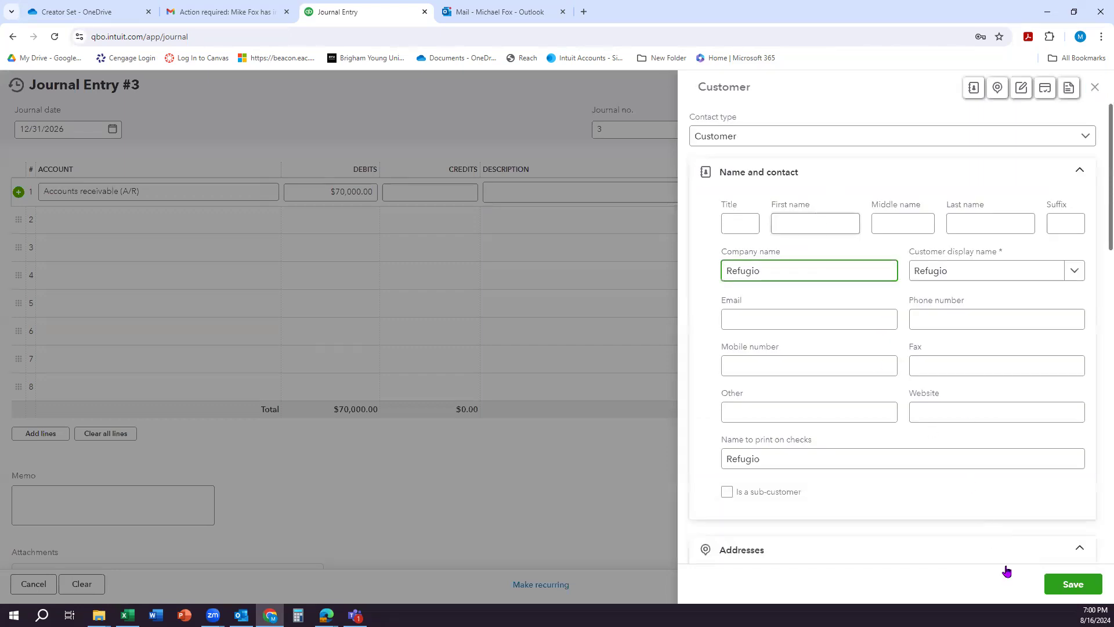
pyautogui.click(1071, 584)
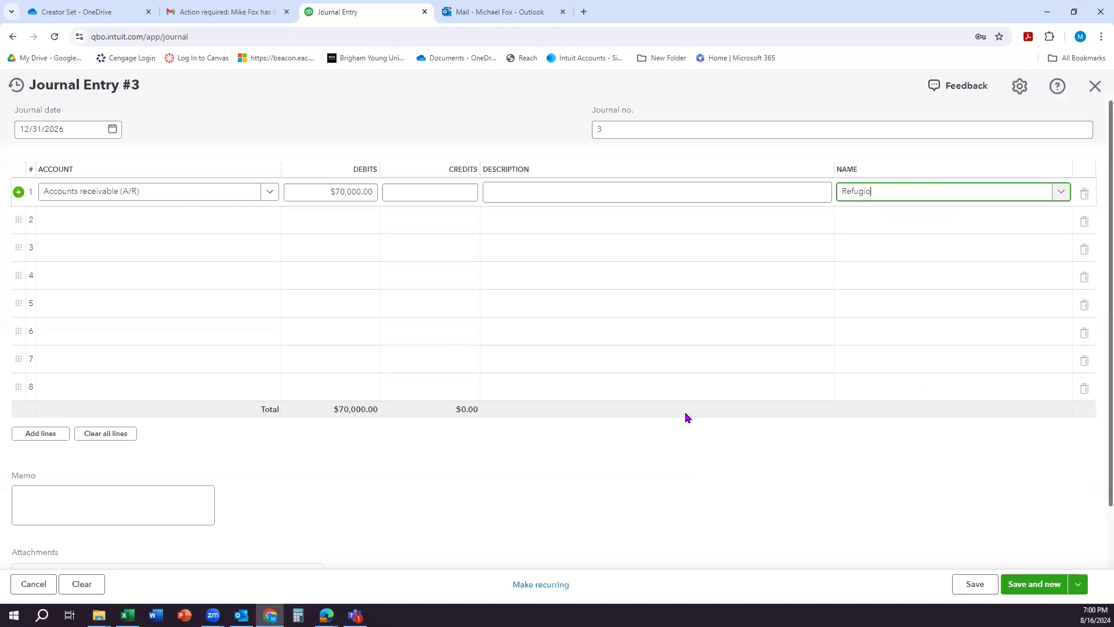
# Step: Fill the second journal line with Accounts Payable (A/P), a credit of 56,000 and the vendor Malibu Boats
pyautogui.click(79, 225)
pyautogui.write('Accounts')
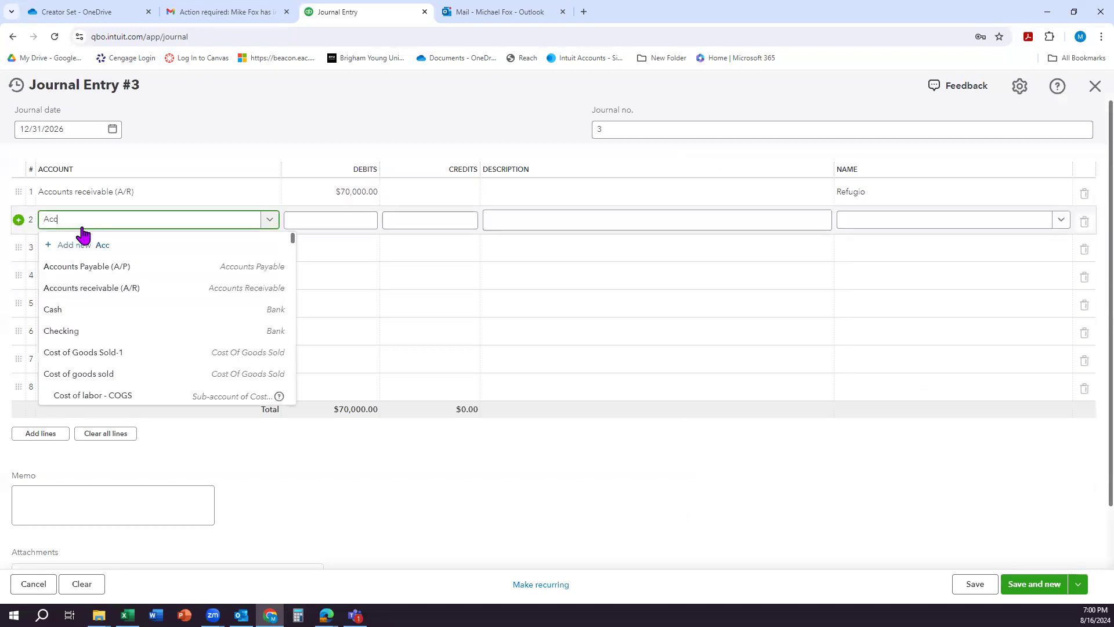
pyautogui.click(103, 267)
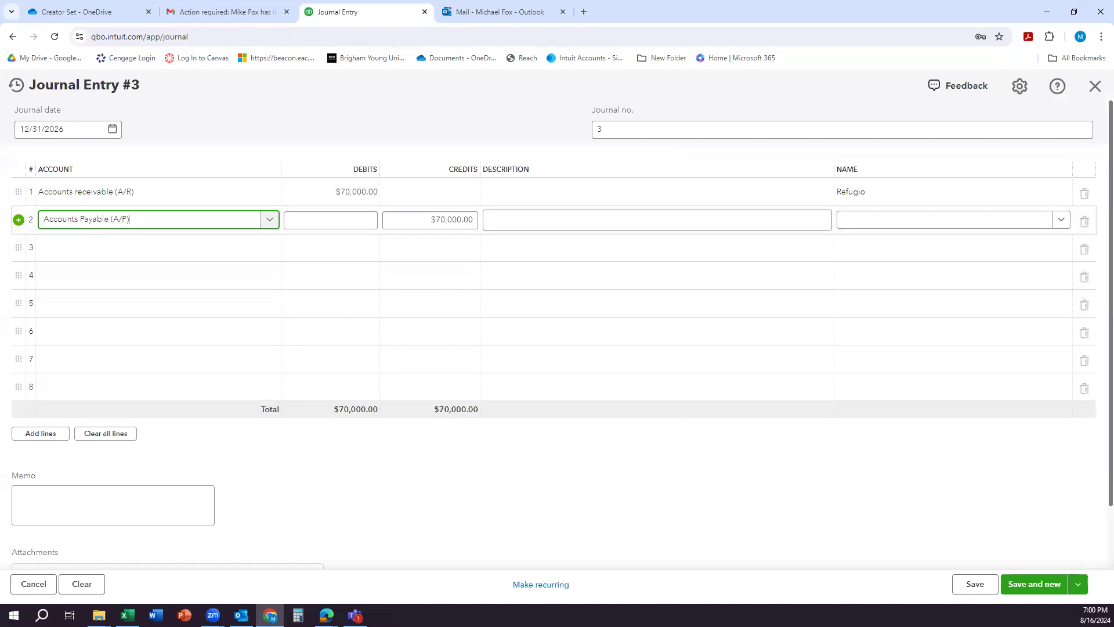
pyautogui.click(413, 225)
pyautogui.write('56000')
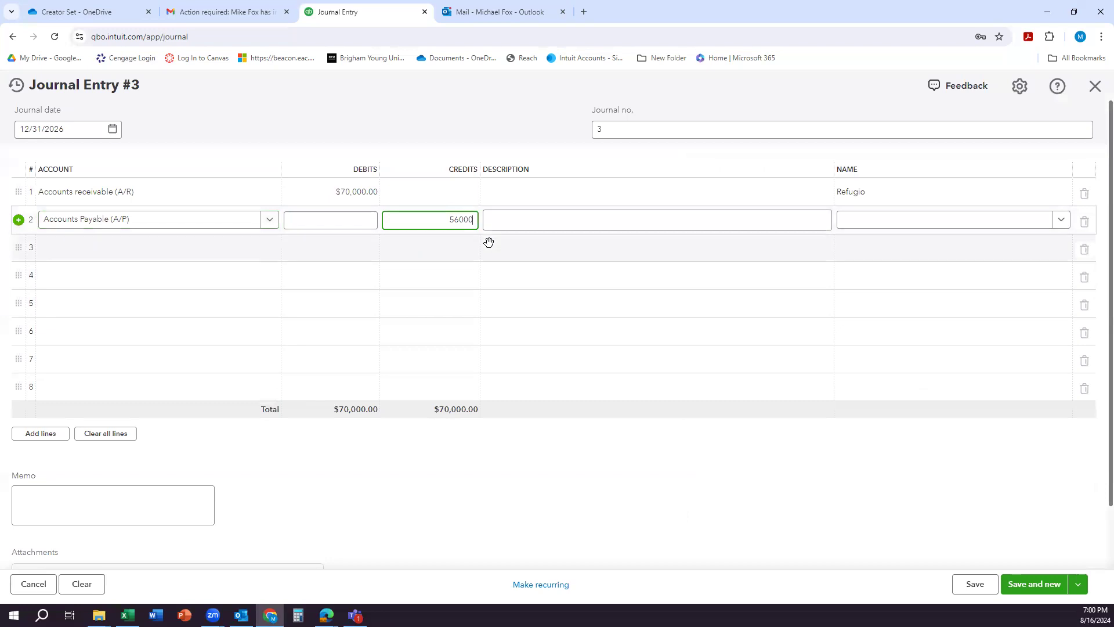
pyautogui.click(871, 225)
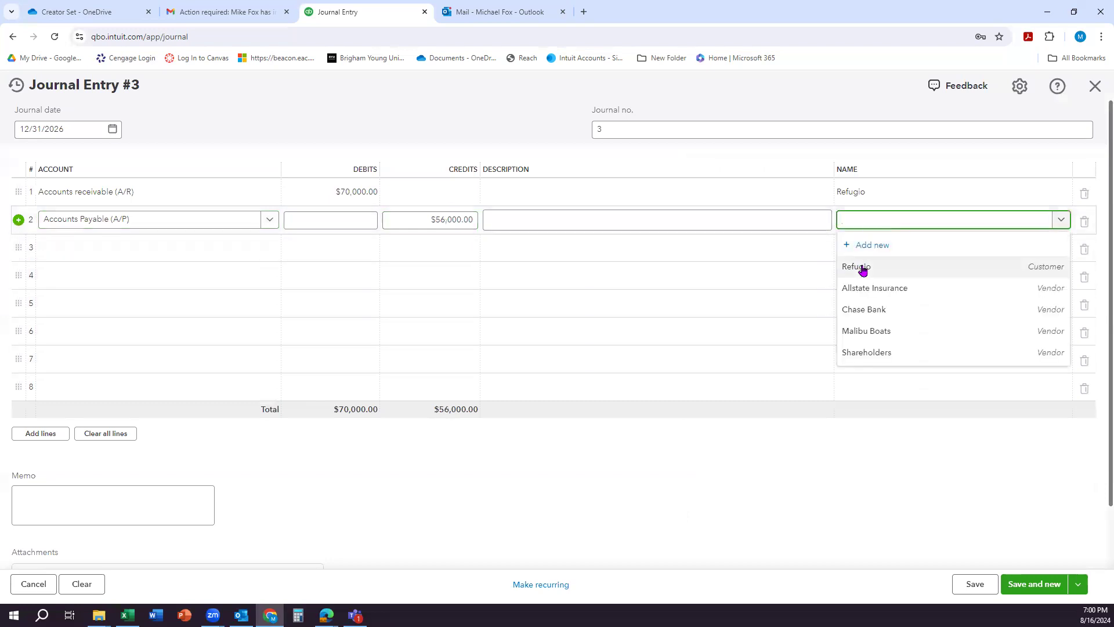
pyautogui.click(871, 332)
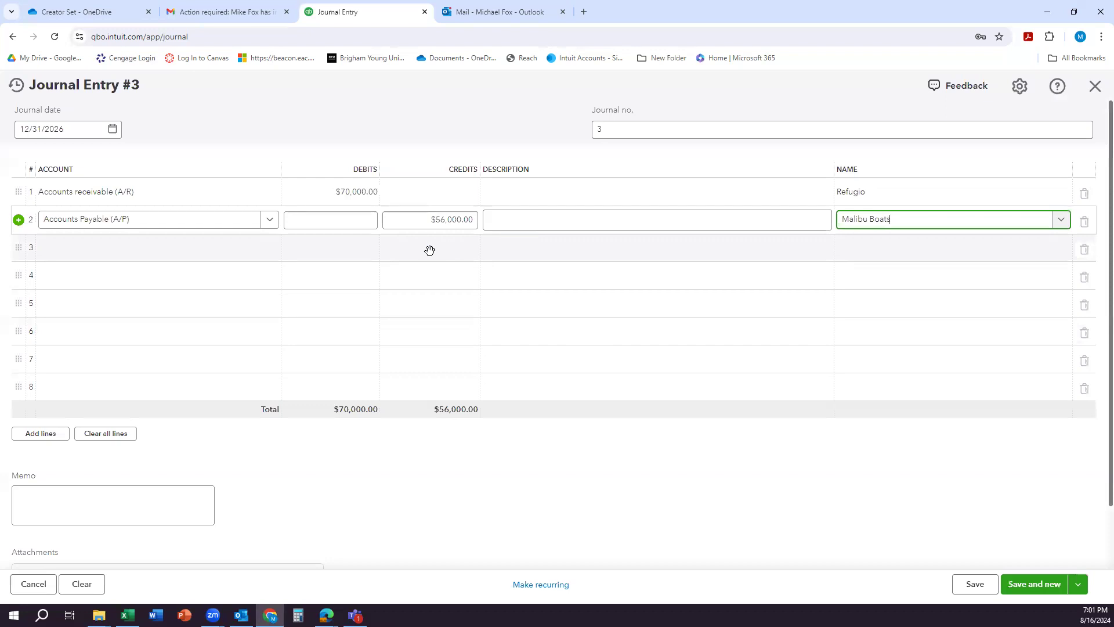
# Step: Balance the journal entry with a 14,000 credit to Opening balance equity on the third line, and save and close it
pyautogui.click(71, 251)
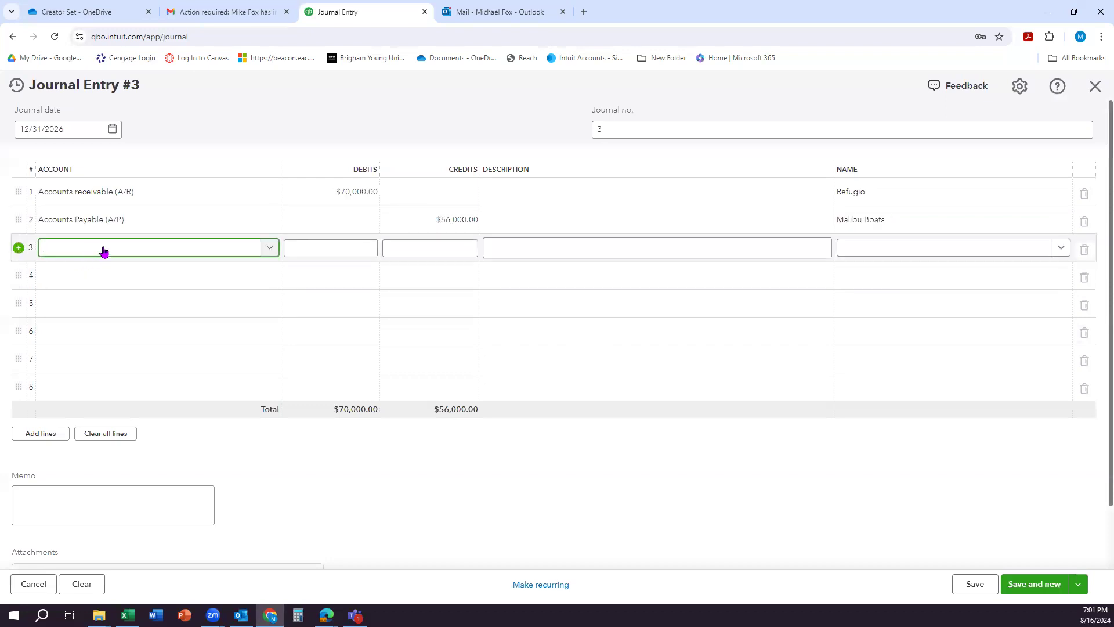
pyautogui.write('Opening')
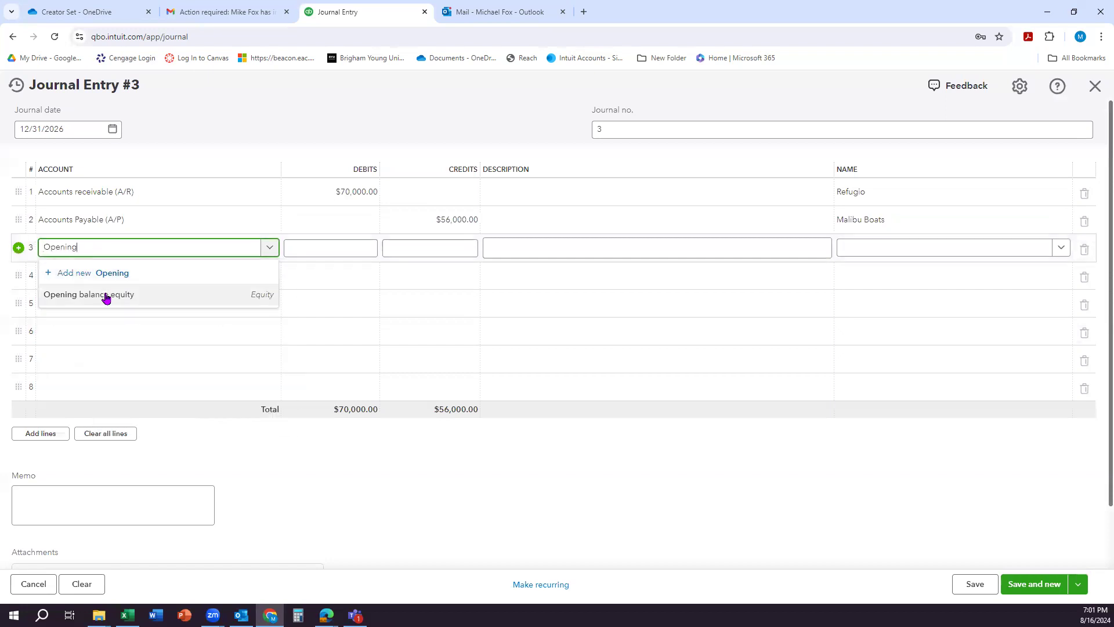
pyautogui.click(102, 291)
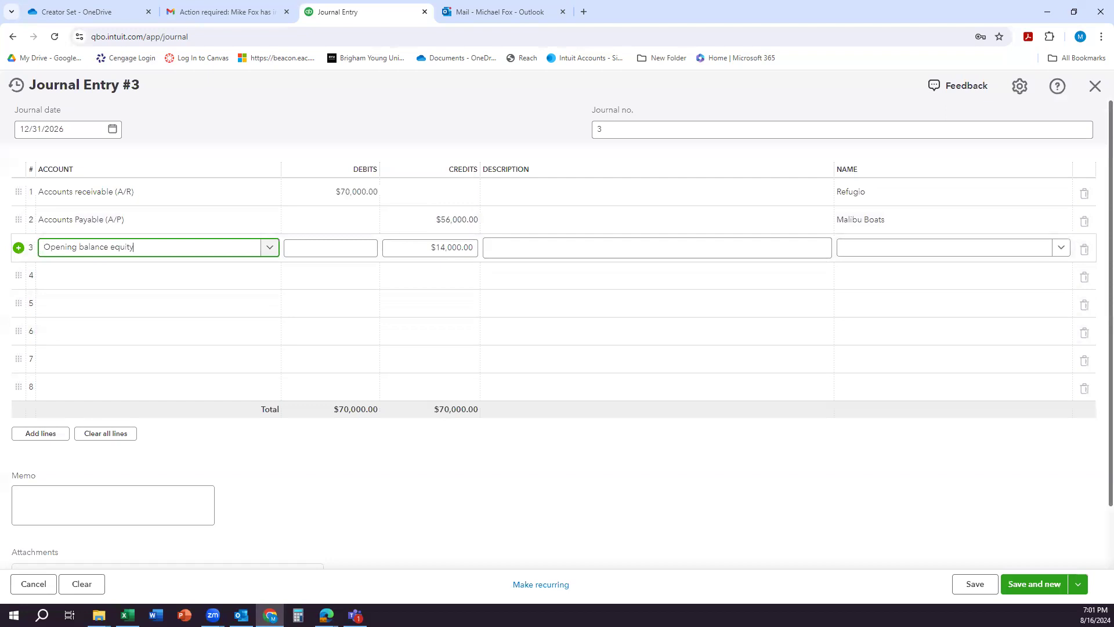
pyautogui.click(1076, 588)
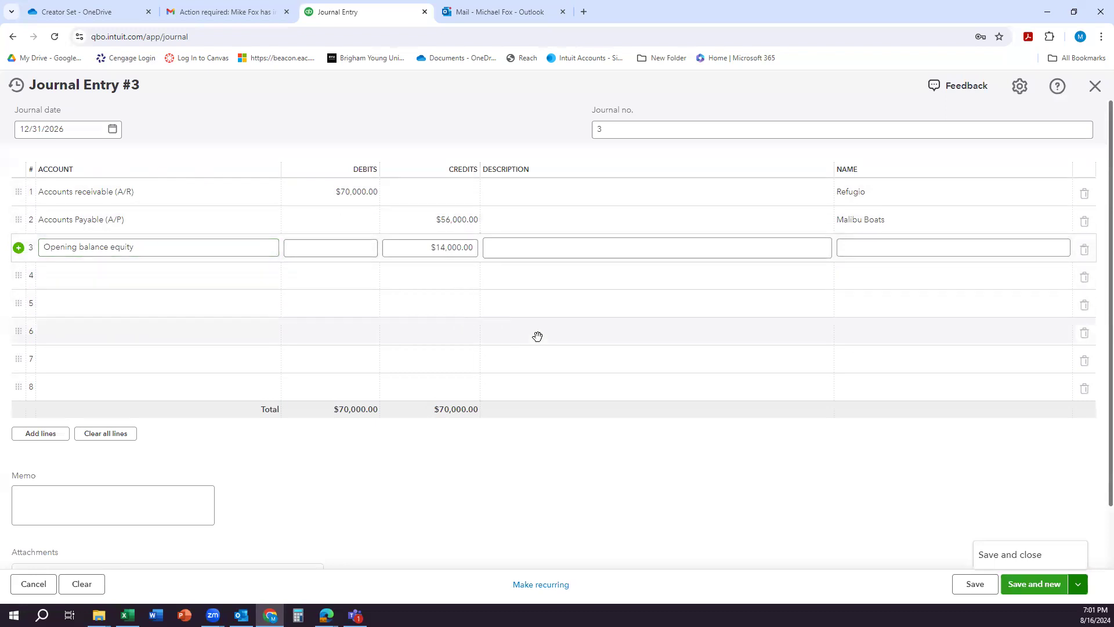
pyautogui.click(1078, 586)
pyautogui.click(1078, 587)
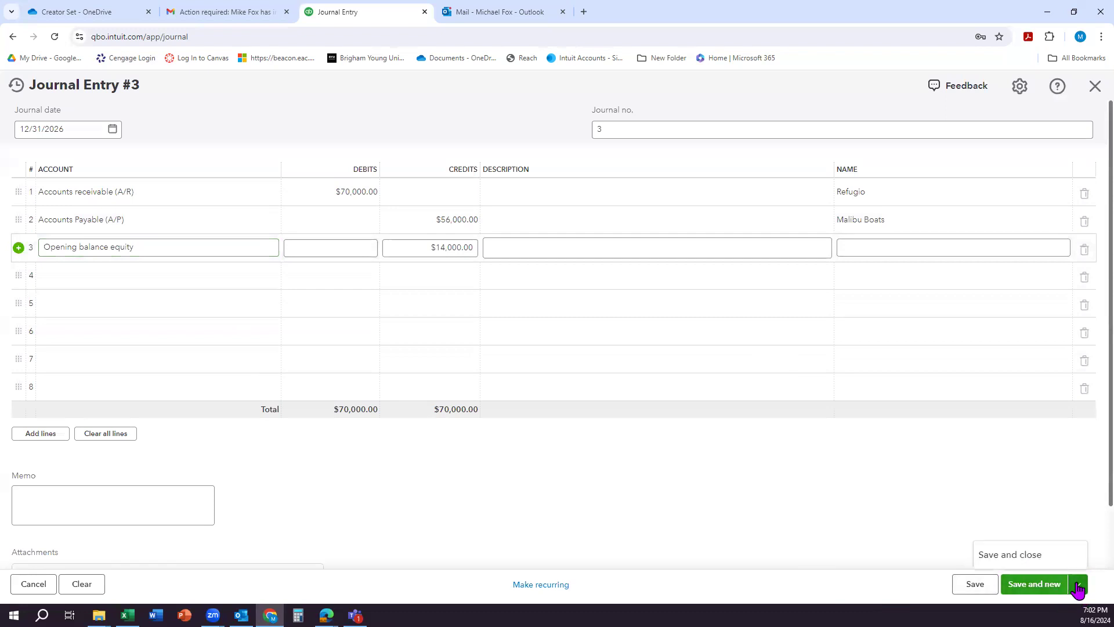
pyautogui.click(1033, 556)
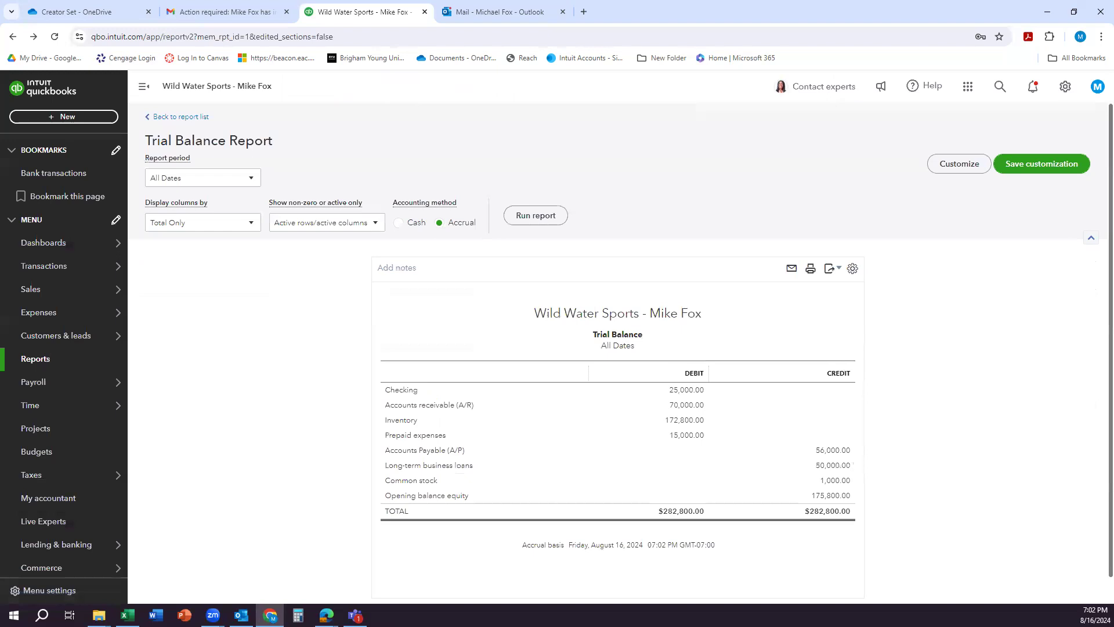
# Step: Open the saved custom Trial Balance report to review the account balances
pyautogui.click(58, 357)
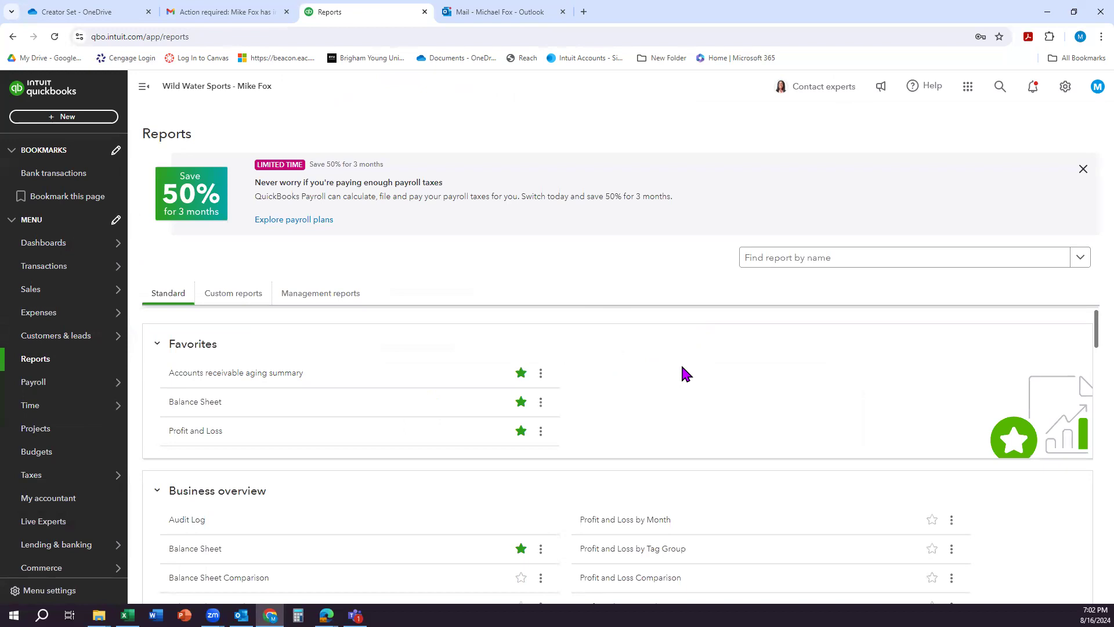
pyautogui.click(234, 298)
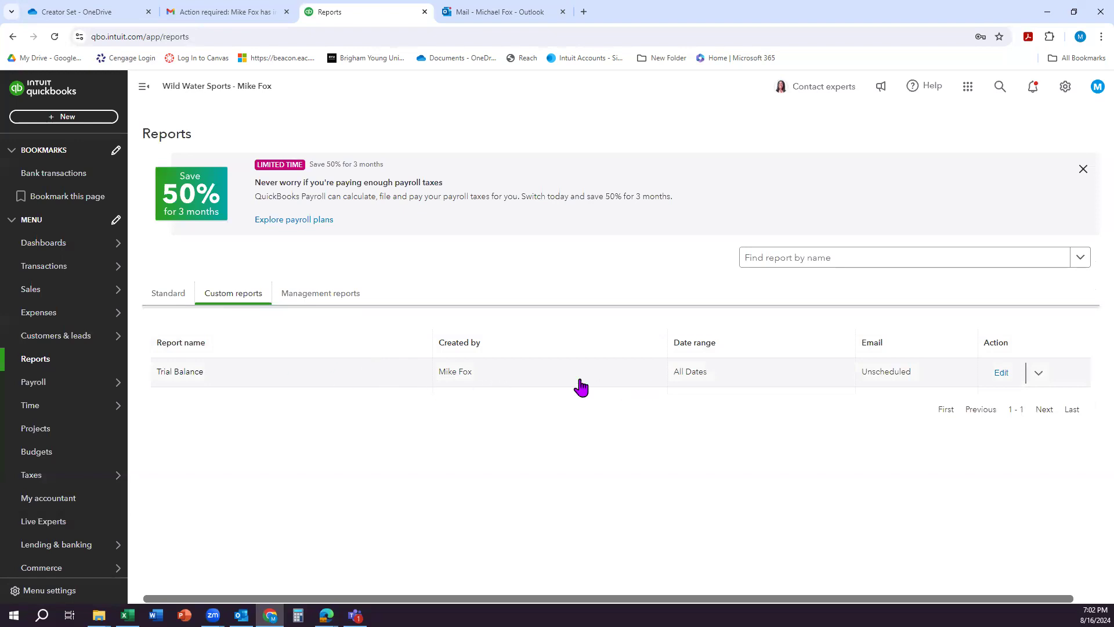
pyautogui.click(185, 373)
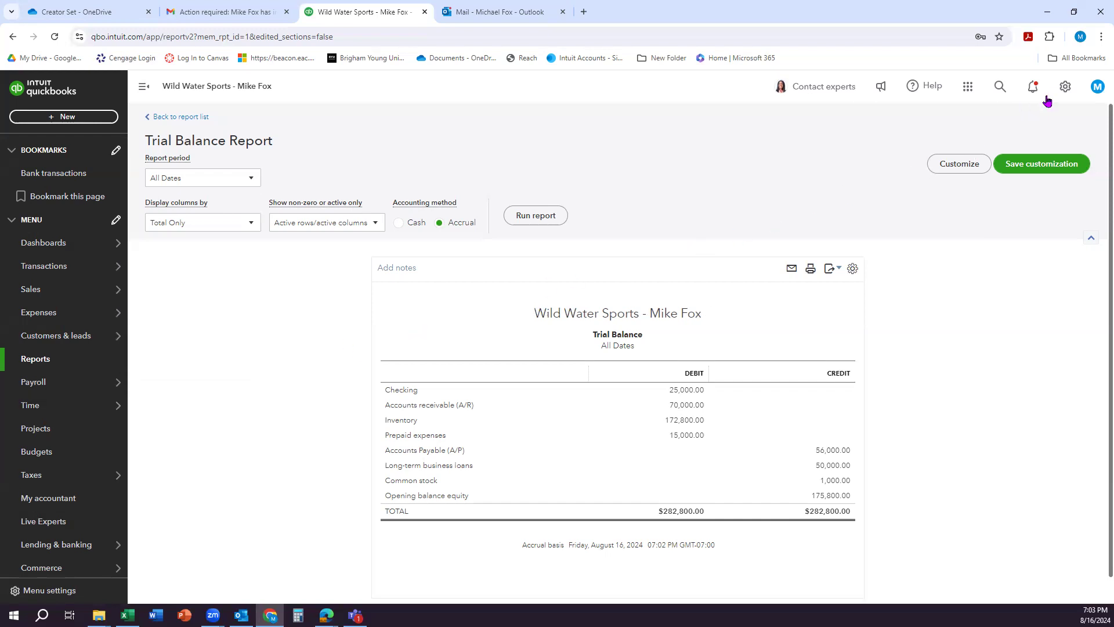
# Step: Start a new account in the chart of accounts with the account type Fixed Assets
pyautogui.click(1065, 87)
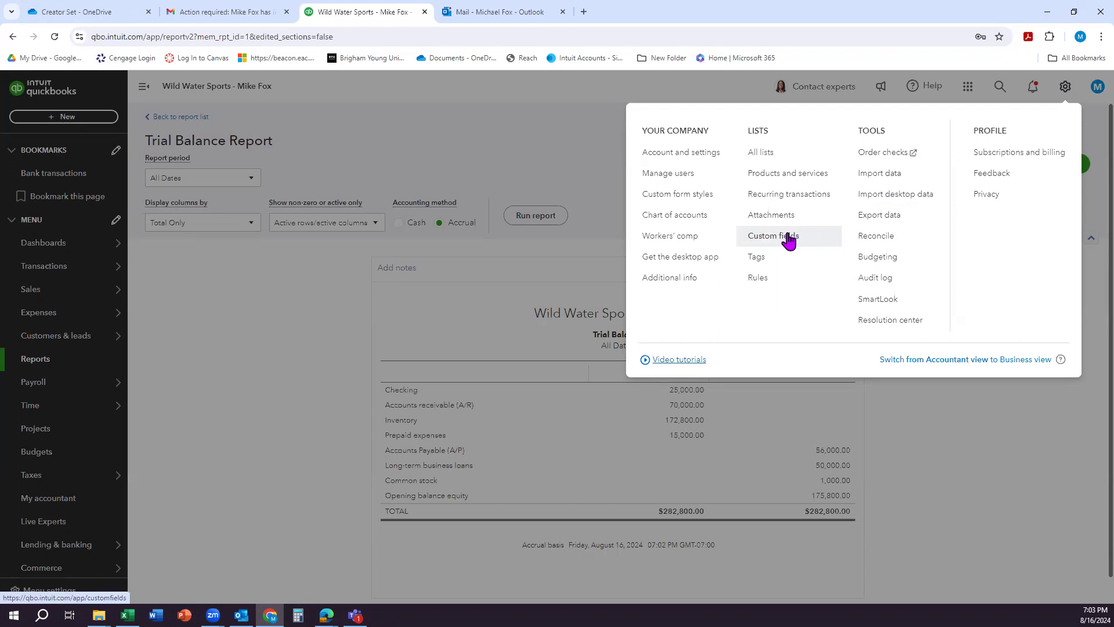
pyautogui.click(680, 219)
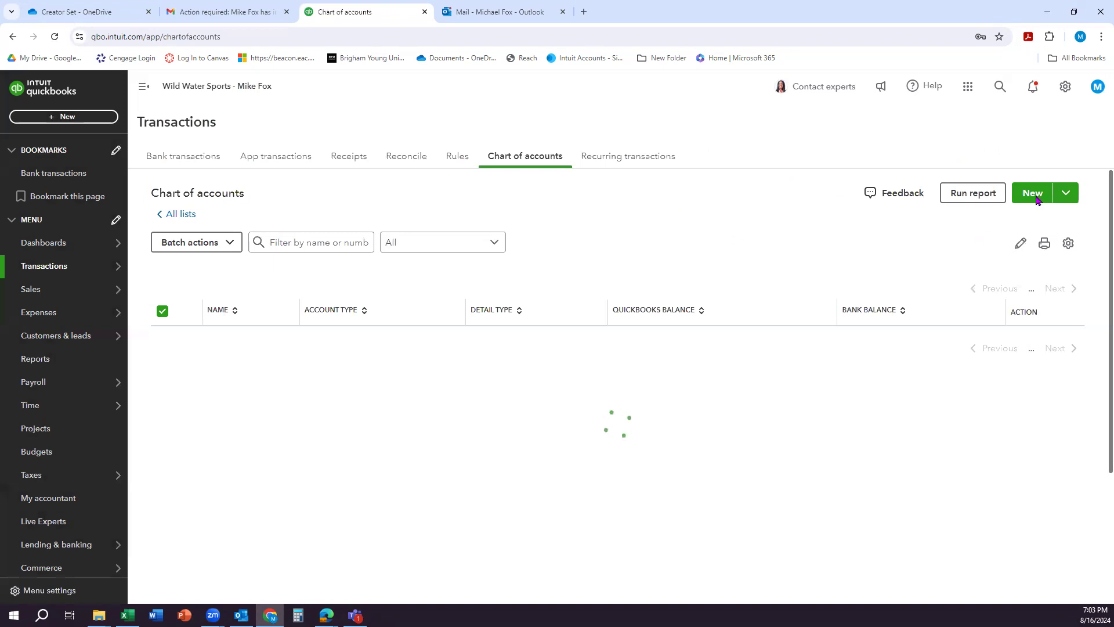
pyautogui.scroll(10, 840, 304)
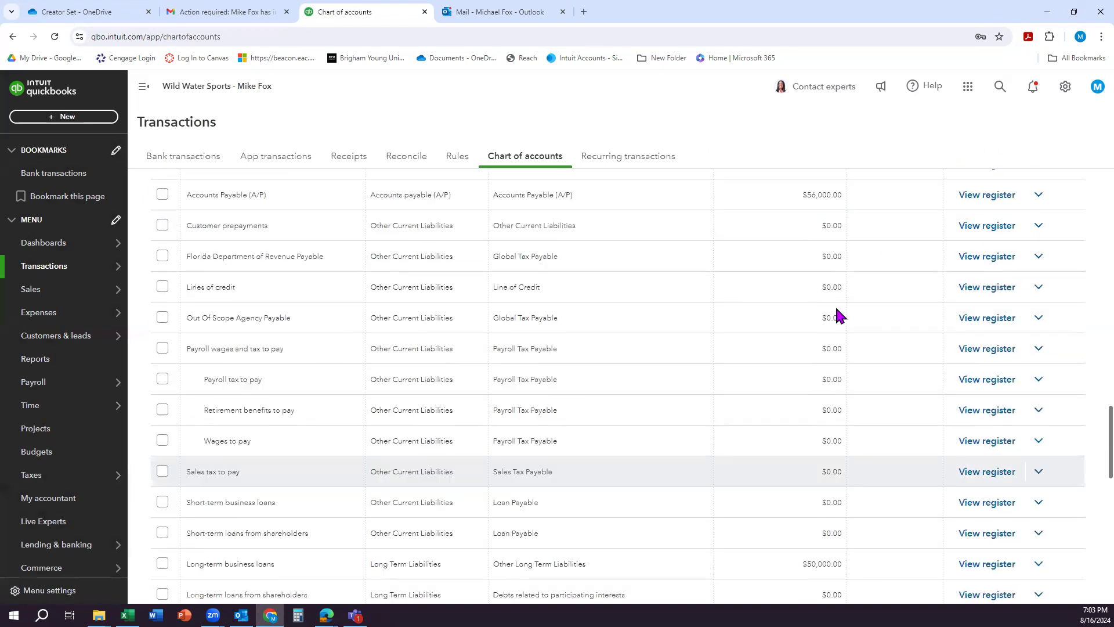
pyautogui.scroll(10, 1053, 383)
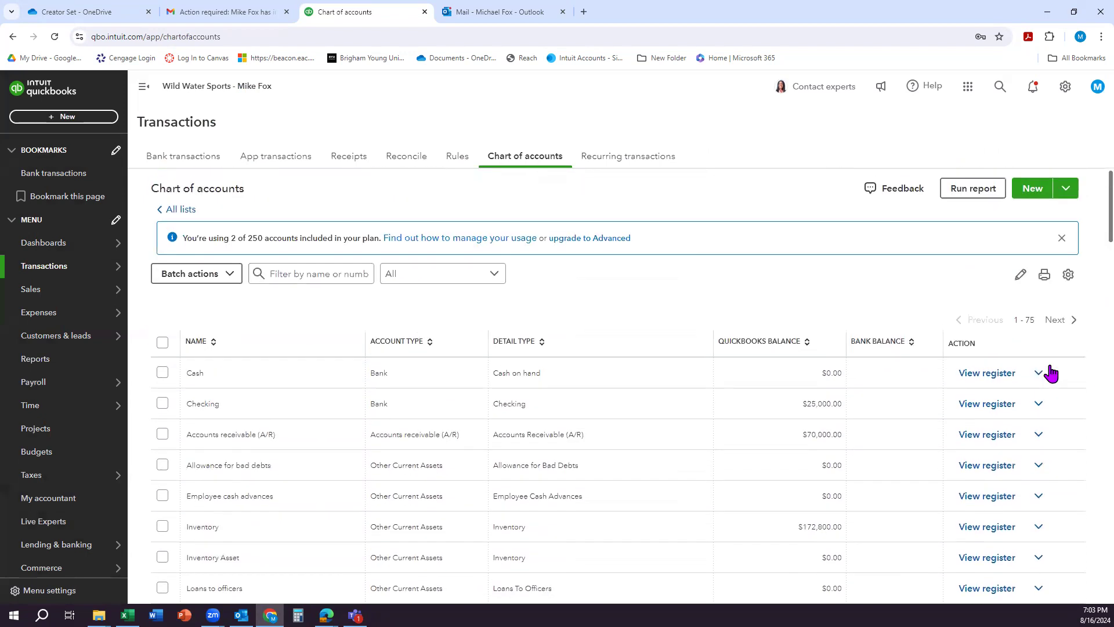
pyautogui.click(1032, 194)
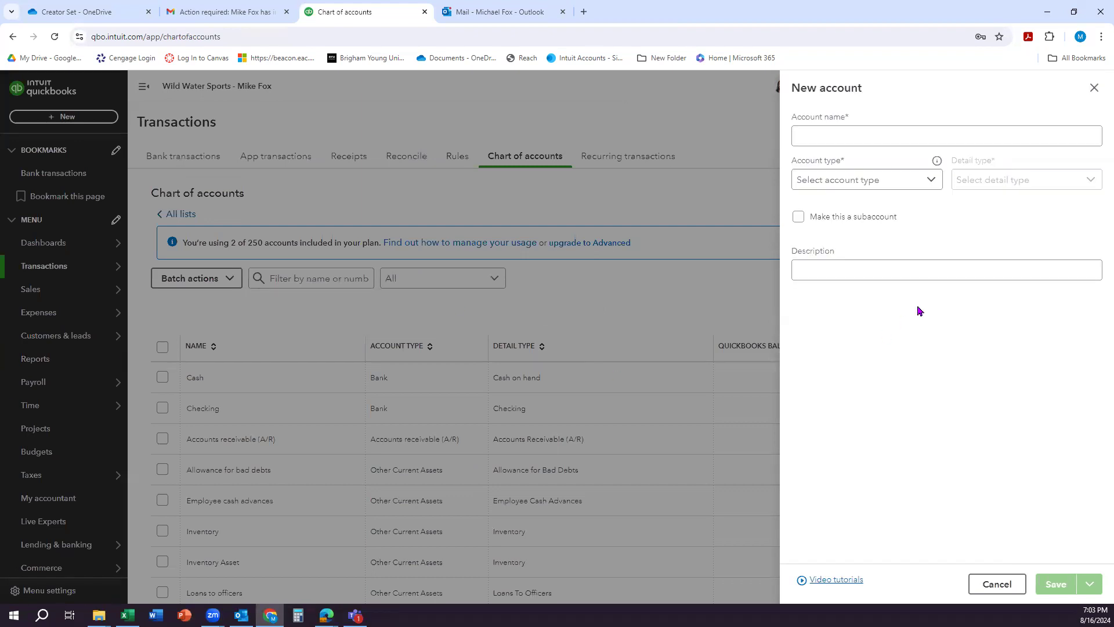
pyautogui.click(836, 133)
pyautogui.click(872, 190)
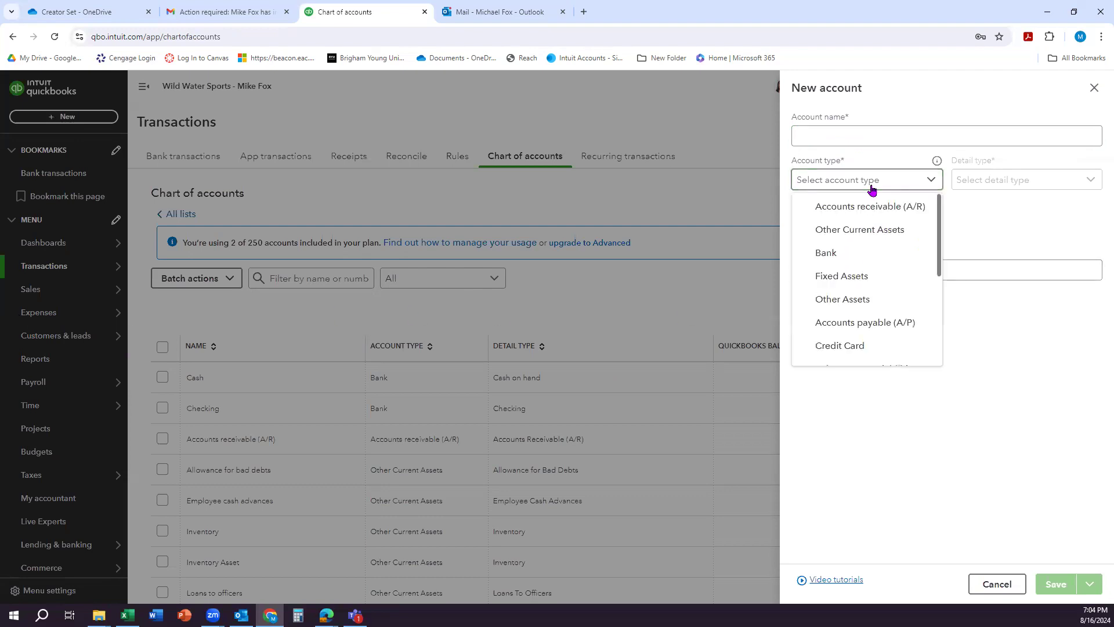
pyautogui.click(850, 273)
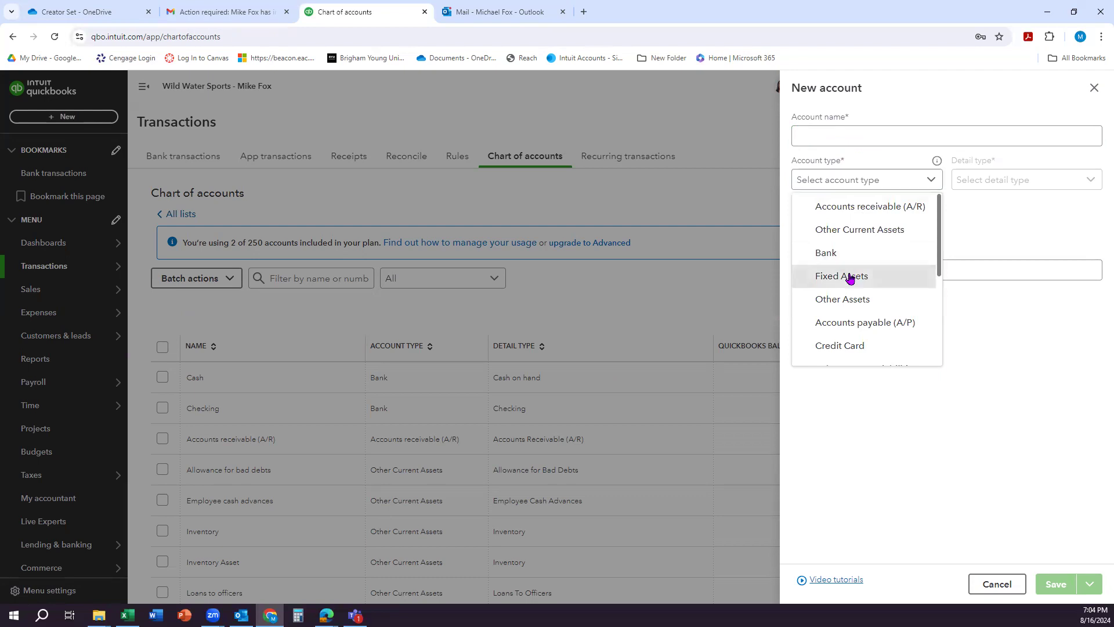
pyautogui.click(849, 274)
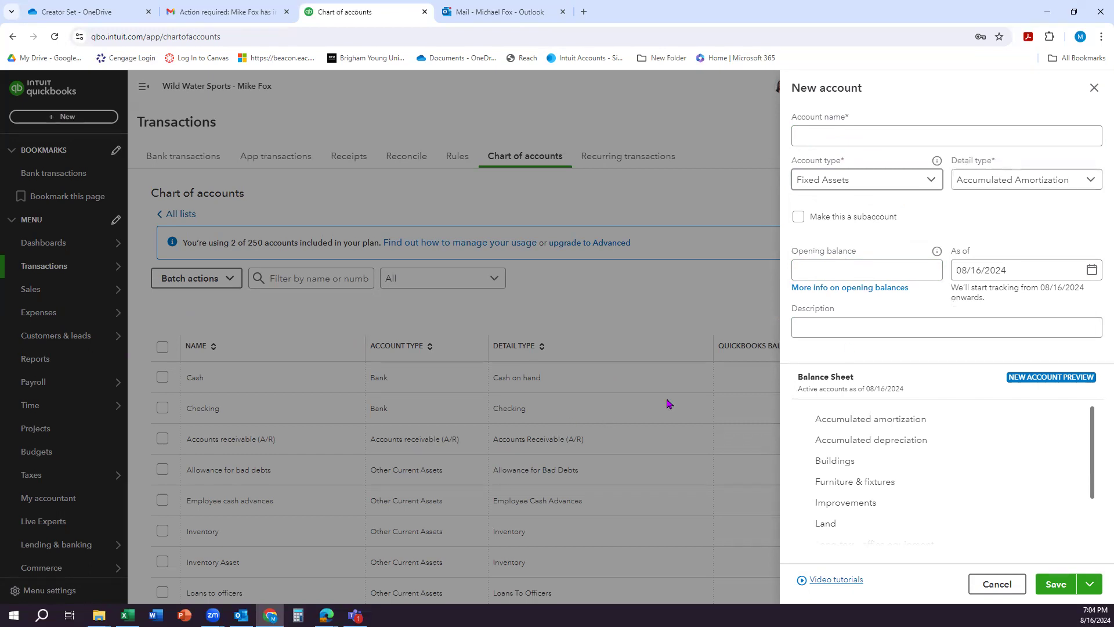
# Step: Give the new account the detail type Fixed Asset Other Tools Equipment and the name Equipment, and save it
pyautogui.click(1052, 183)
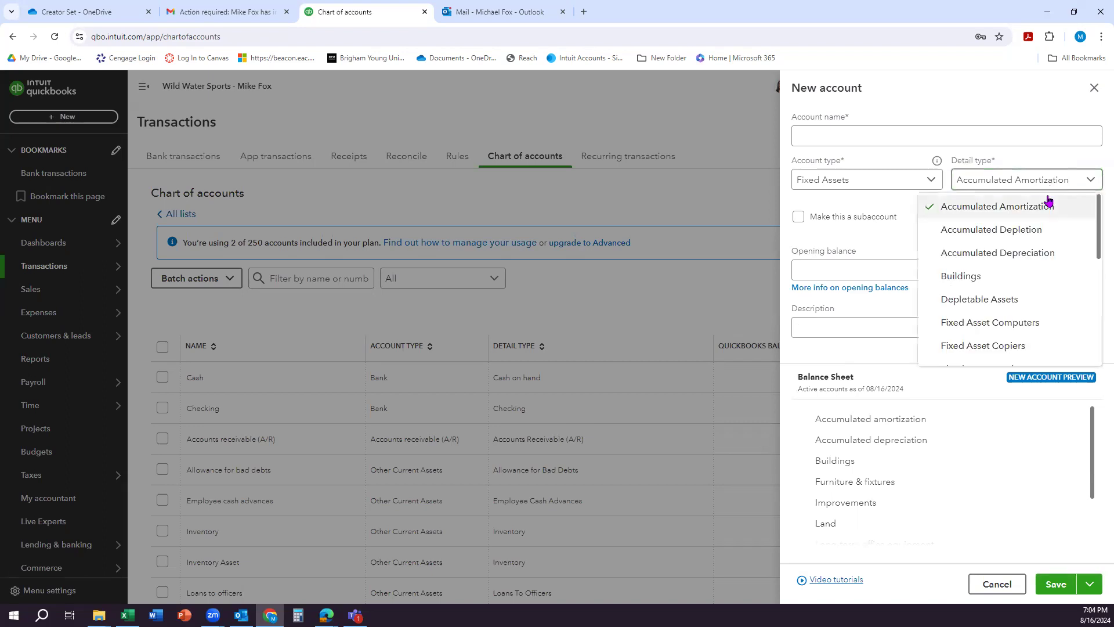
pyautogui.scroll(-1, 1034, 273)
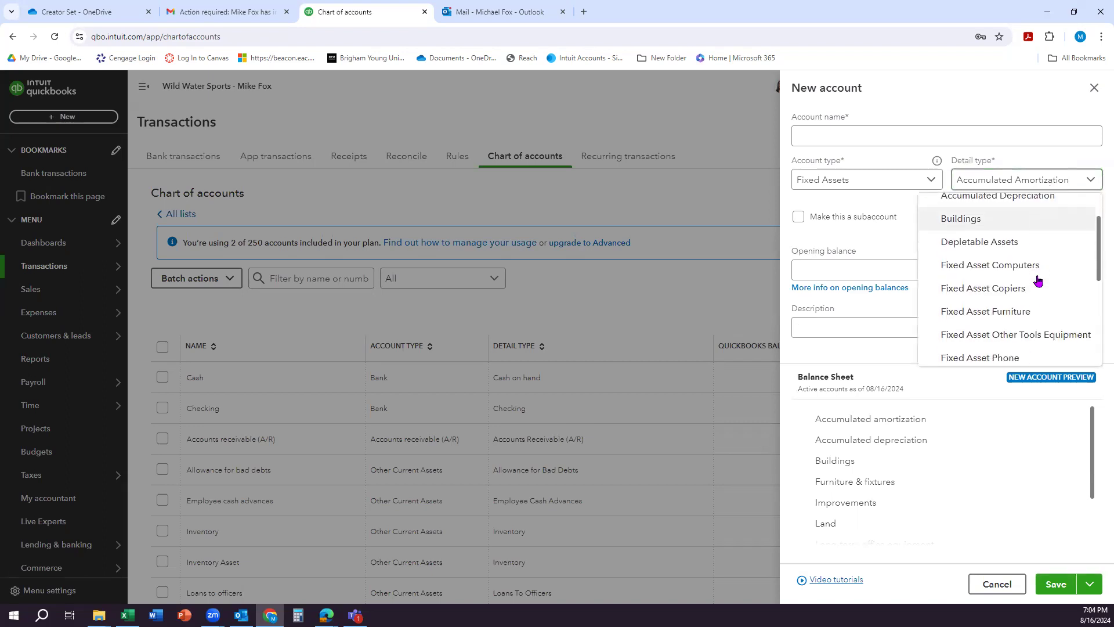
pyautogui.click(1025, 336)
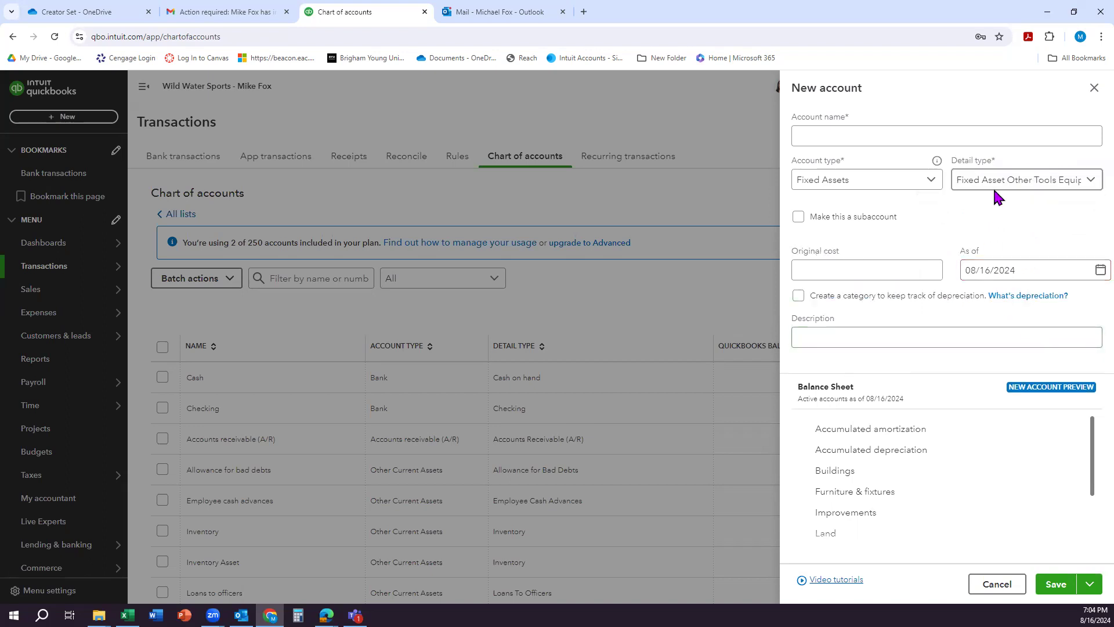
pyautogui.click(877, 134)
pyautogui.write('Equipmen')
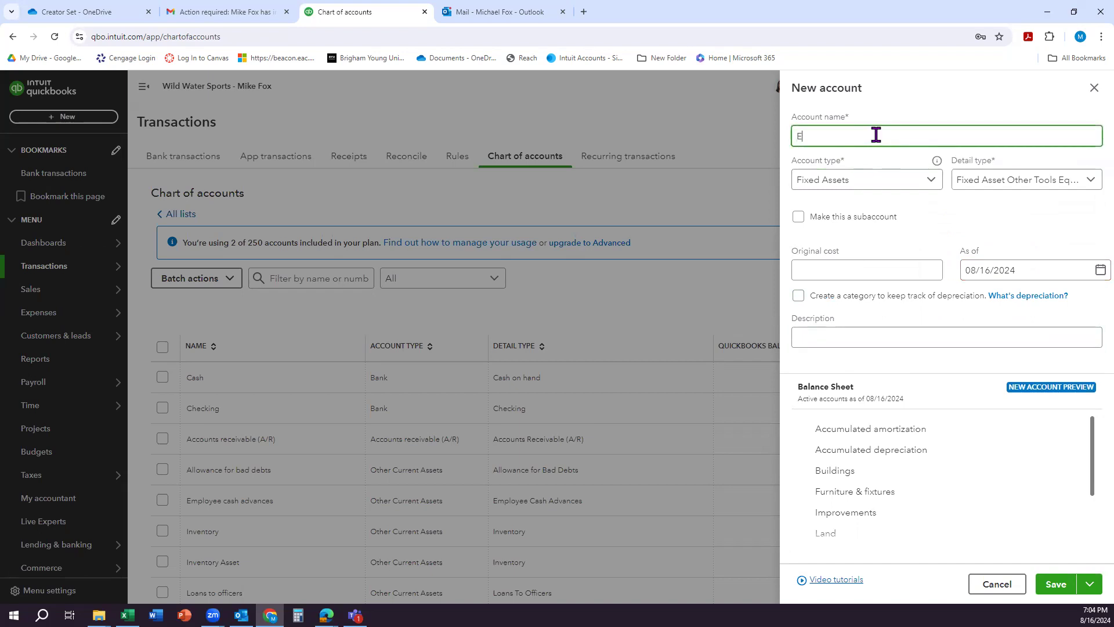
pyautogui.write('t')
pyautogui.click(1053, 582)
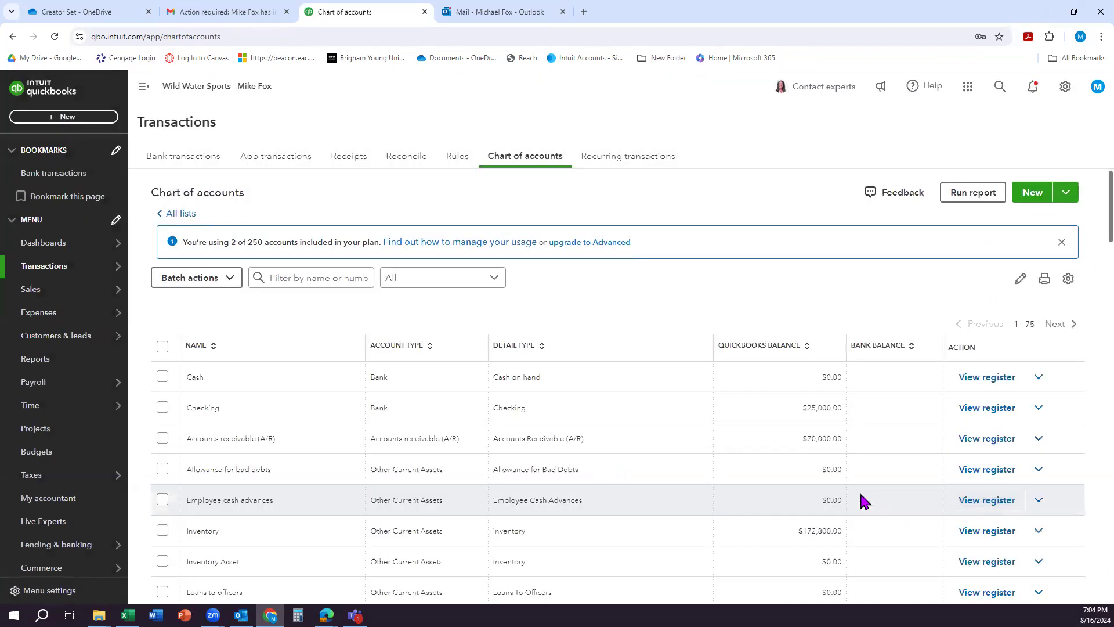
# Step: Start another new account in the chart of accounts and set its account type to Fixed Assets
pyautogui.click(1035, 196)
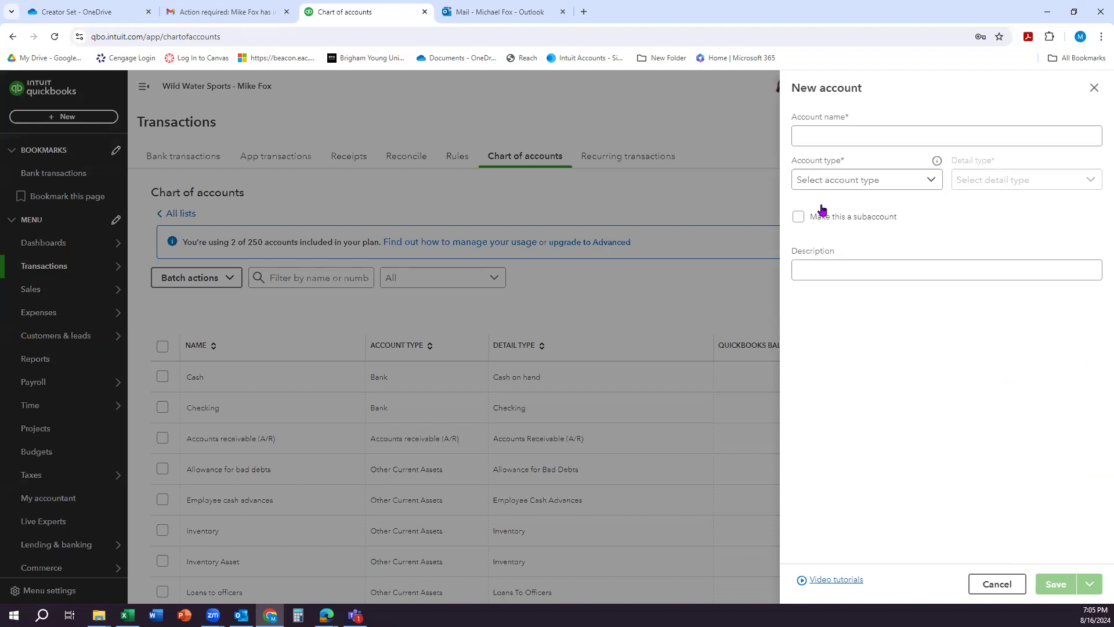
pyautogui.click(882, 181)
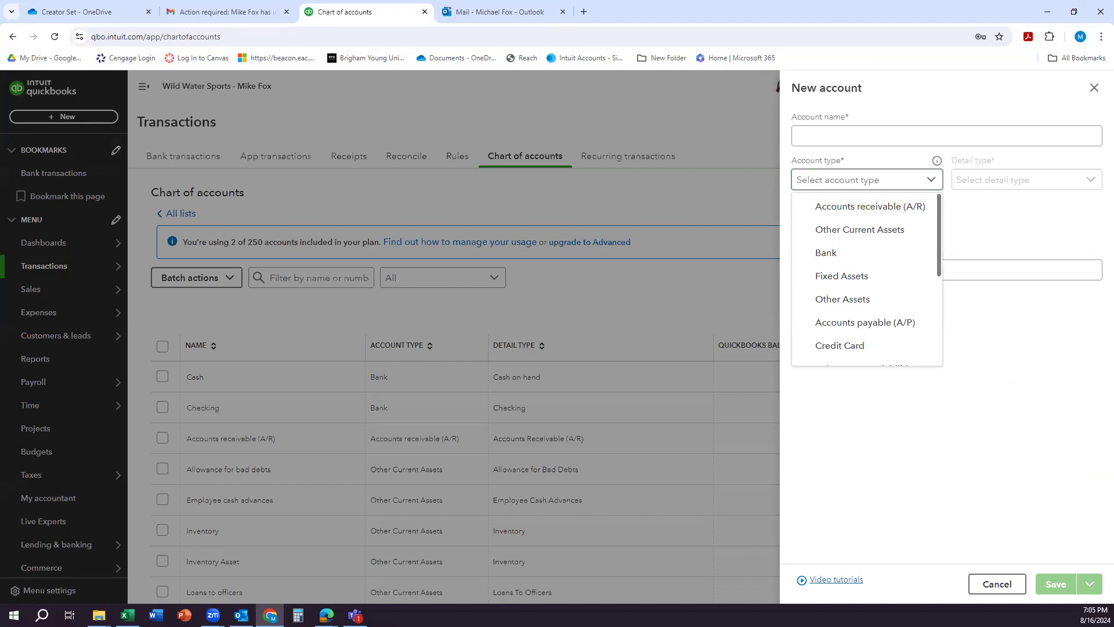
pyautogui.scroll(-1, 883, 312)
pyautogui.scroll(-3, 883, 313)
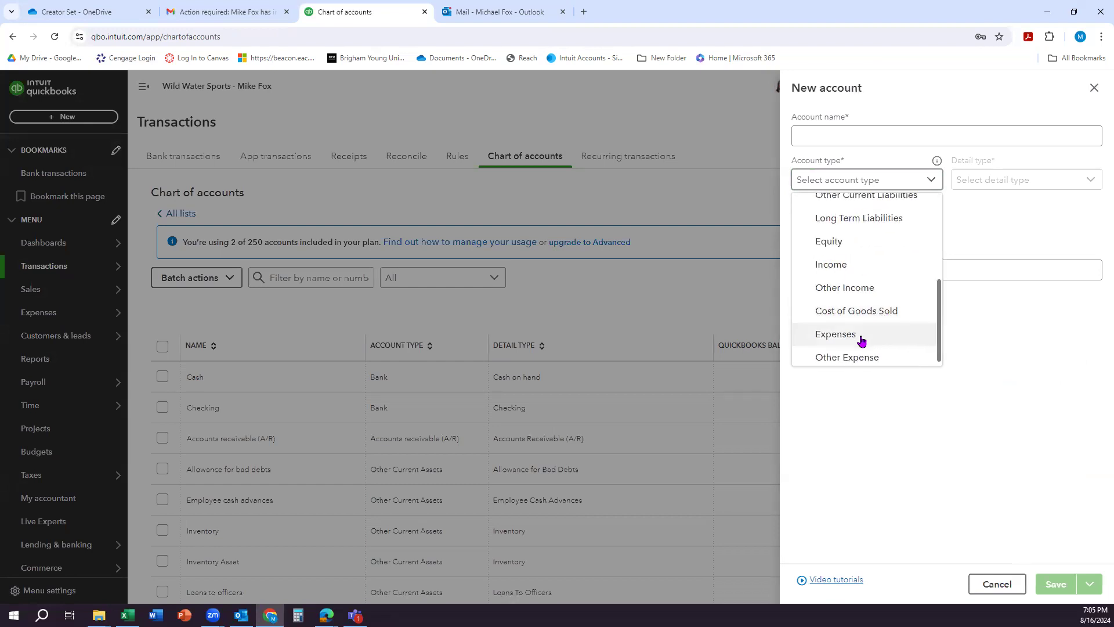
pyautogui.scroll(5, 862, 334)
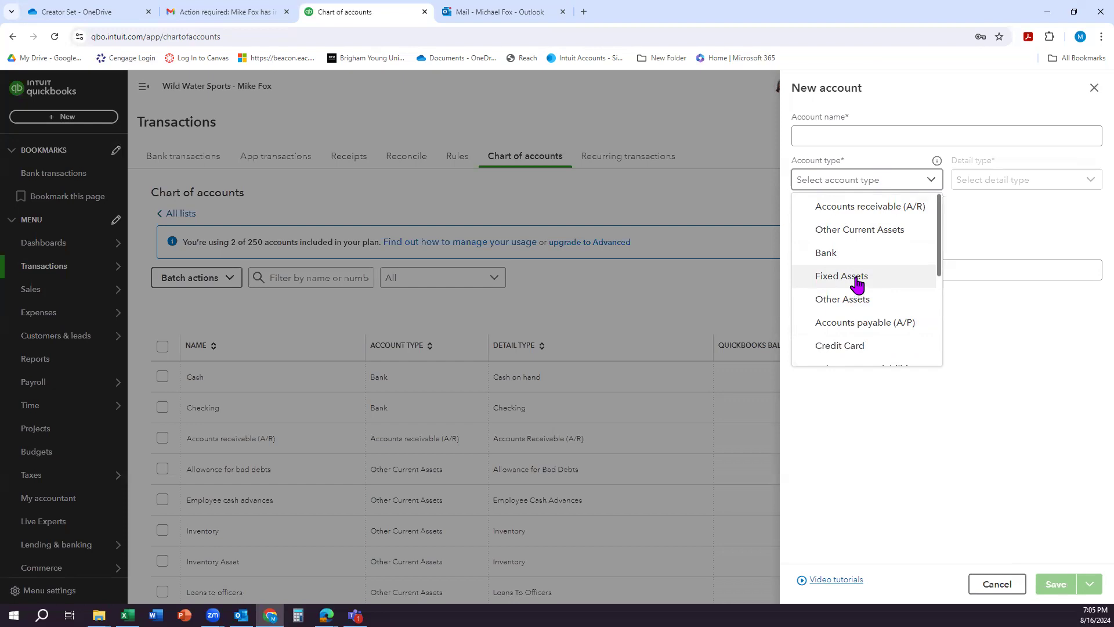
pyautogui.scroll(-3, 857, 285)
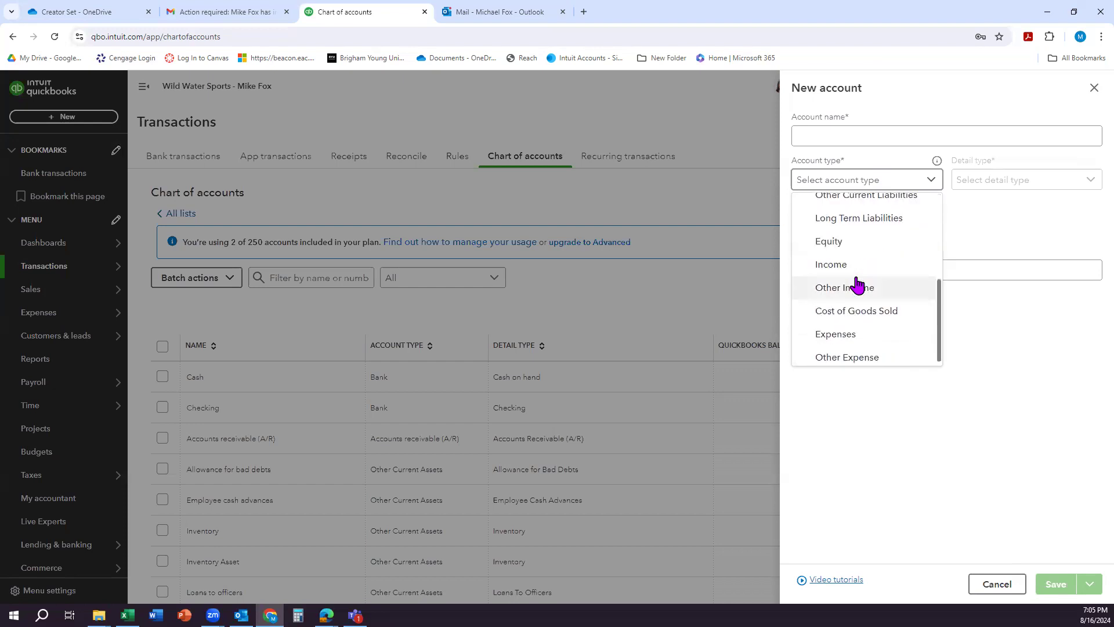
pyautogui.scroll(3, 857, 284)
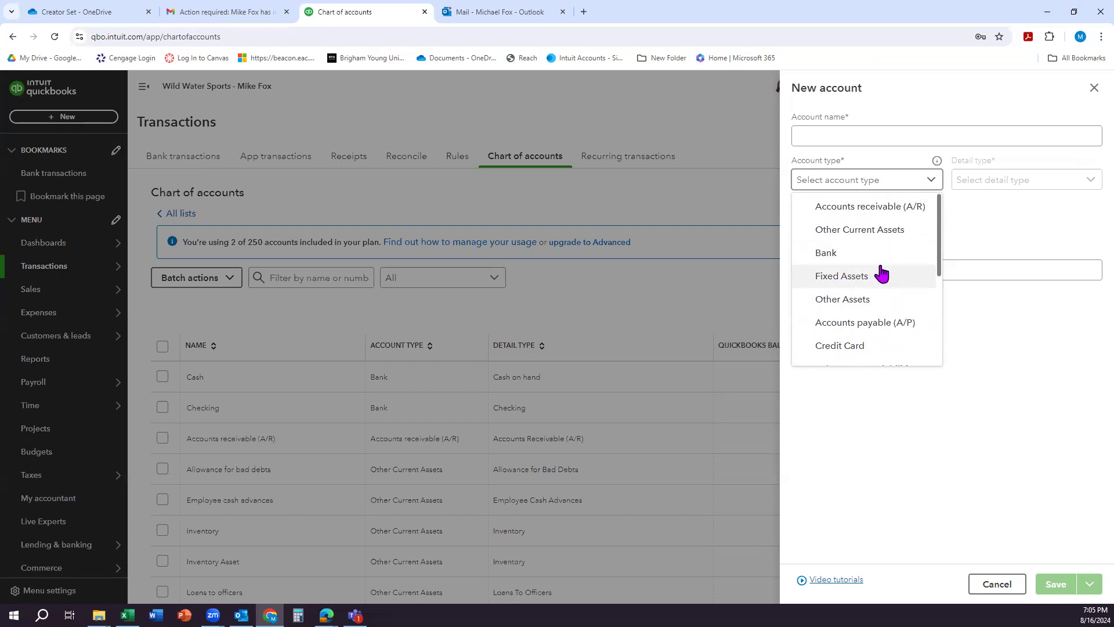
pyautogui.click(921, 275)
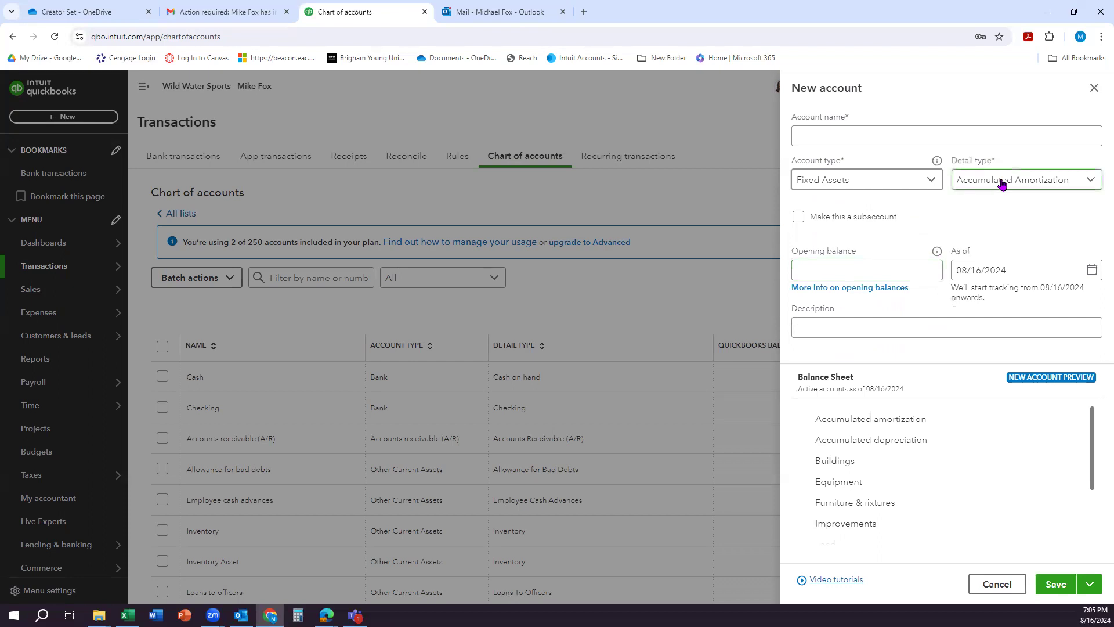
# Step: Set the new account's detail type to Fixed Asset Other Tools Equipment
pyautogui.click(1003, 183)
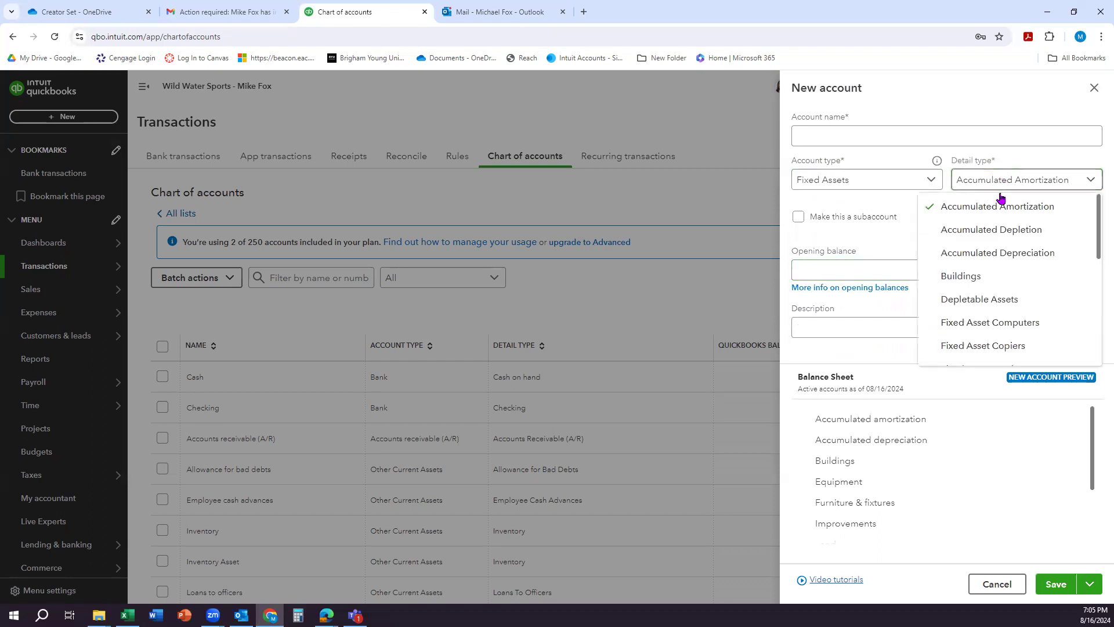
pyautogui.scroll(-3, 1002, 251)
pyautogui.scroll(-2, 1002, 251)
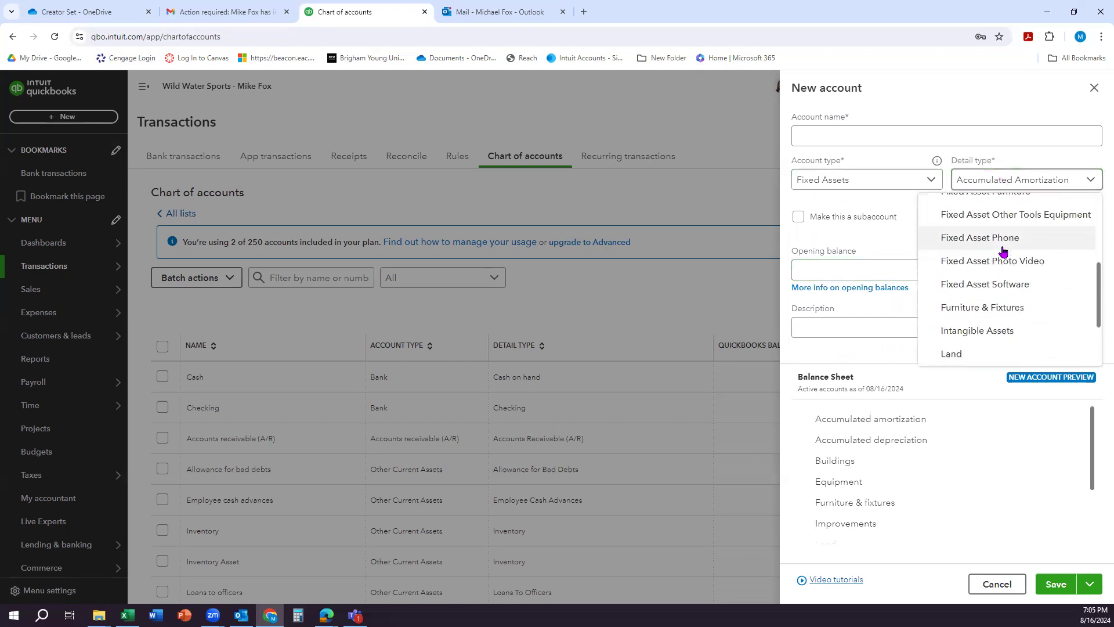
pyautogui.scroll(1, 1002, 251)
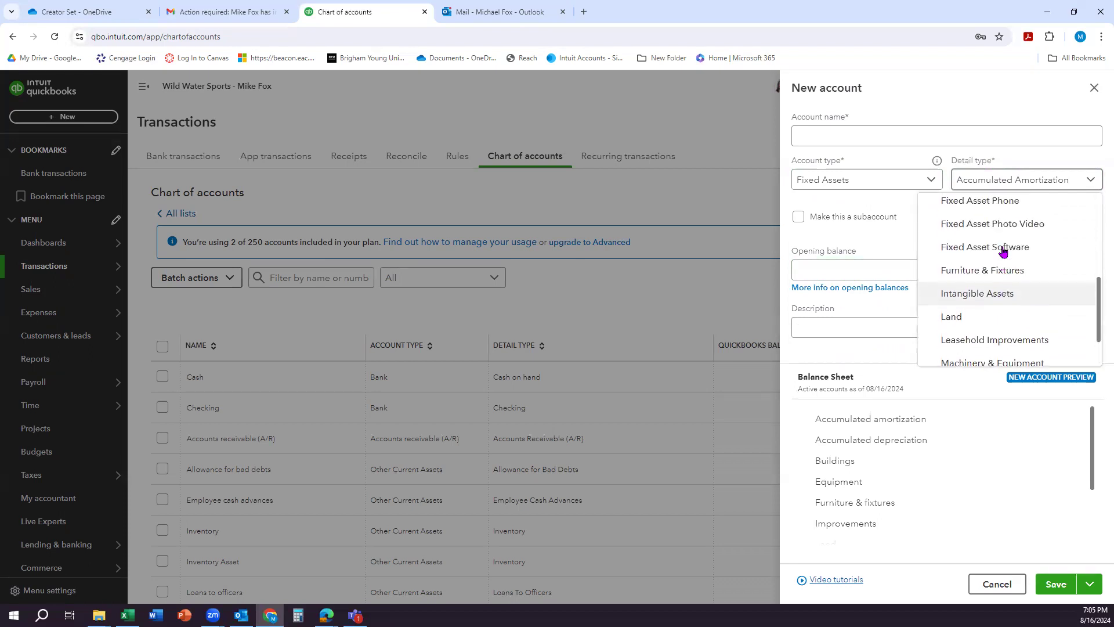
pyautogui.scroll(1, 1003, 251)
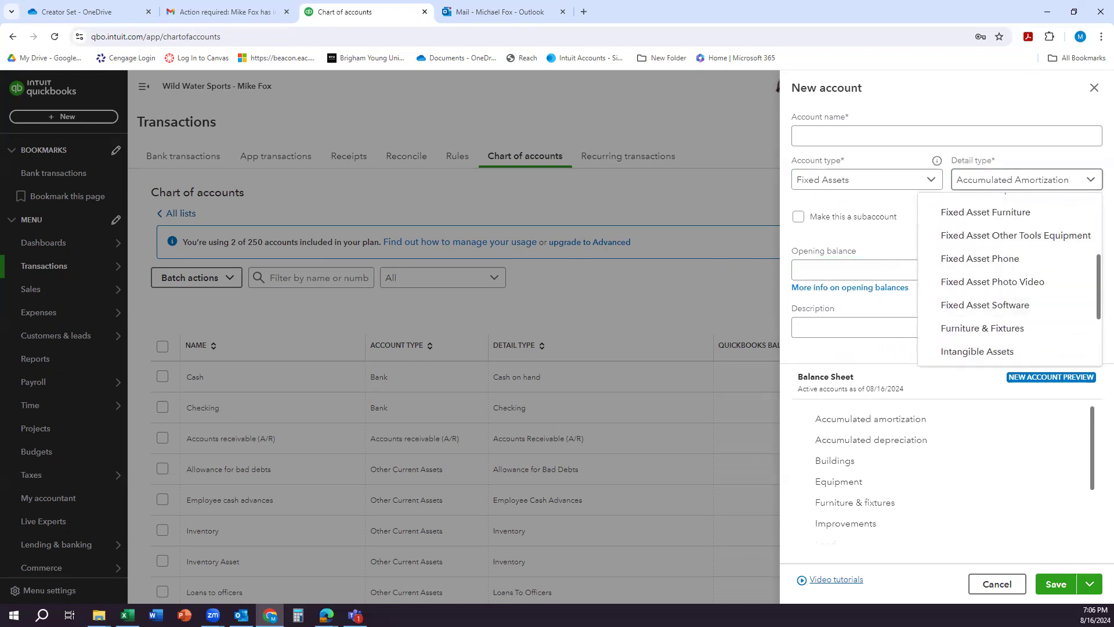
pyautogui.click(835, 249)
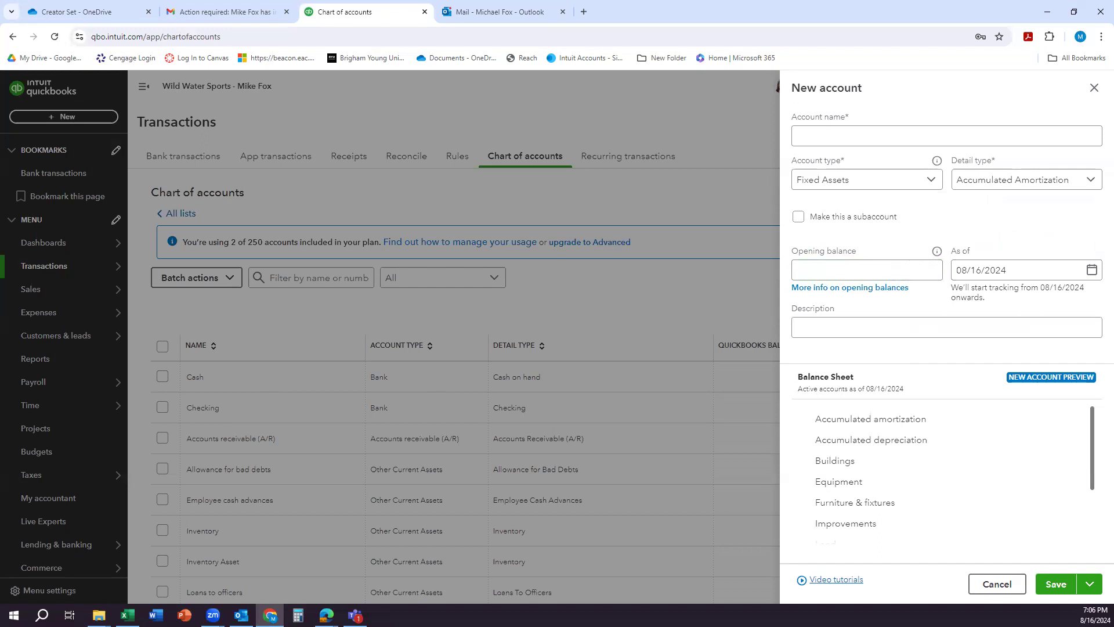
pyautogui.click(983, 184)
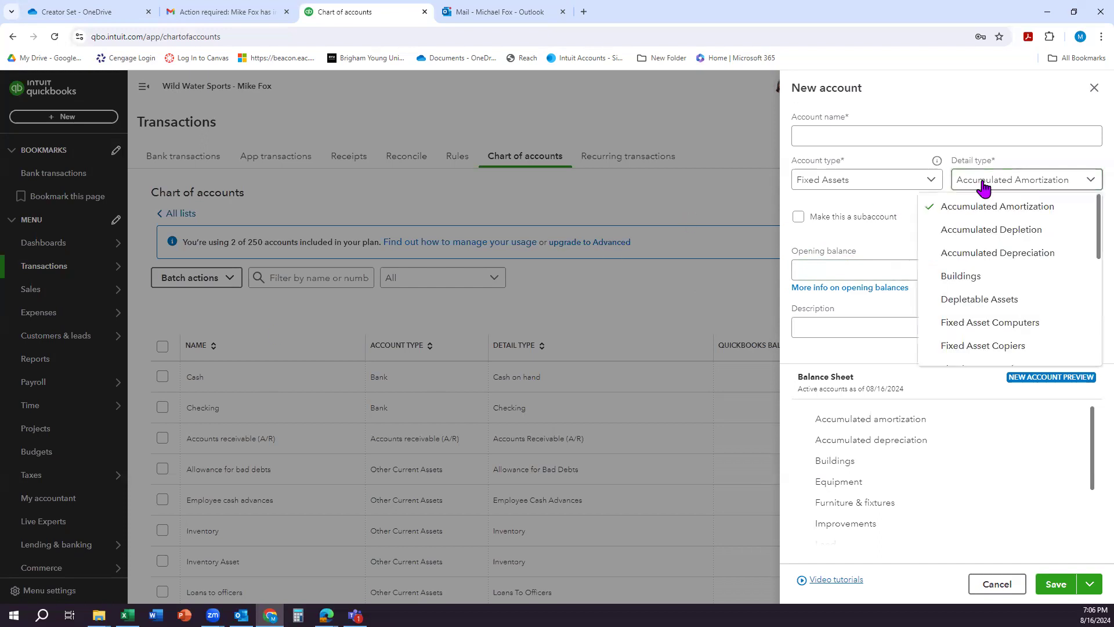
pyautogui.scroll(-1, 969, 304)
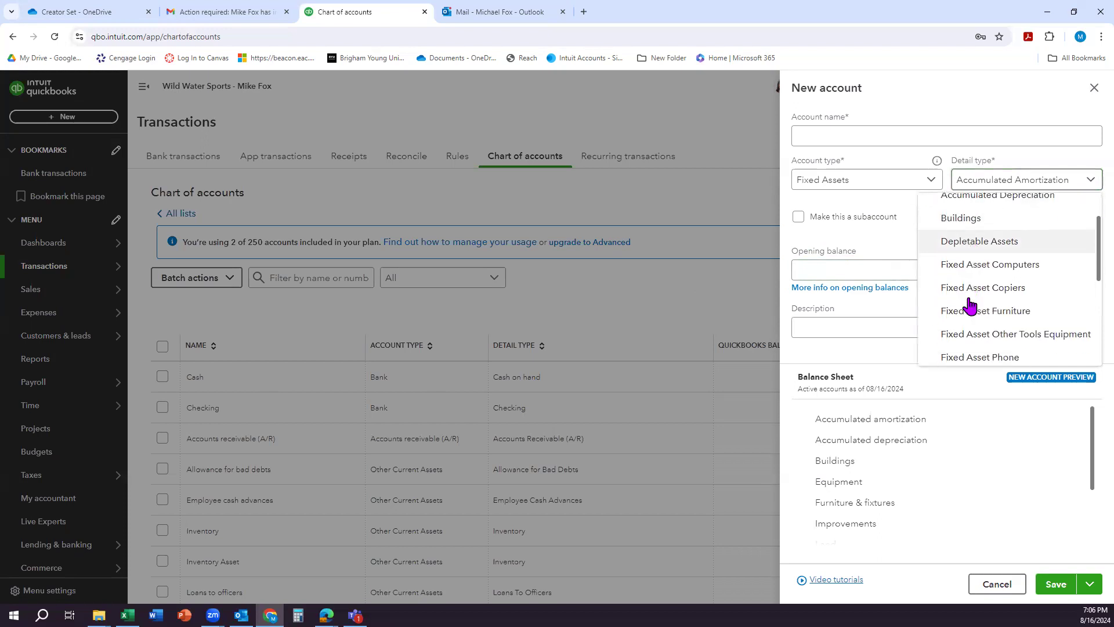
pyautogui.click(1015, 333)
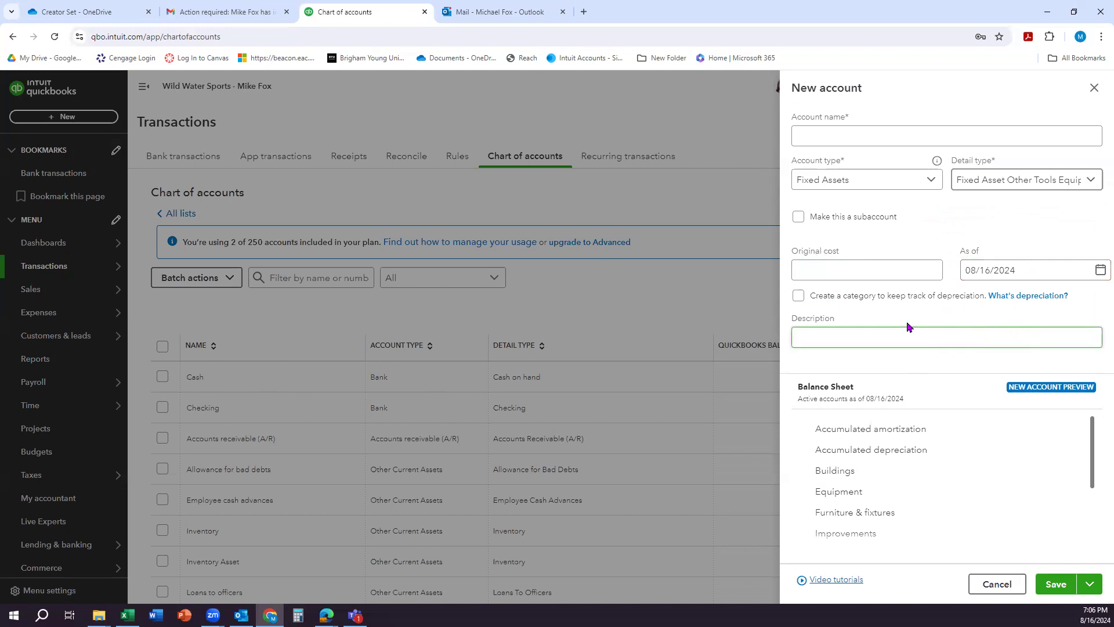
# Step: Make the new account a subaccount of Equipment and name it Original Cost
pyautogui.click(799, 217)
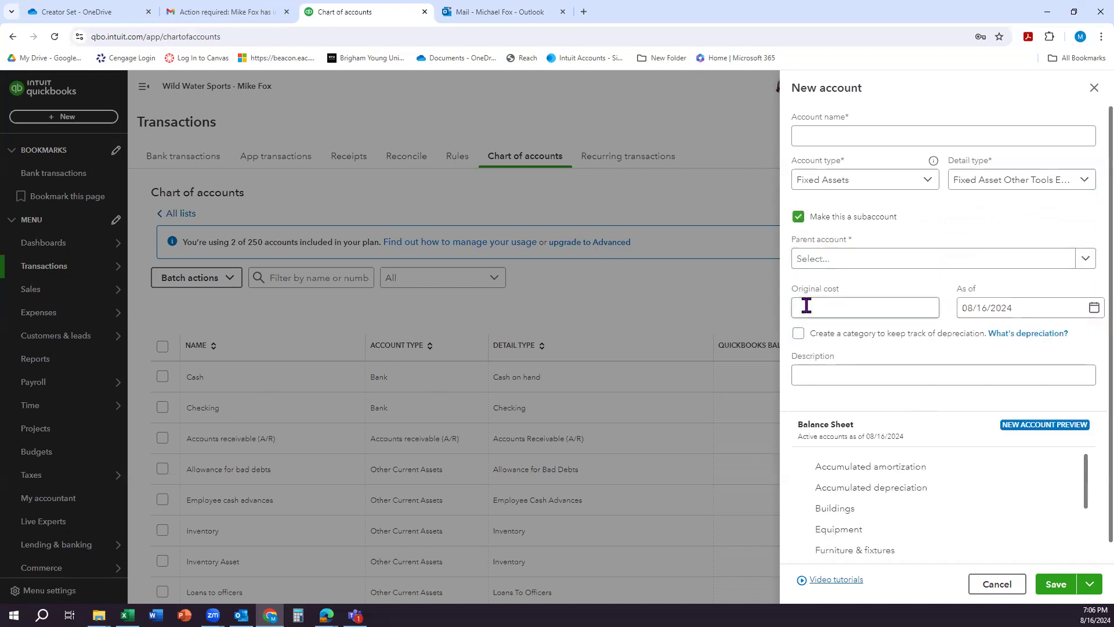
pyautogui.click(976, 265)
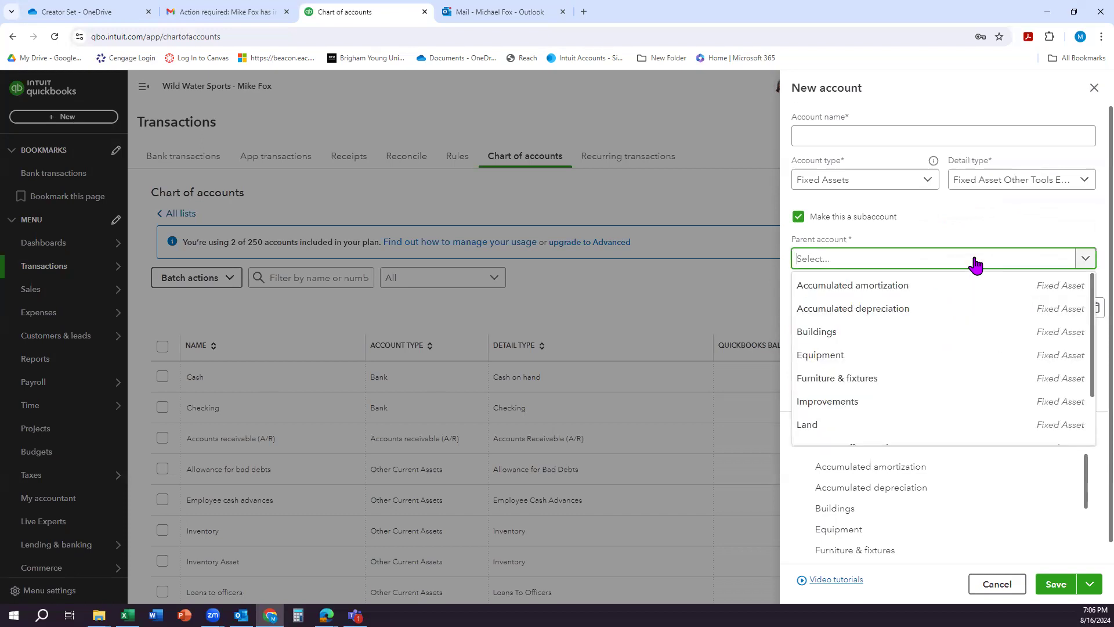
pyautogui.click(841, 360)
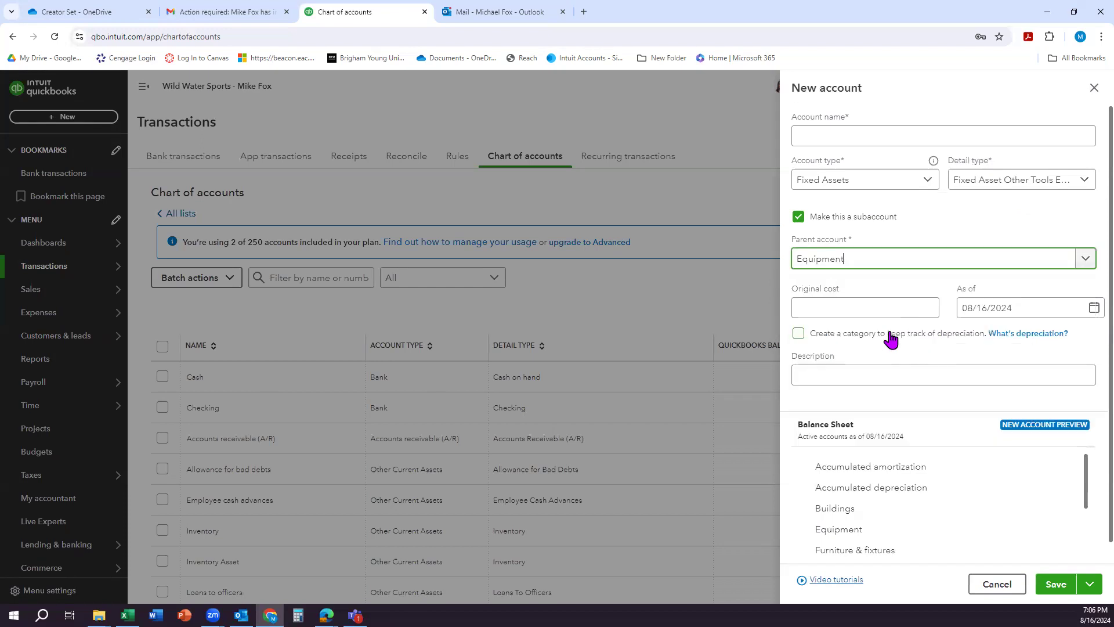
pyautogui.click(824, 136)
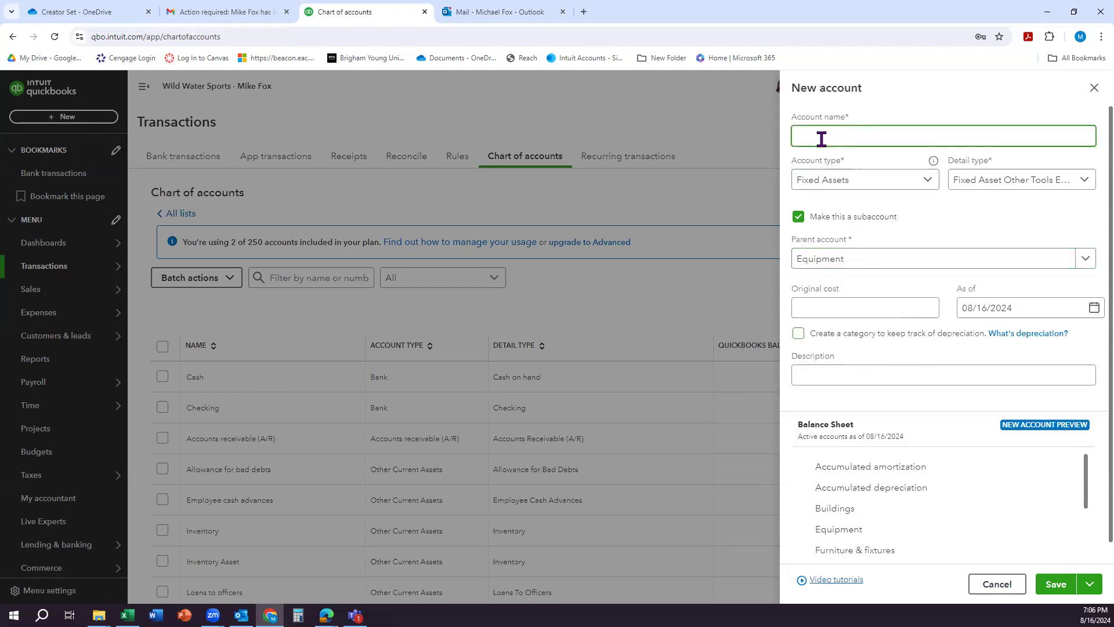
pyautogui.write('Original Cost')
# Step: Enter an original cost of 40,000 as of 12/31/2026 for the Original Cost subaccount and save it
pyautogui.click(874, 310)
pyautogui.click(992, 308)
pyautogui.tripleClick(992, 308)
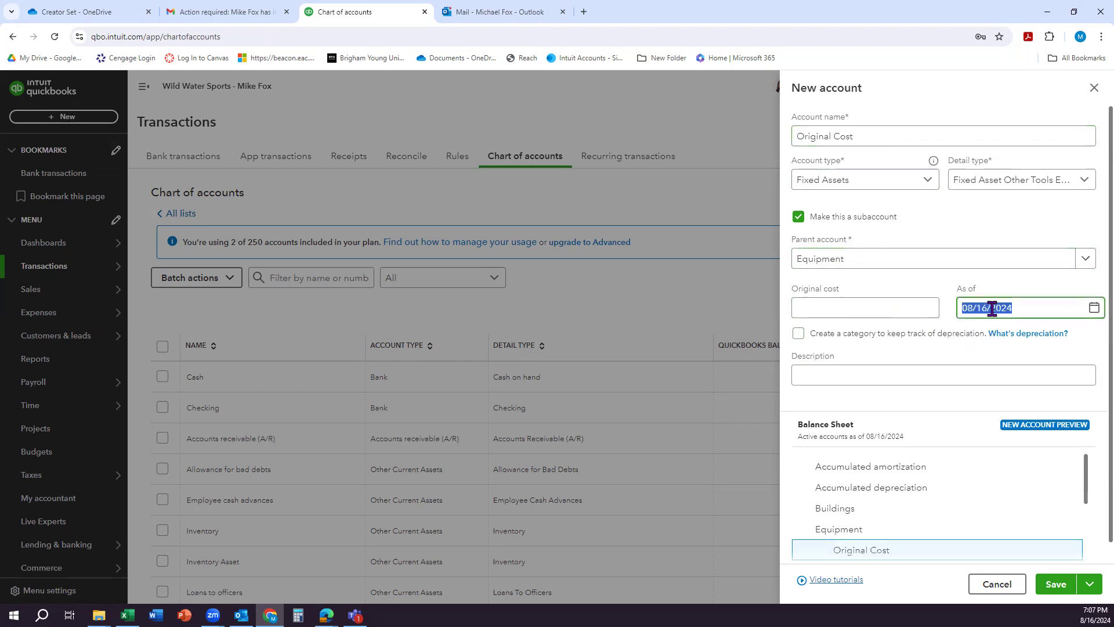
pyautogui.write('12/')
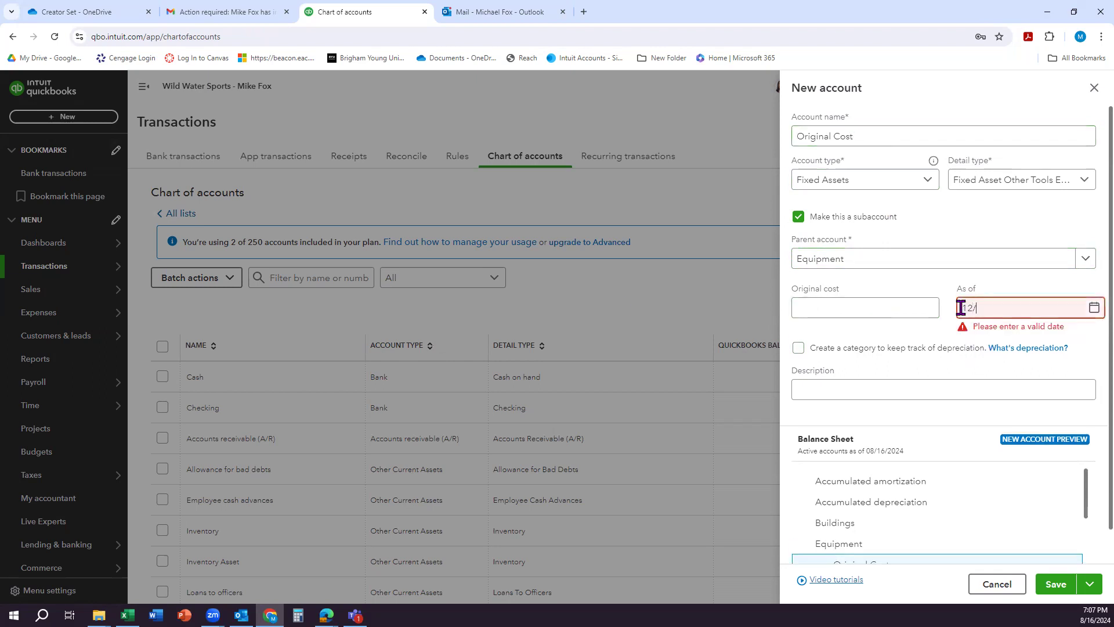
pyautogui.write('31/2026')
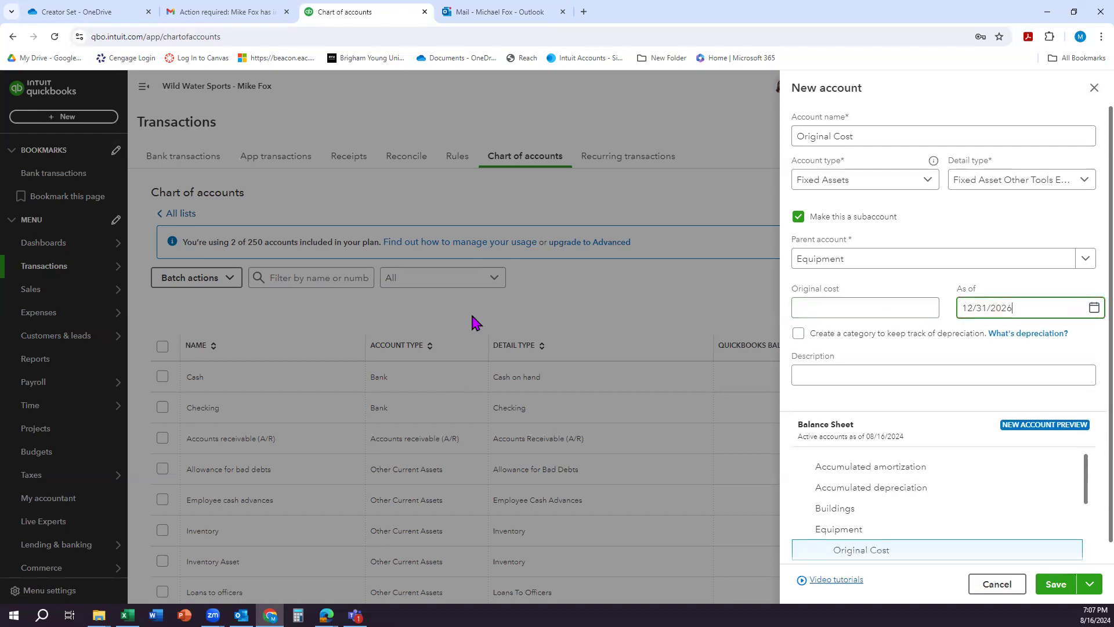
pyautogui.click(830, 308)
pyautogui.write('40000')
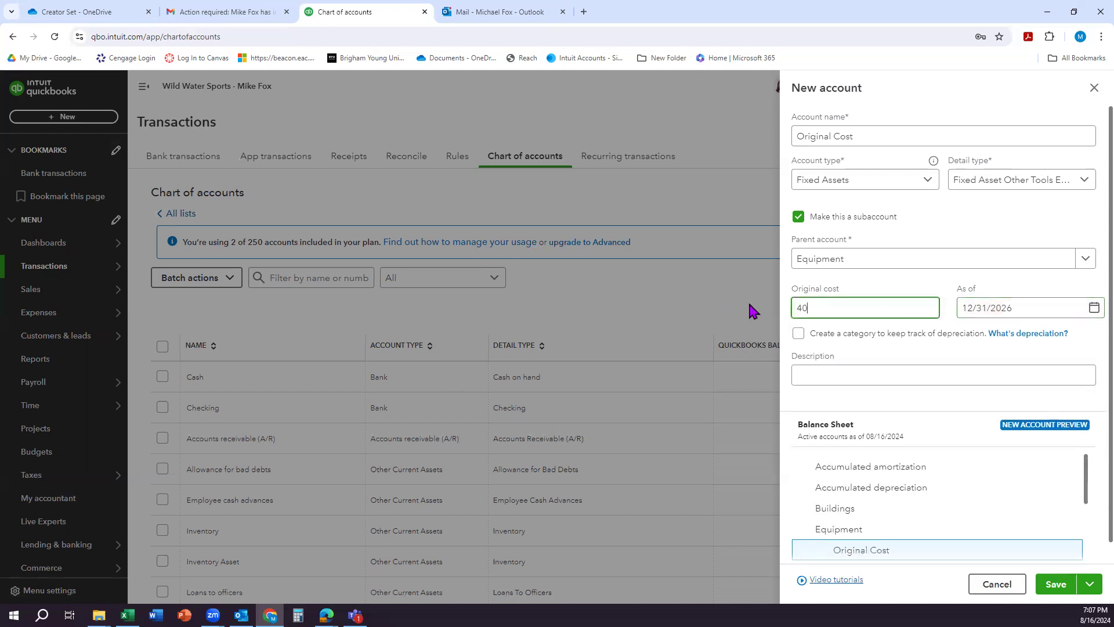
pyautogui.click(918, 284)
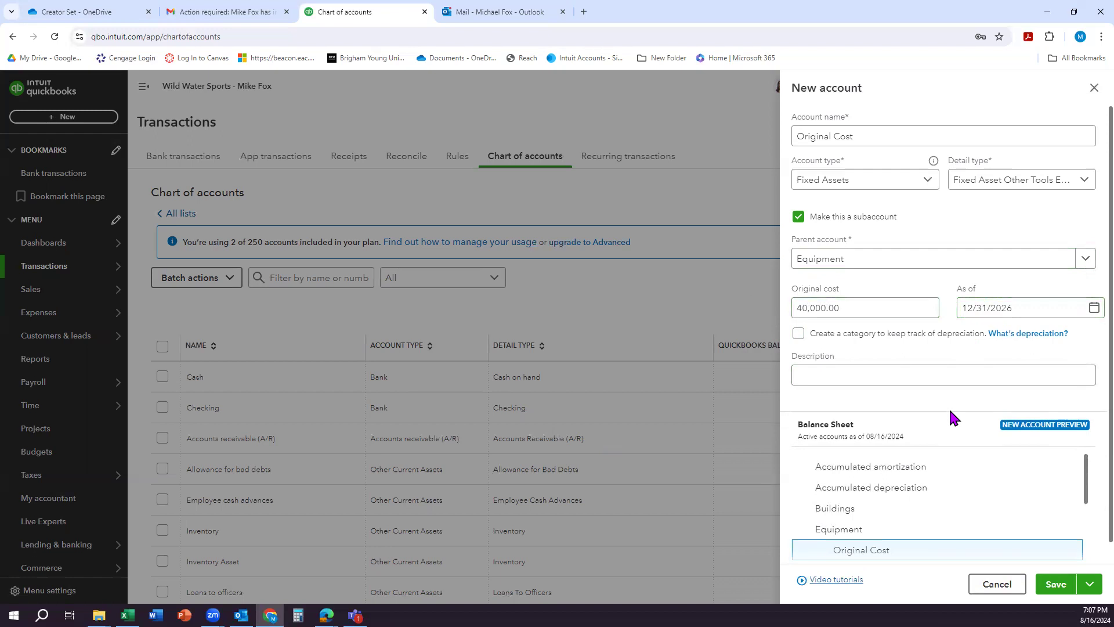
pyautogui.scroll(-1, 951, 414)
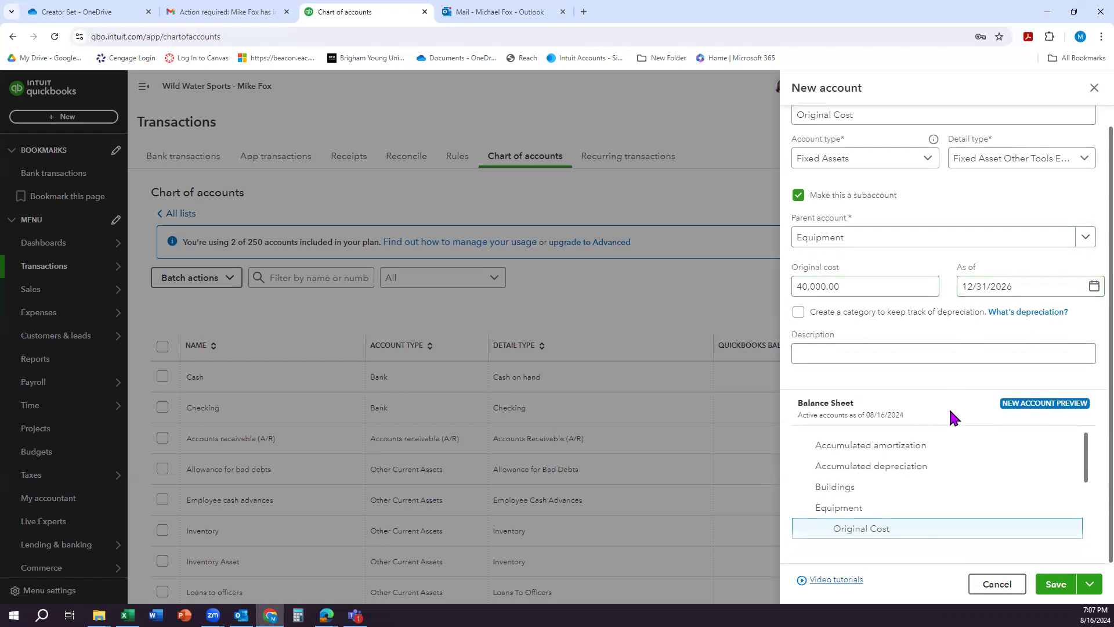
pyautogui.click(1054, 586)
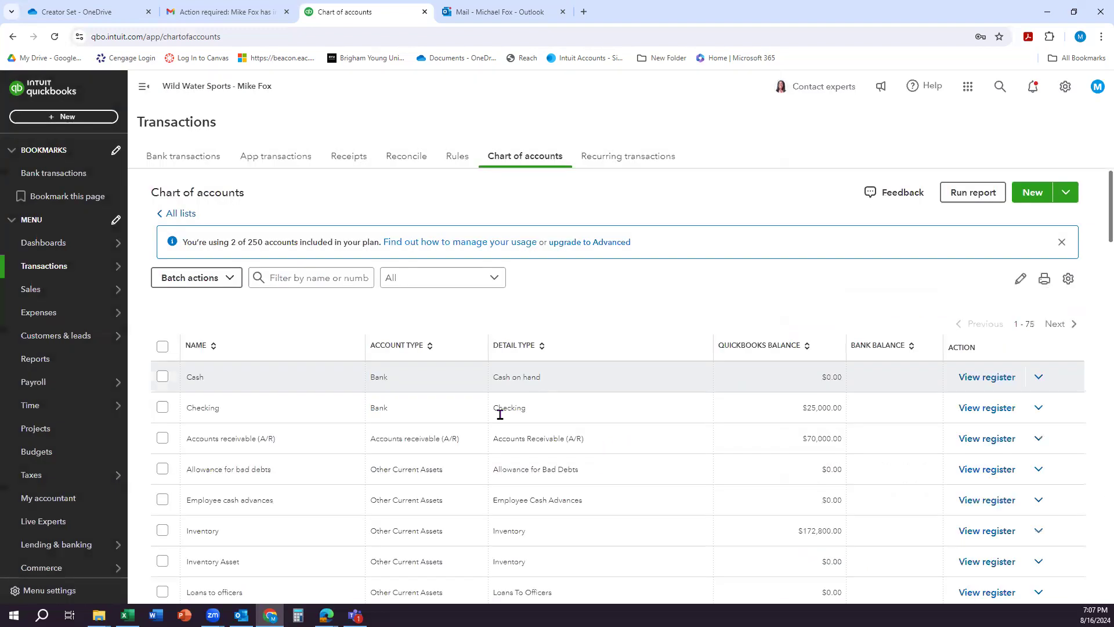
# Step: Review the Equipment account, its Original Cost subaccount and their balances in the chart of accounts
pyautogui.scroll(-3, 467, 429)
pyautogui.scroll(-3, 470, 435)
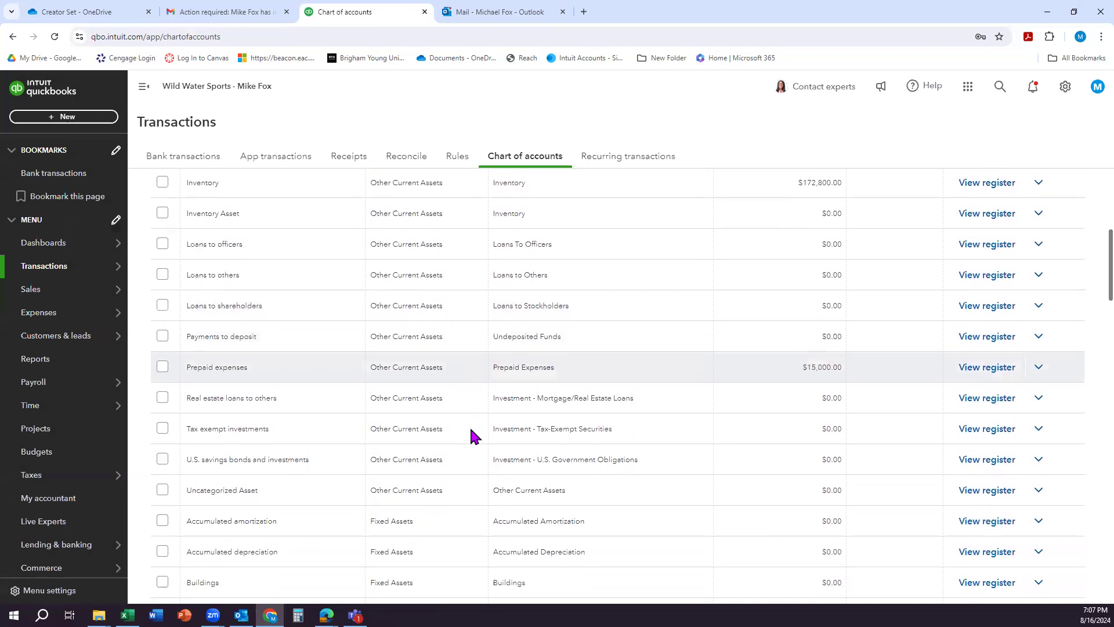
pyautogui.scroll(5, 473, 434)
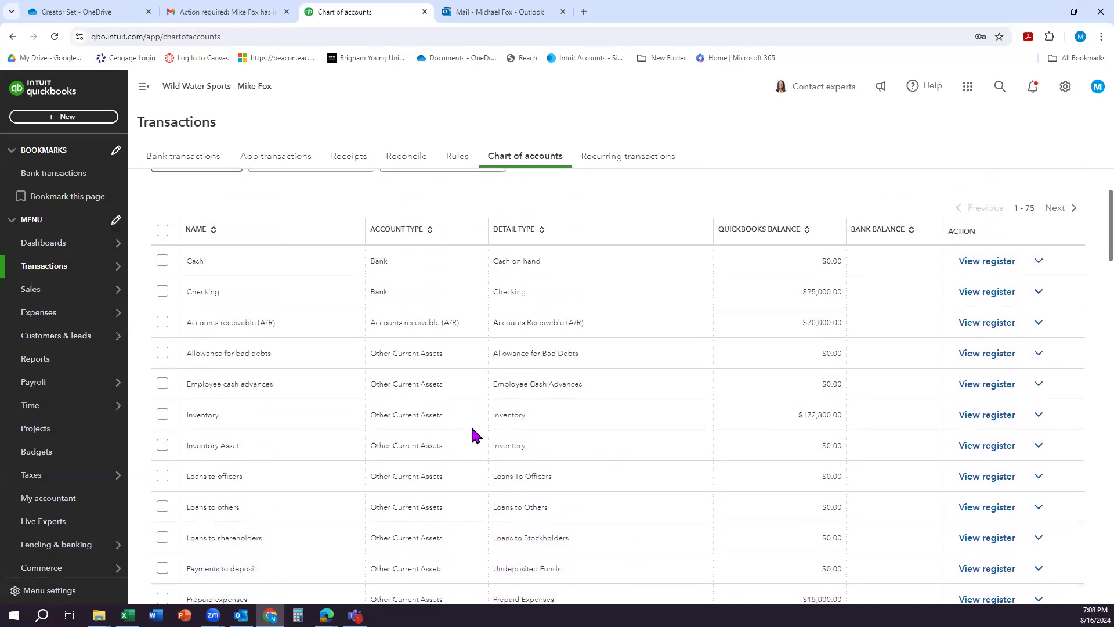
pyautogui.scroll(2, 473, 430)
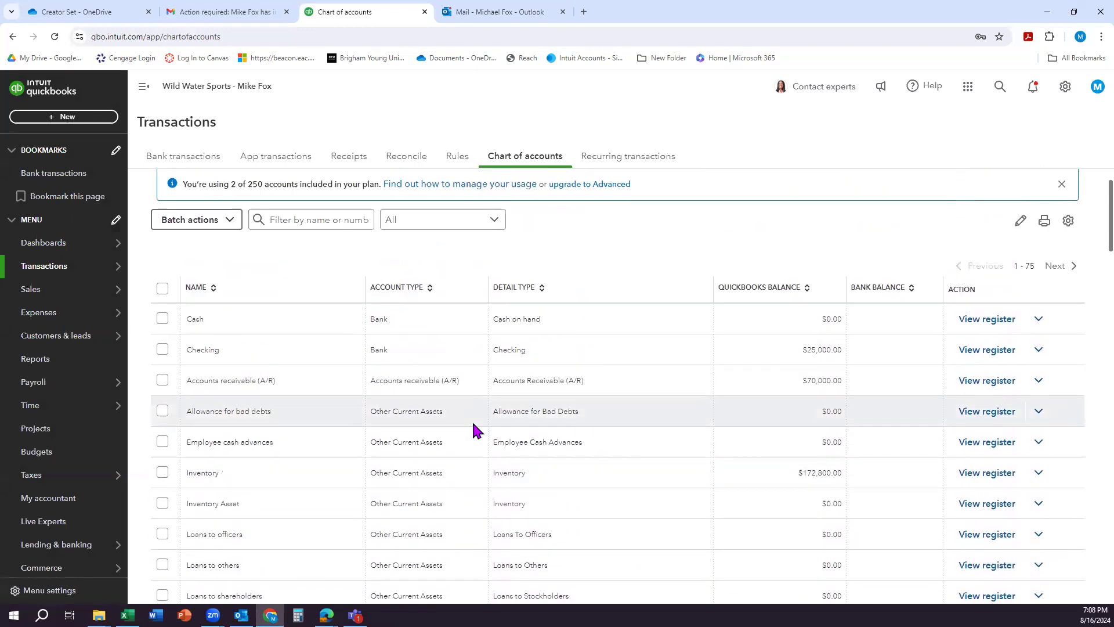
pyautogui.scroll(-4, 473, 430)
pyautogui.scroll(-3, 472, 430)
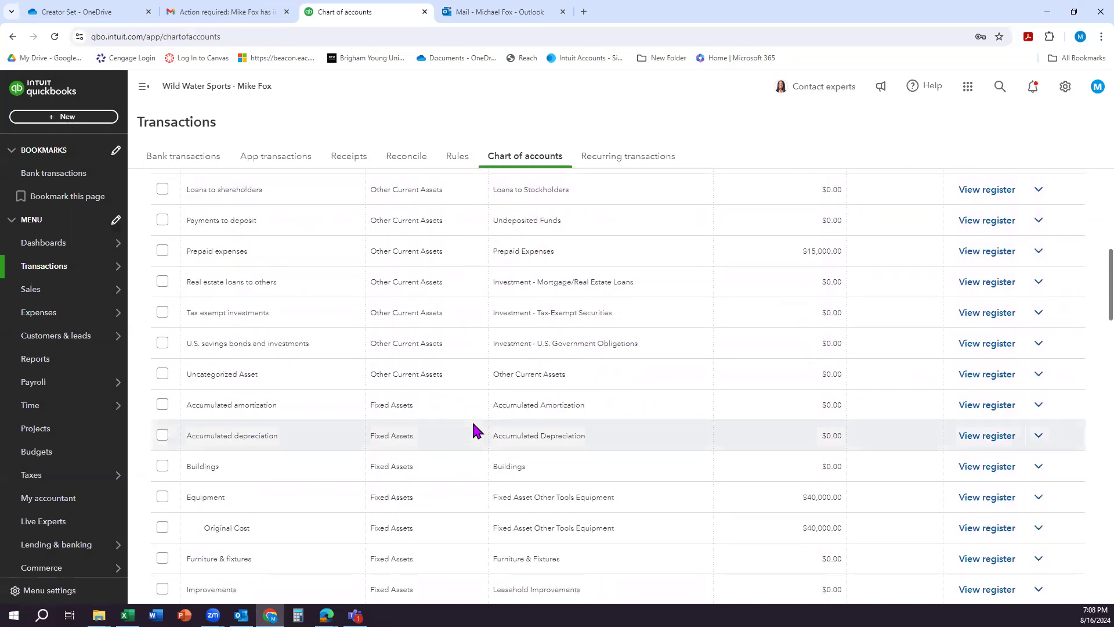
pyautogui.scroll(-4, 472, 429)
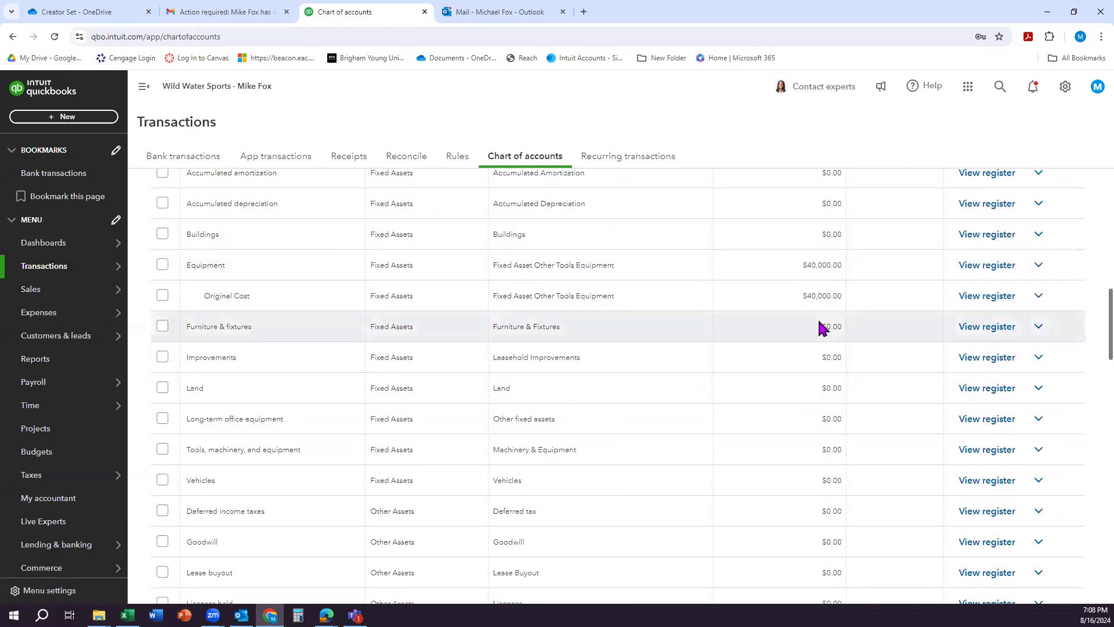
pyautogui.scroll(10, 823, 327)
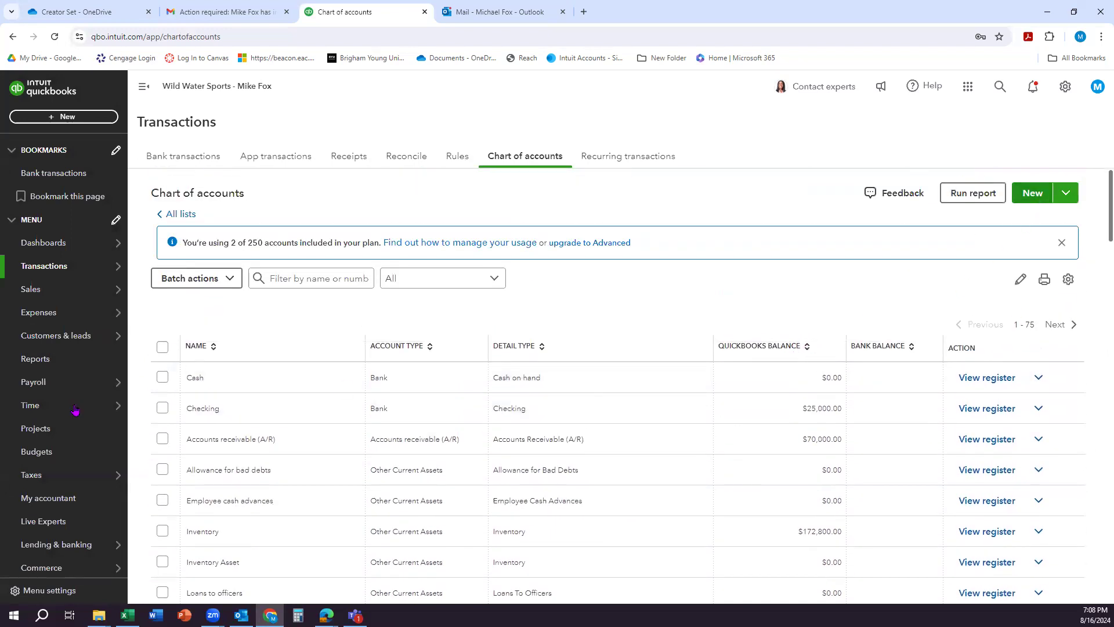
# Step: Start one more new account with the account type Fixed Assets
pyautogui.moveTo(74, 406)
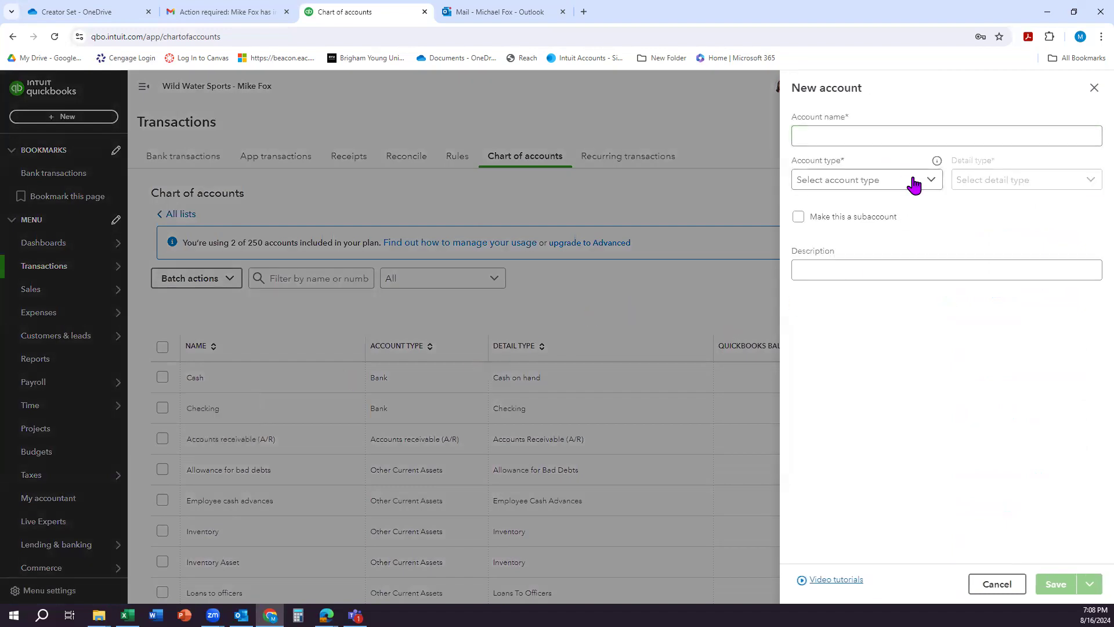
pyautogui.click(927, 181)
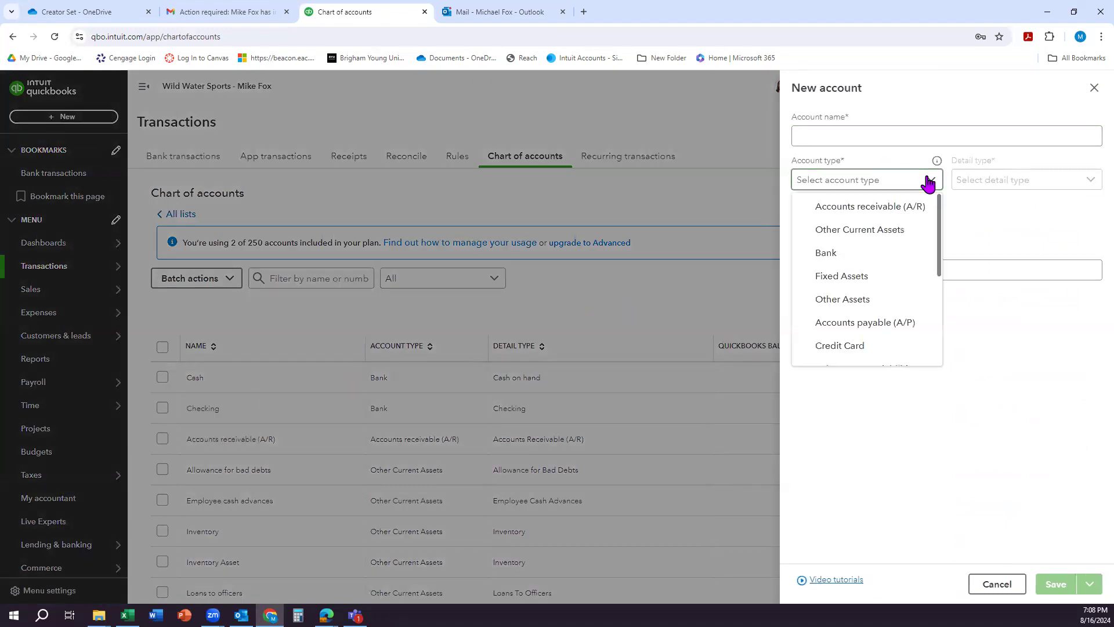
pyautogui.click(862, 282)
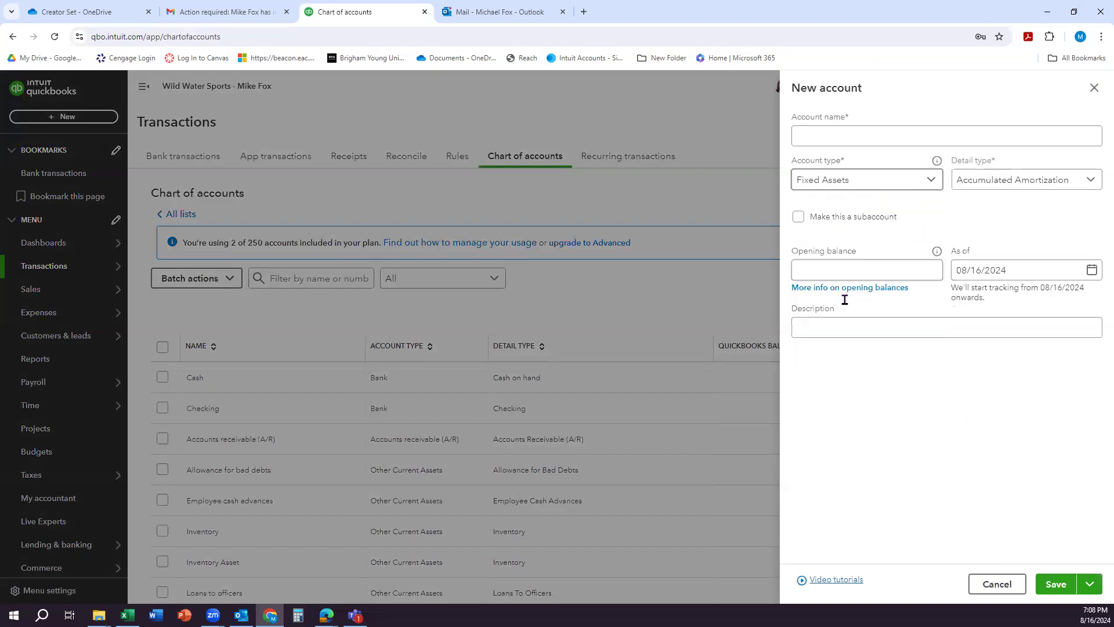
# Step: Set the new fixed asset account's detail type to Accumulated Depreciation and name the account Accumulated Depreciation
pyautogui.moveTo(937, 251)
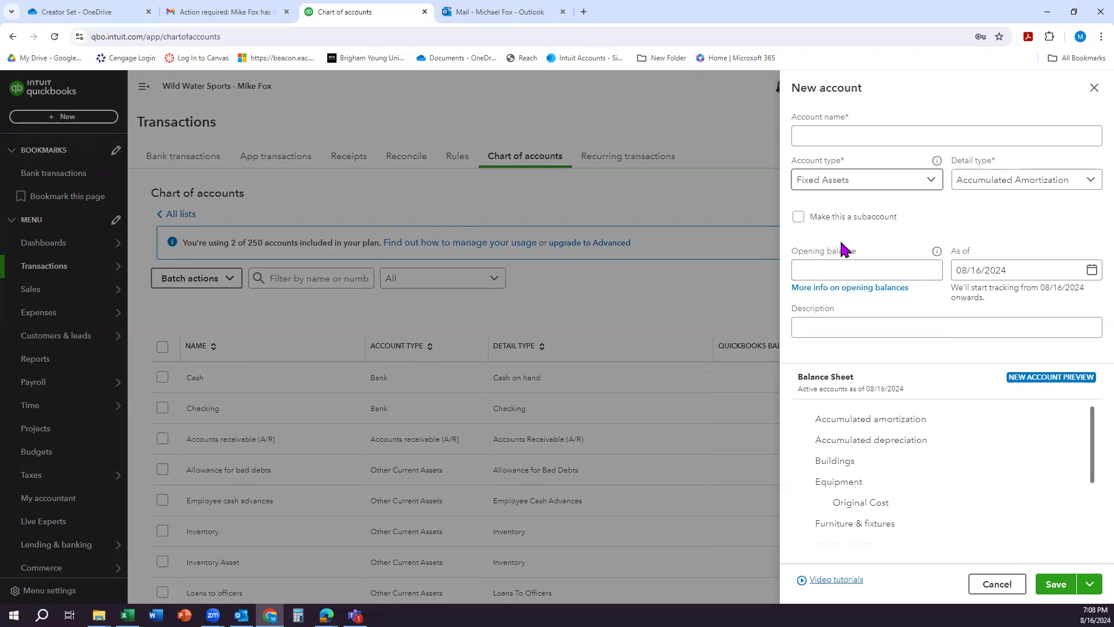
pyautogui.click(996, 184)
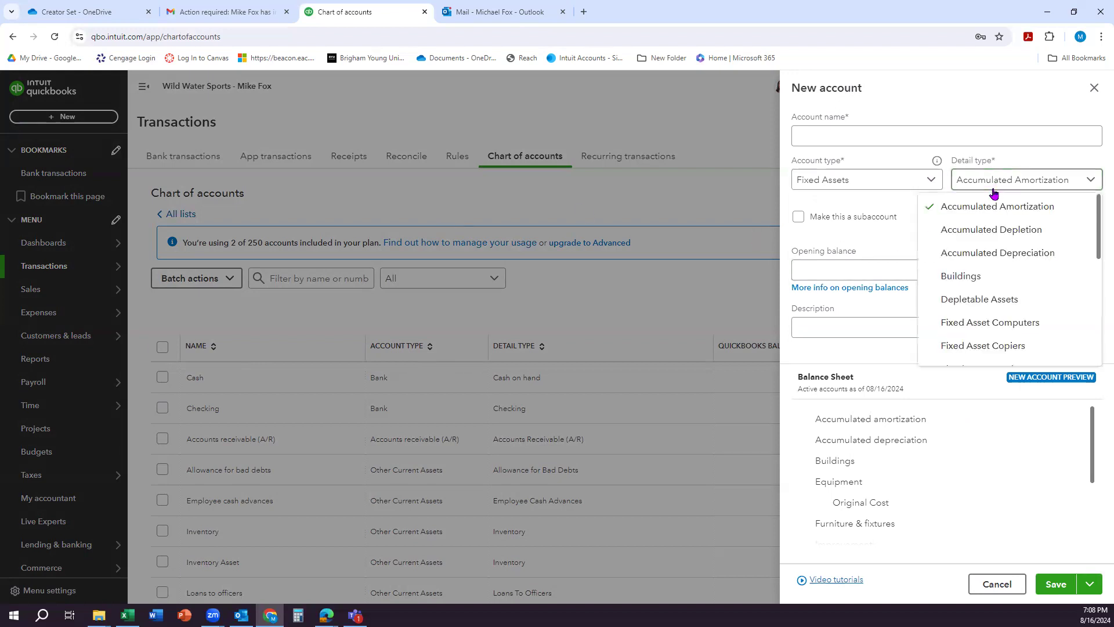
pyautogui.click(962, 252)
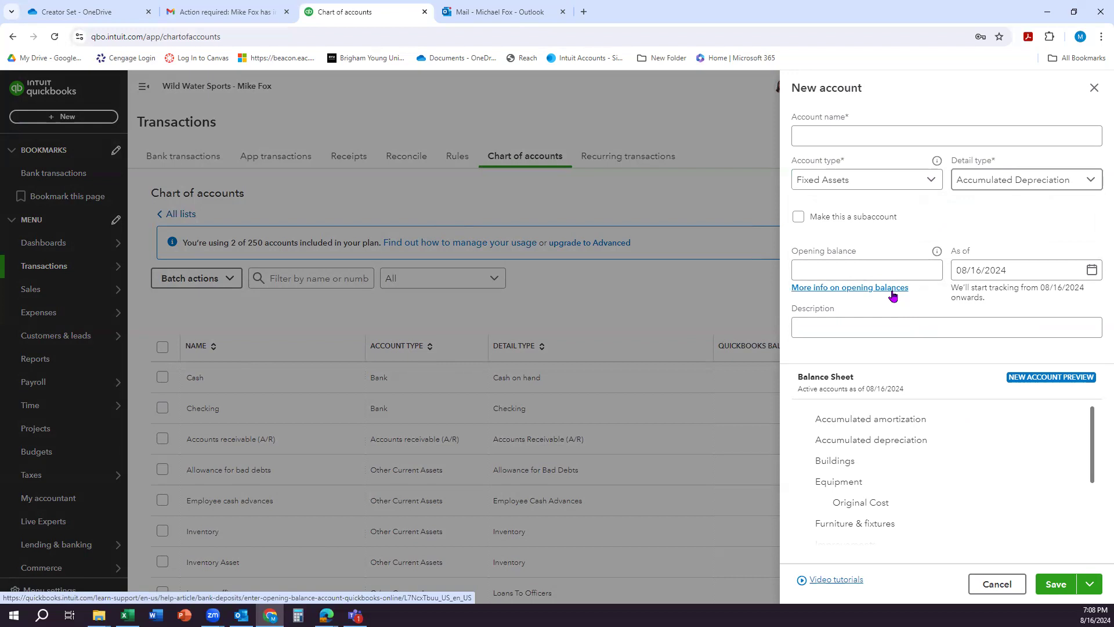
pyautogui.click(834, 131)
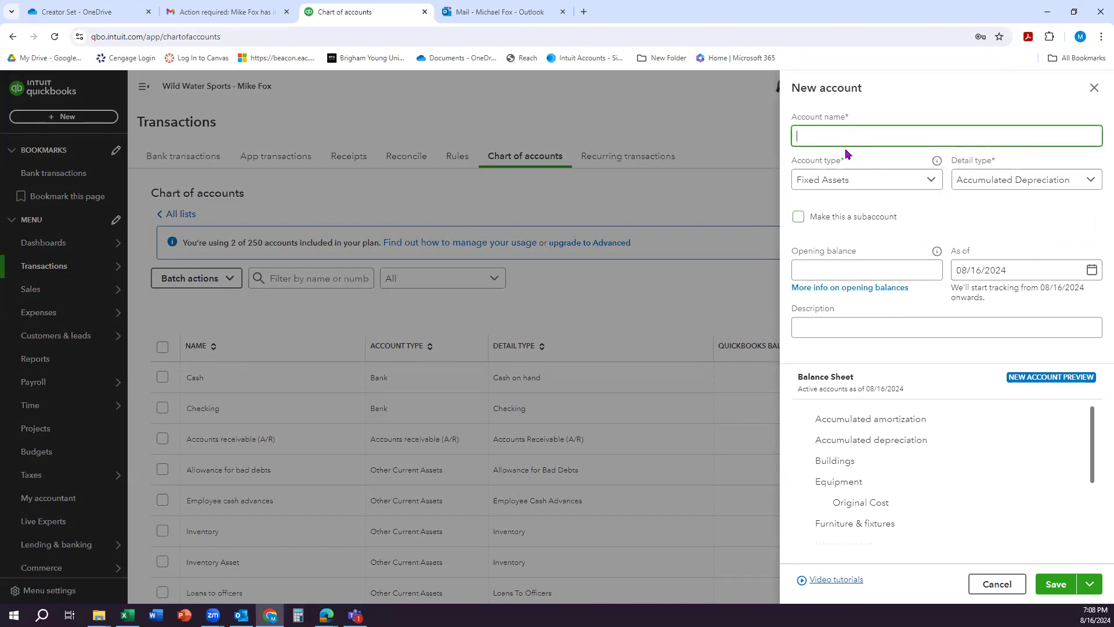
pyautogui.write('Accumulated Depreciation')
# Step: Make the Accumulated Depreciation account a subaccount of Equipment
pyautogui.click(799, 216)
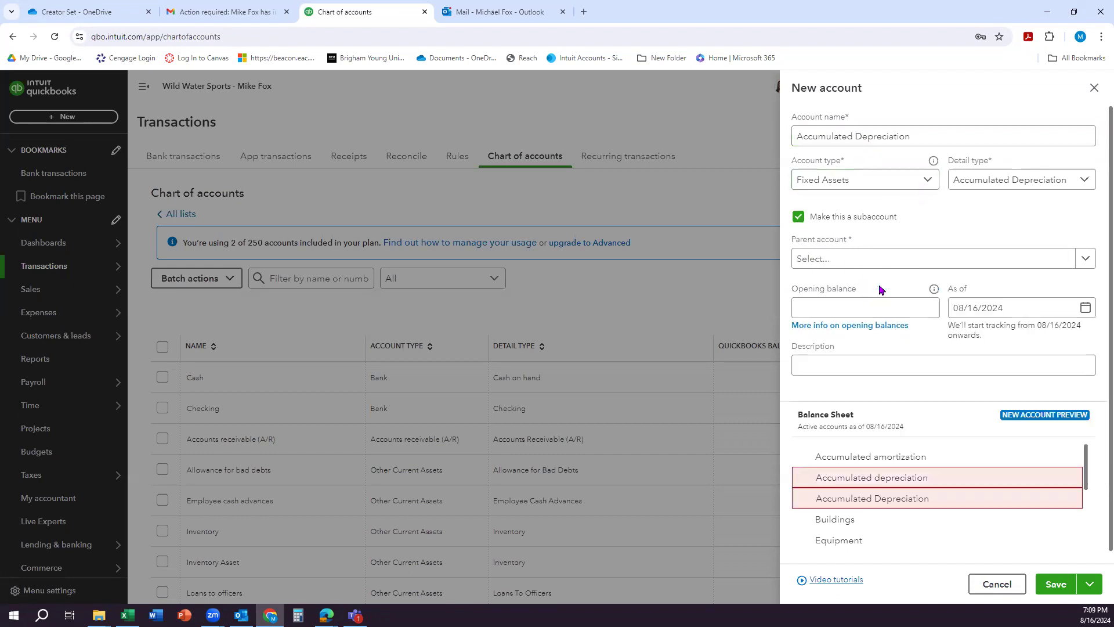
pyautogui.click(841, 258)
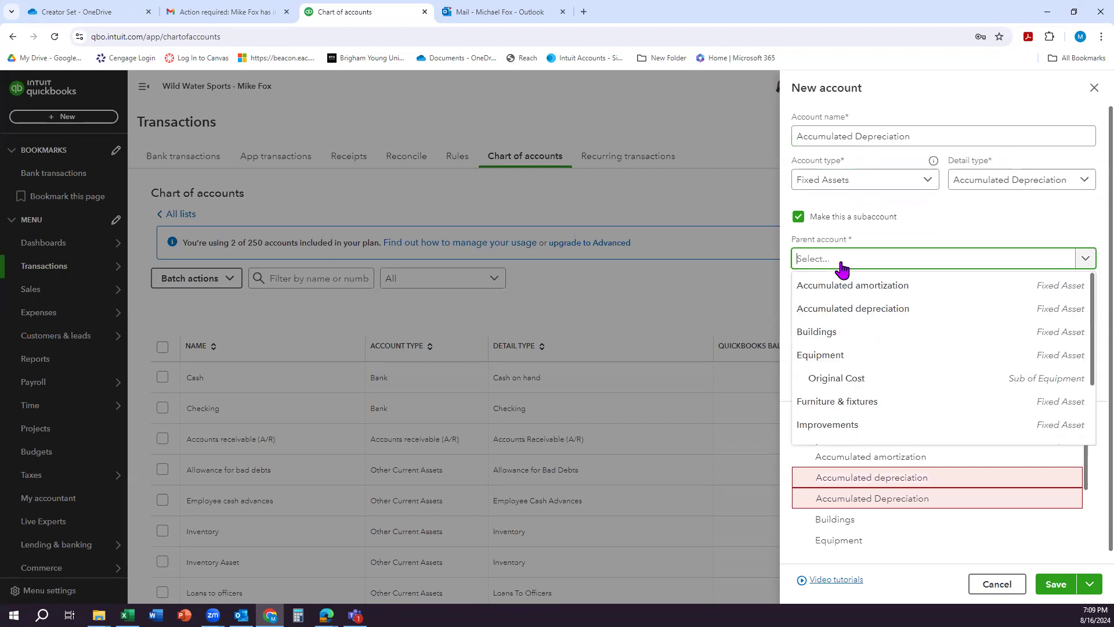
pyautogui.click(846, 356)
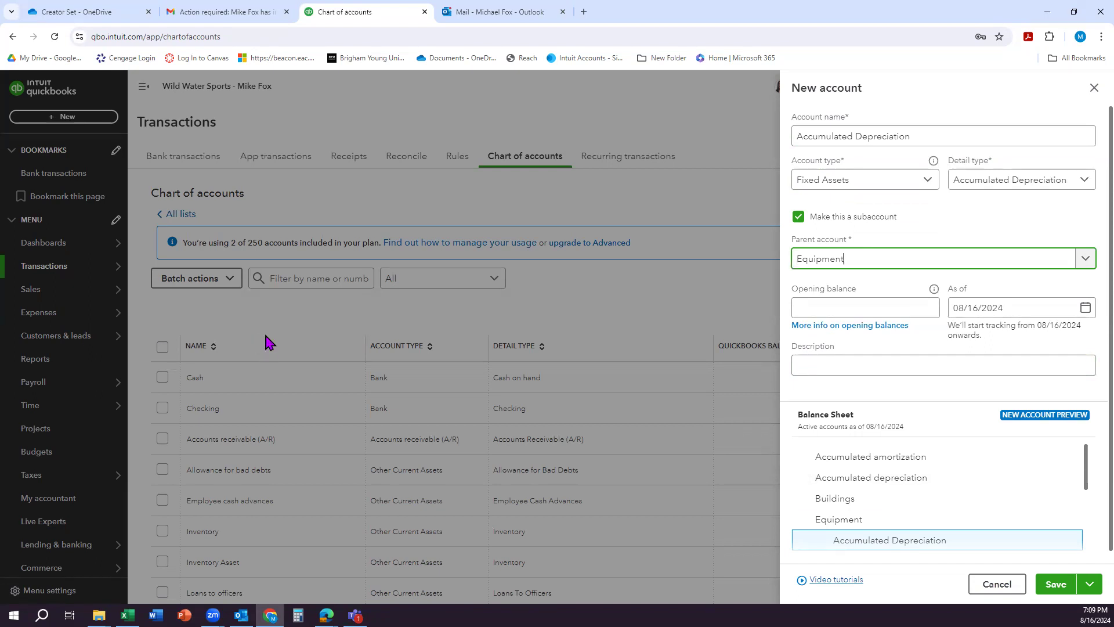
# Step: Enter an opening balance of -10,000 as of 12/31/2026 for the Accumulated Depreciation subaccount and save it
pyautogui.click(991, 311)
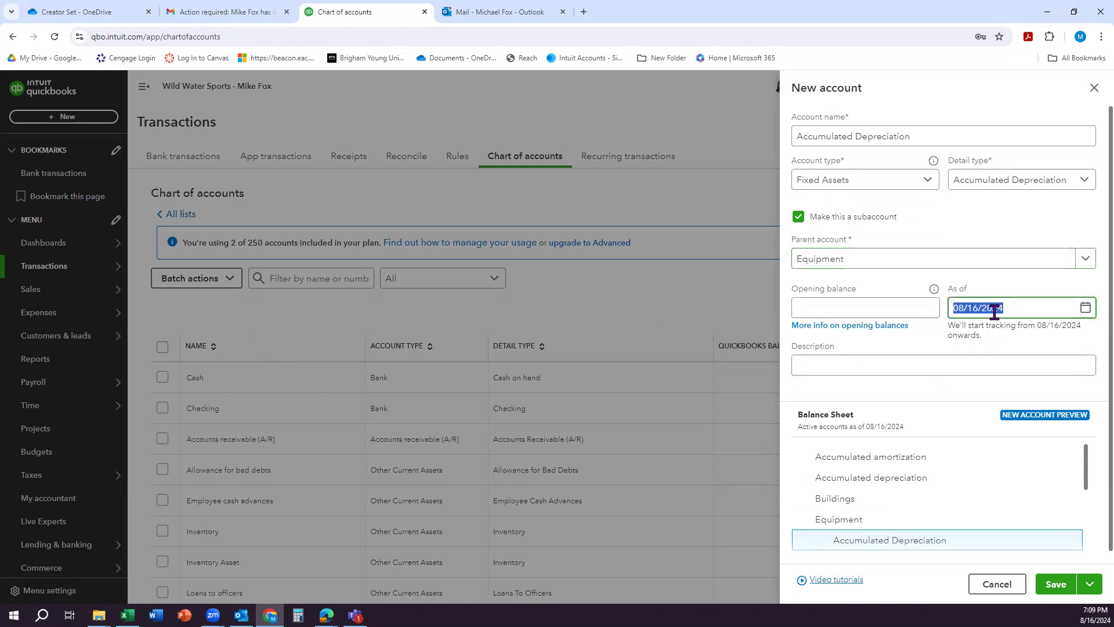
pyautogui.write('12')
pyautogui.write('31')
pyautogui.press('BackSpace')
pyautogui.press('BackSpace')
pyautogui.write('/31/20')
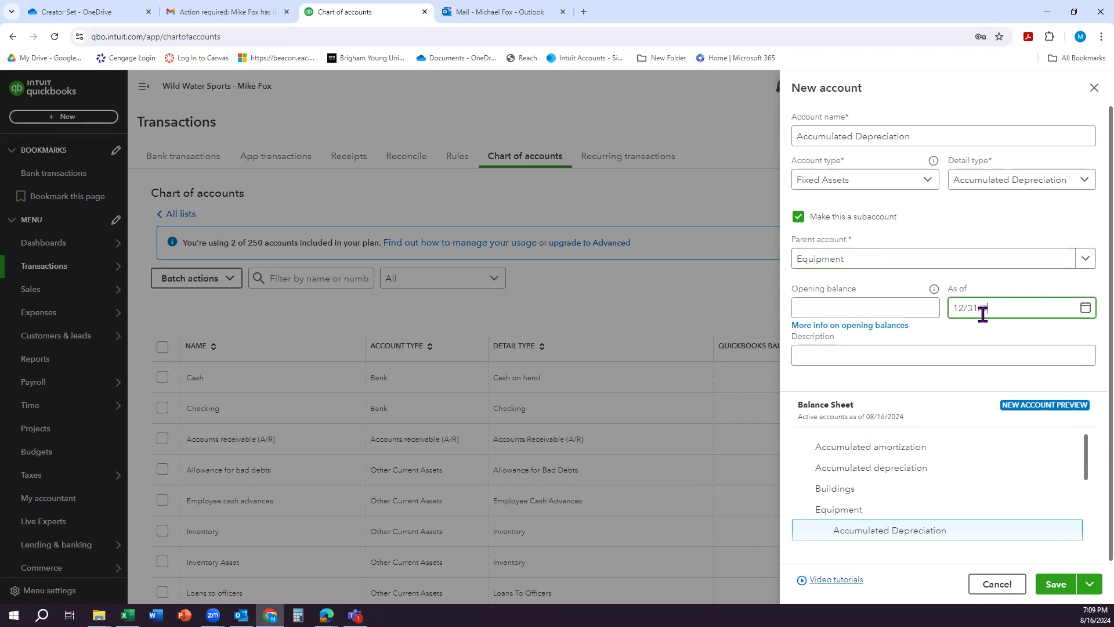
pyautogui.write('26')
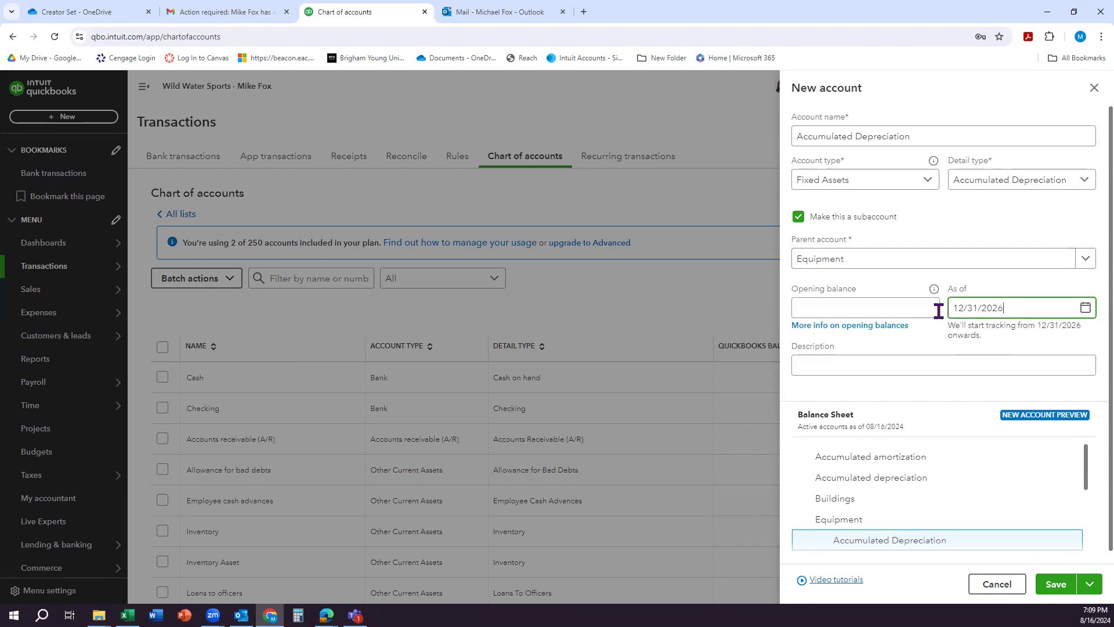
pyautogui.click(850, 307)
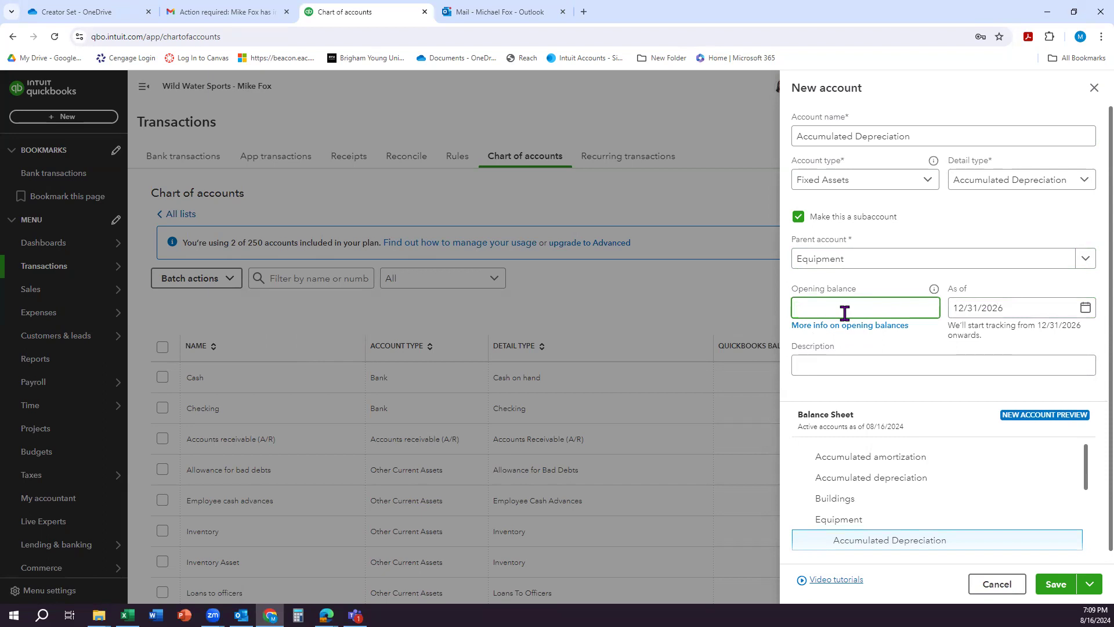
pyautogui.write('10000')
pyautogui.click(1051, 587)
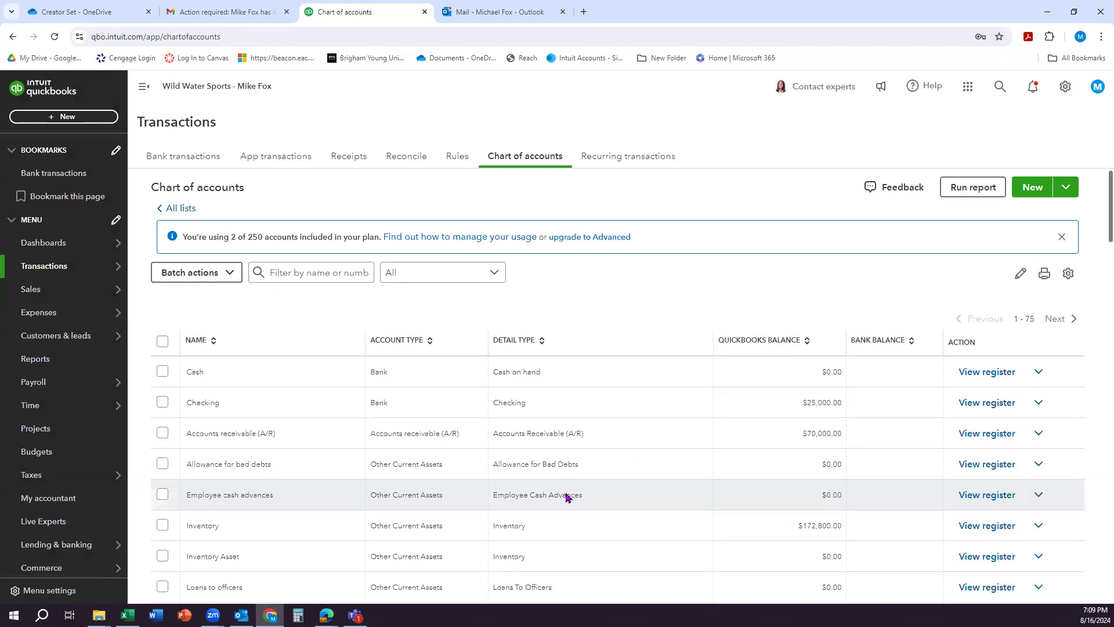
# Step: Review the chart of accounts, checking the balances of Equipment and its subaccounts, the liabilities and Opening balance equity
pyautogui.scroll(-7, 564, 493)
pyautogui.scroll(-3, 565, 492)
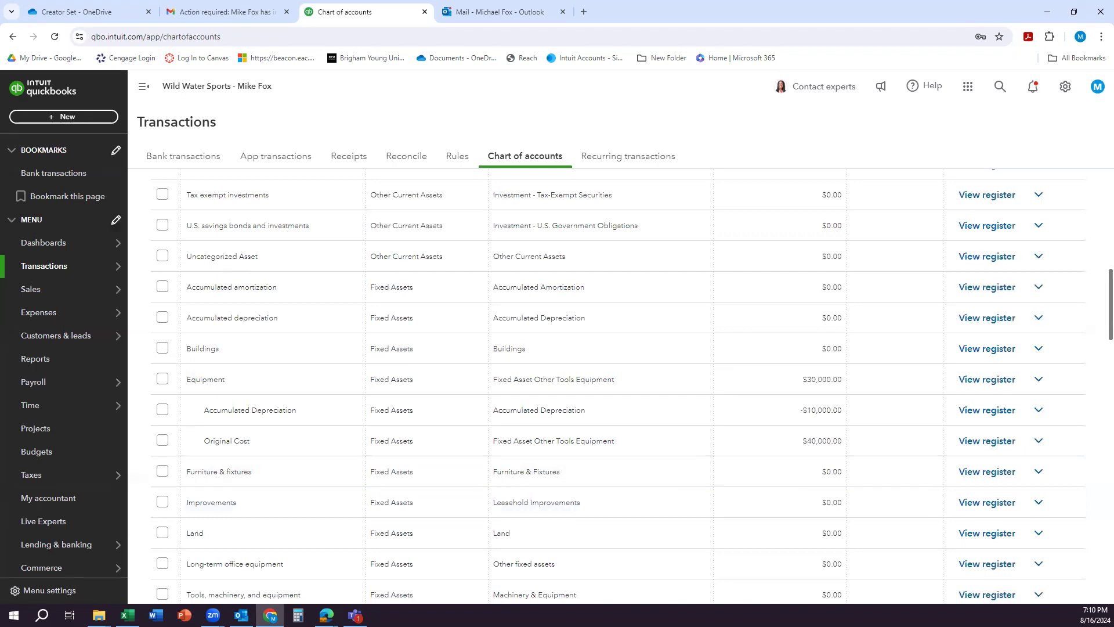
pyautogui.hotkey('alt', 'Tab')
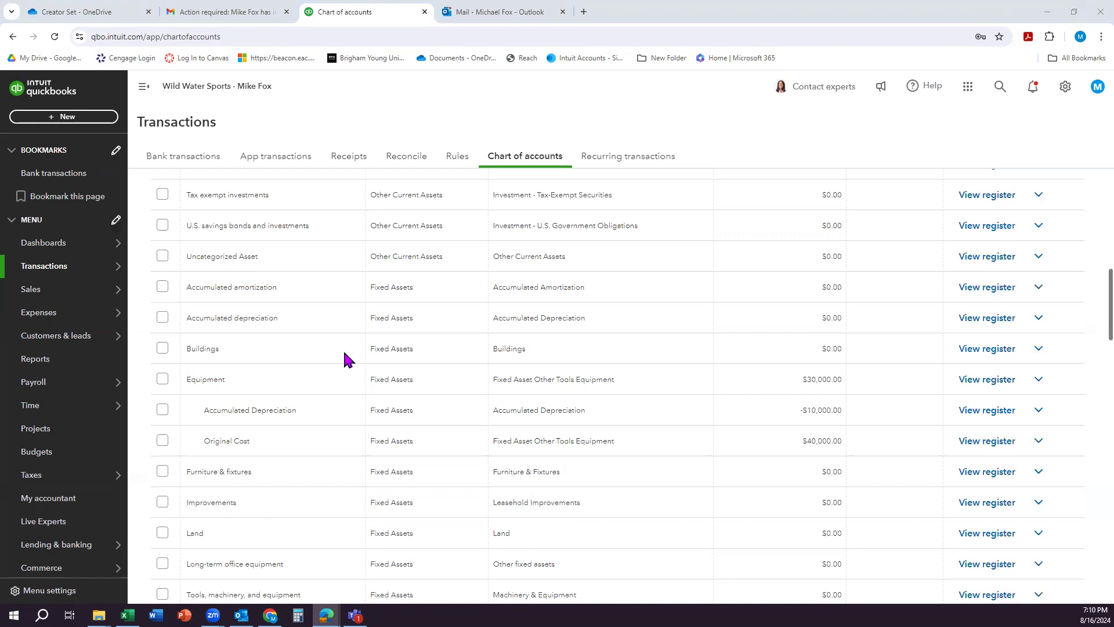
pyautogui.scroll(4, 673, 382)
pyautogui.scroll(6, 675, 383)
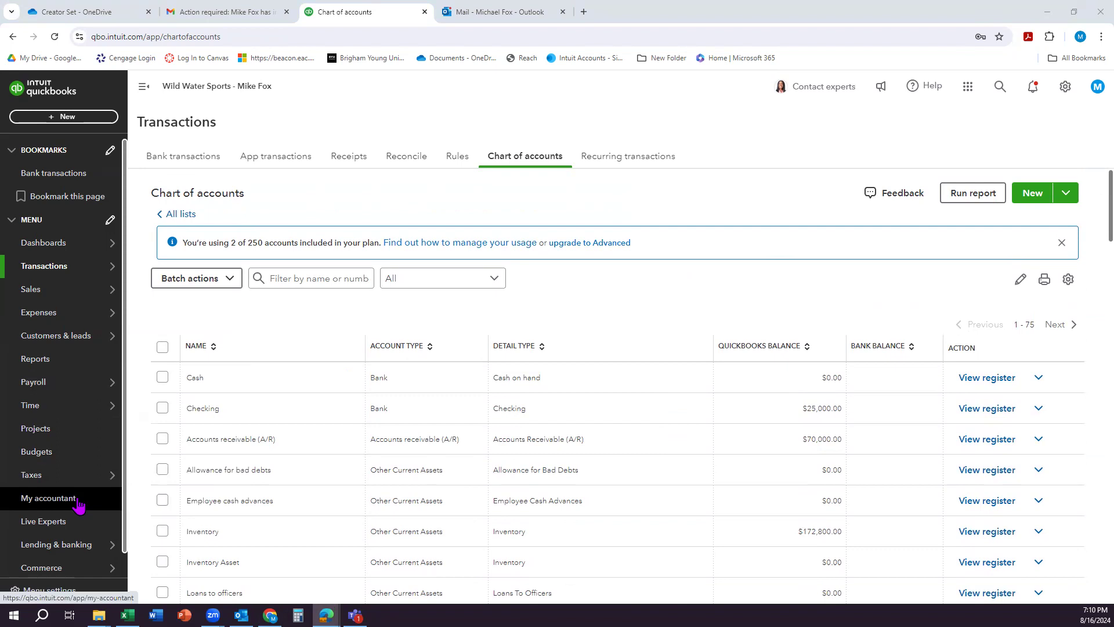
pyautogui.scroll(-10, 612, 464)
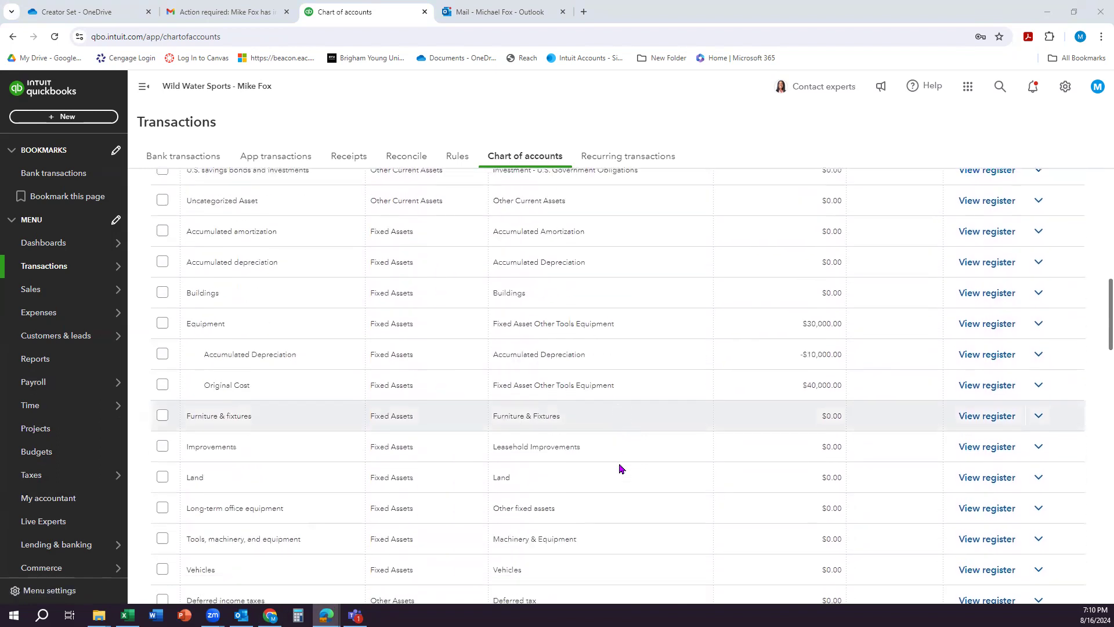
pyautogui.scroll(-4, 621, 467)
pyautogui.scroll(-4, 633, 469)
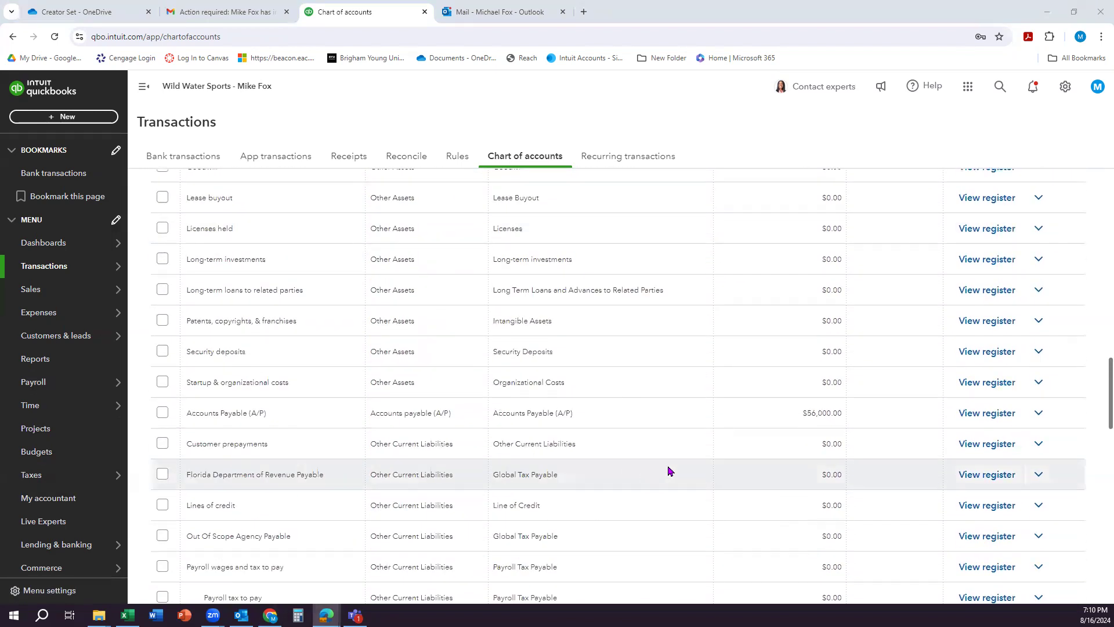
pyautogui.scroll(-10, 668, 470)
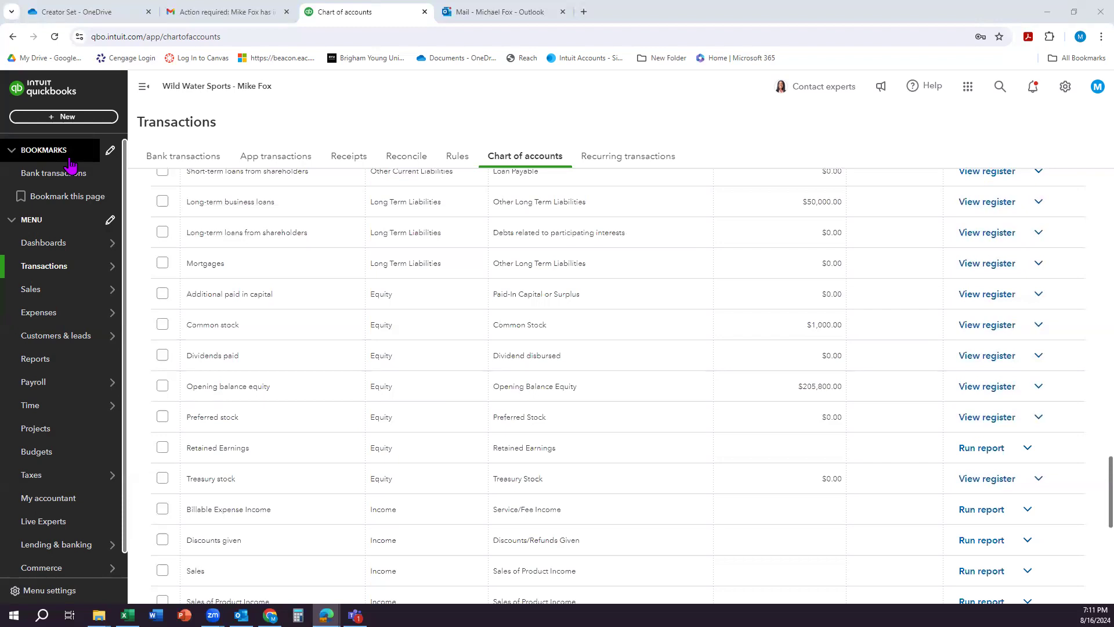
# Step: Create a new journal entry dated 12/31/2026
pyautogui.click(82, 117)
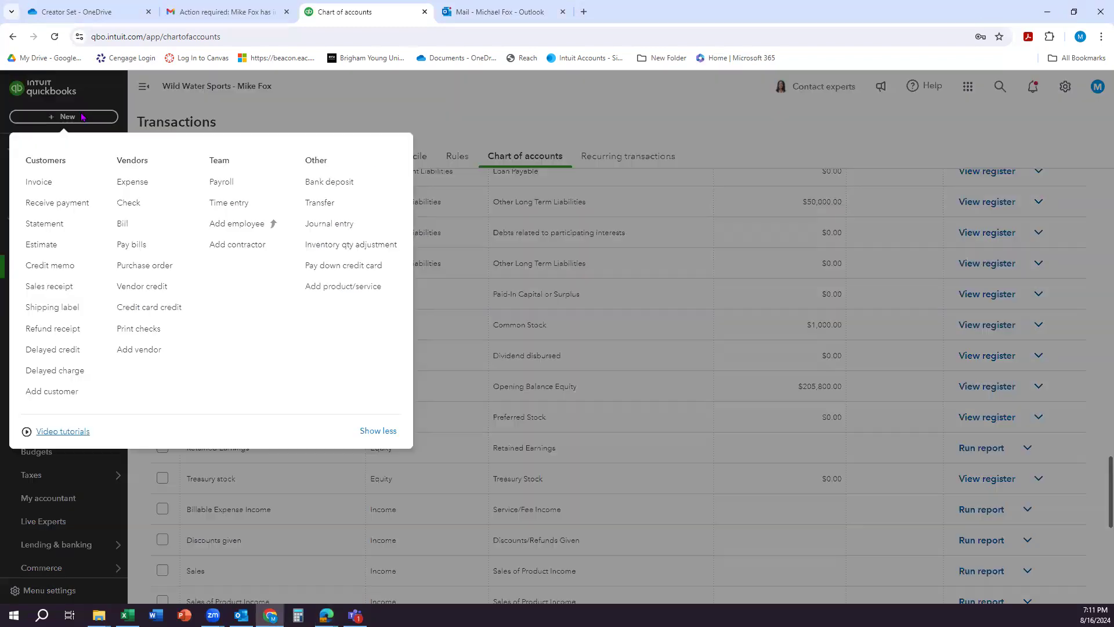
pyautogui.click(320, 226)
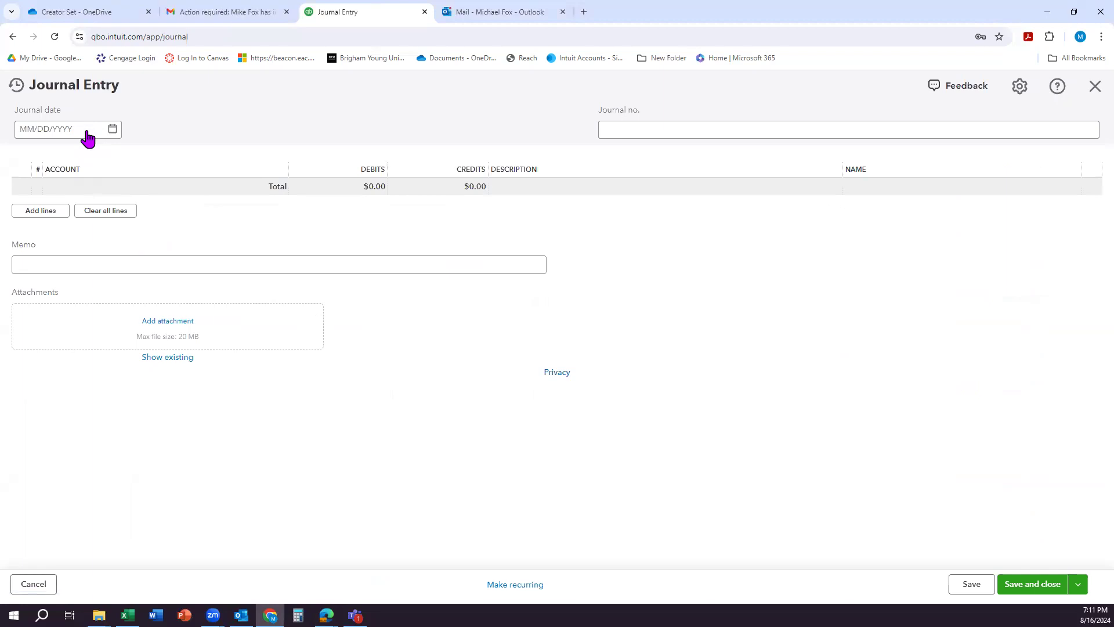
pyautogui.click(85, 129)
pyautogui.write('12/31/202612/31/2026')
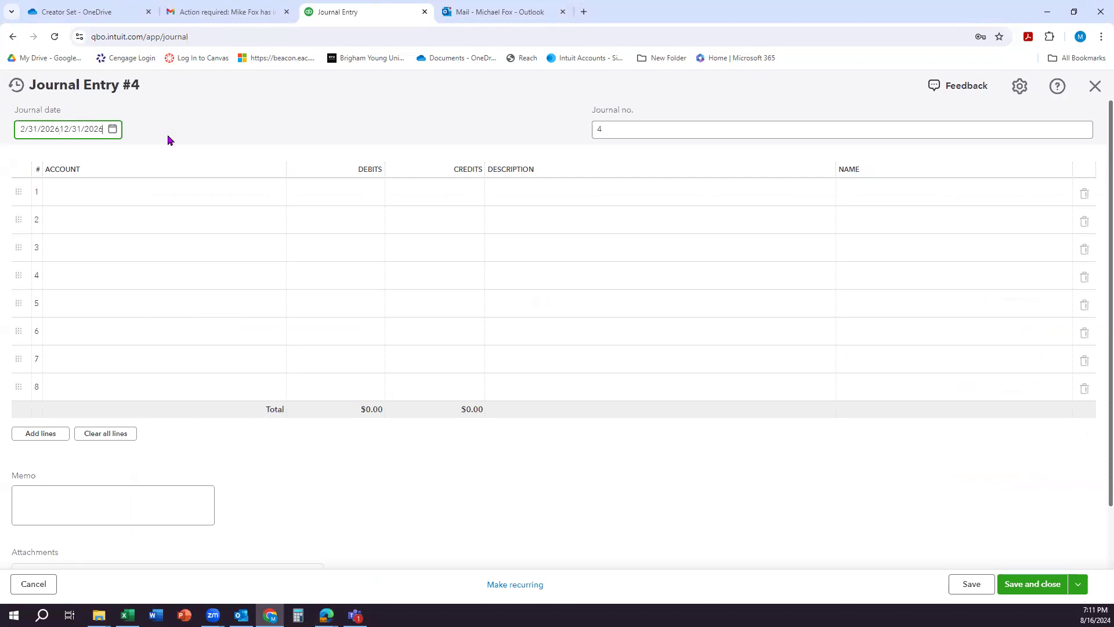
pyautogui.tripleClick(74, 126)
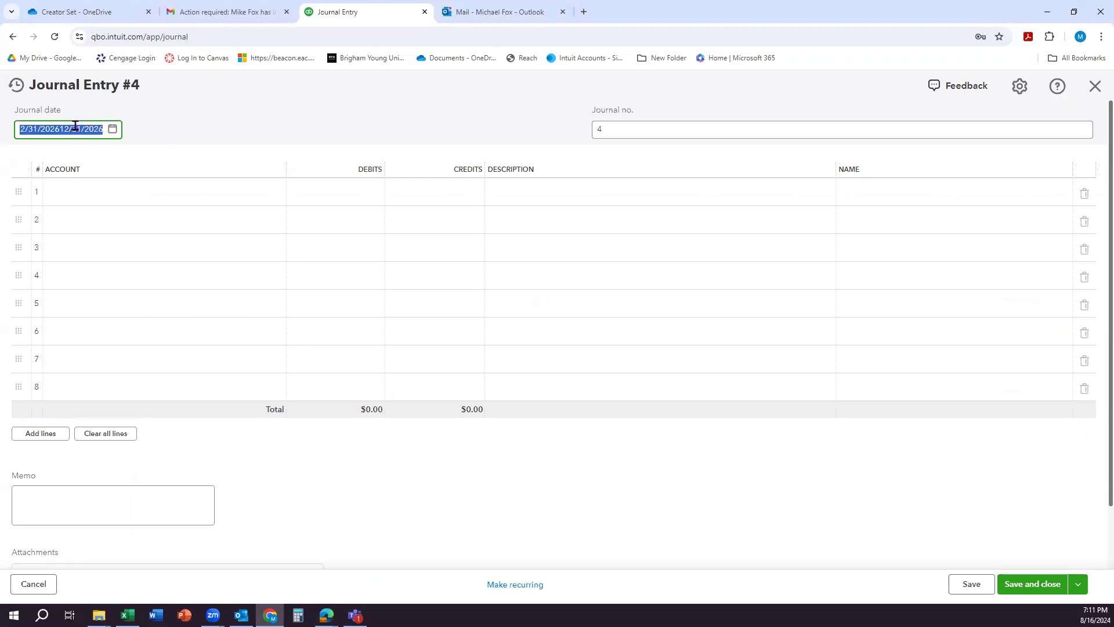
pyautogui.moveTo(56, 132); pyautogui.dragTo(9, 127)
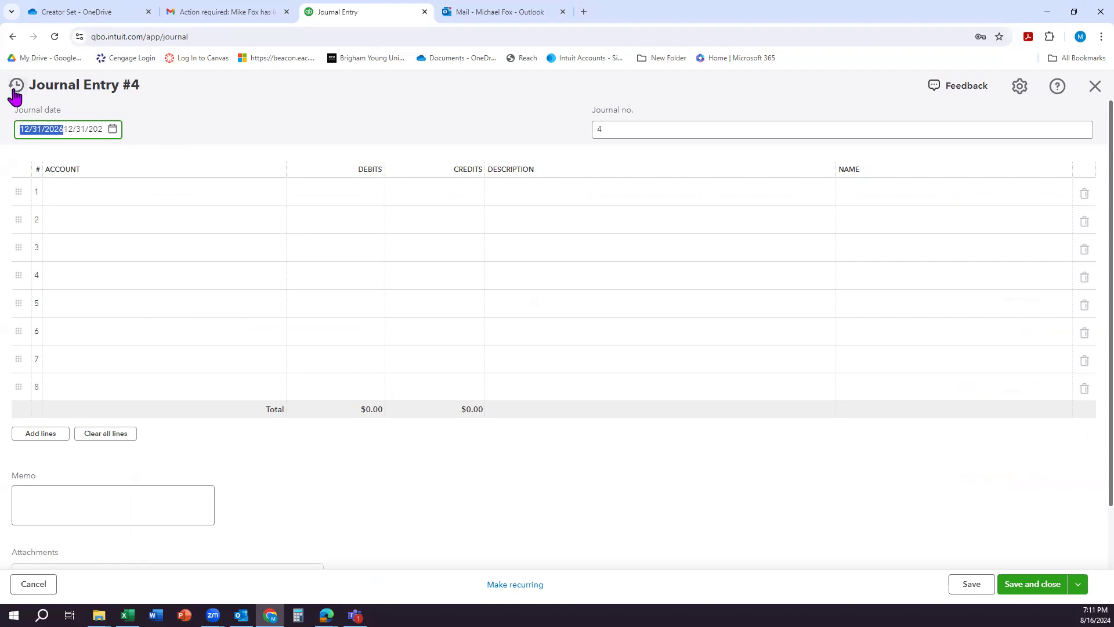
pyautogui.press('Delete')
pyautogui.click(168, 106)
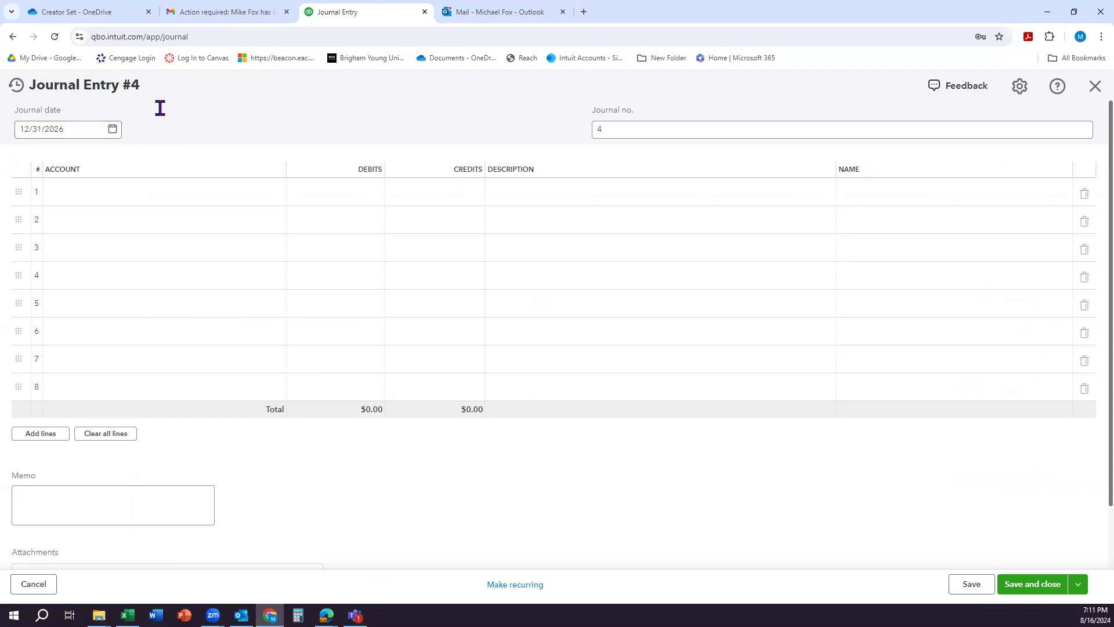
# Step: Debit Opening balance equity for 205,800 on the journal entry's first line
pyautogui.click(153, 193)
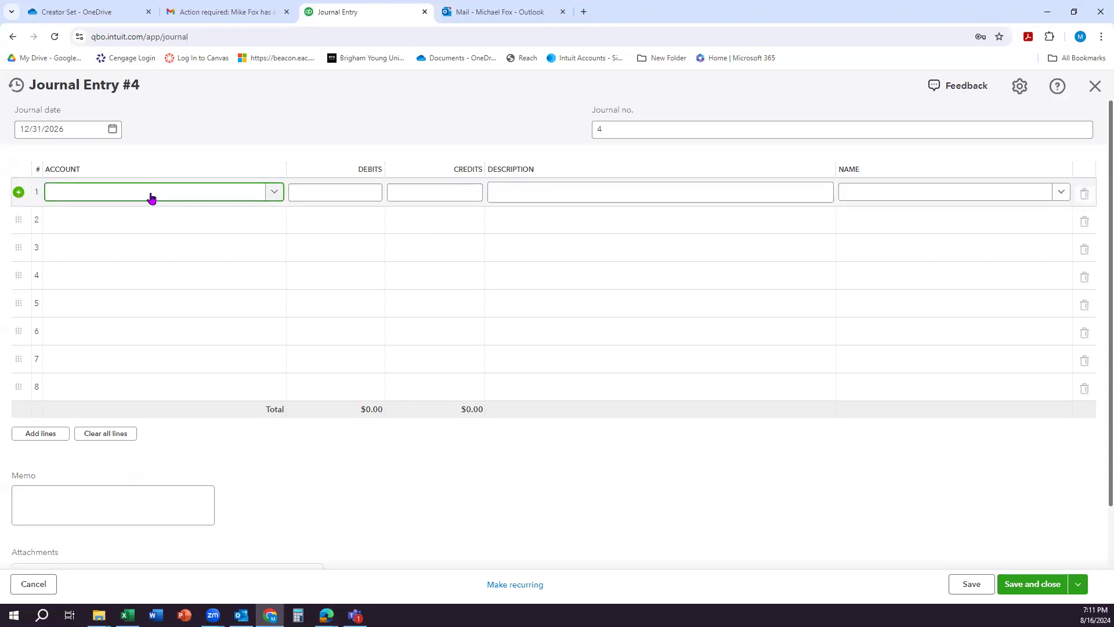
pyautogui.write('Openin')
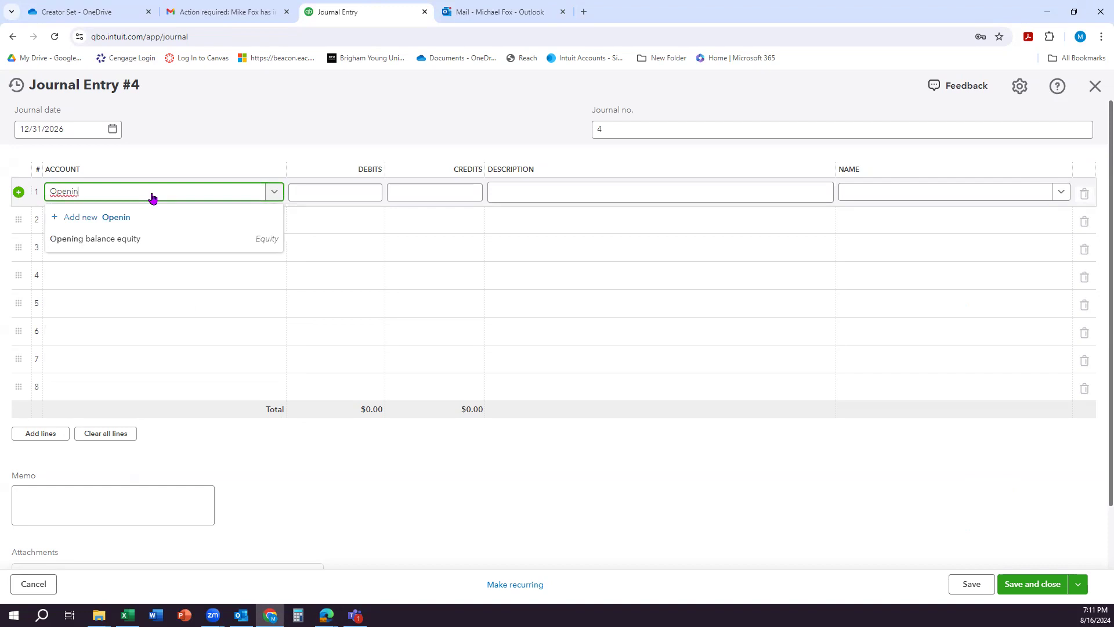
pyautogui.click(228, 237)
pyautogui.click(316, 192)
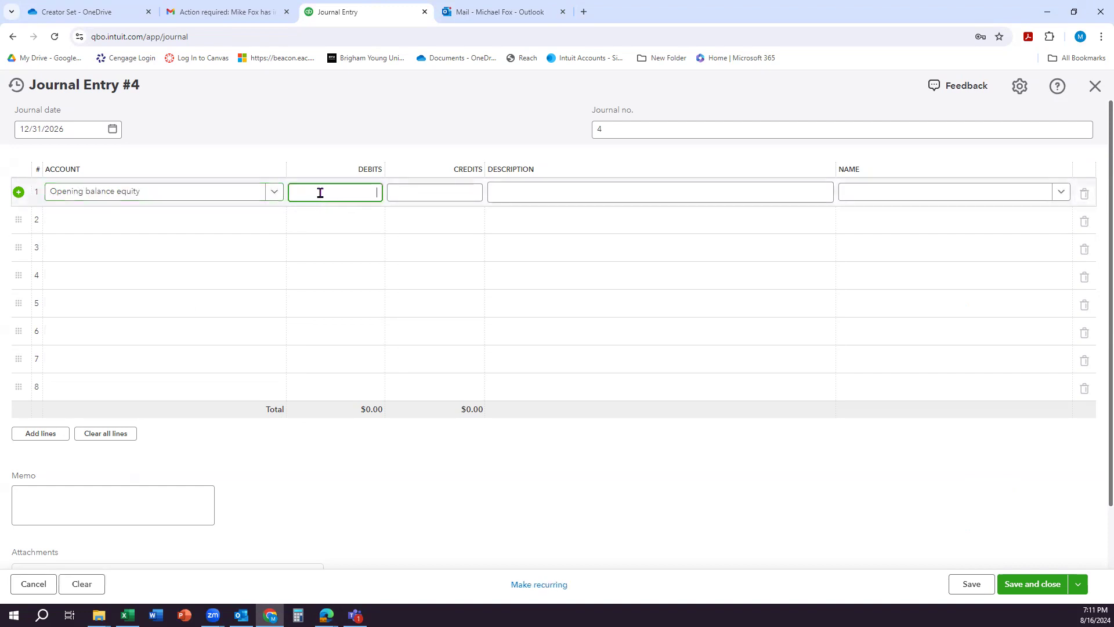
pyautogui.write('205800')
# Step: Credit Retained Earnings for 205,800 on the second line, then save and close the journal entry
pyautogui.click(199, 225)
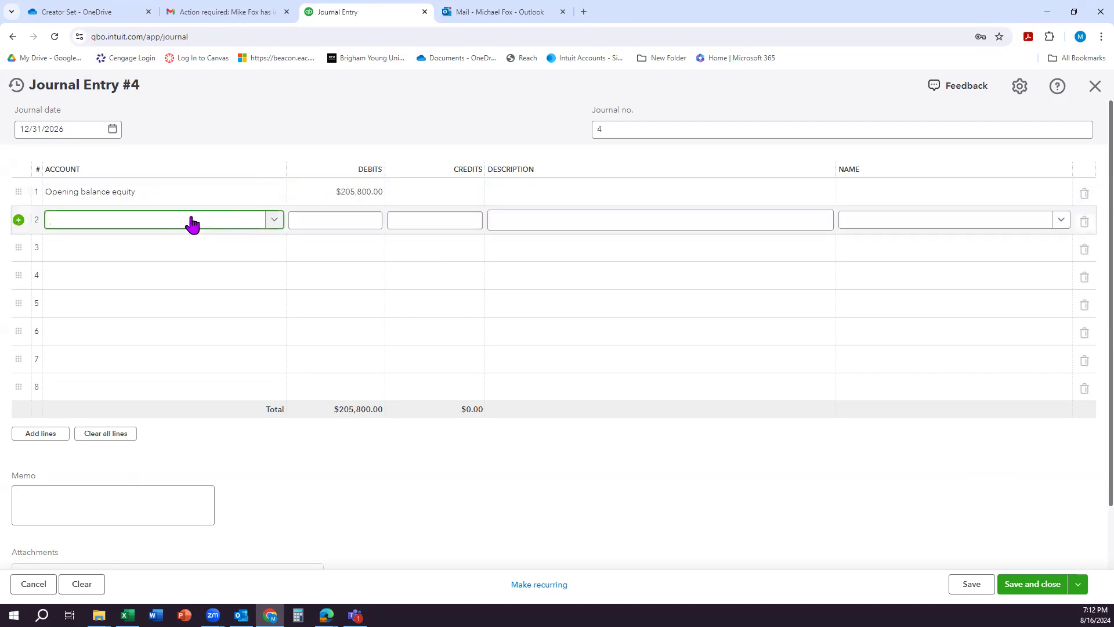
pyautogui.write('retain')
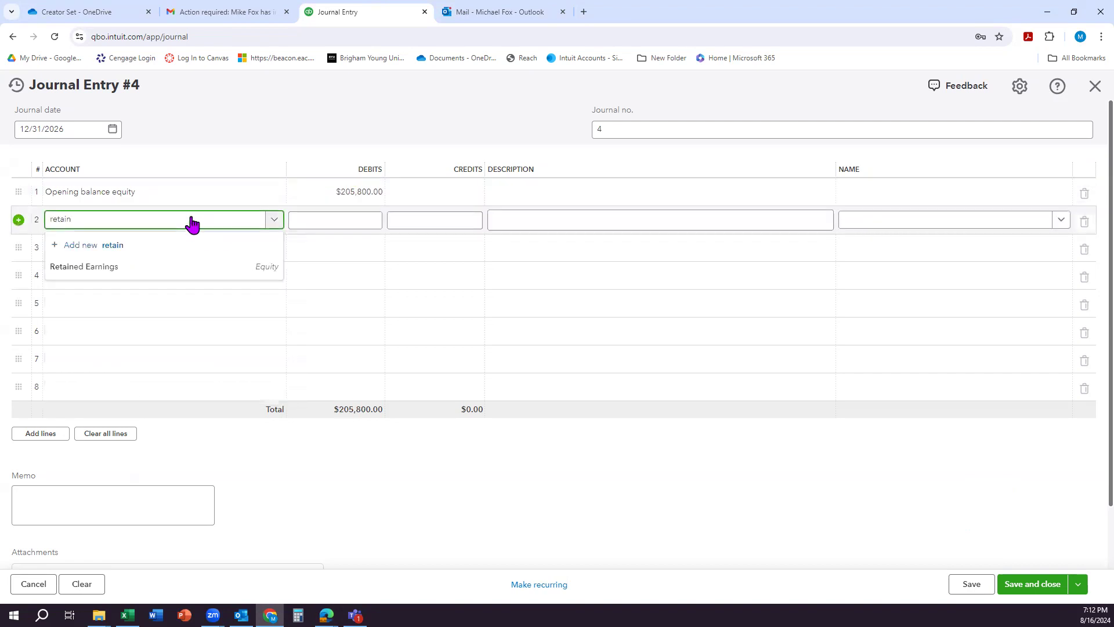
pyautogui.click(152, 266)
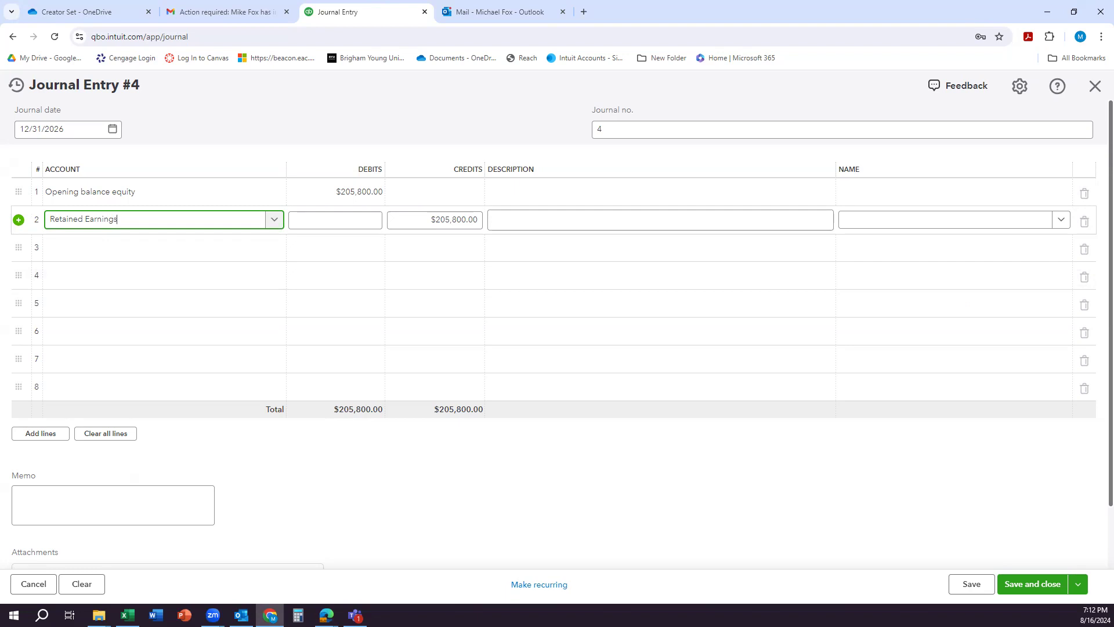
pyautogui.click(1032, 584)
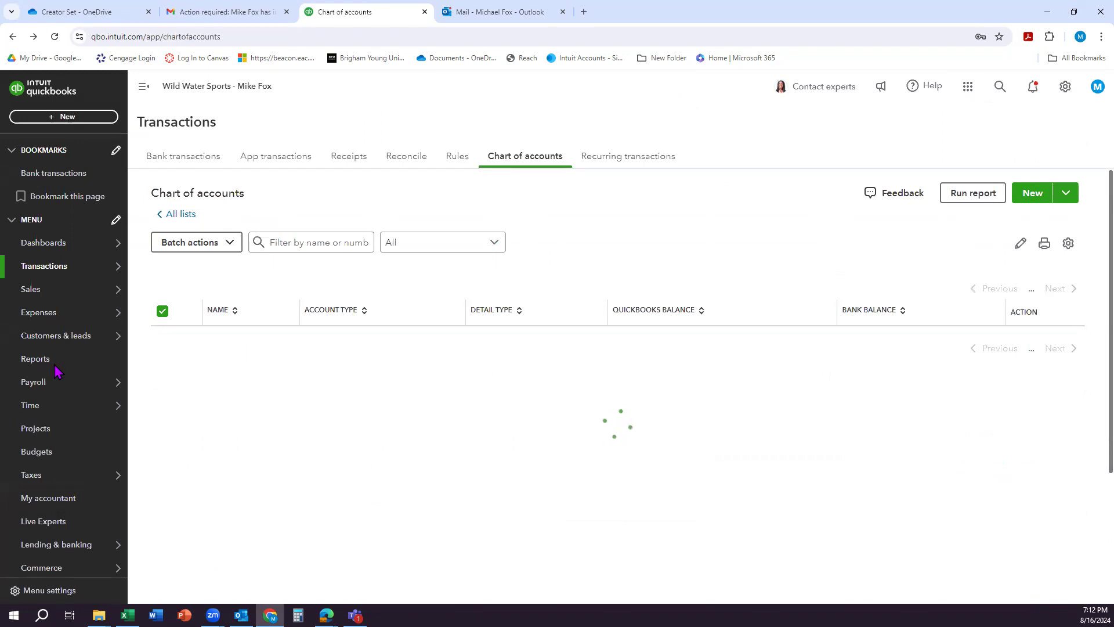
# Step: Find the Balance Sheet report by name in the reports and open it
pyautogui.click(46, 365)
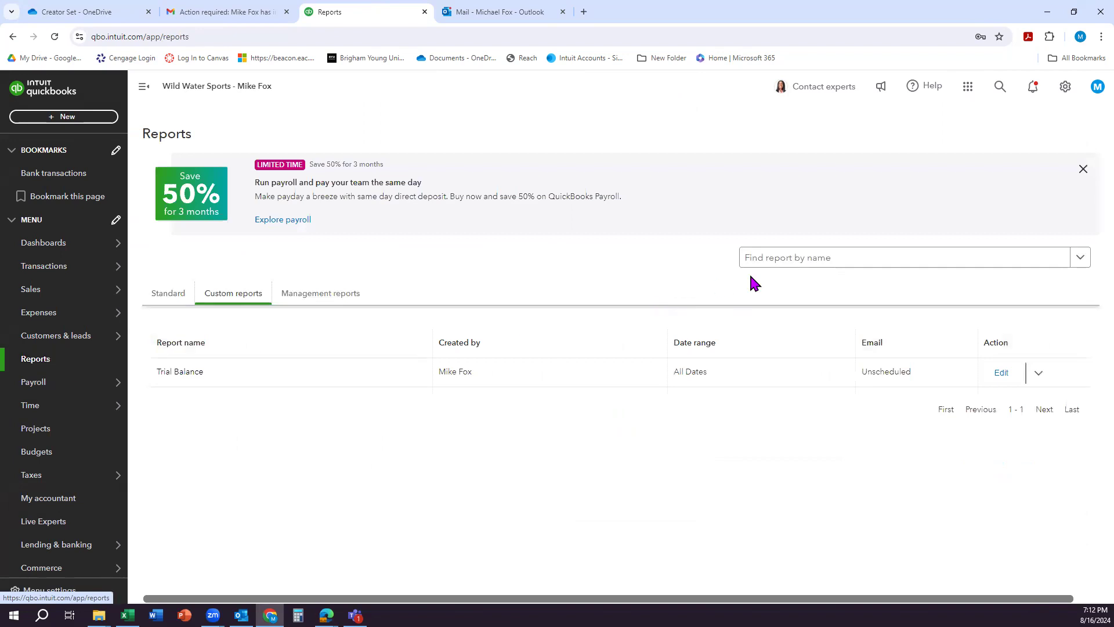
pyautogui.click(805, 268)
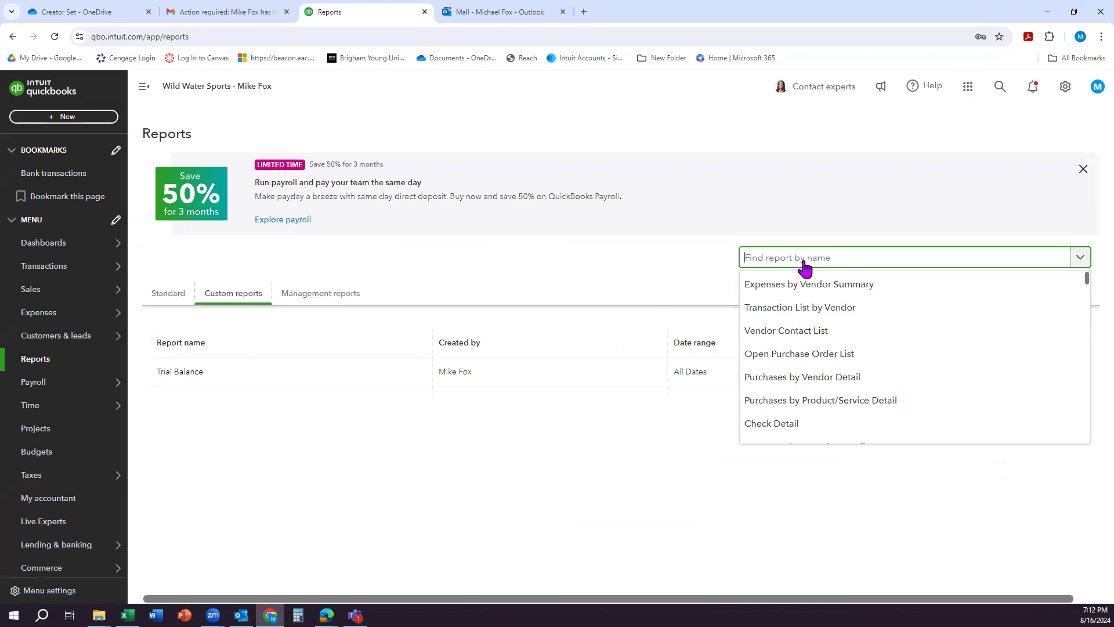
pyautogui.write('balan')
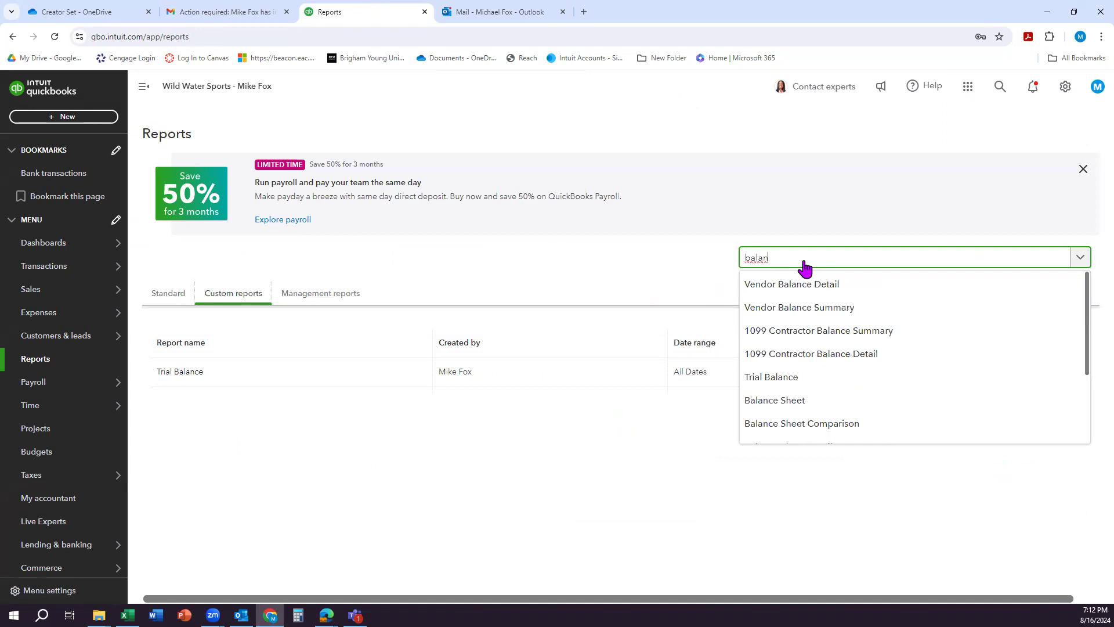
pyautogui.write('ce')
pyautogui.click(782, 406)
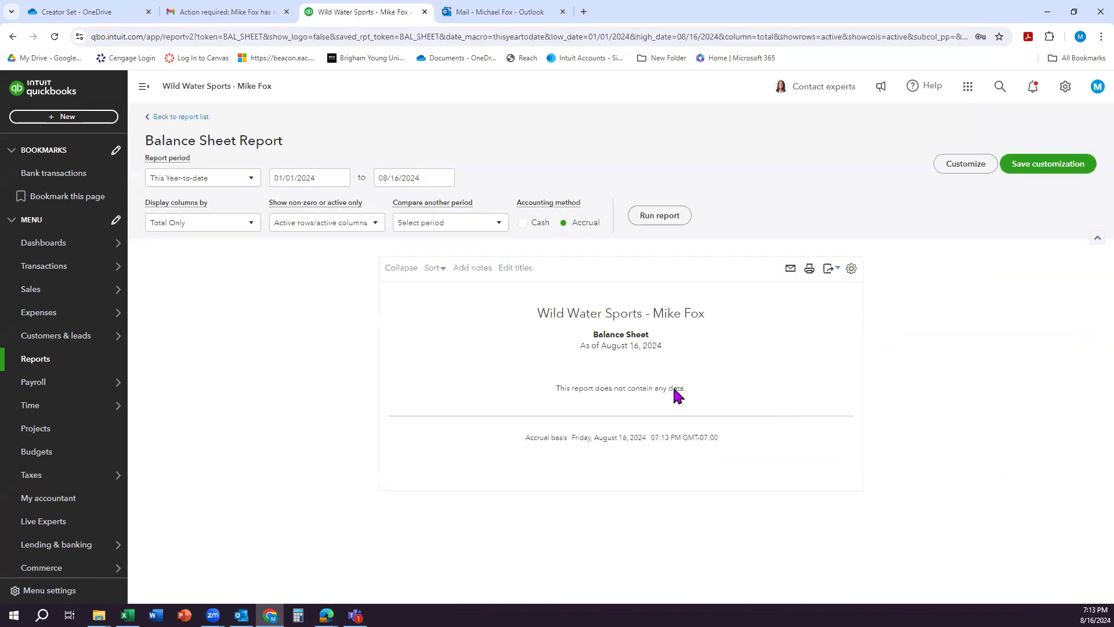
# Step: Run the Balance Sheet report for All Dates and review its assets, liabilities and equity
pyautogui.click(254, 184)
pyautogui.click(219, 199)
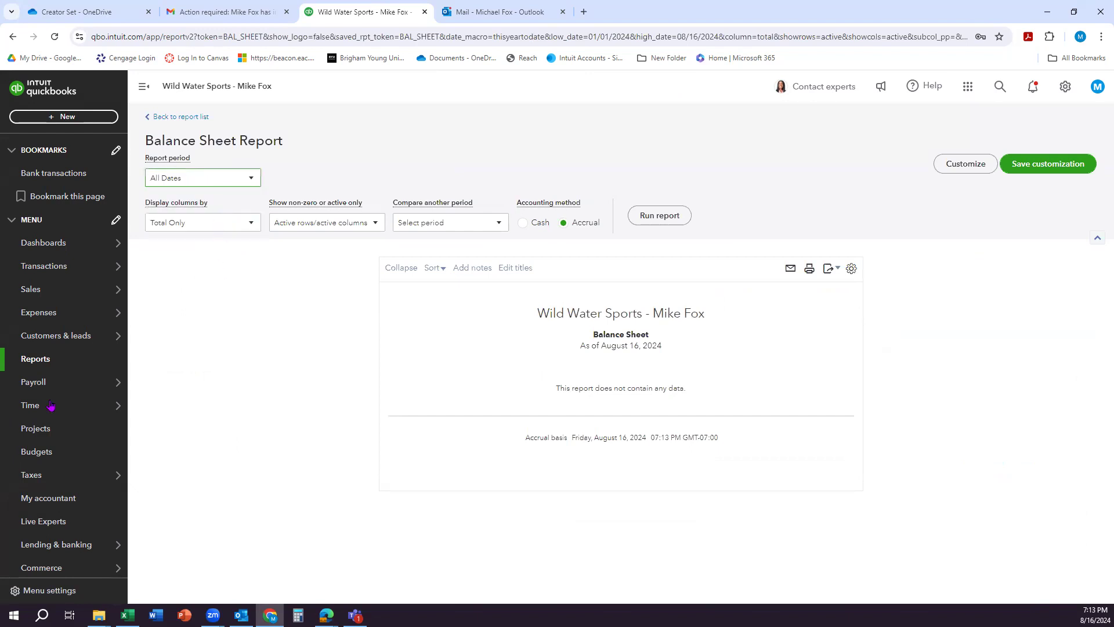
pyautogui.click(661, 218)
pyautogui.scroll(-3, 418, 383)
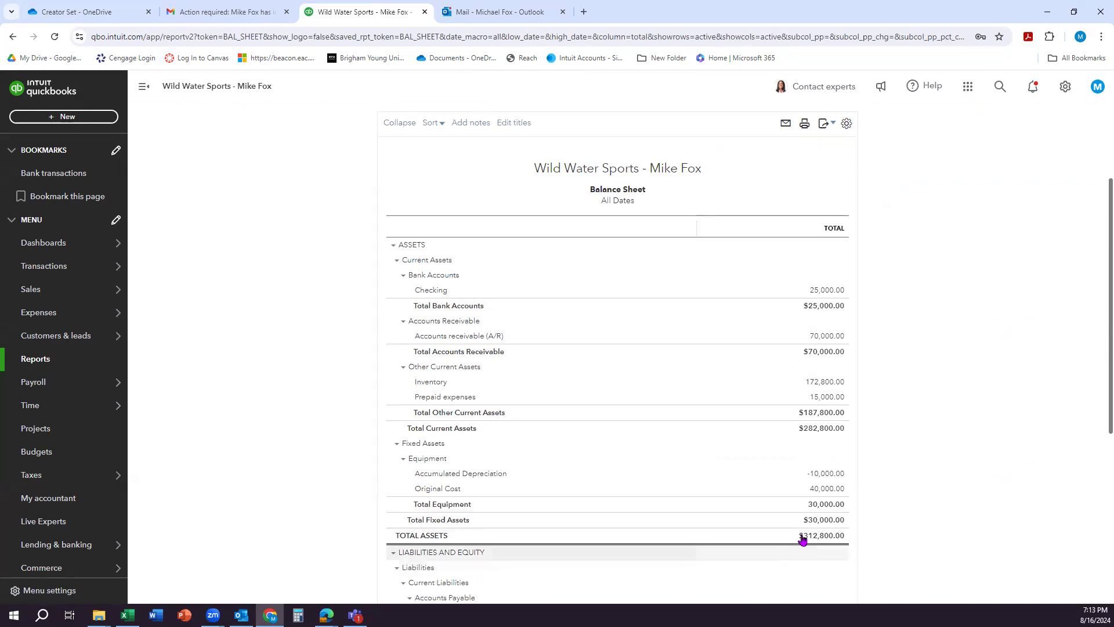
pyautogui.scroll(-6, 778, 537)
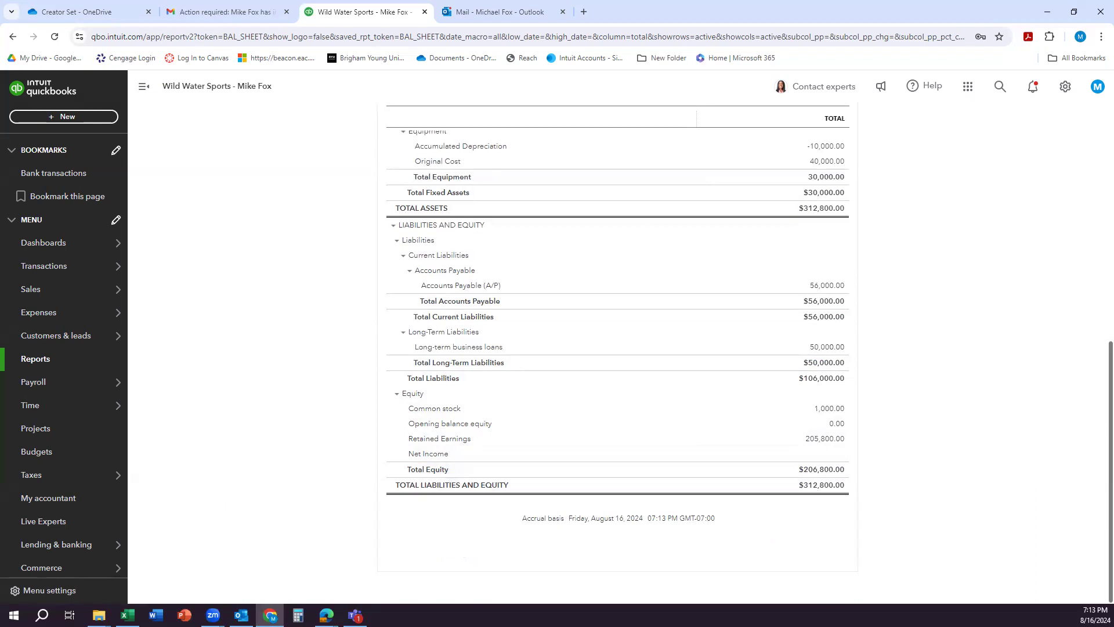
pyautogui.hotkey('alt', 'Tab')
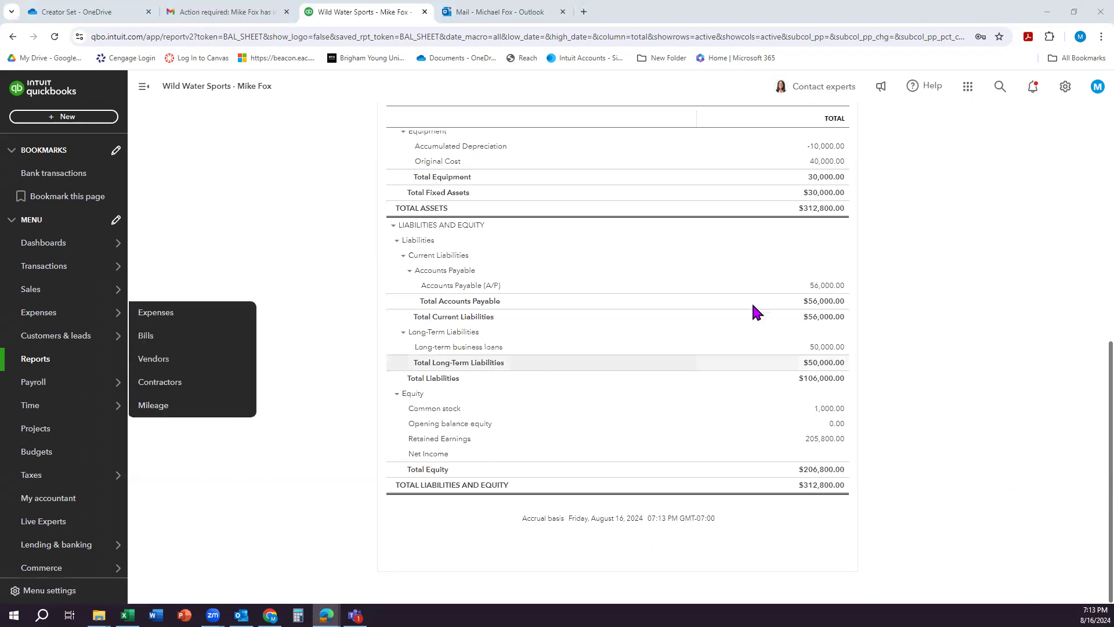
# Step: Save the customized report as a custom report named Balance Sheet and look it over
pyautogui.scroll(10, 880, 326)
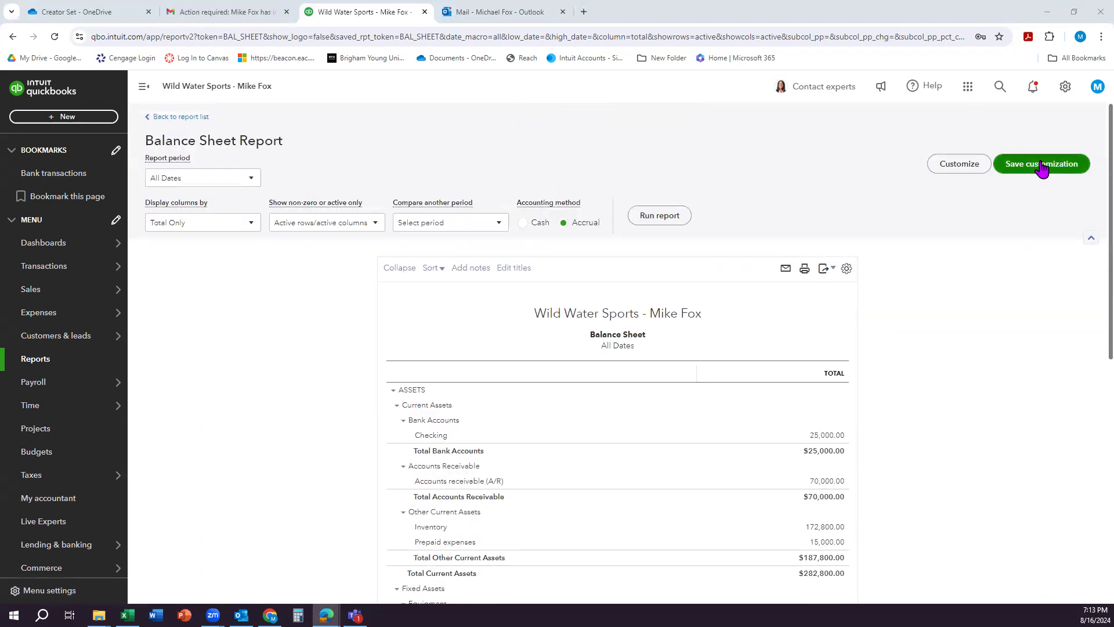
pyautogui.click(1042, 168)
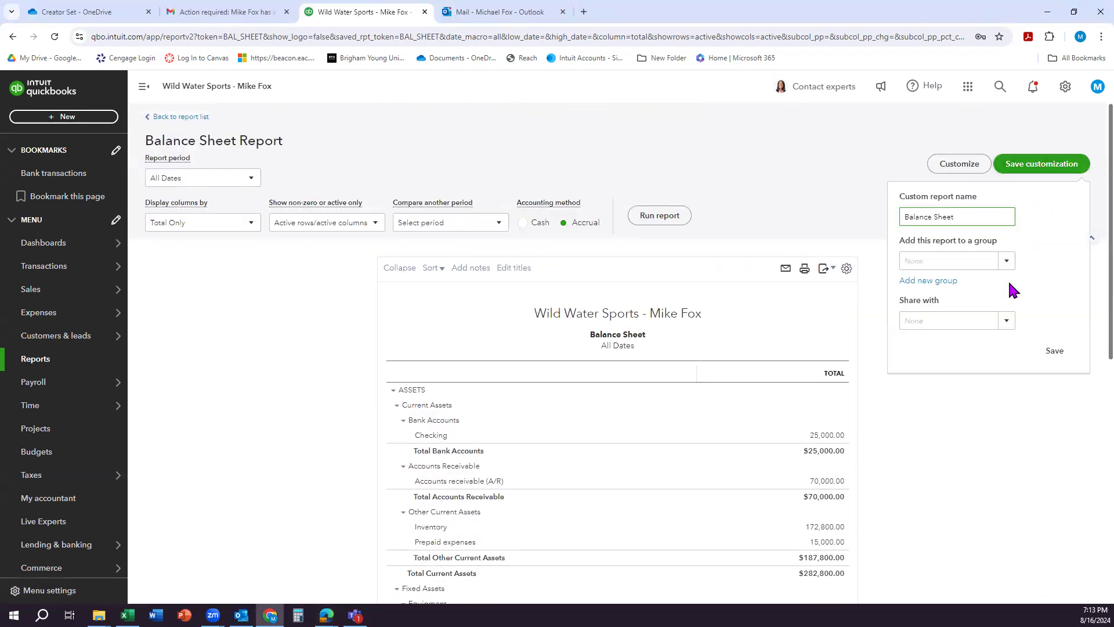
pyautogui.click(1055, 352)
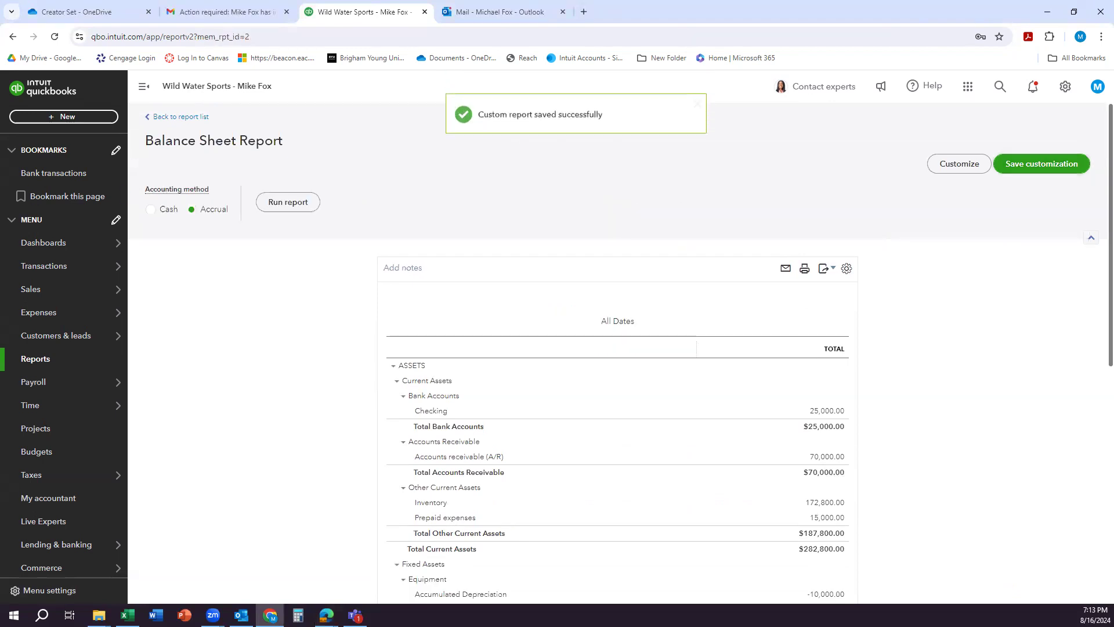
pyautogui.scroll(-2, 617, 348)
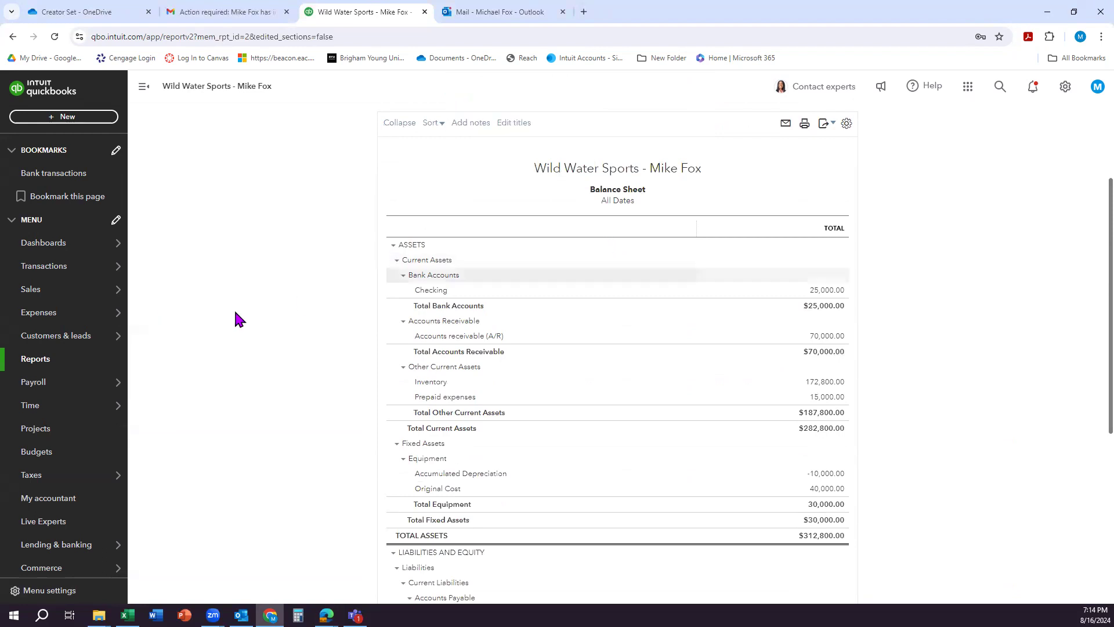
pyautogui.scroll(2, 766, 260)
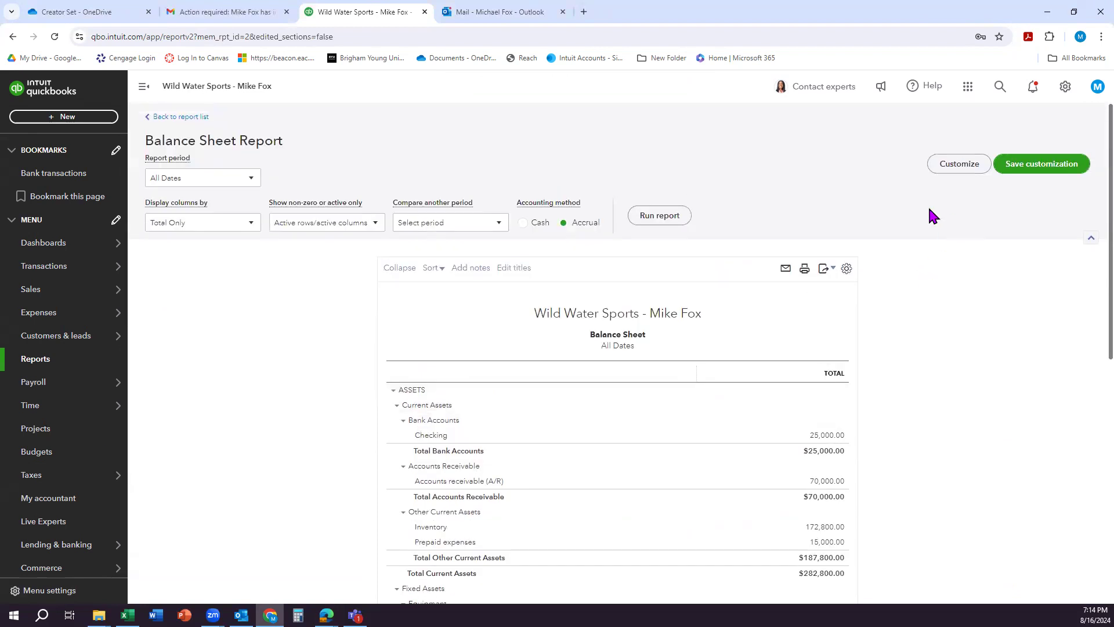
# Step: Return to the custom reports list, open the Trial Balance report and export it to PDF
pyautogui.click(195, 116)
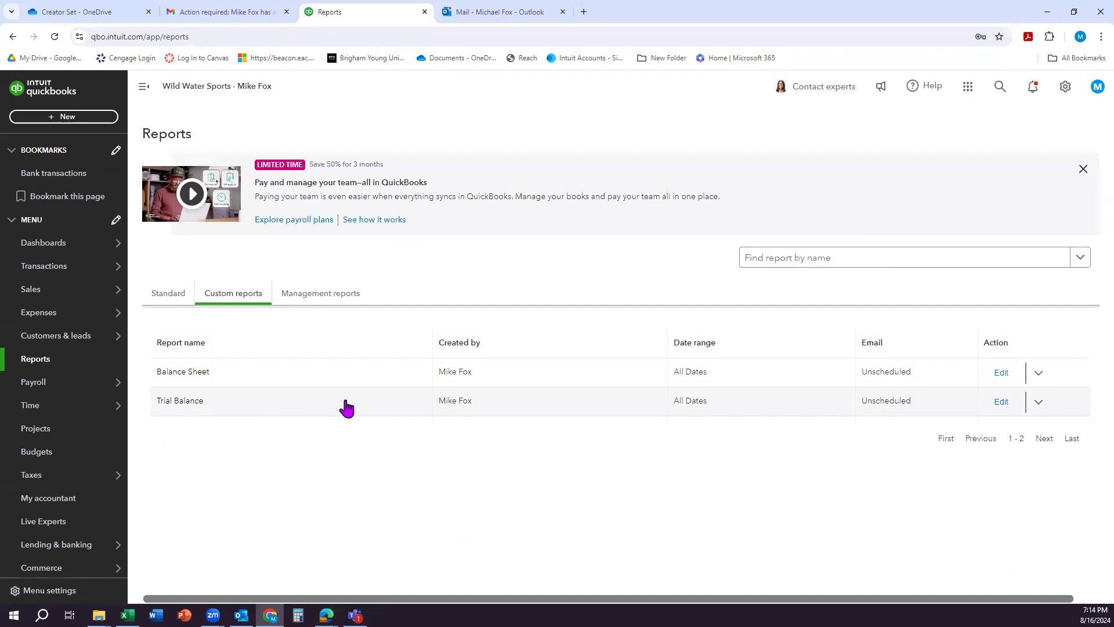
pyautogui.click(196, 408)
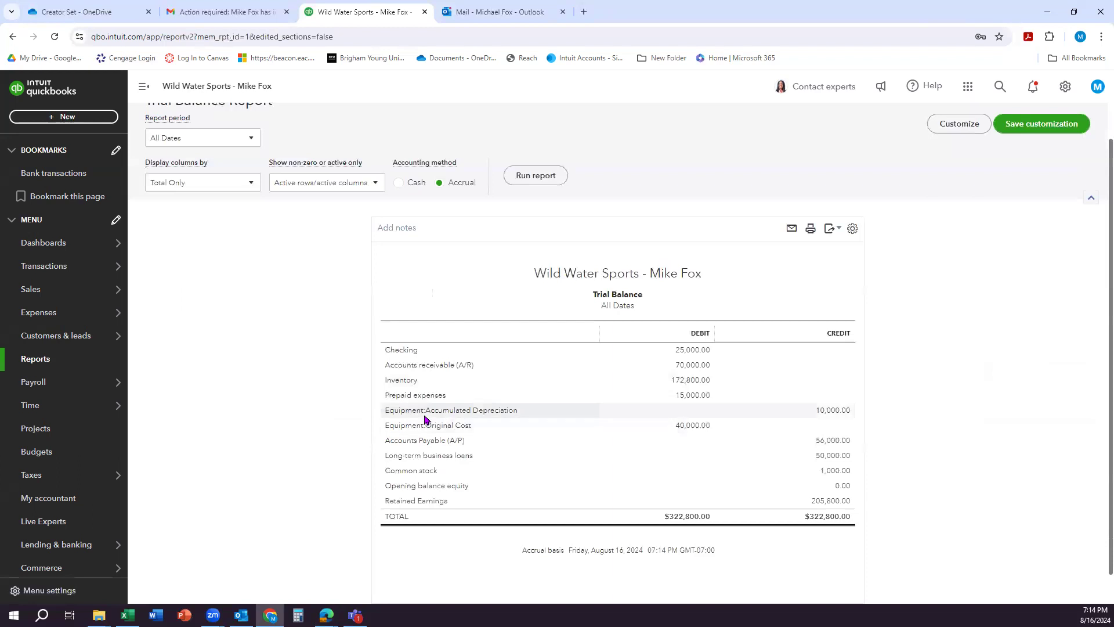
pyautogui.click(834, 228)
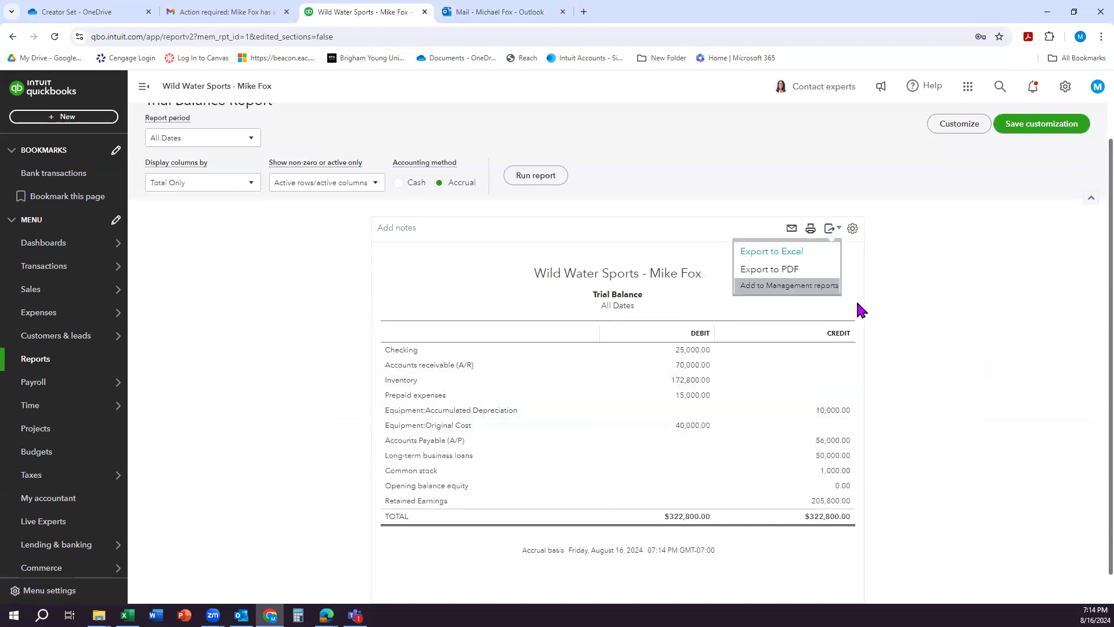
pyautogui.click(807, 272)
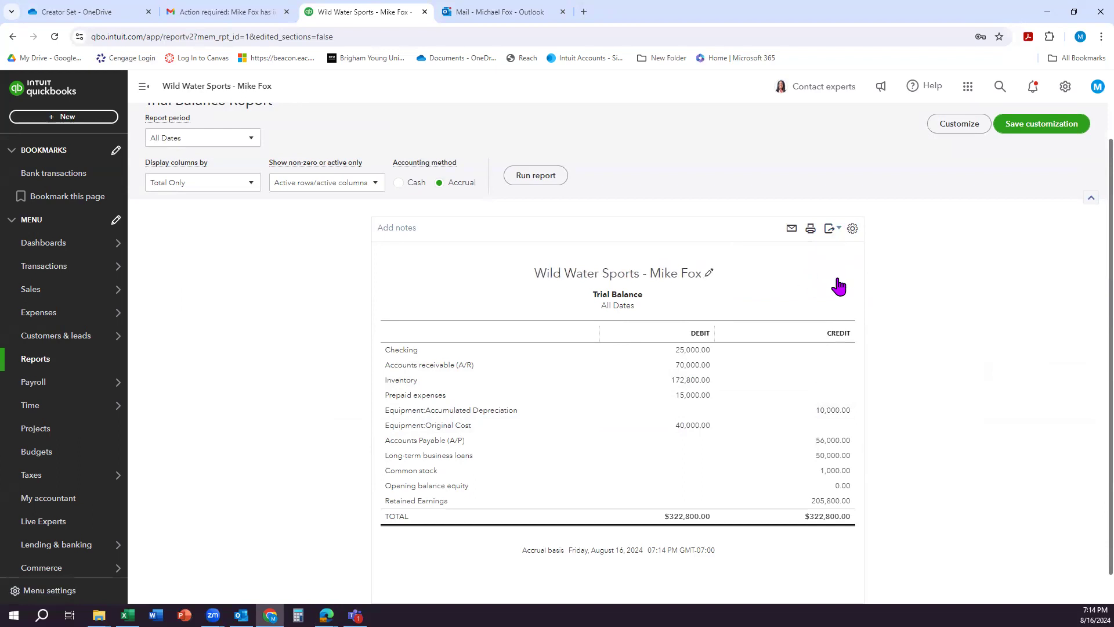